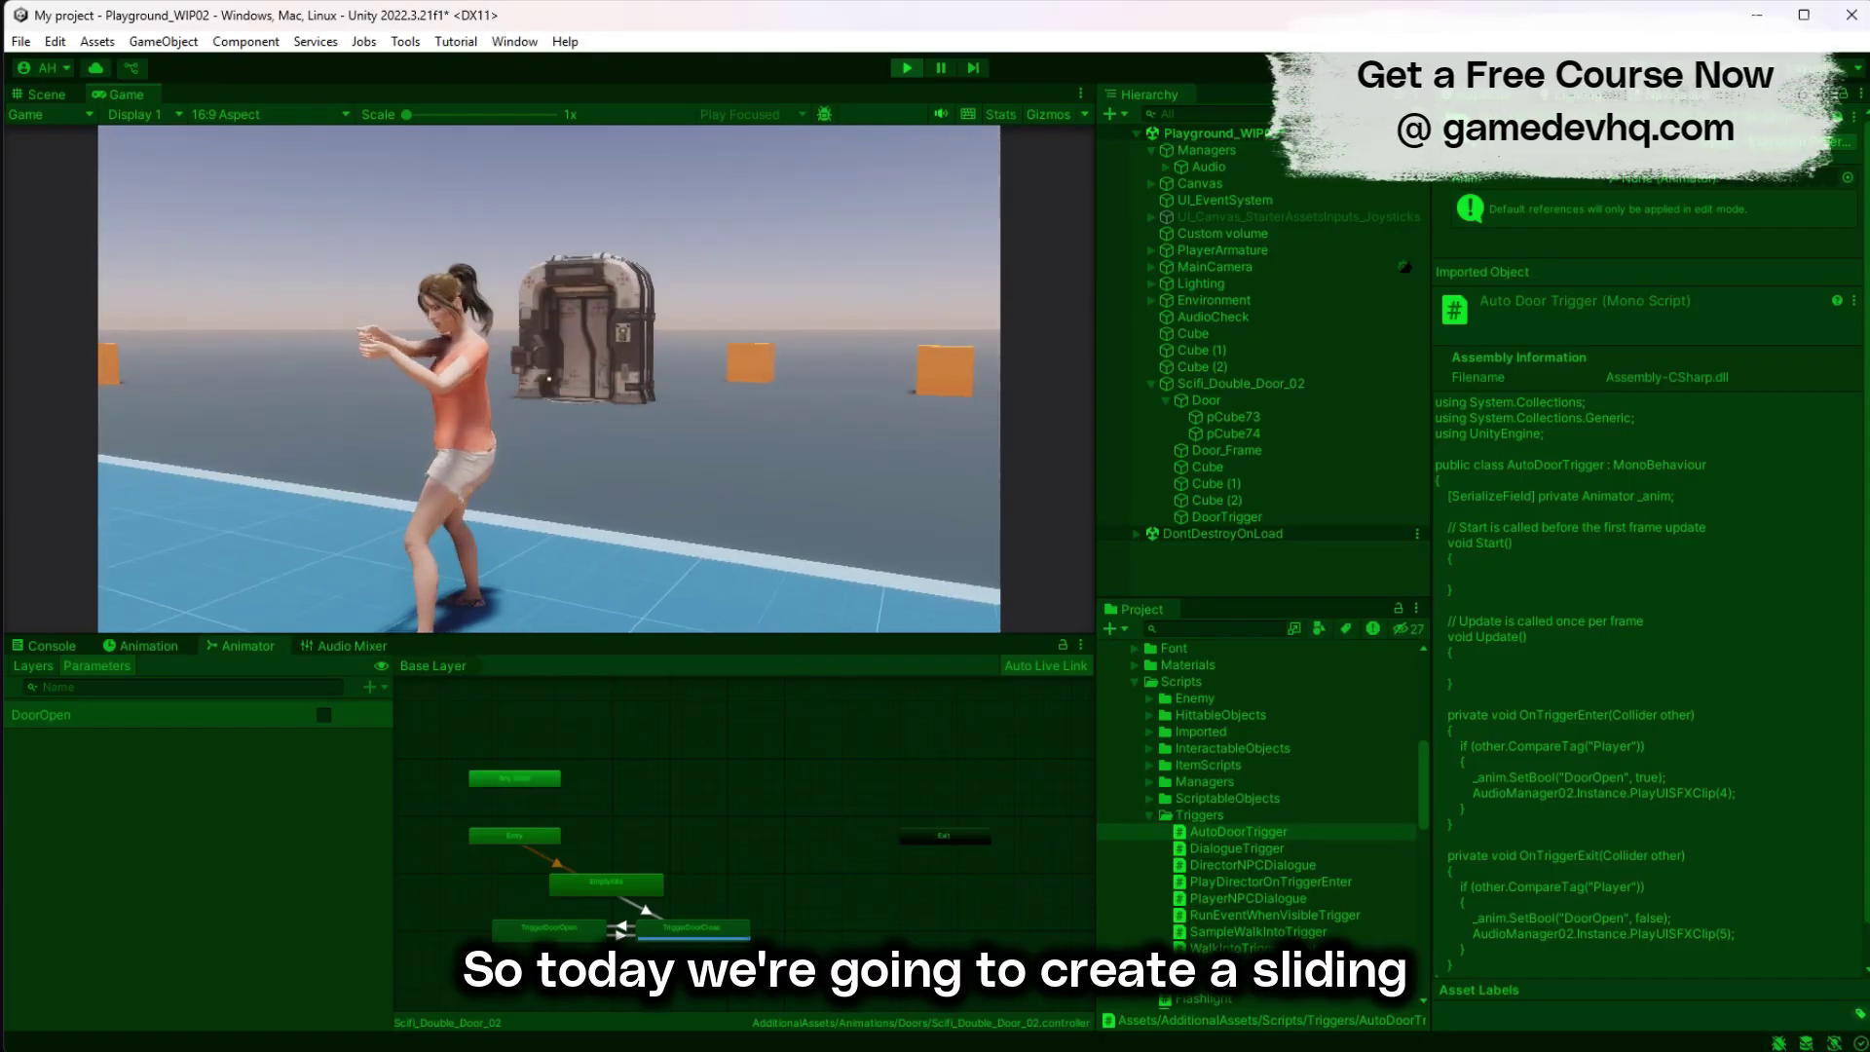
Step: Walk the player character up to the sci-fi door and back away to test its automatic opening and closing
key(w)
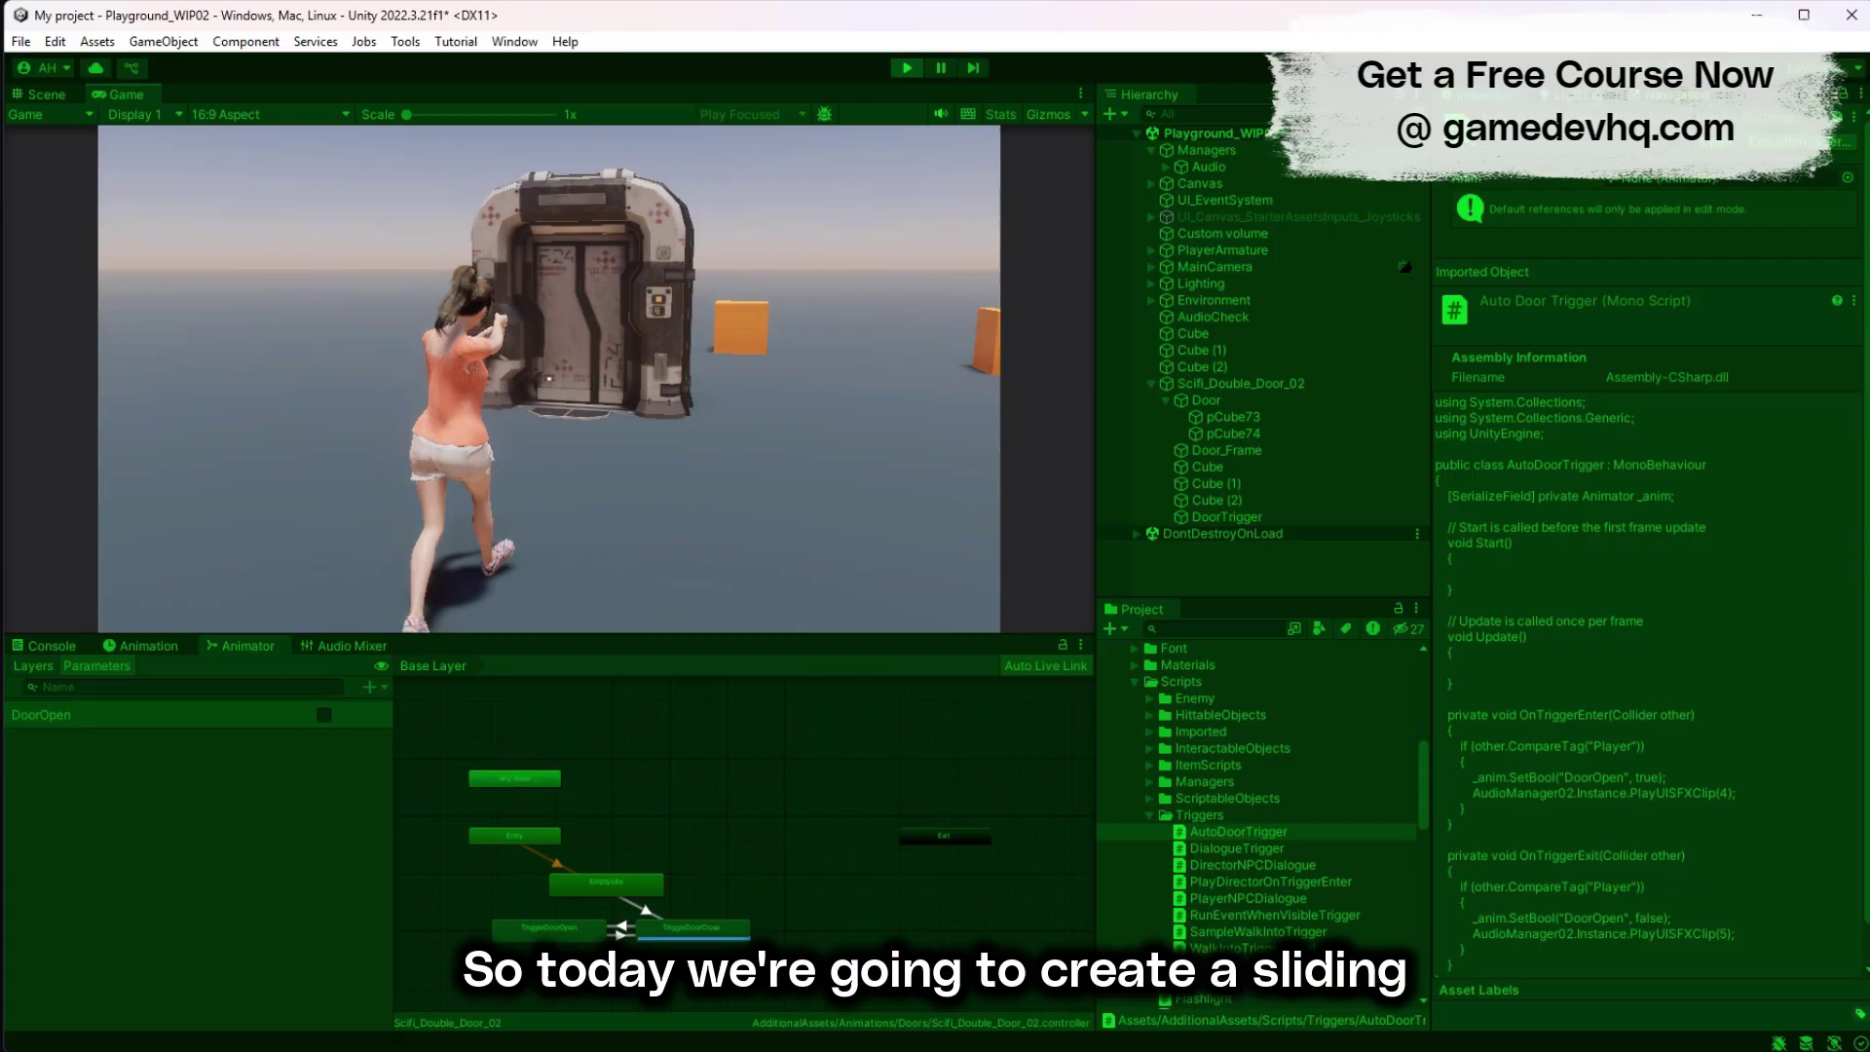
key(w)
key(w)
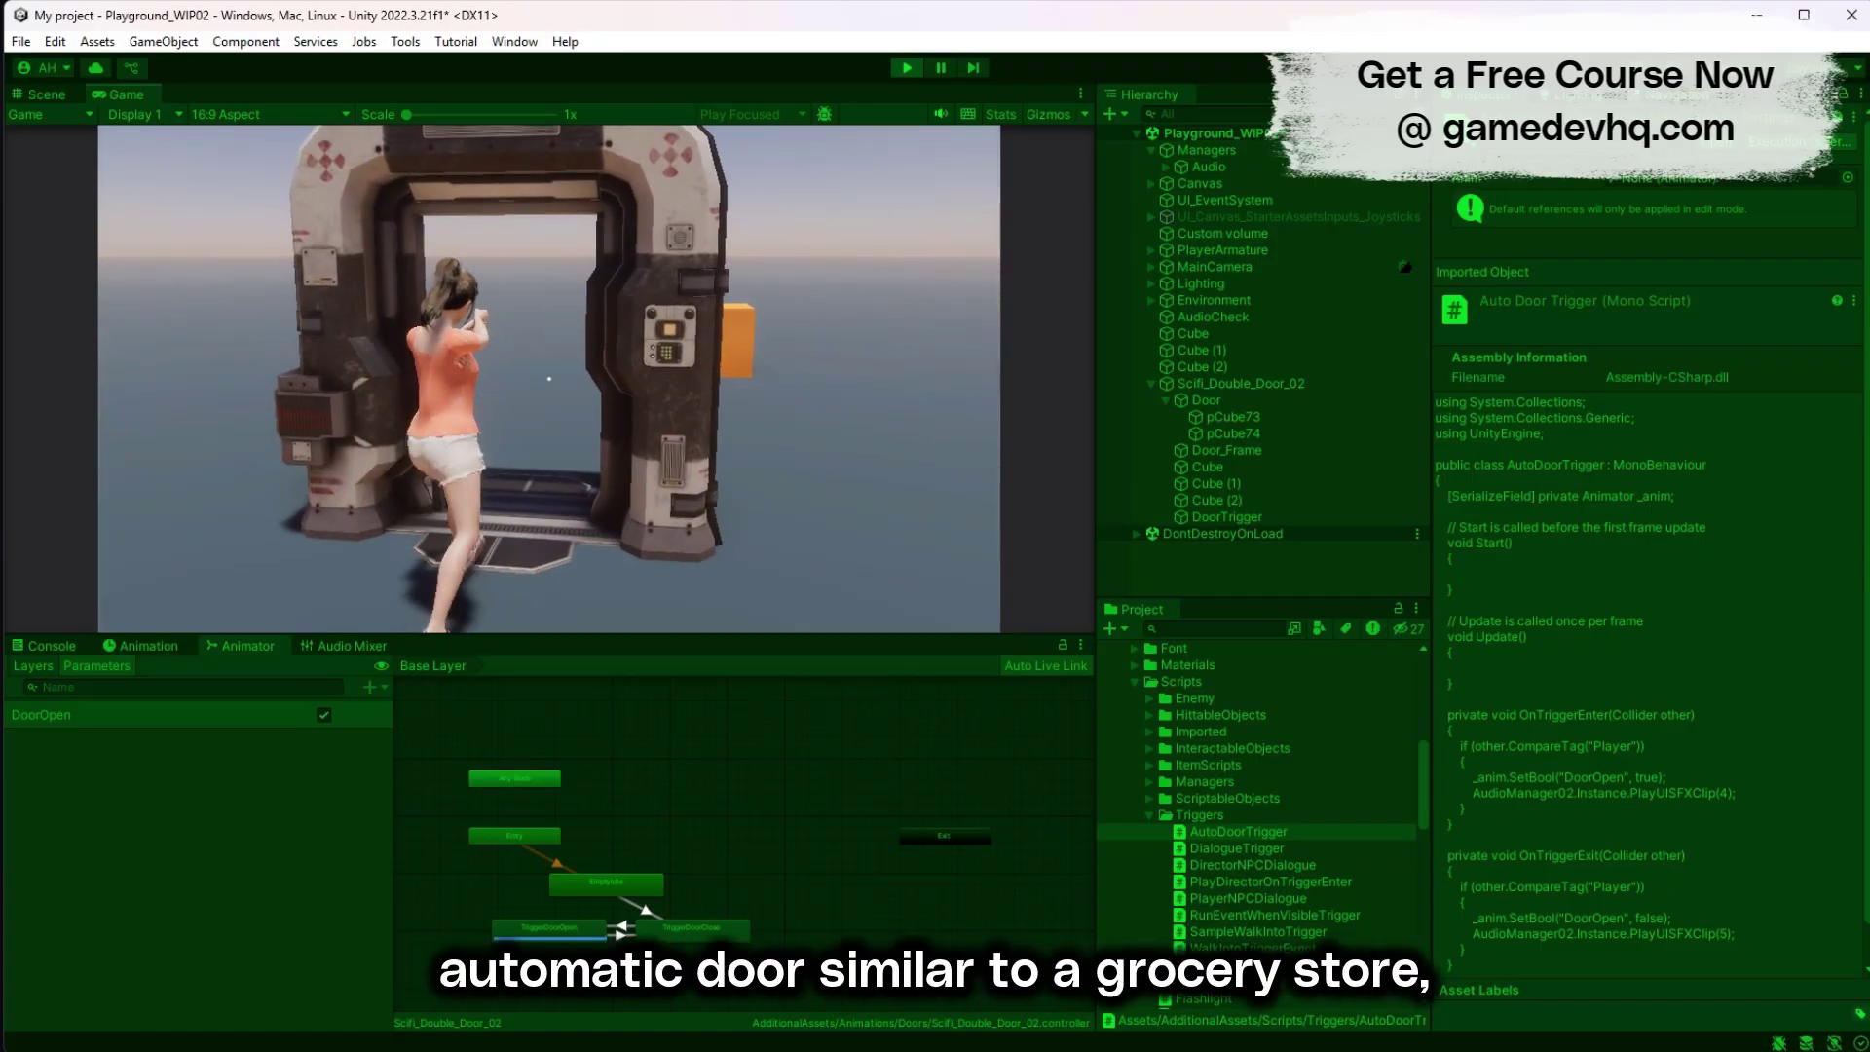
key(s)
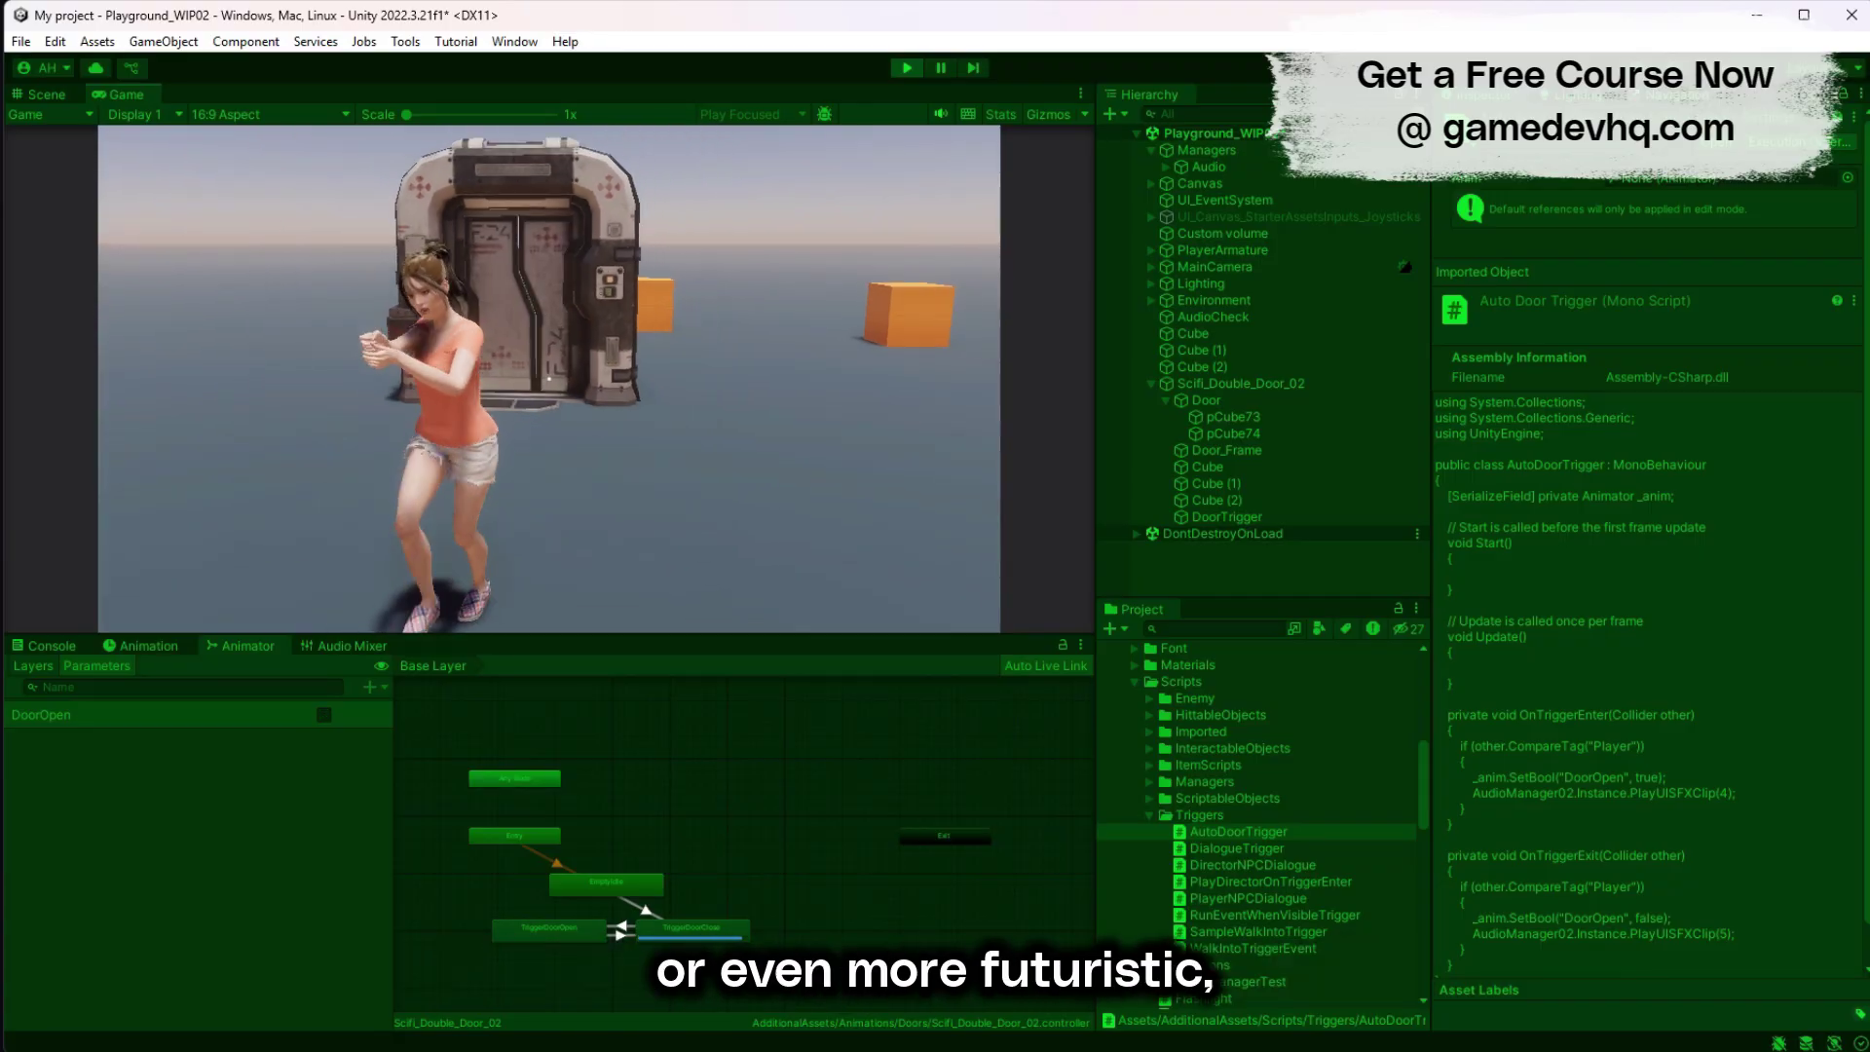
key(w)
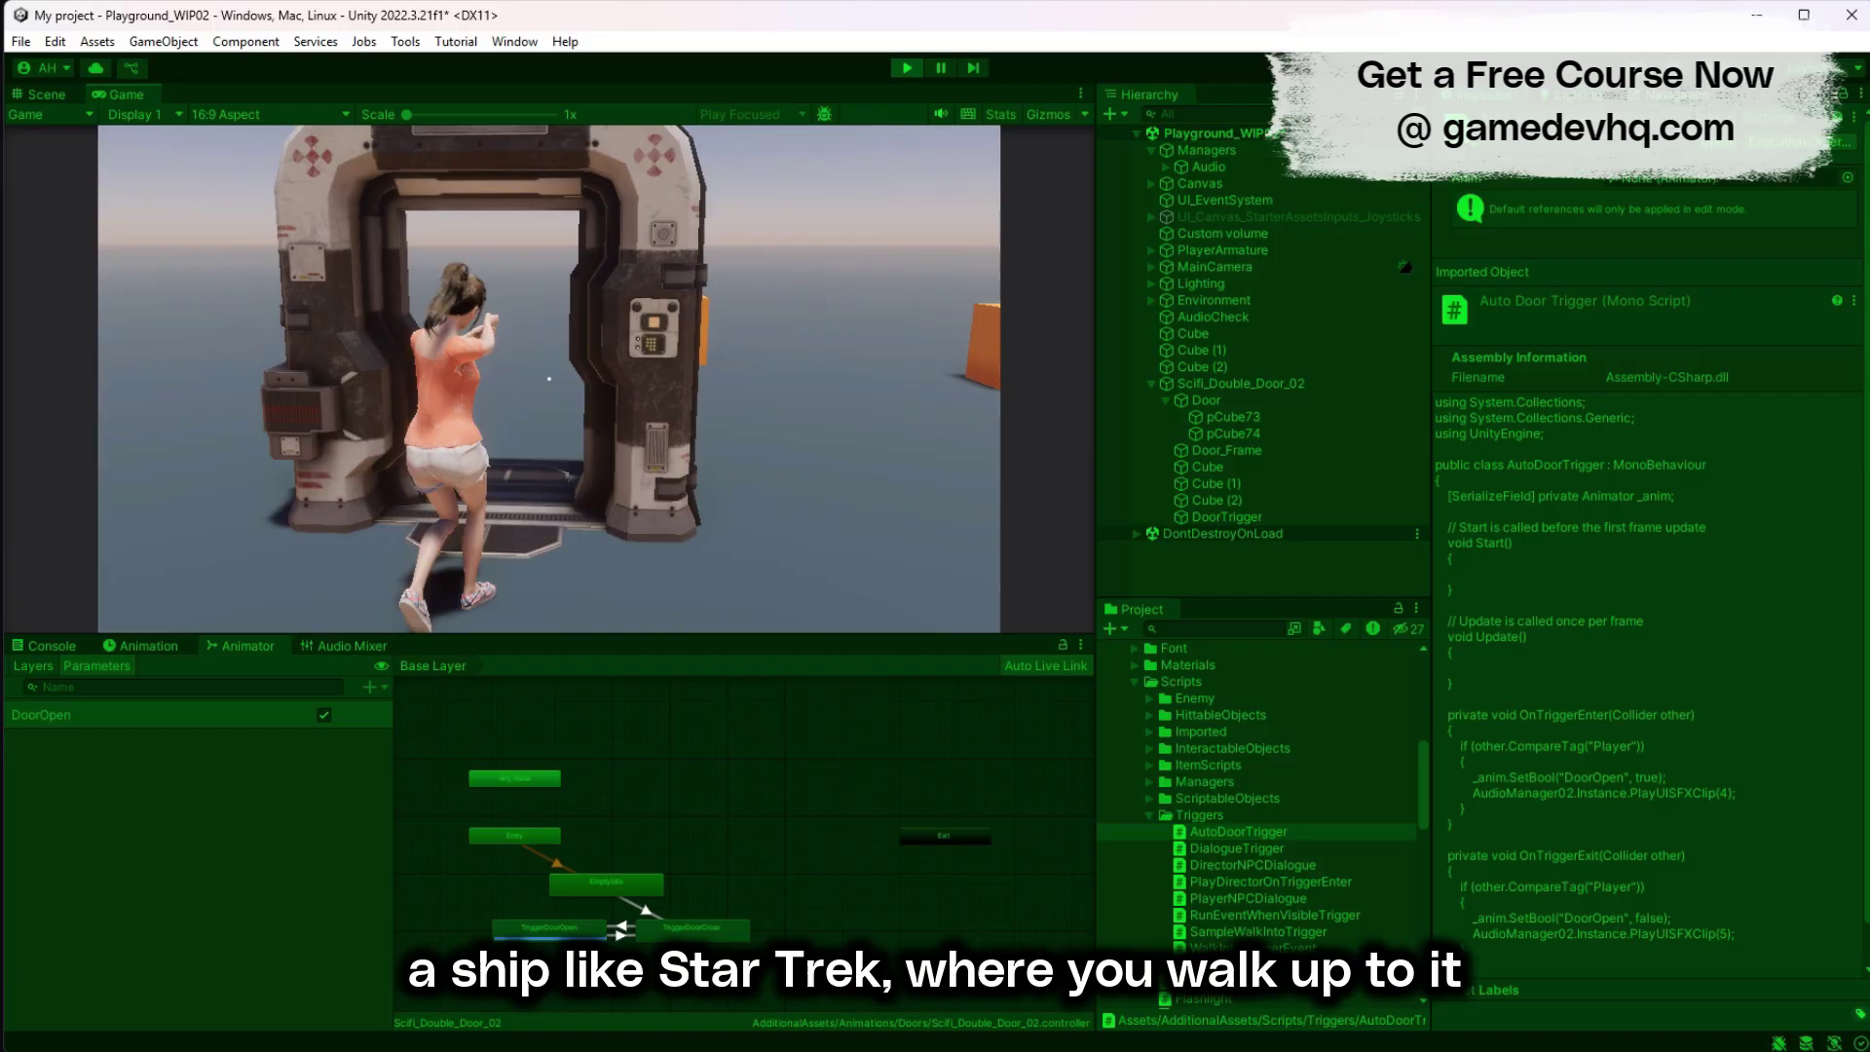
key(s)
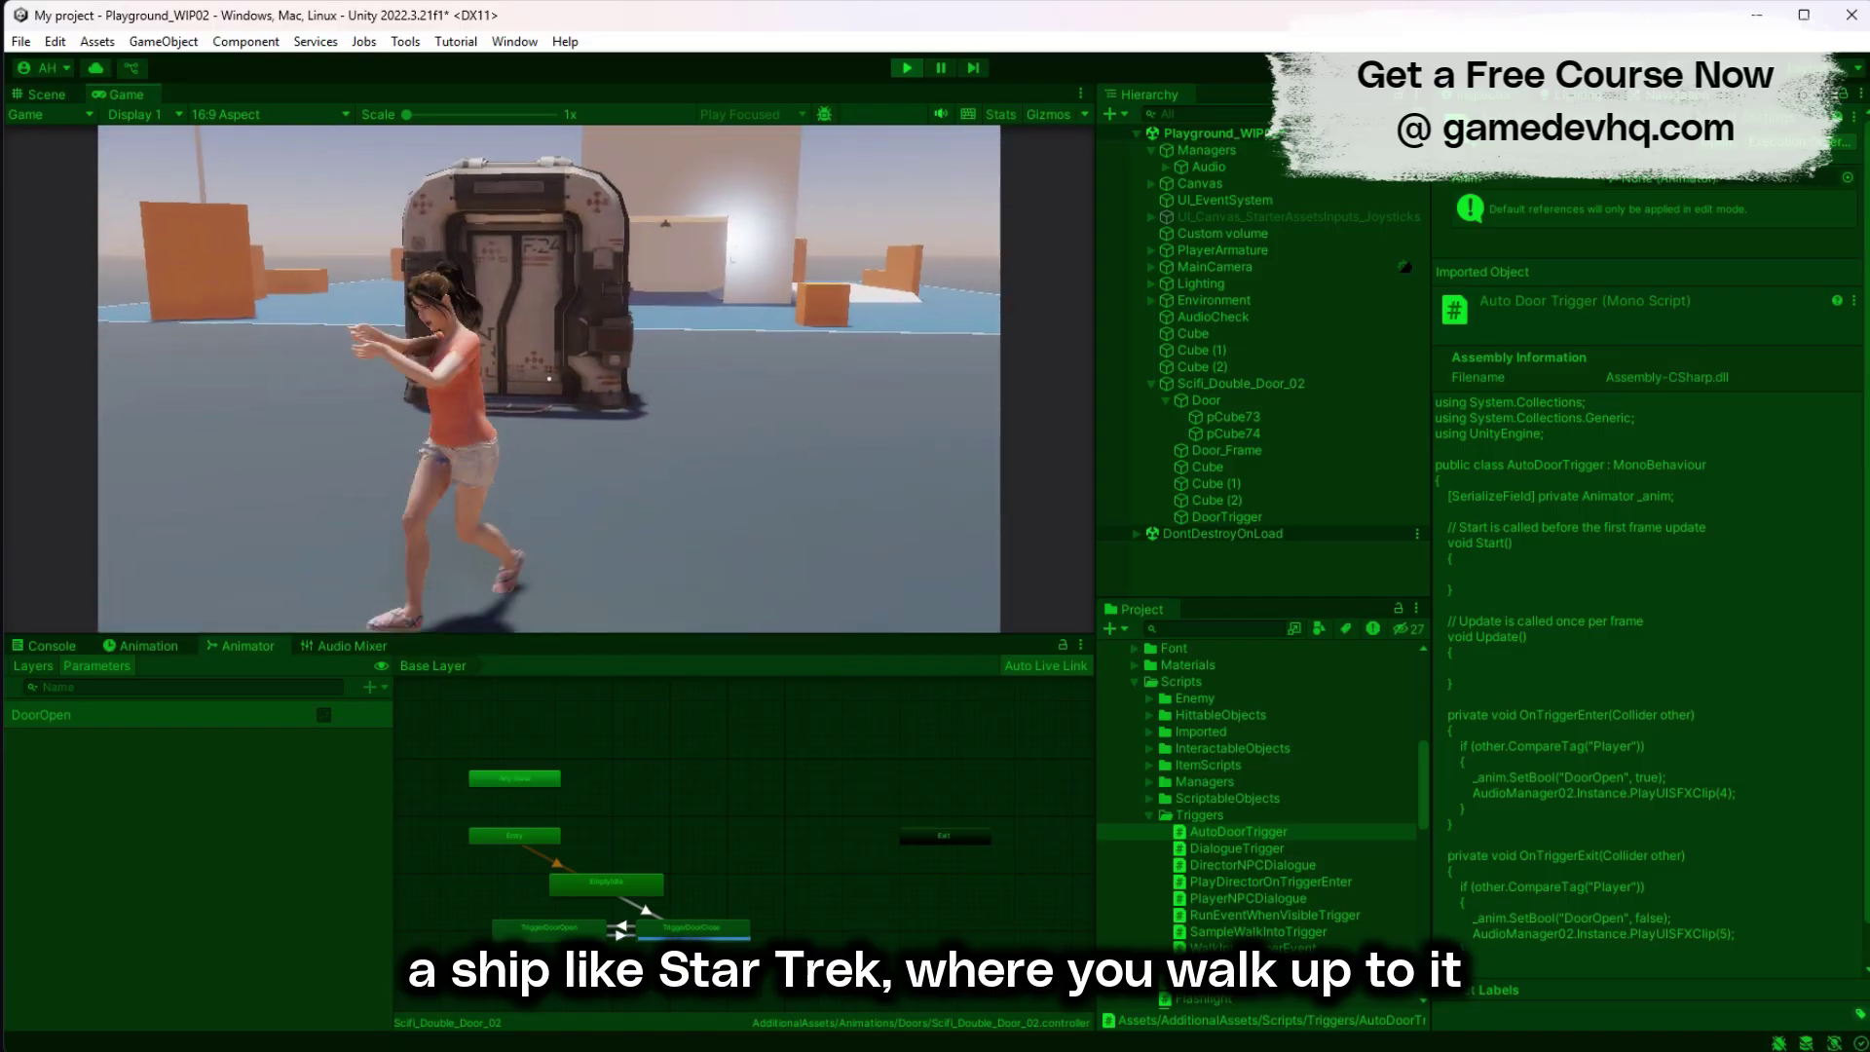
key(w)
key(w)
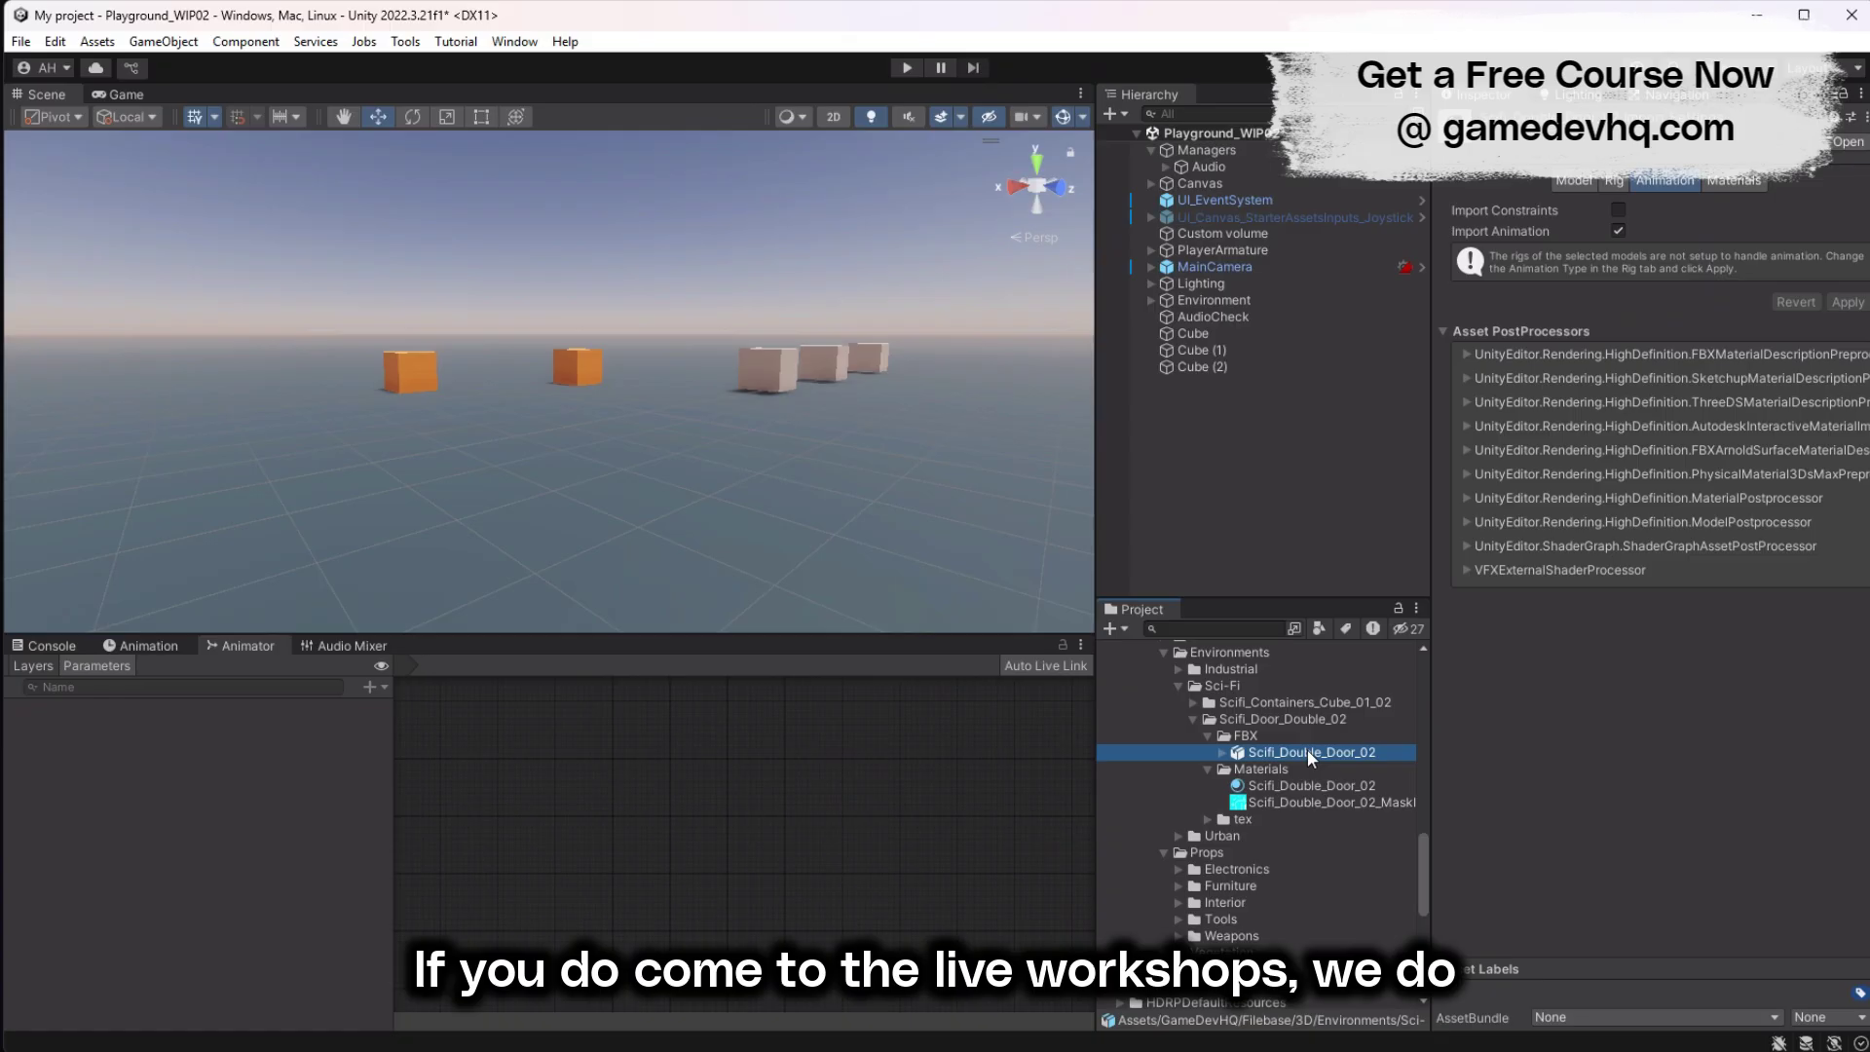
Step: Place the Scifi_Double_Door_02 model in the scene and move it onto the open floor, at about X 6.05, Z -13.96
click(1306, 750)
alt+drag(670, 445, 863, 311)
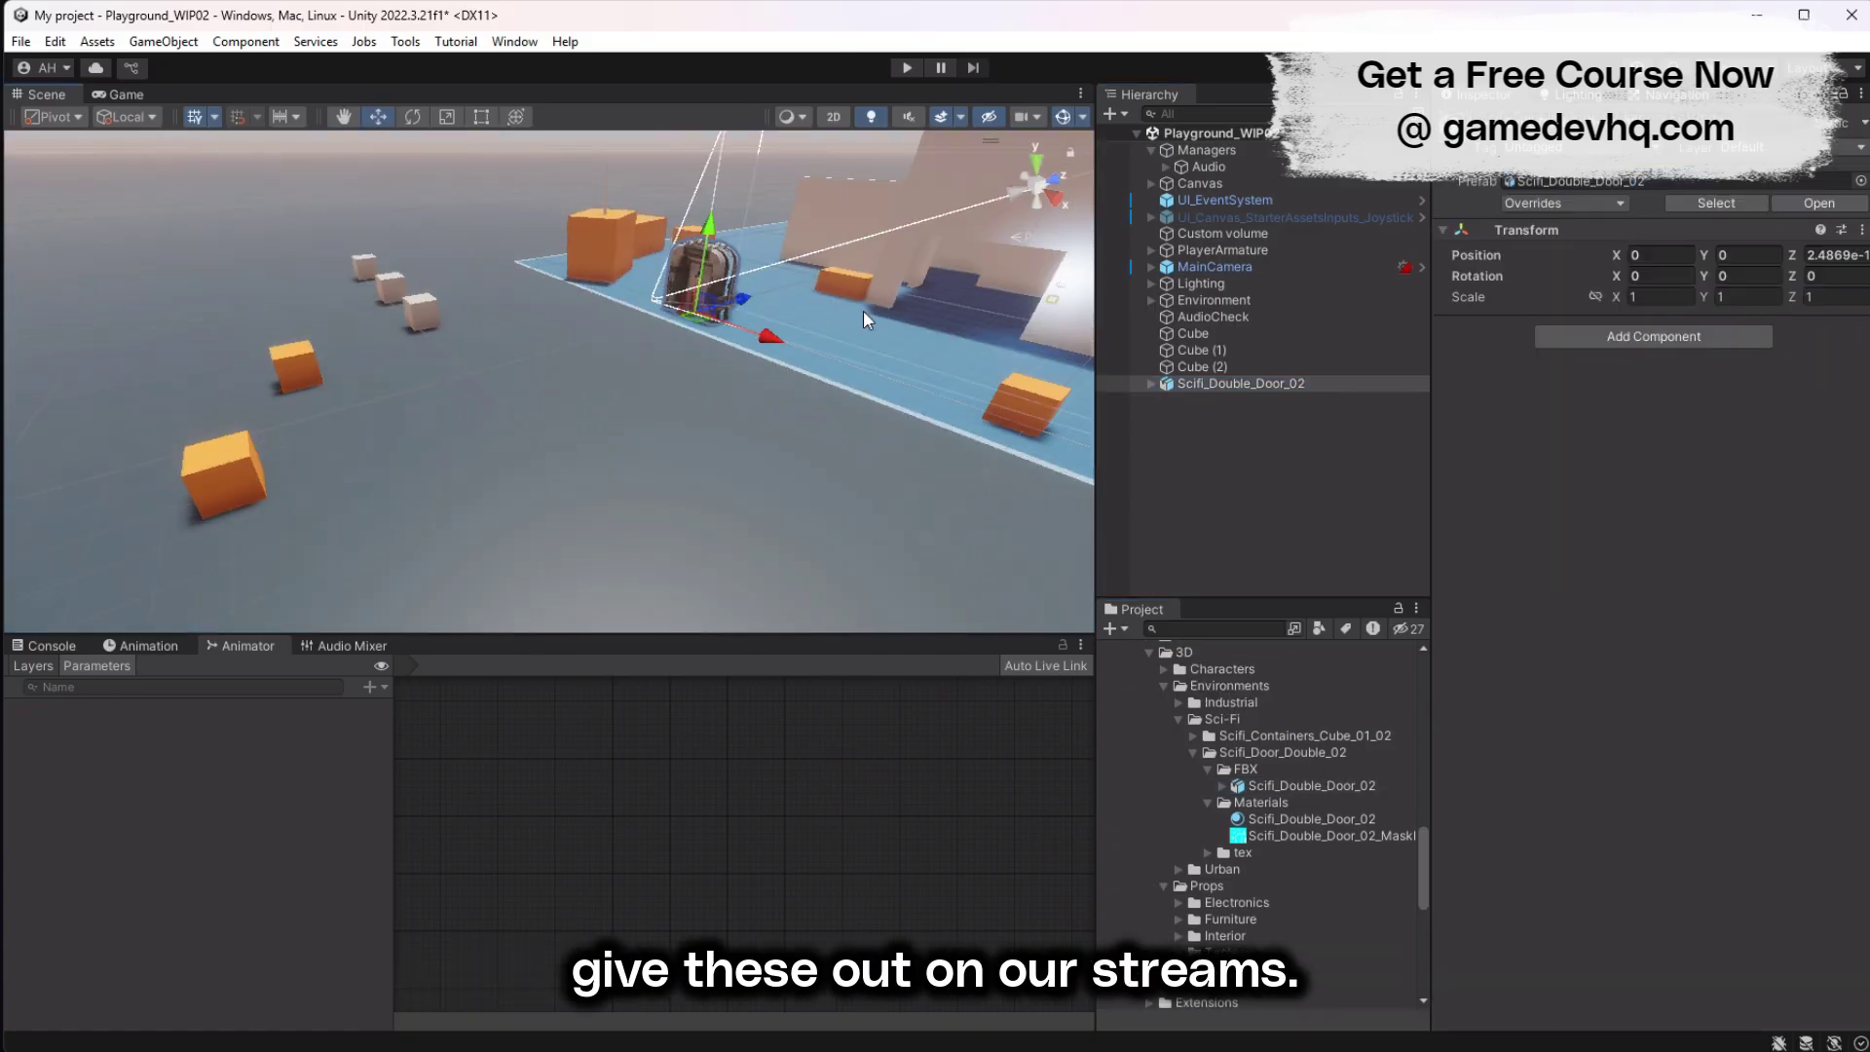
drag(743, 300, 473, 600)
alt+drag(448, 565, 457, 370)
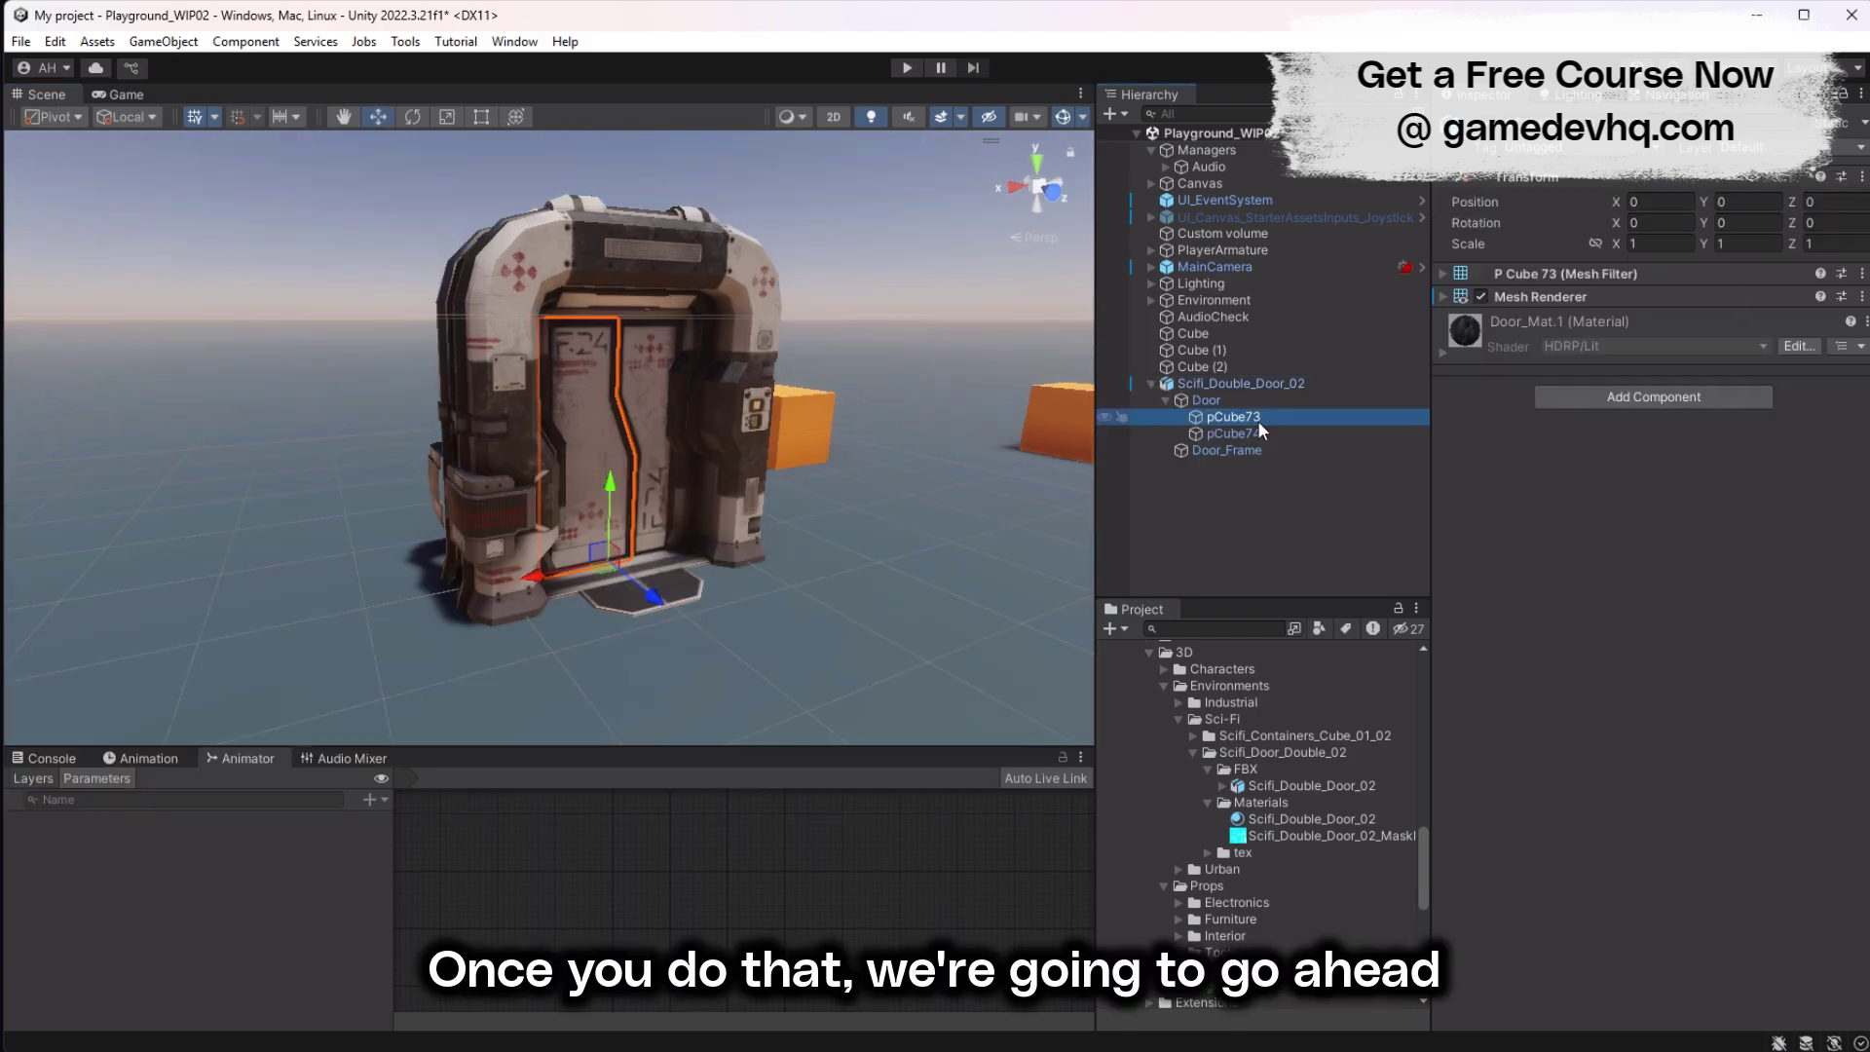
Step: Add a Box Collider to both door panels, pCube73 and pCube74
shift+click(1256, 432)
click(1682, 328)
text(box)
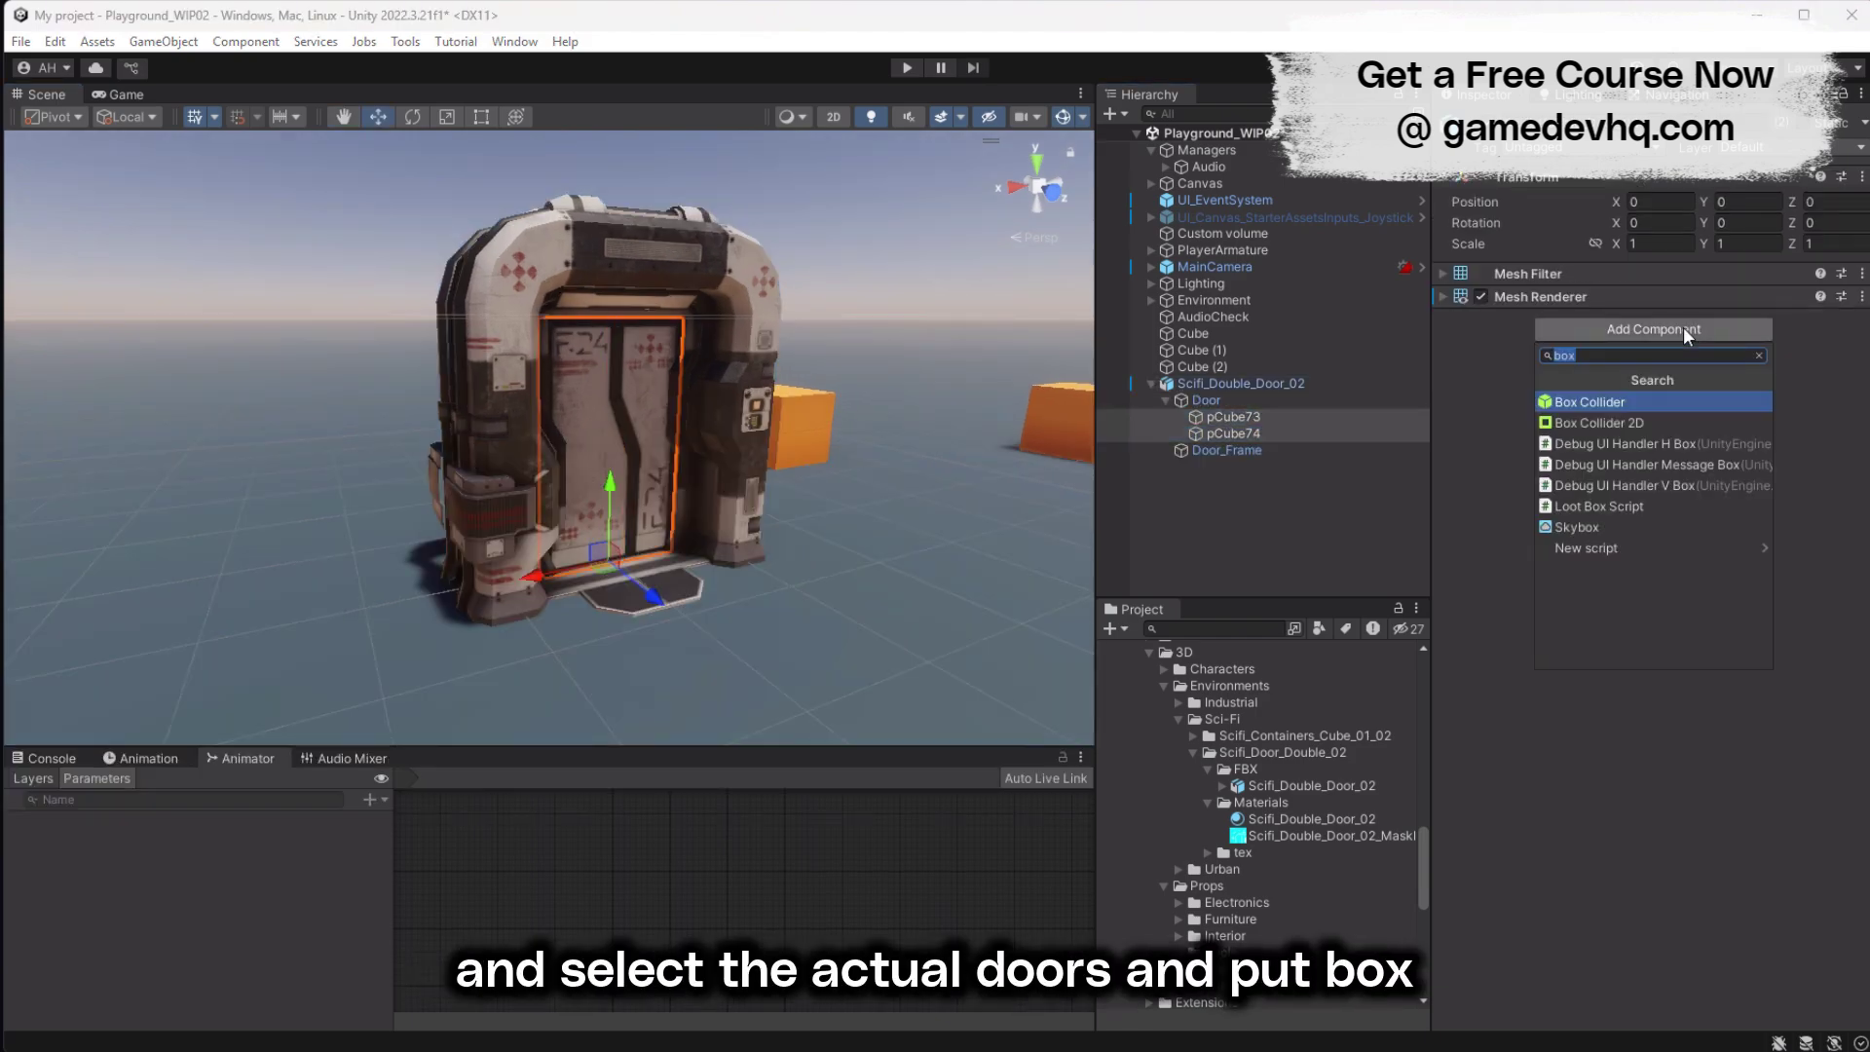
key(Return)
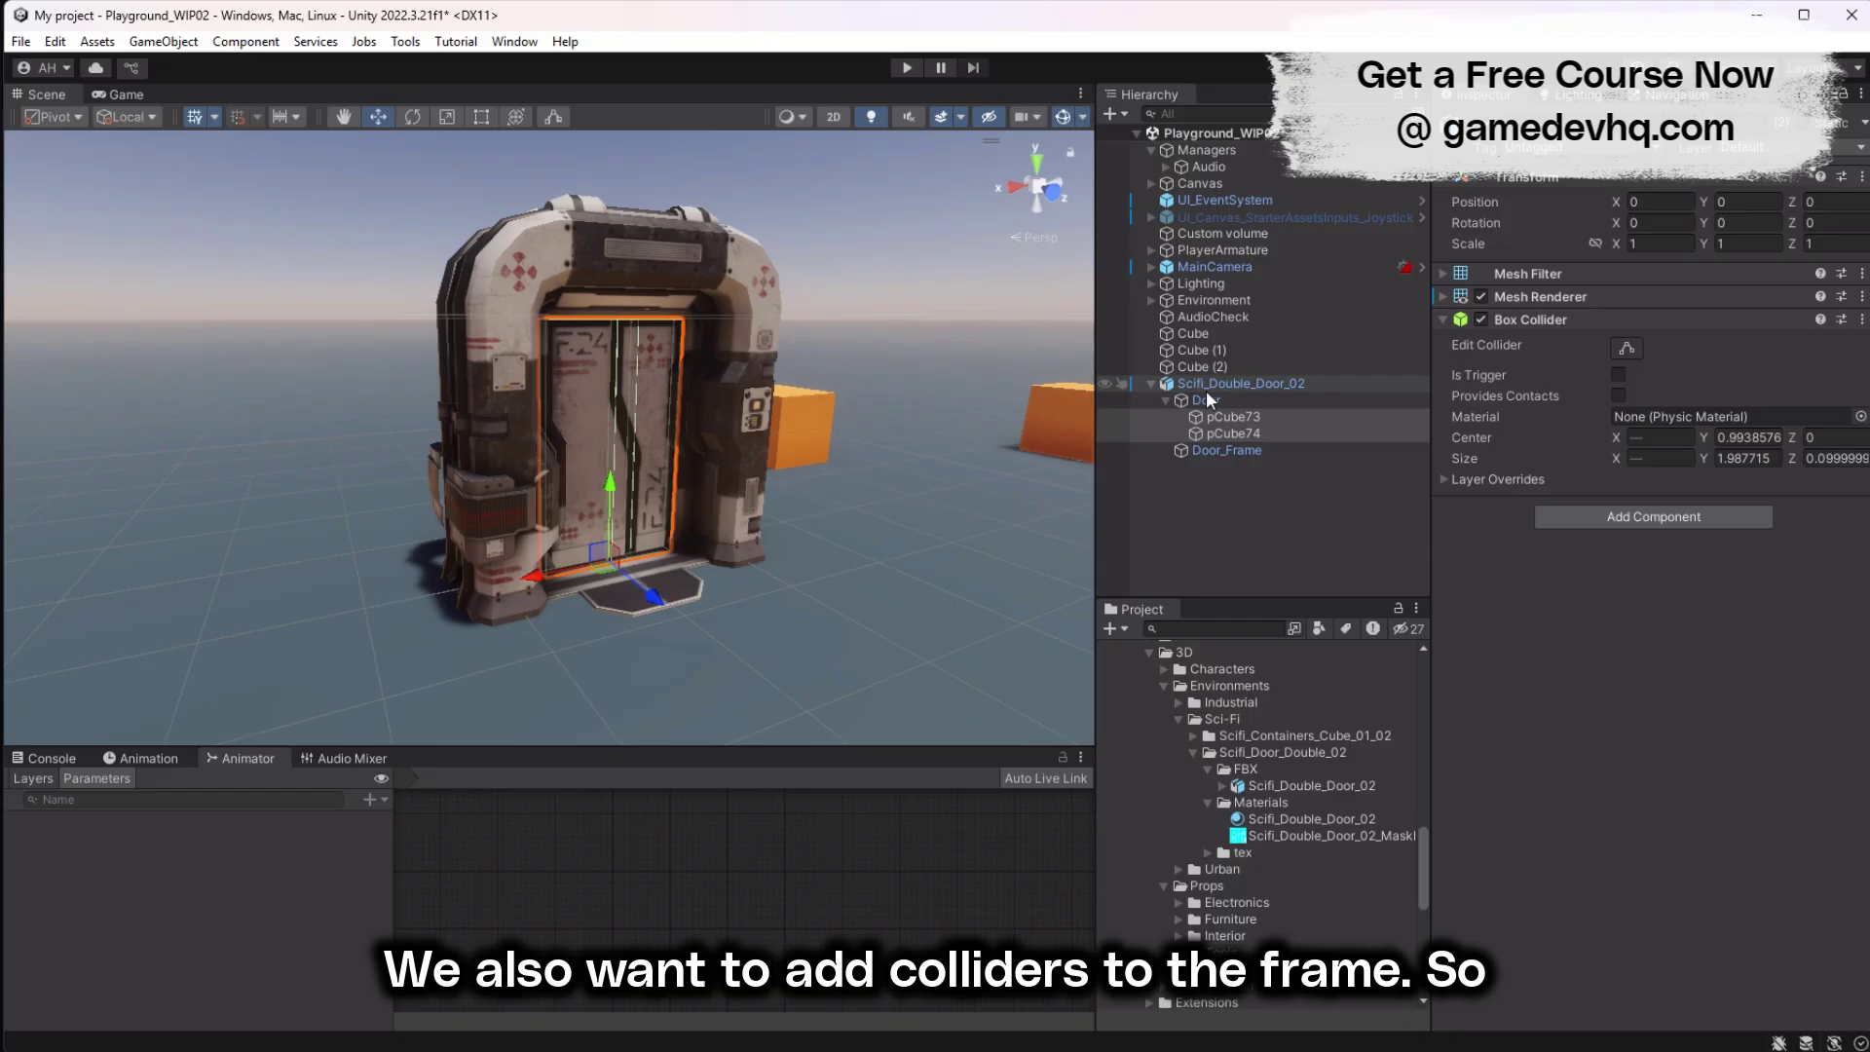
click(1225, 450)
click(1587, 396)
text(mesh)
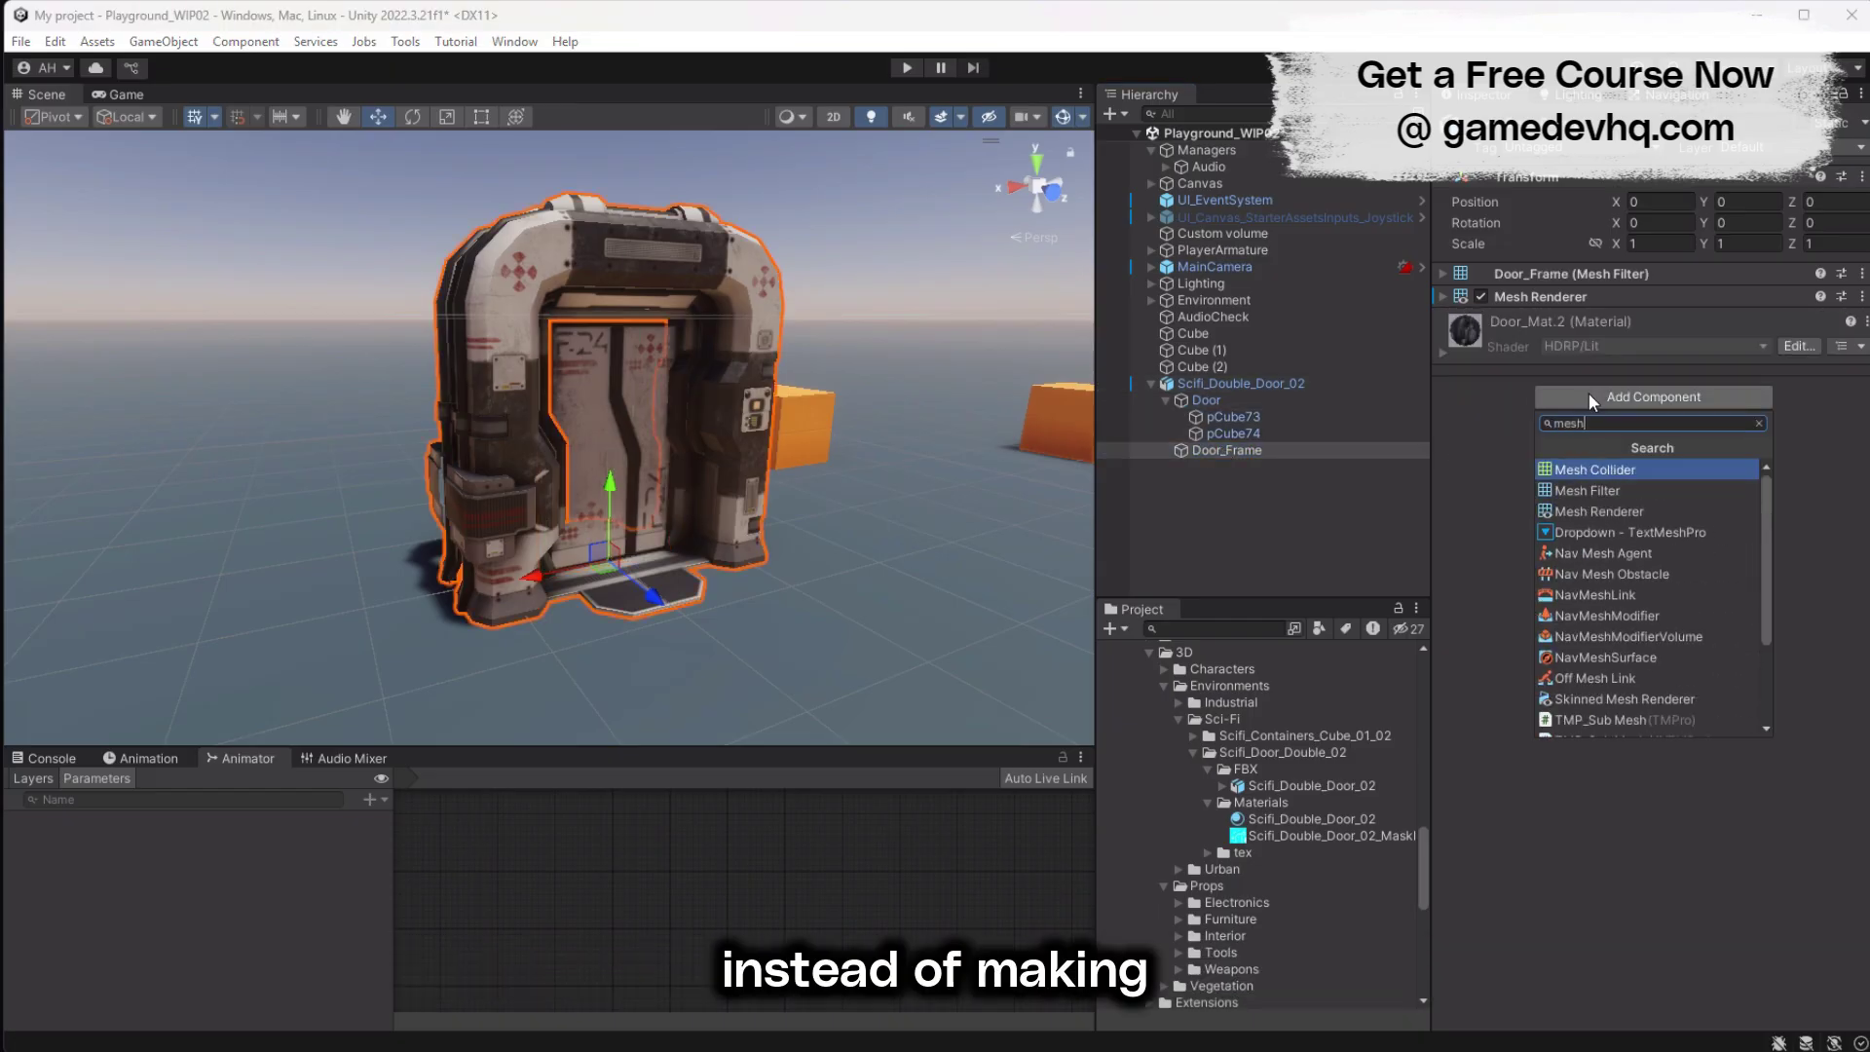
click(1172, 377)
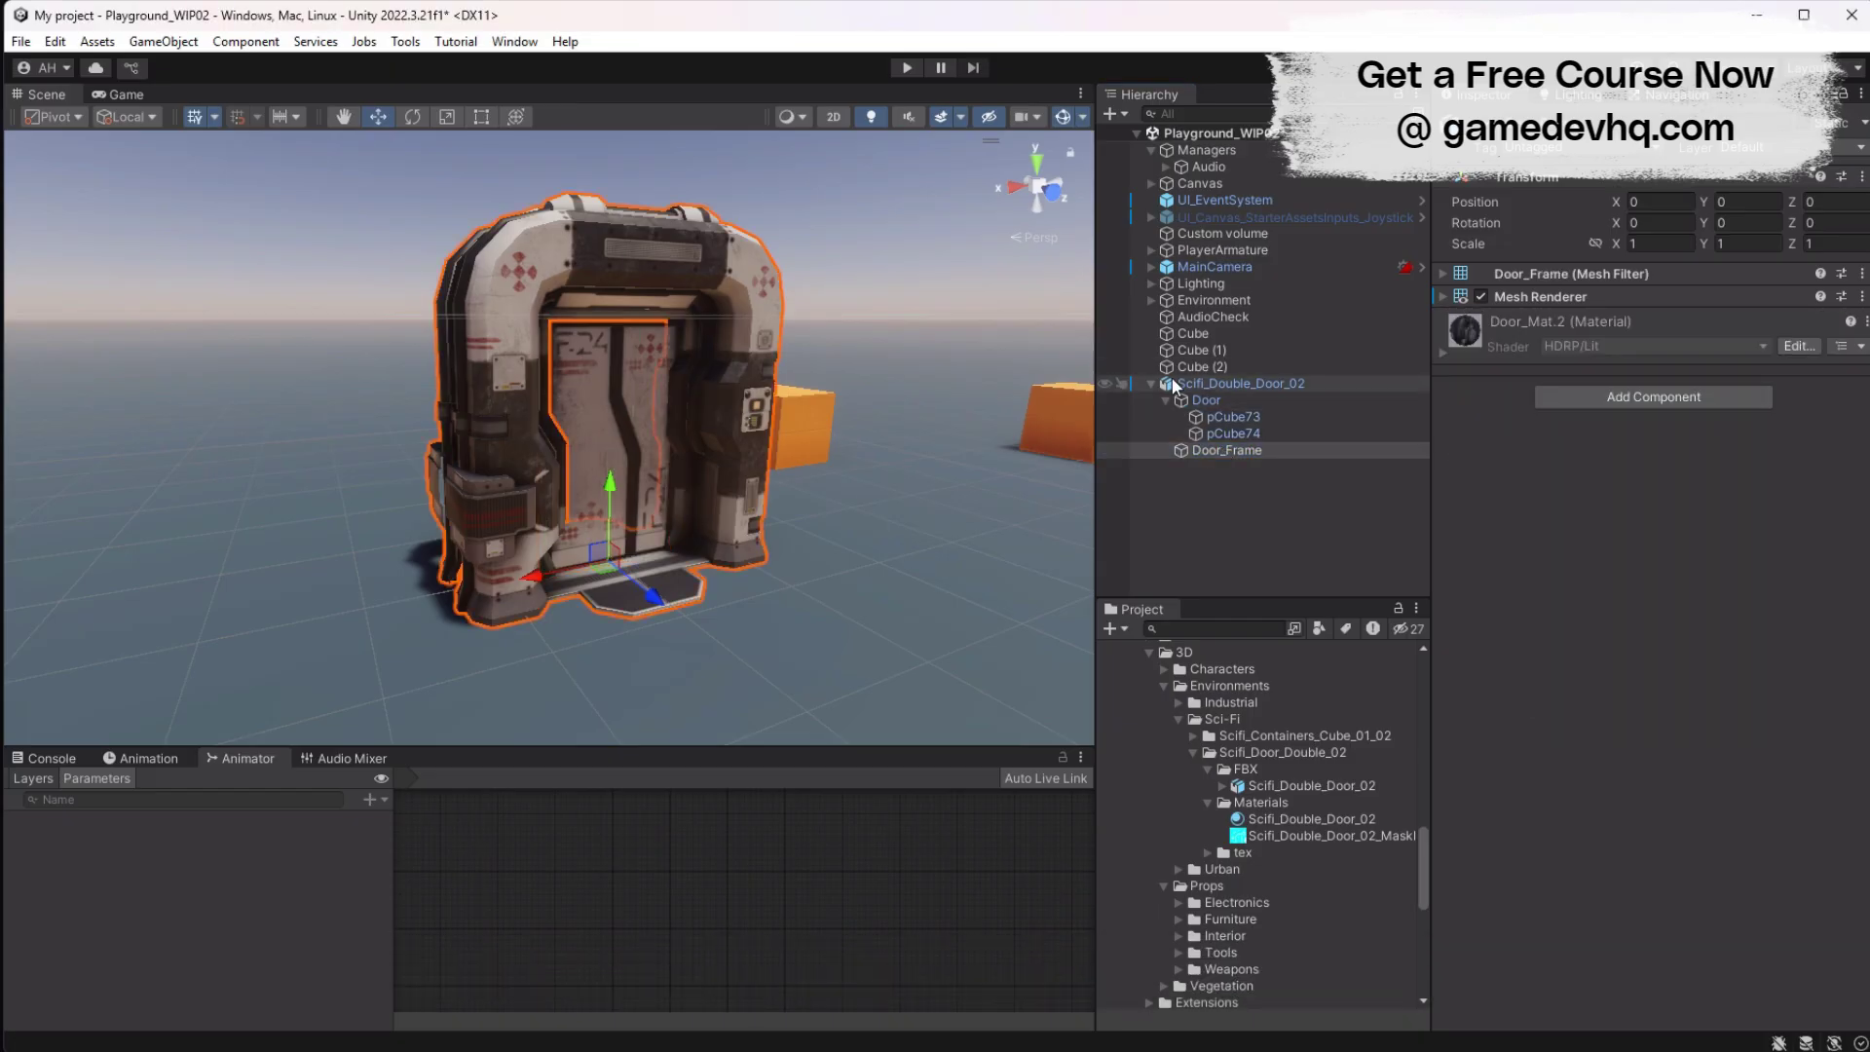
Step: Create a cube as a child of Scifi_Double_Door_02 and thin its Z scale to about 0.5
right_click(1223, 383)
mouse_move(1357, 605)
click(1529, 600)
key(r)
drag(659, 597, 635, 575)
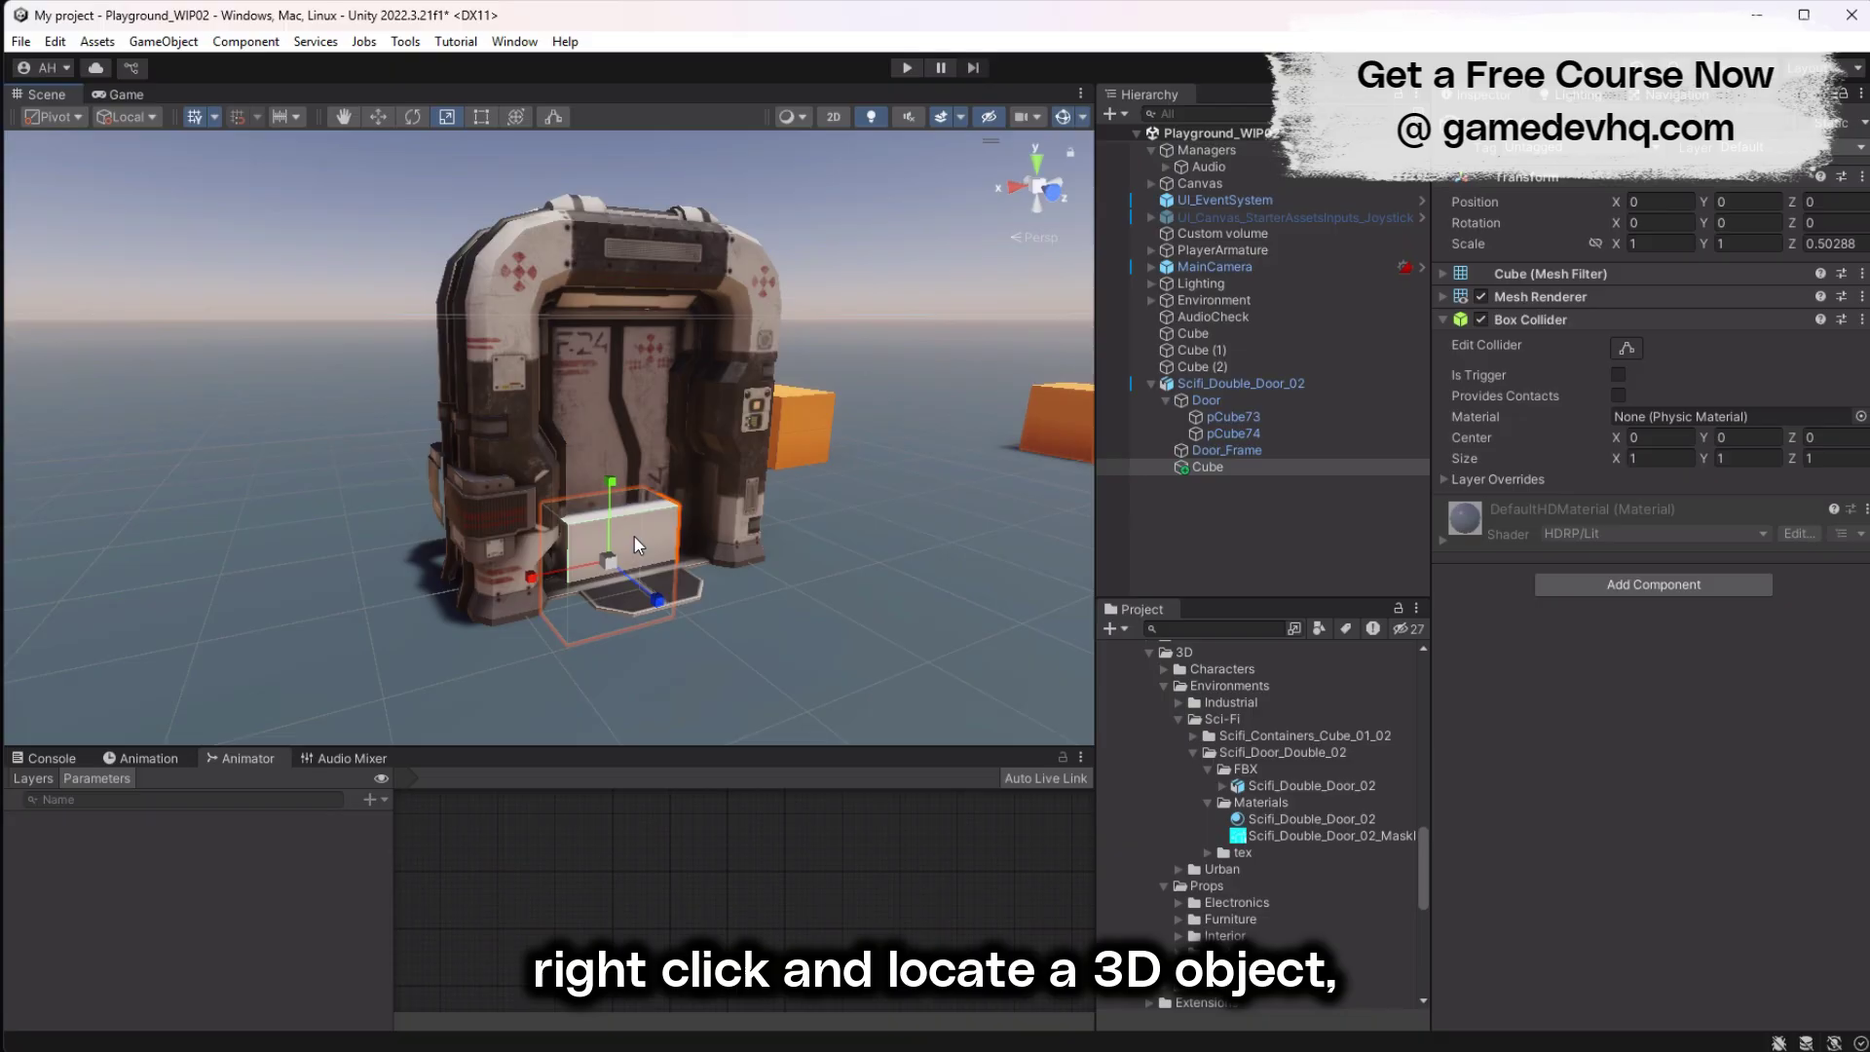
Step: Stretch the cube to about 2.84 high over one door column and place a duplicate over the other at X -1.355
key(w)
drag(611, 484, 646, 168)
key(r)
key(w)
drag(611, 314, 611, 316)
drag(536, 401, 676, 392)
key(ctrl+d)
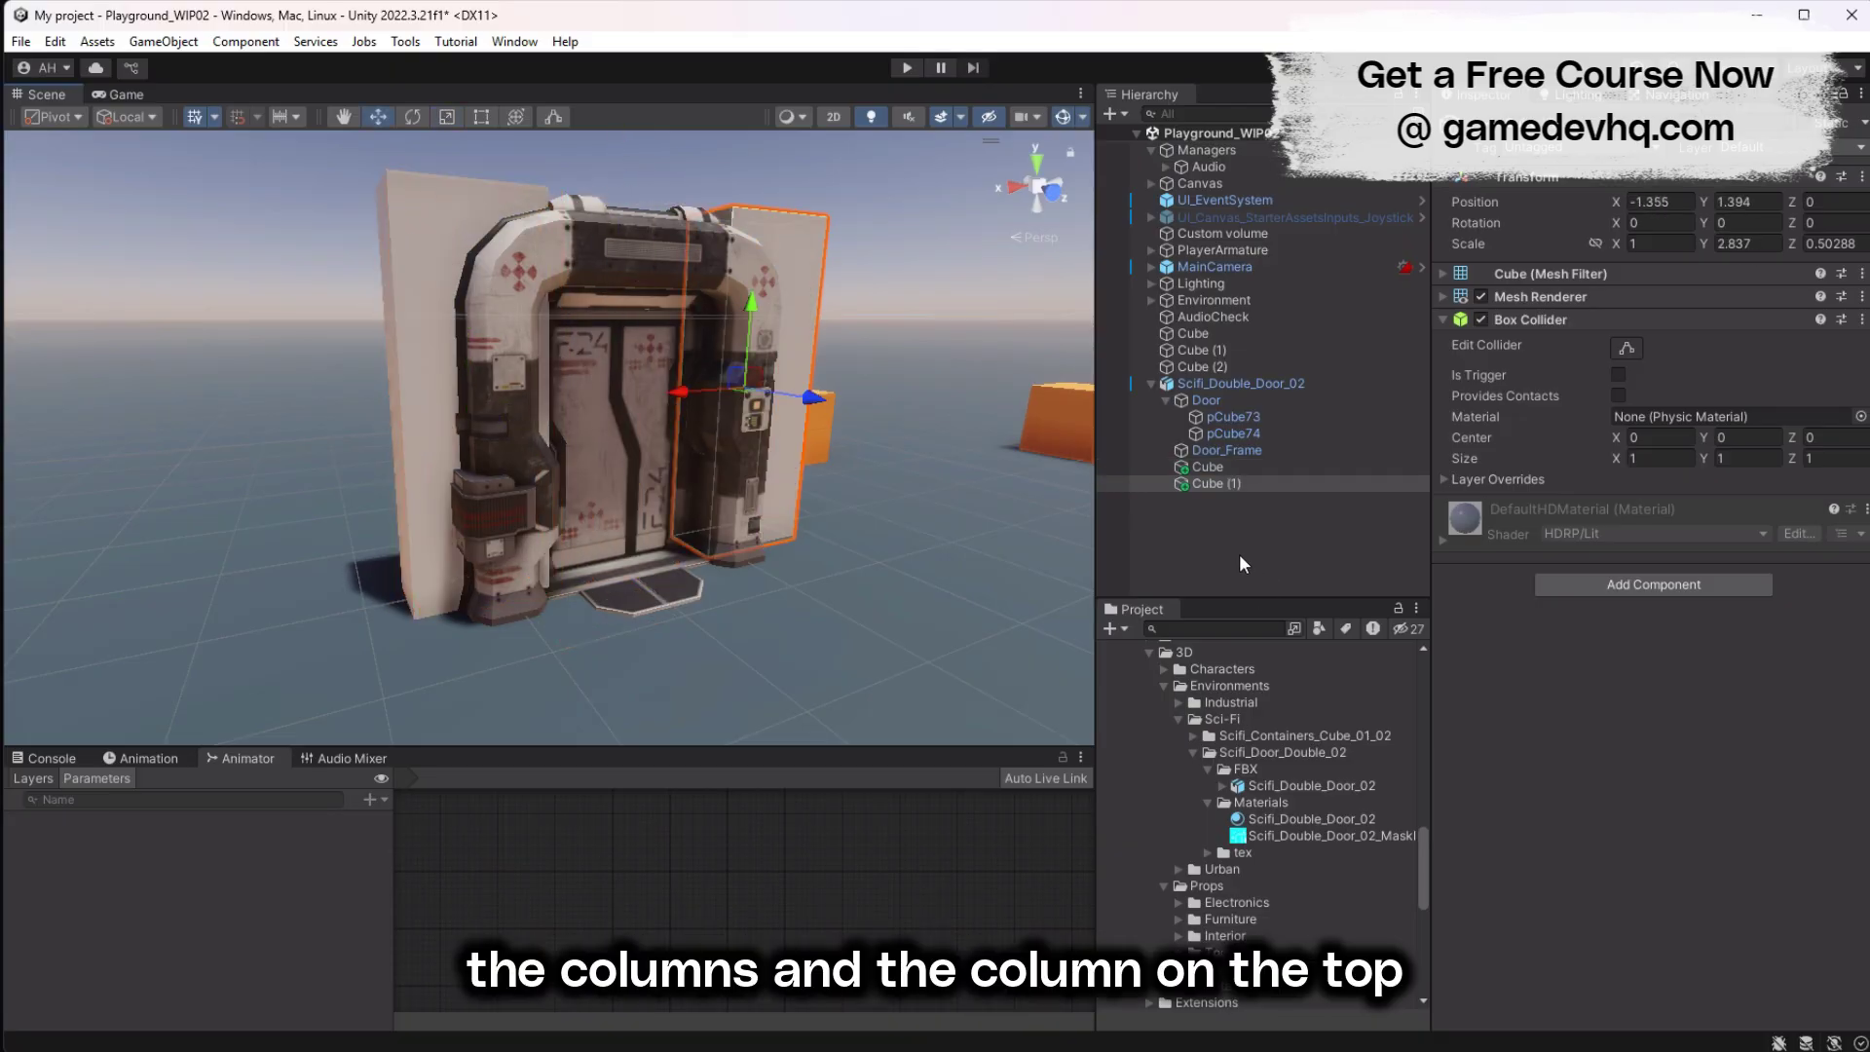
Step: Duplicate the column cube and fit the copy across the top of the door frame, about 1.91 wide and 0.63 high
key(ctrl+d)
key(r)
key(w)
drag(751, 302, 756, 177)
drag(684, 261, 479, 240)
key(r)
drag(646, 160, 647, 192)
key(w)
alt+drag(653, 233, 638, 440)
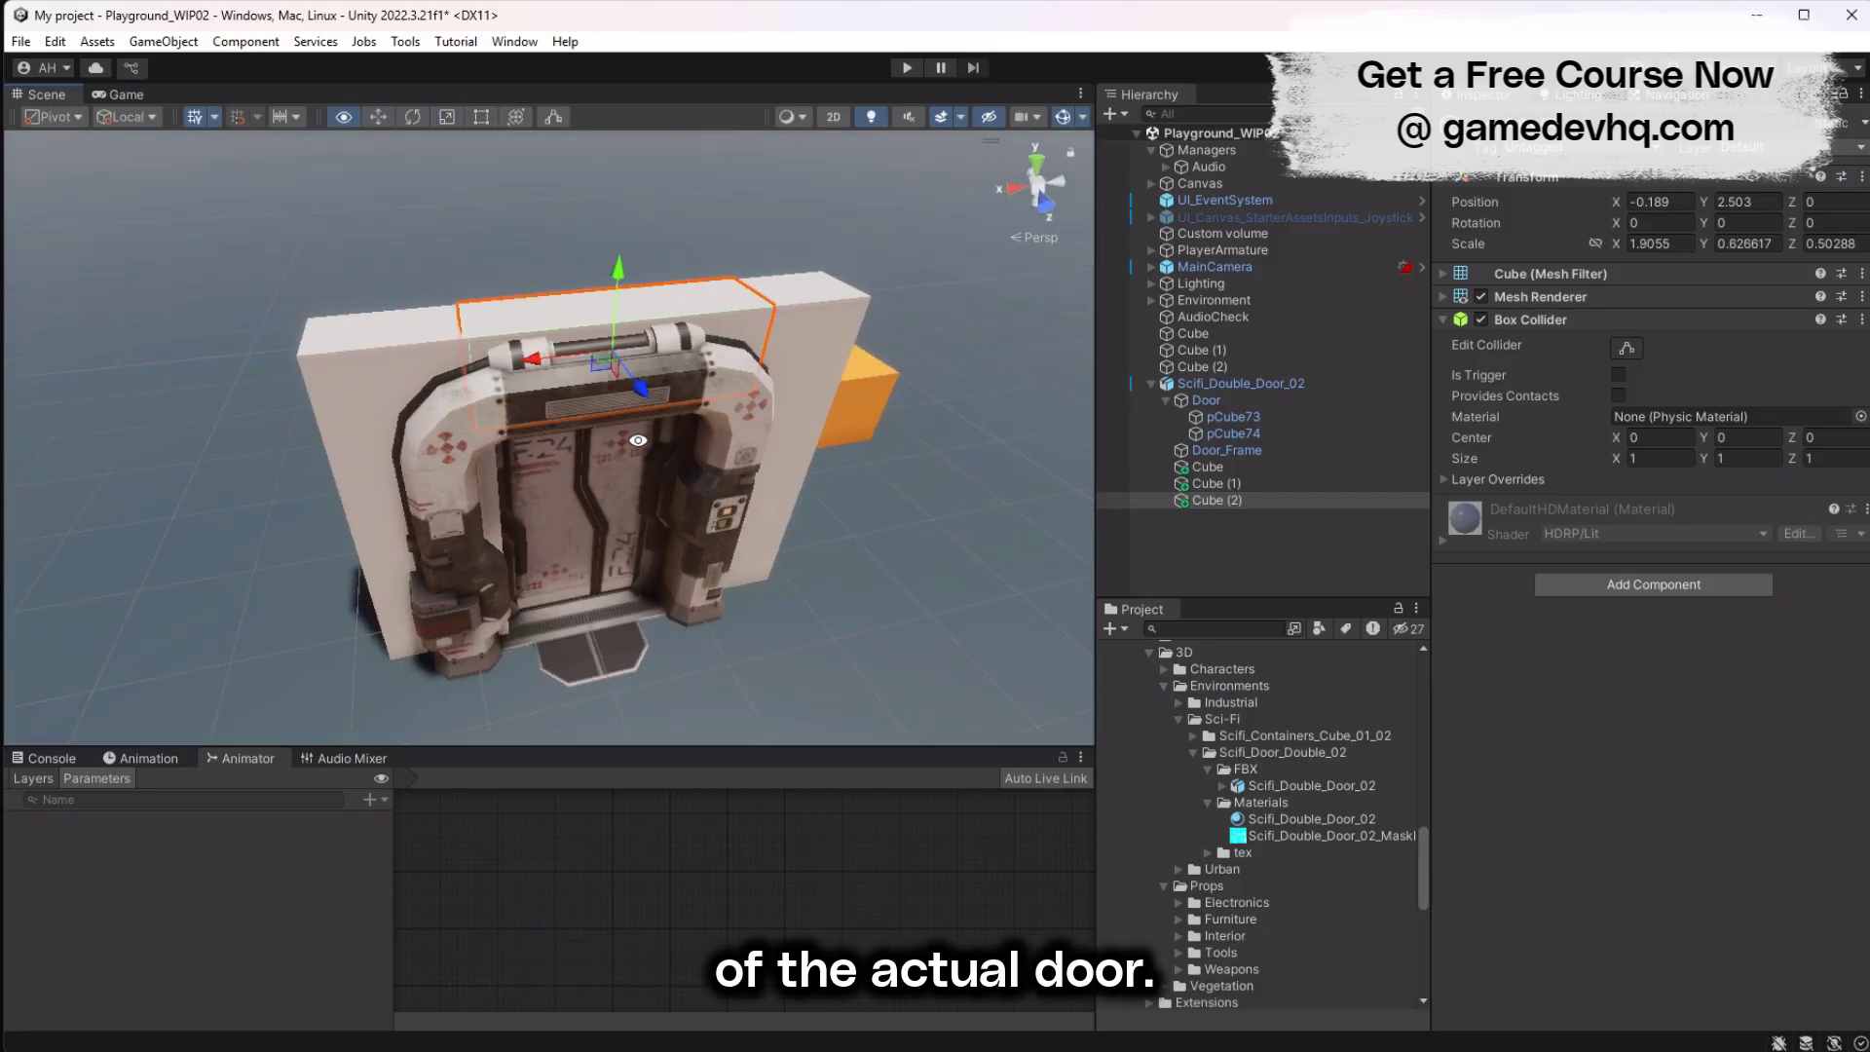
Step: Disable the Mesh Renderer on the three cubes covering the door frame
click(1291, 466)
shift+click(1297, 500)
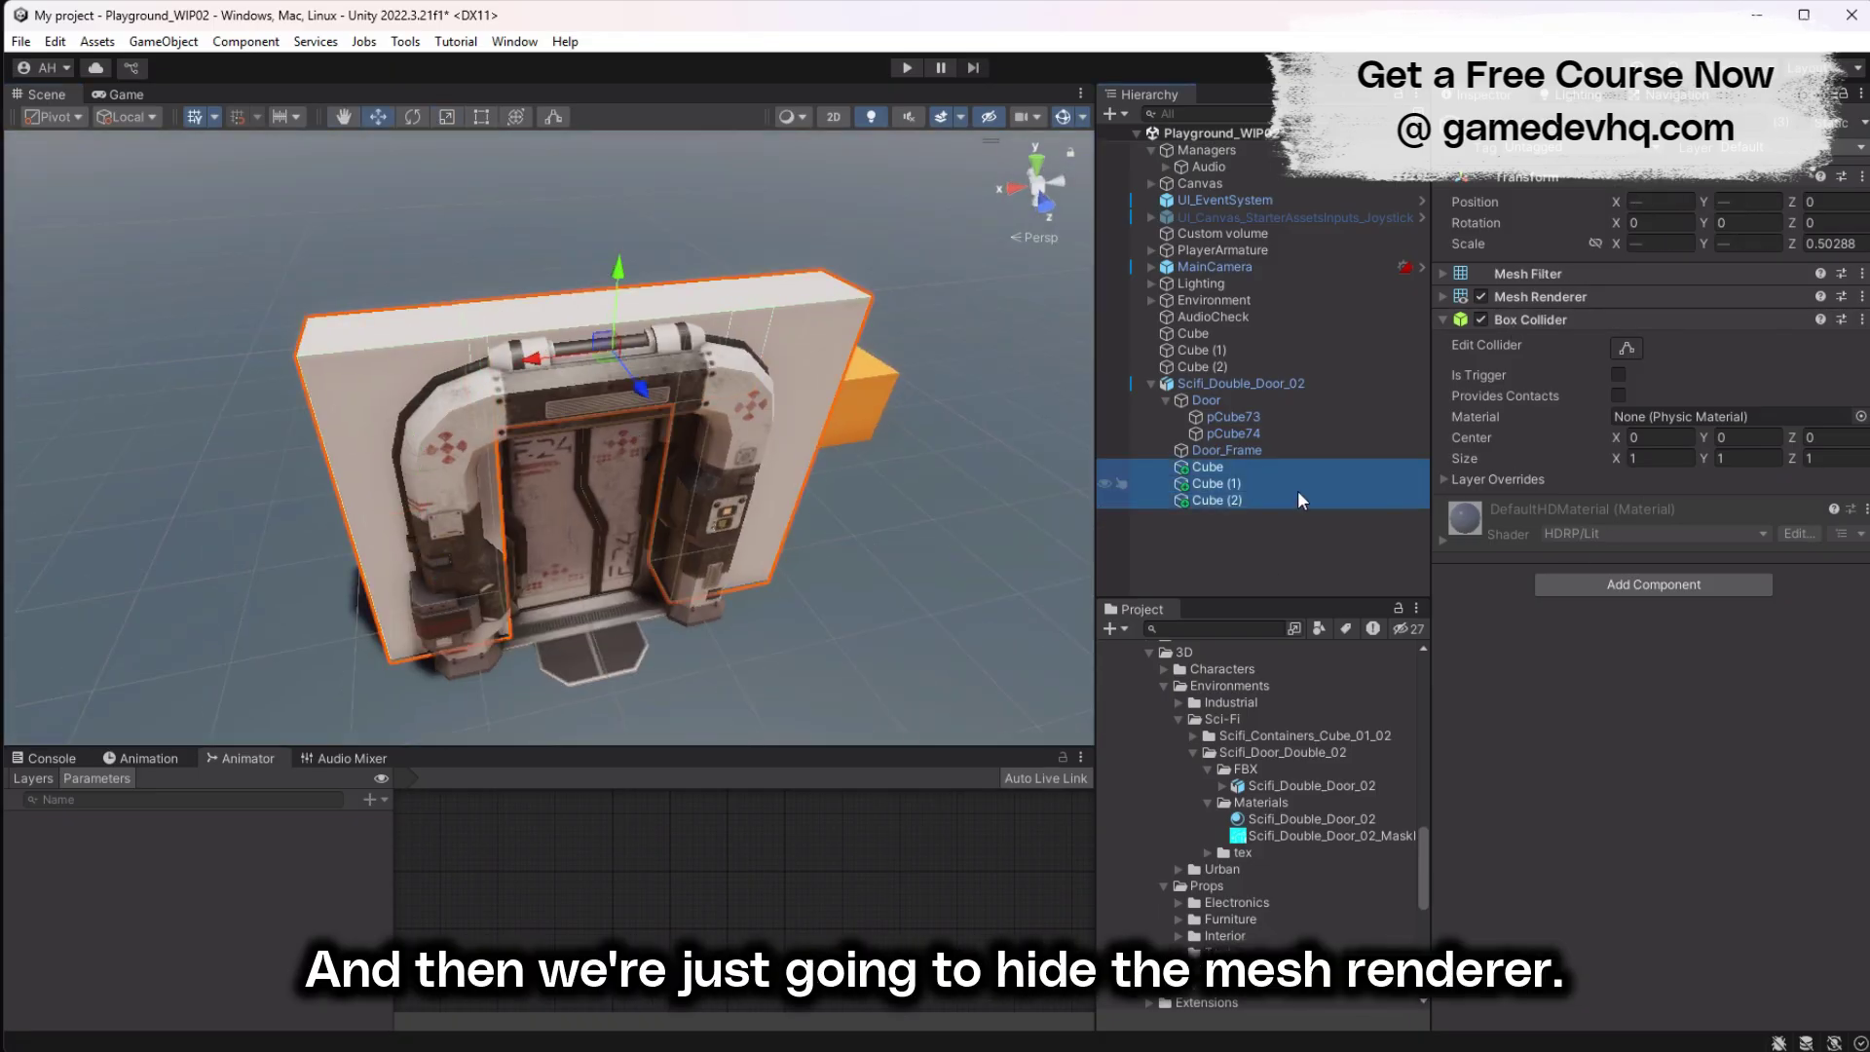
click(1480, 296)
Step: Add a child cube named DoorTrigger to the door, raise it to Y 0.701 and scale it to about 2.44 × 1 × 3.65
right_click(1240, 382)
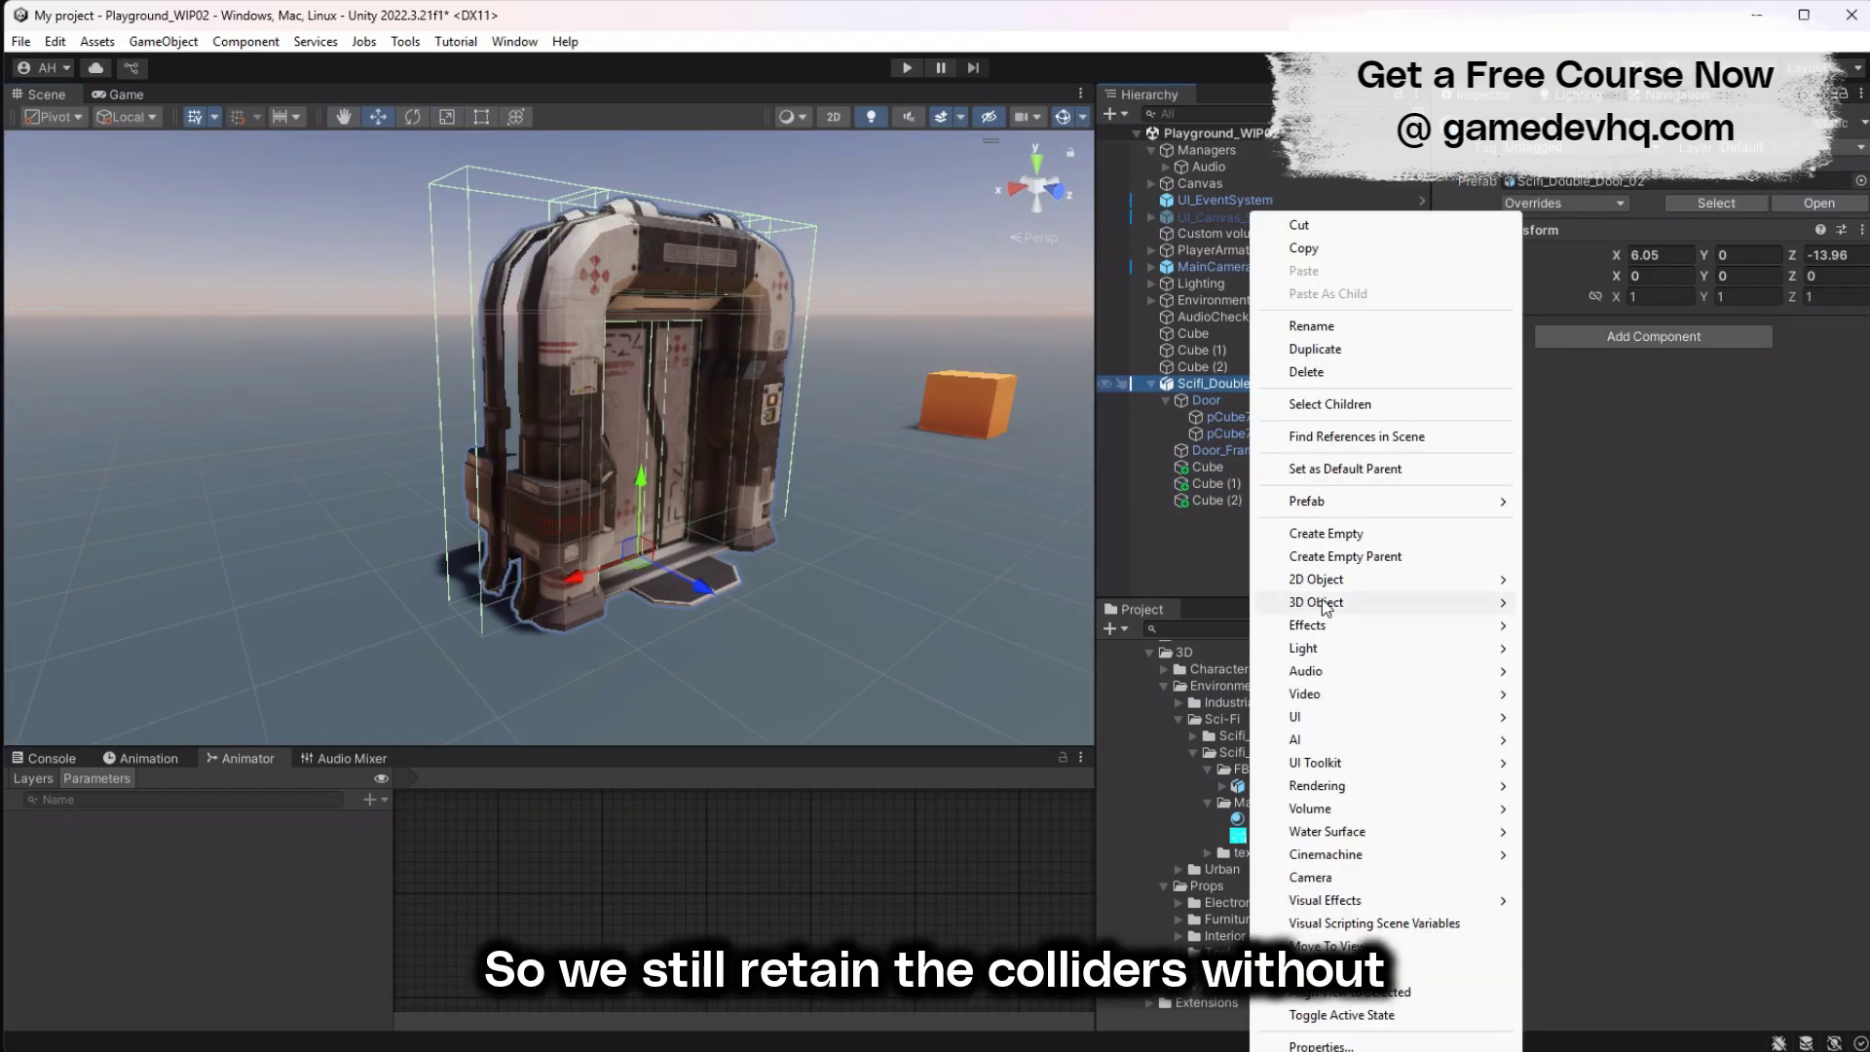
click(1640, 601)
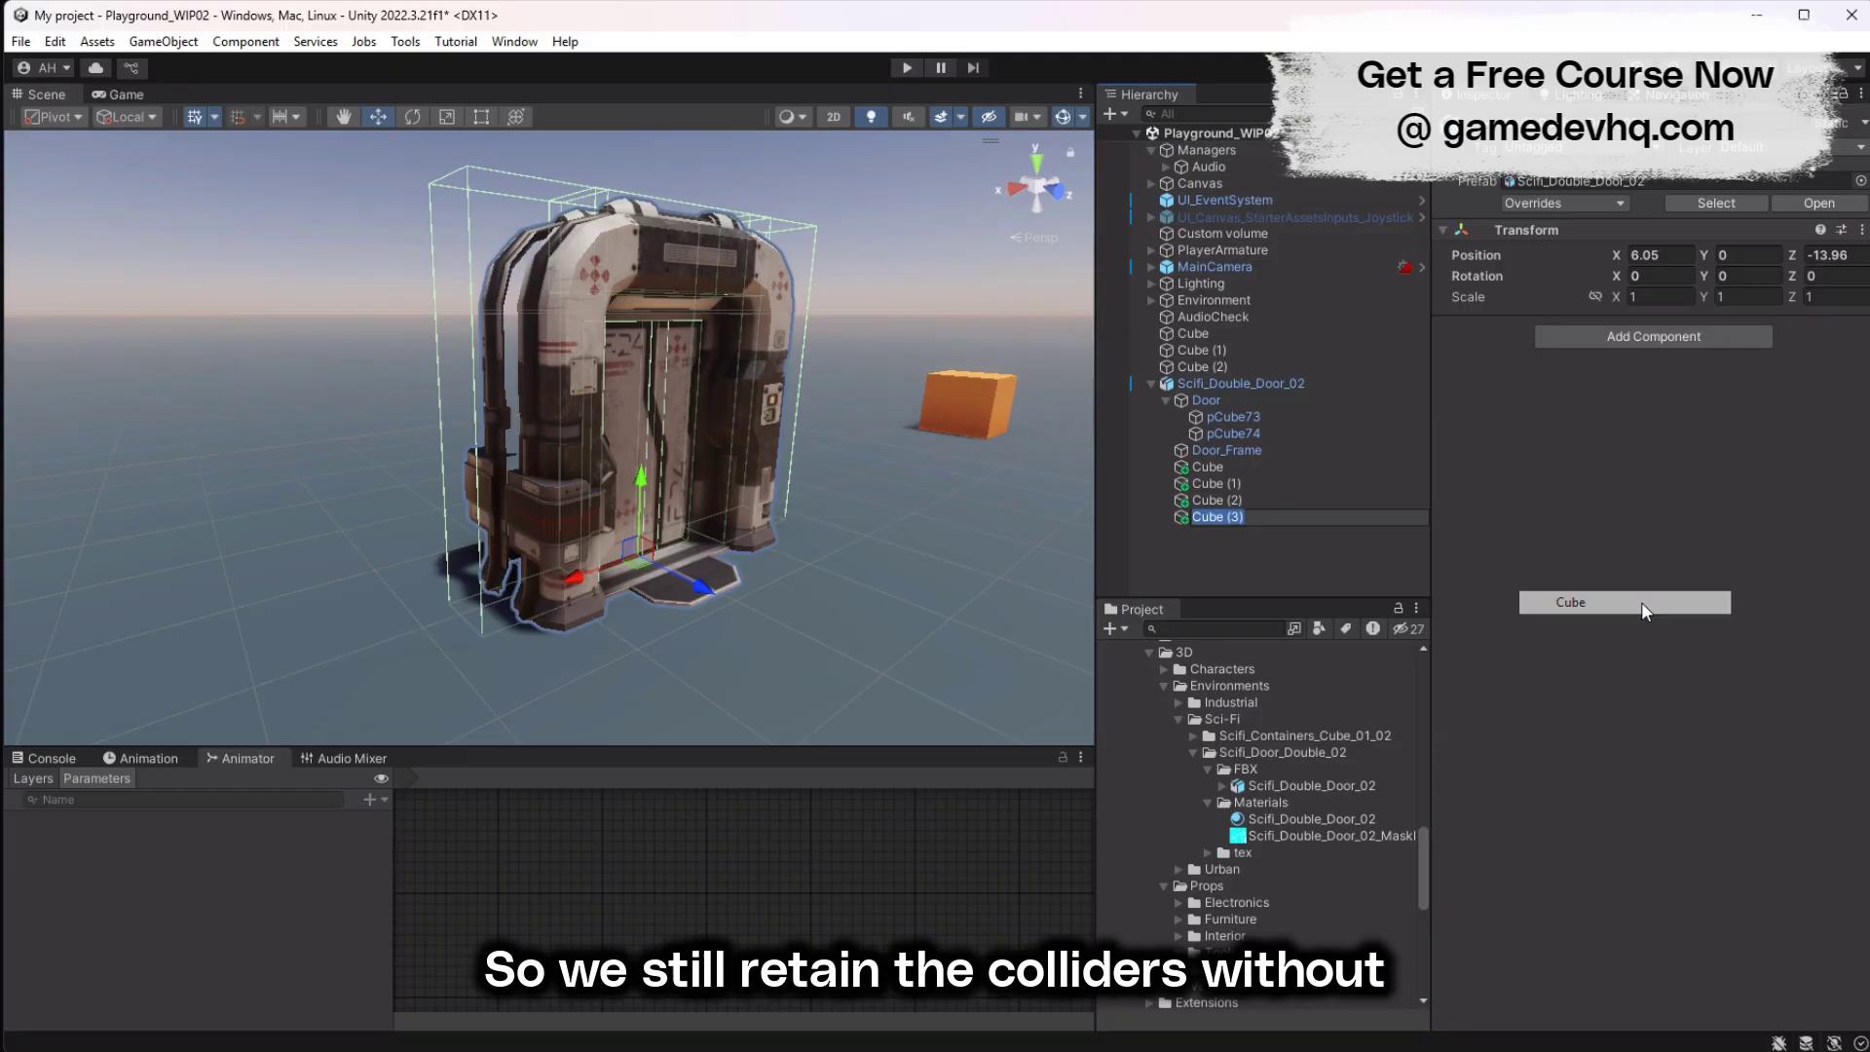
text(DoorTrigger)
key(Return)
drag(642, 477, 649, 398)
key(r)
drag(710, 501, 844, 547)
drag(573, 497, 499, 520)
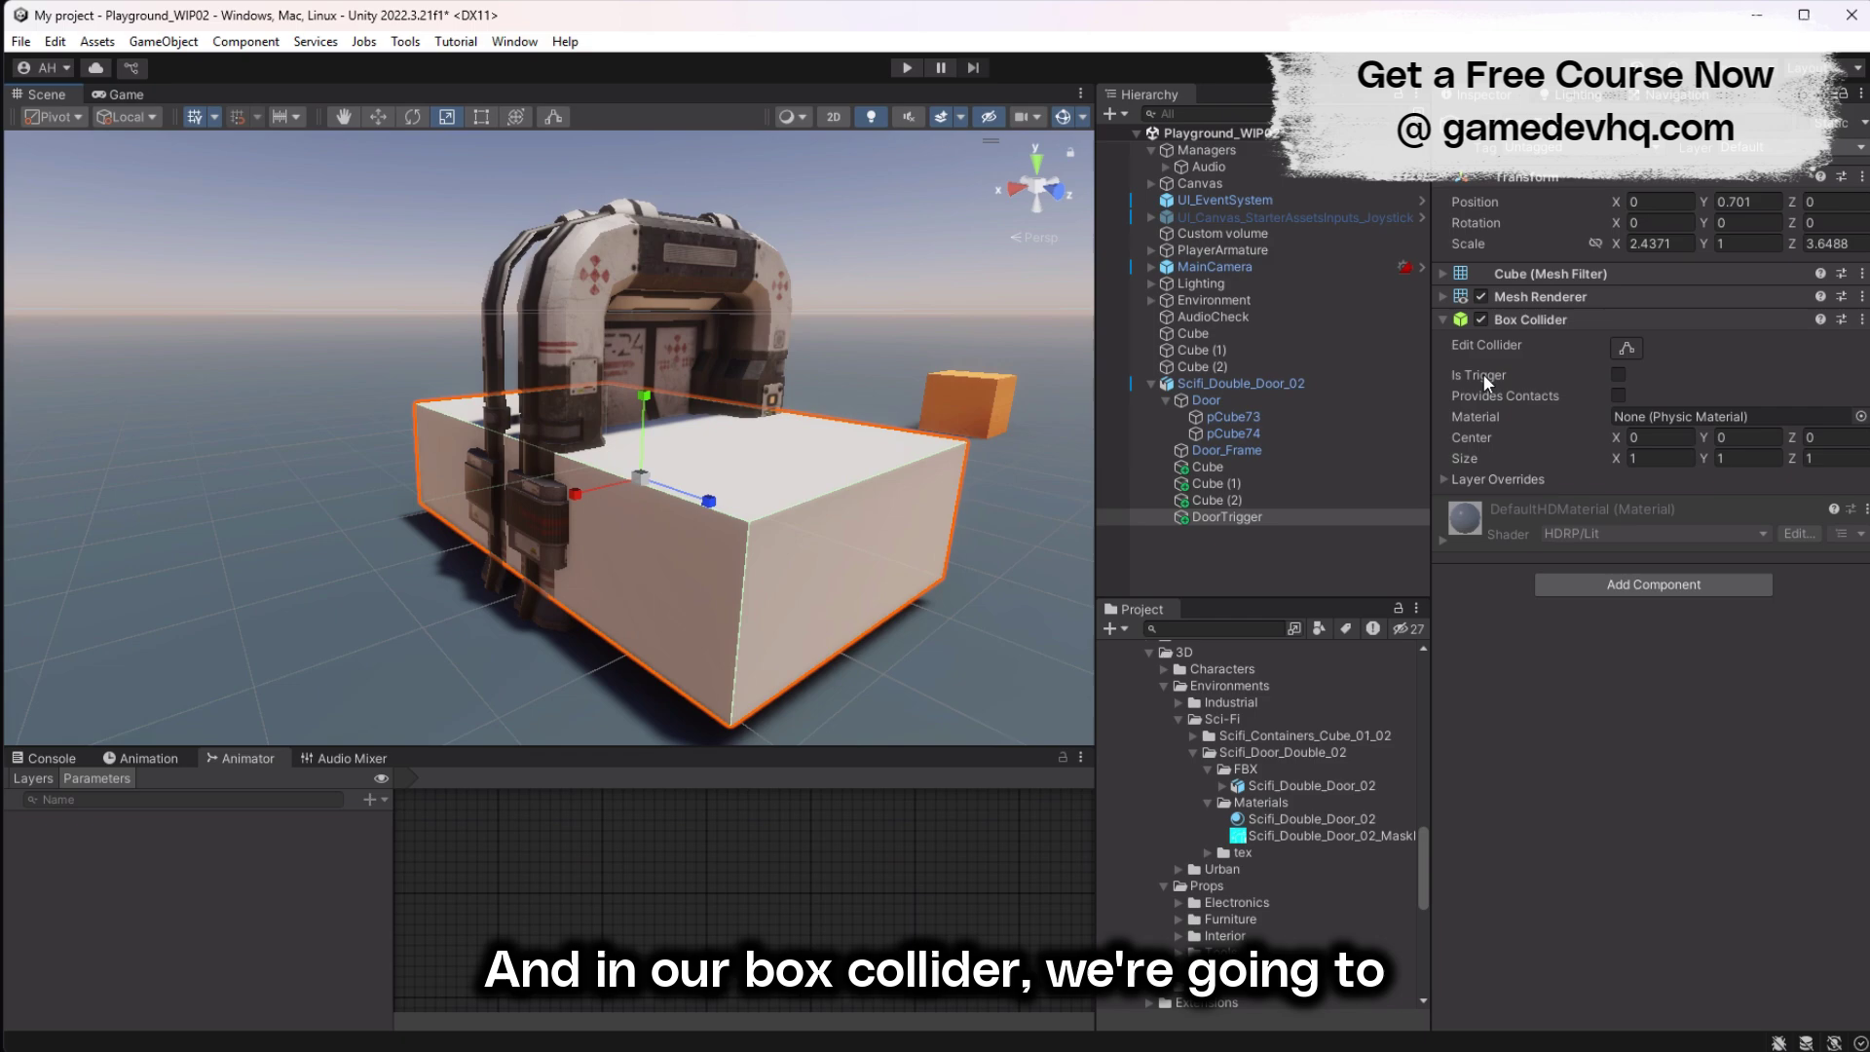
Step: Make DoorTrigger's Box Collider a trigger and disable its Mesh Renderer
click(1619, 373)
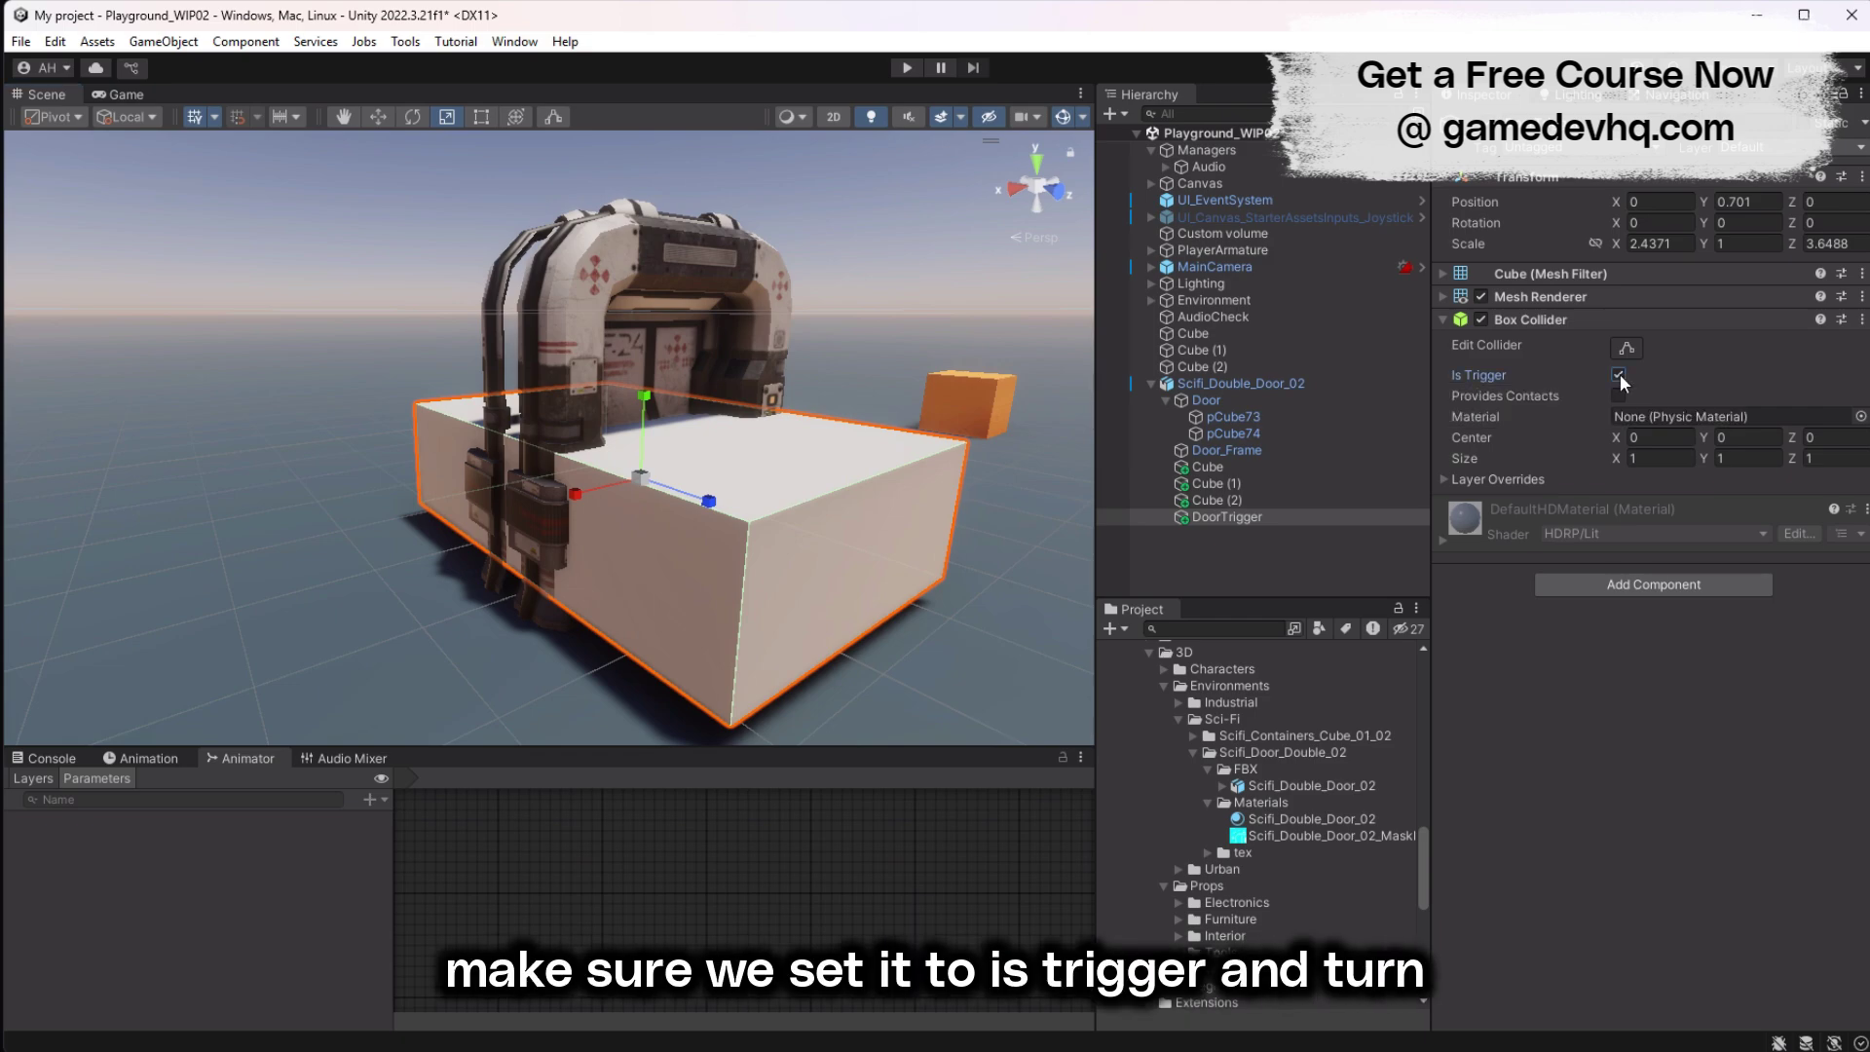
click(1481, 296)
Step: Create a C# script named AutoDoorTrigger in the Scripts/Triggers folder
right_click(1208, 794)
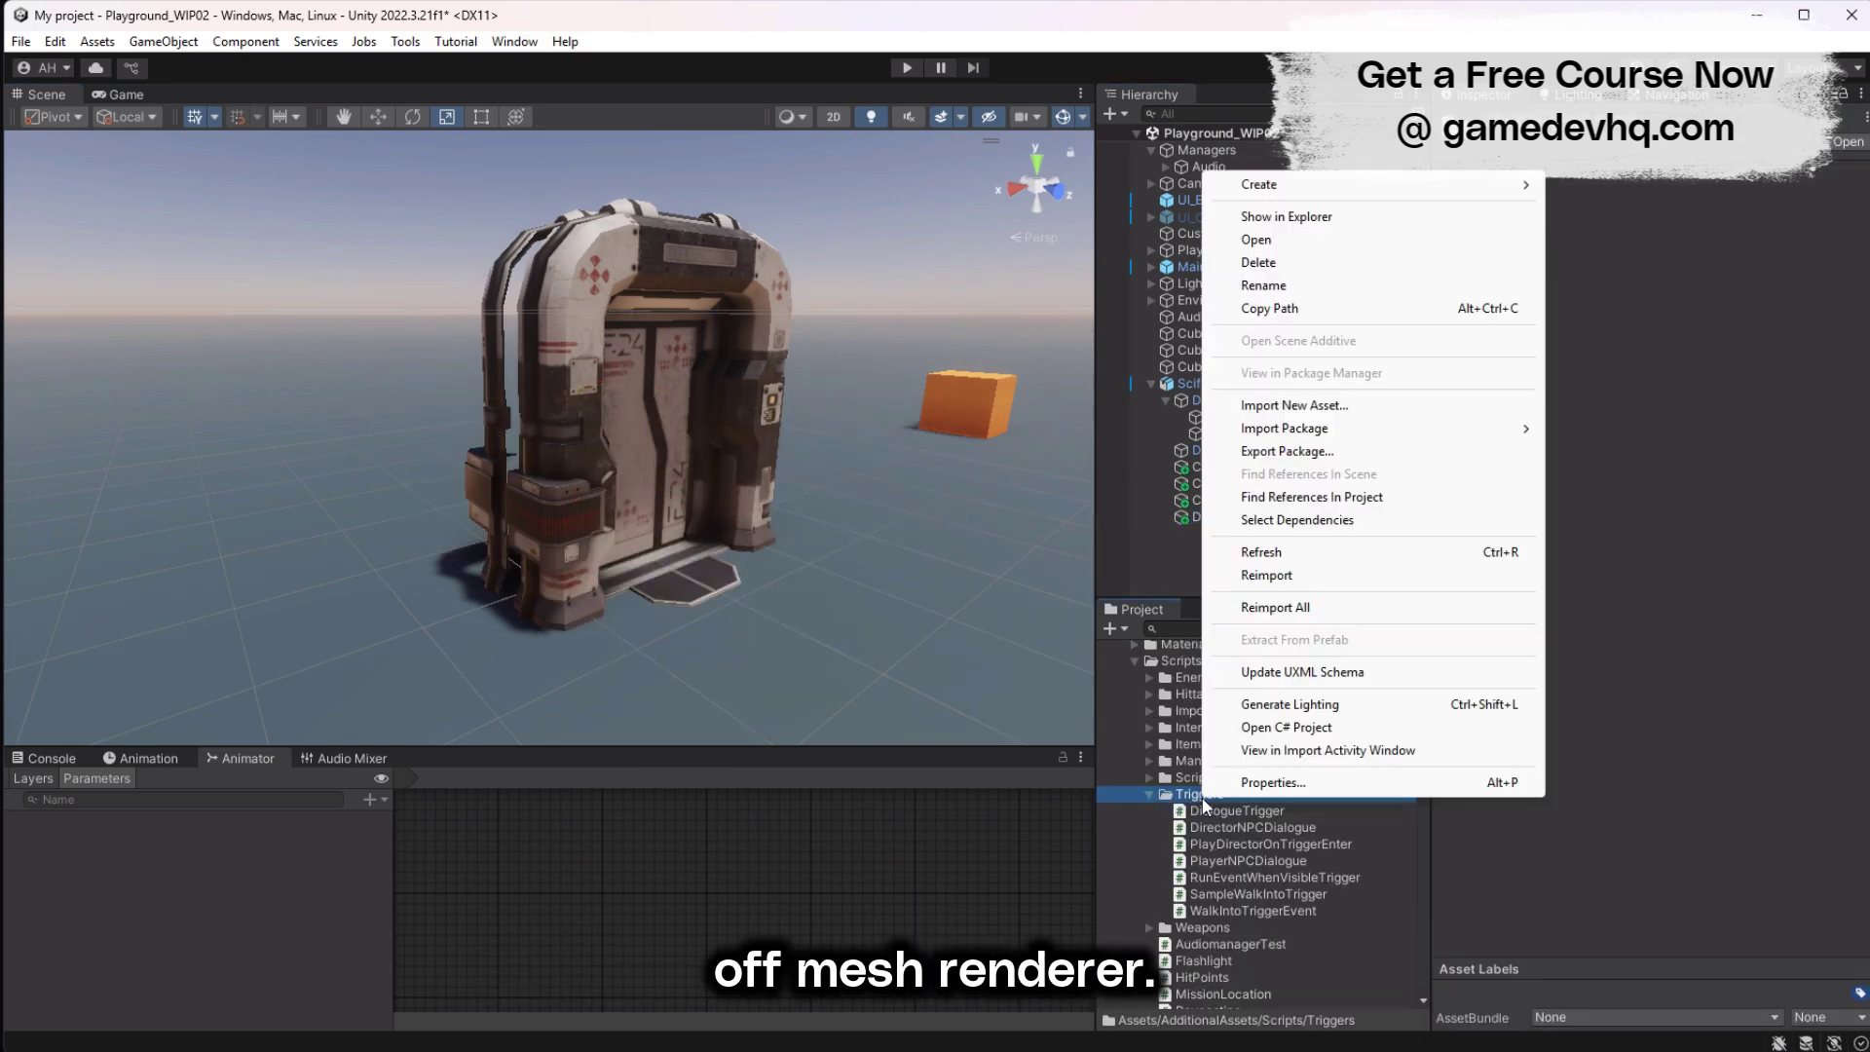
mouse_move(1374, 194)
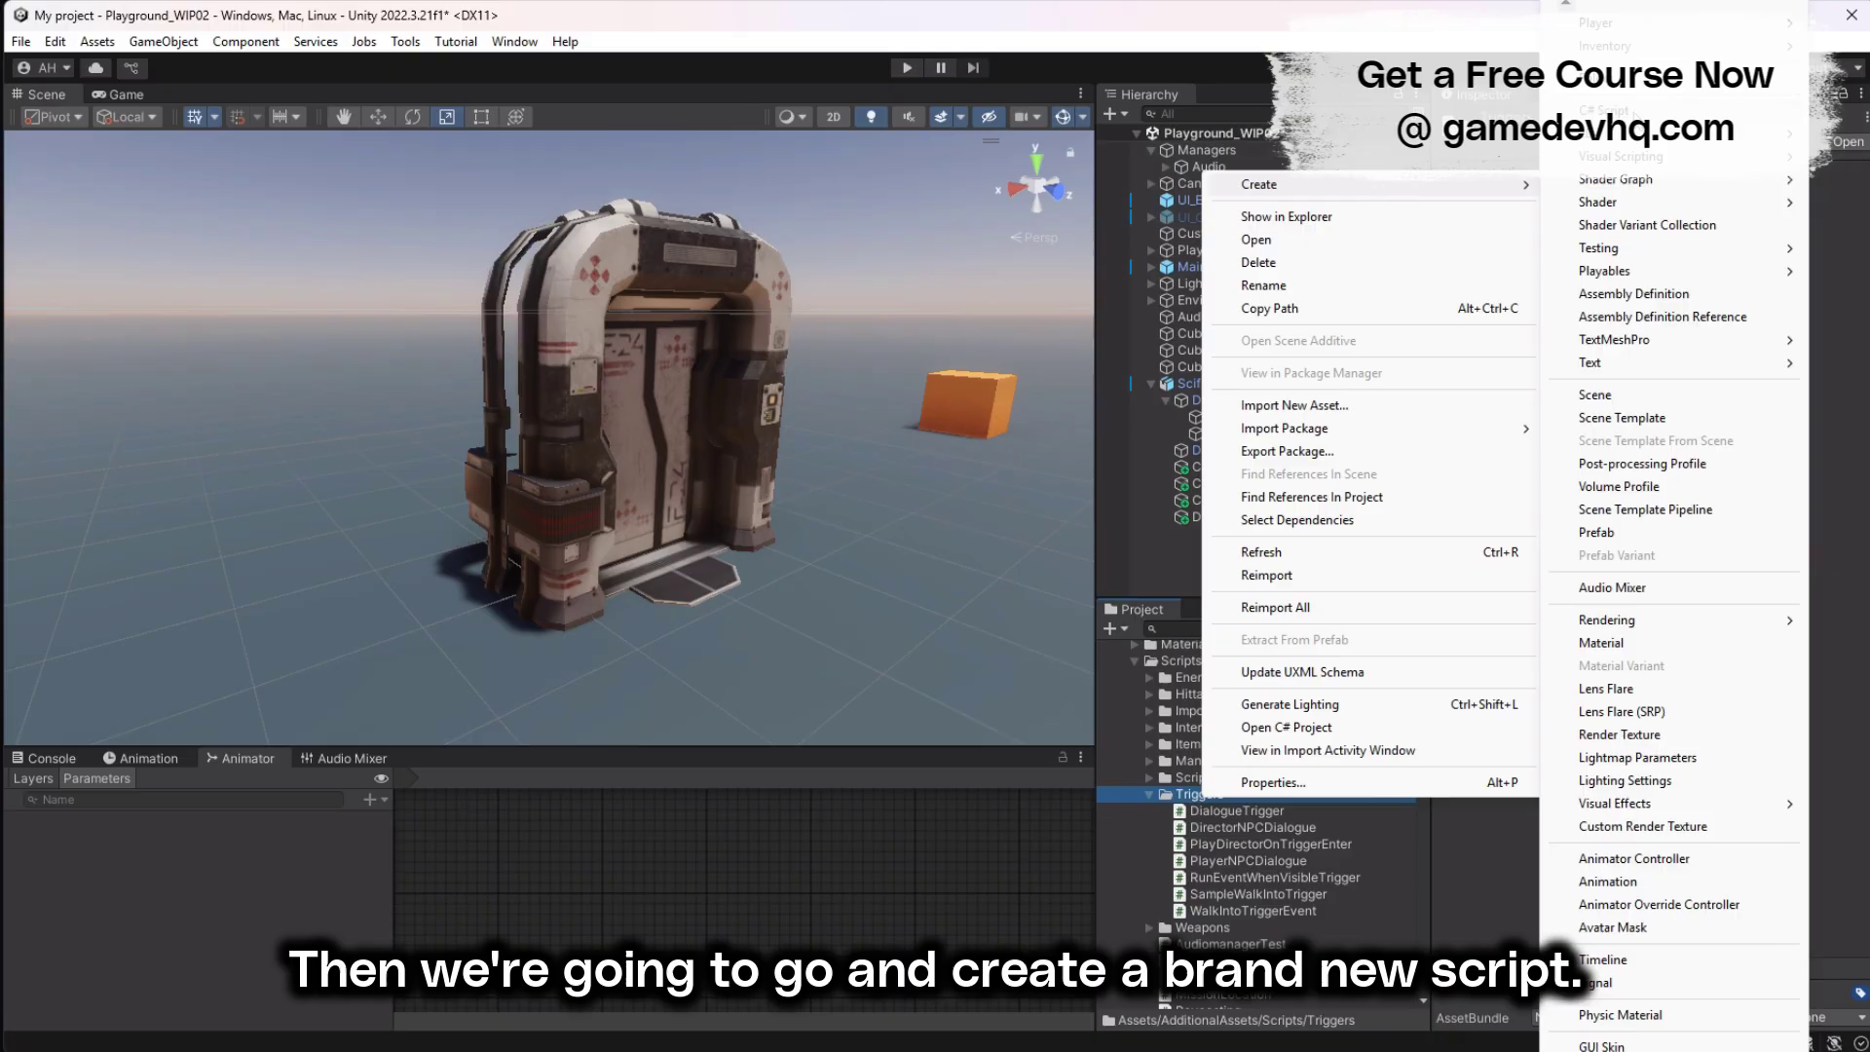
click(1635, 114)
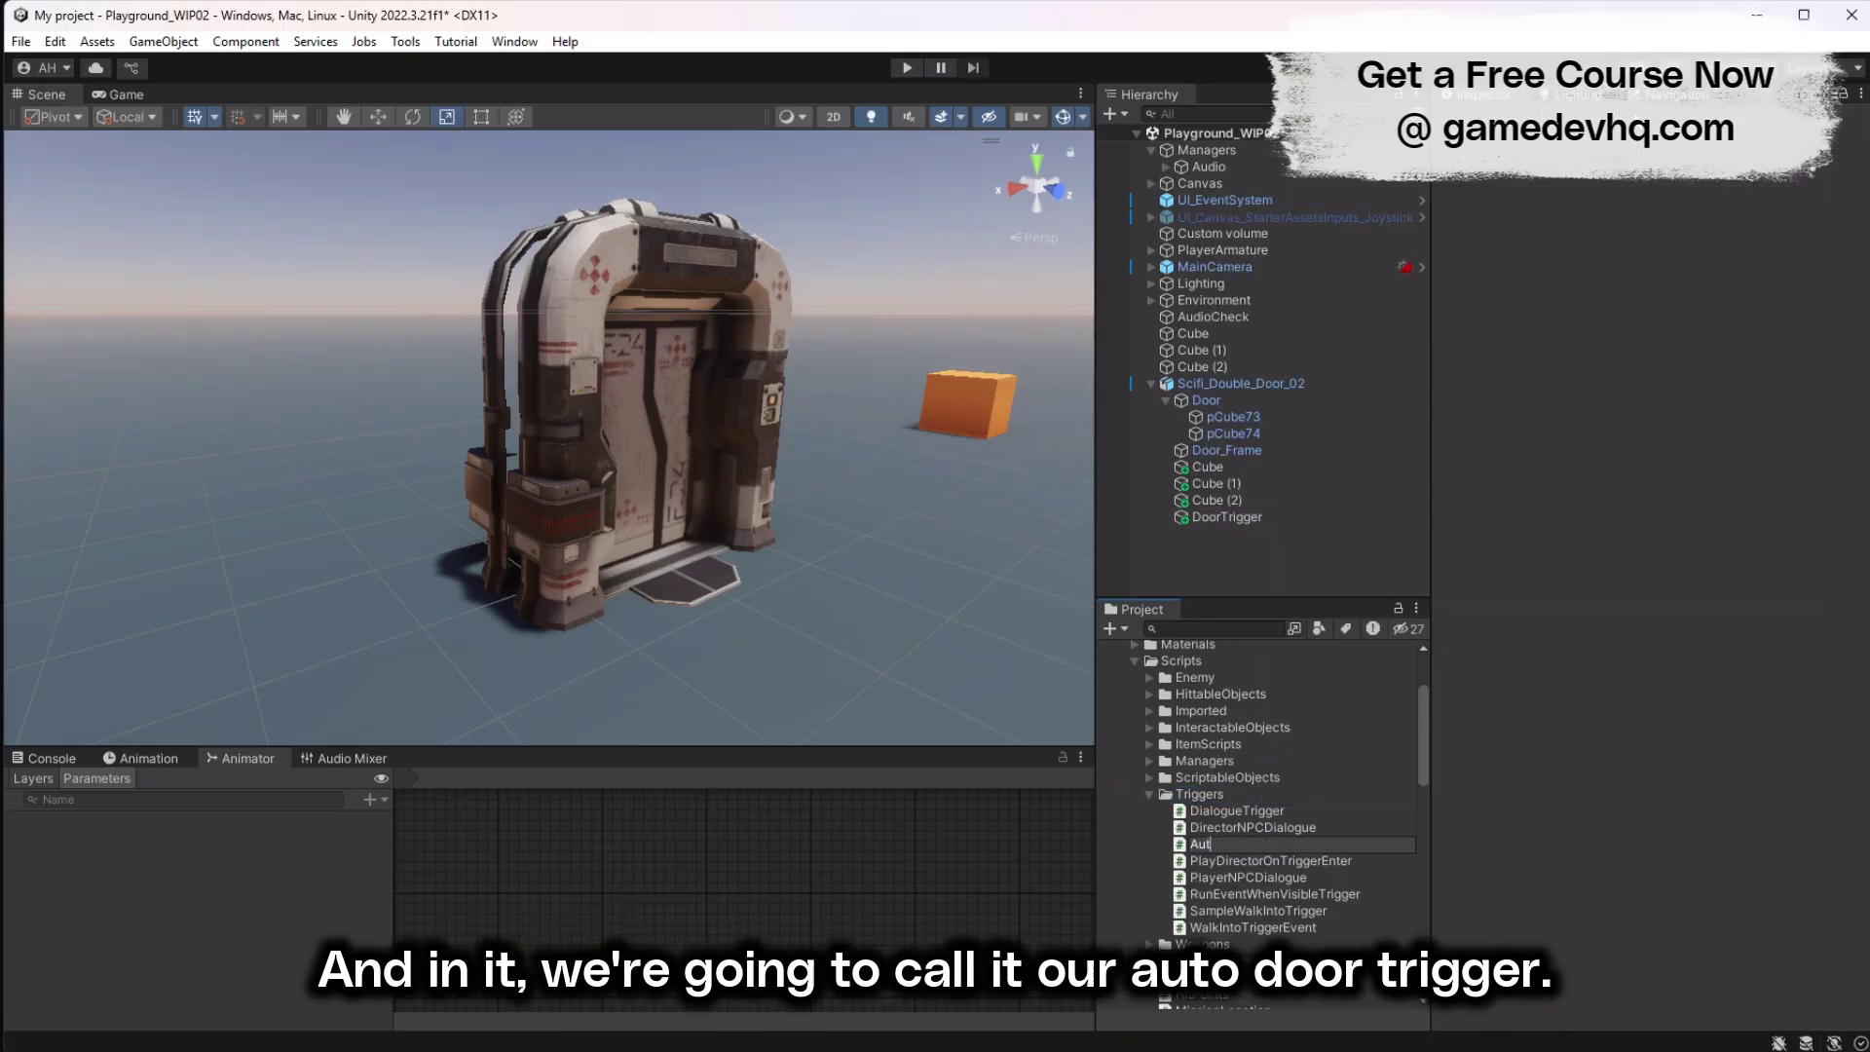
key(Return)
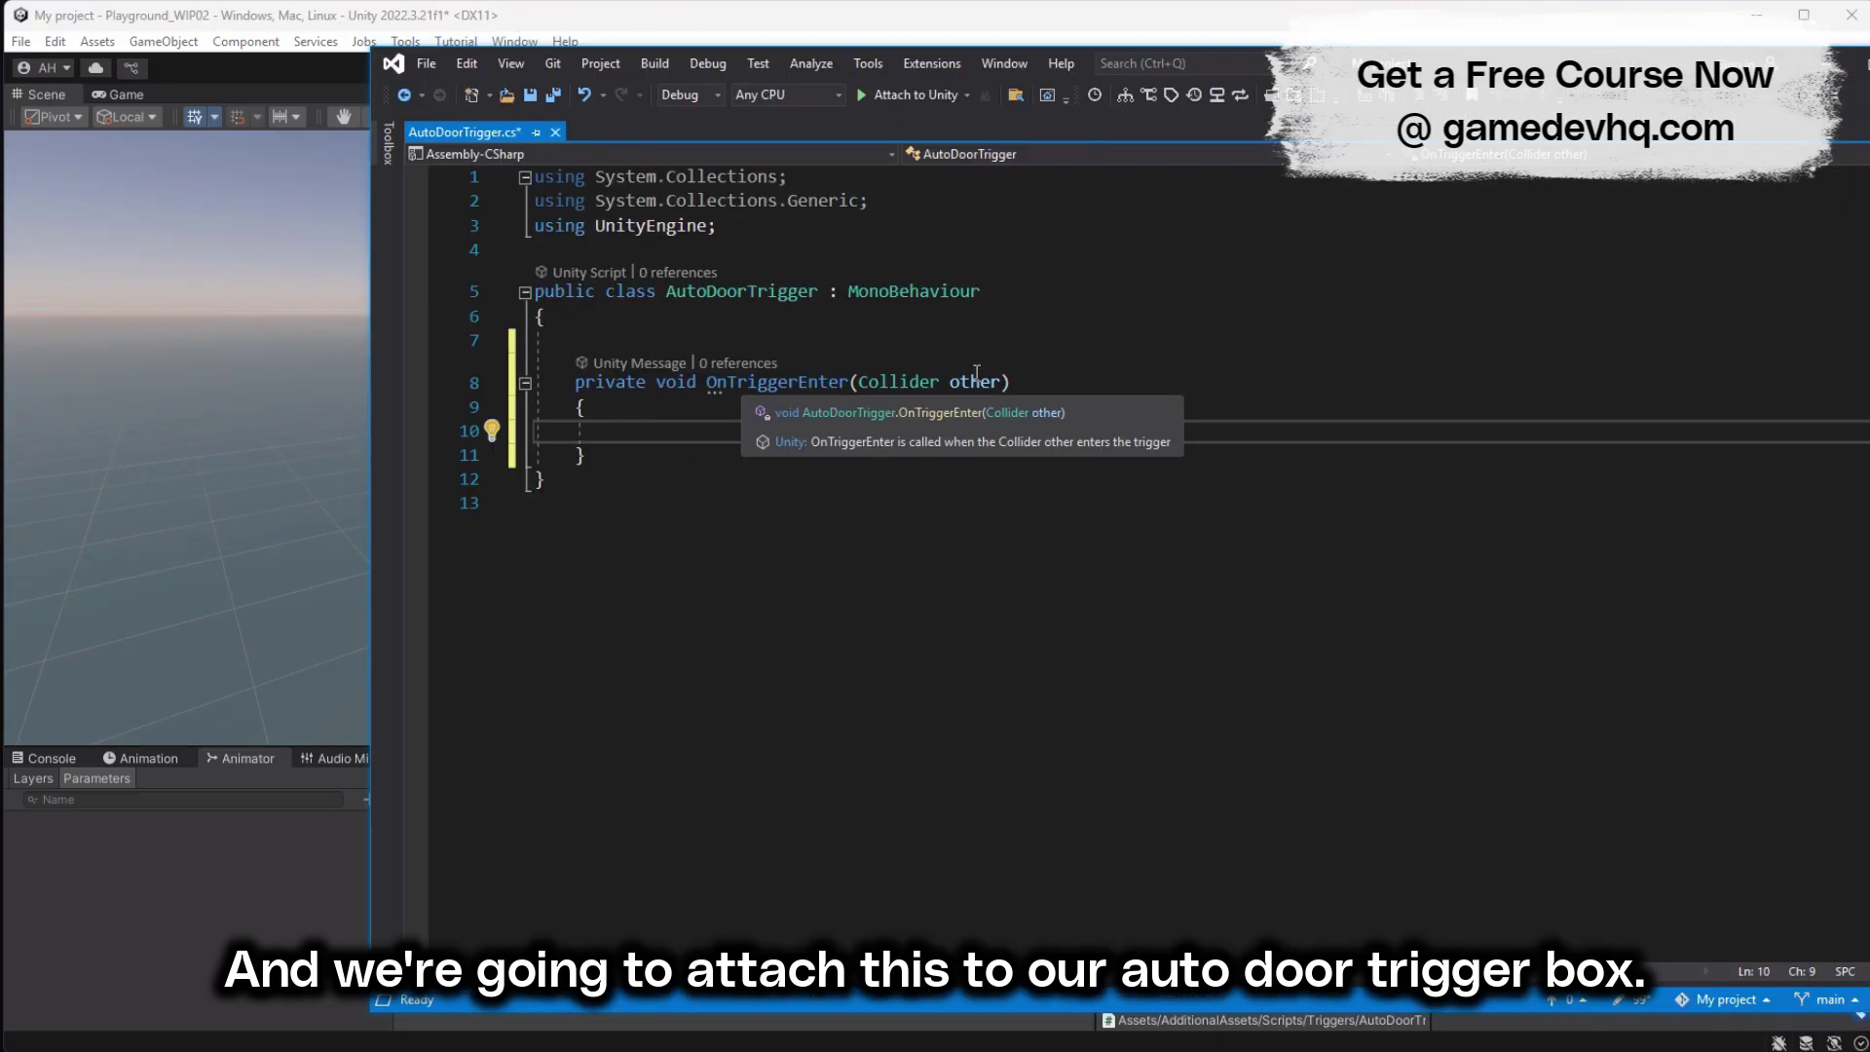
Step: Add an if condition checking CompareTag("Player") inside the OnTriggerEnter method
text(if)
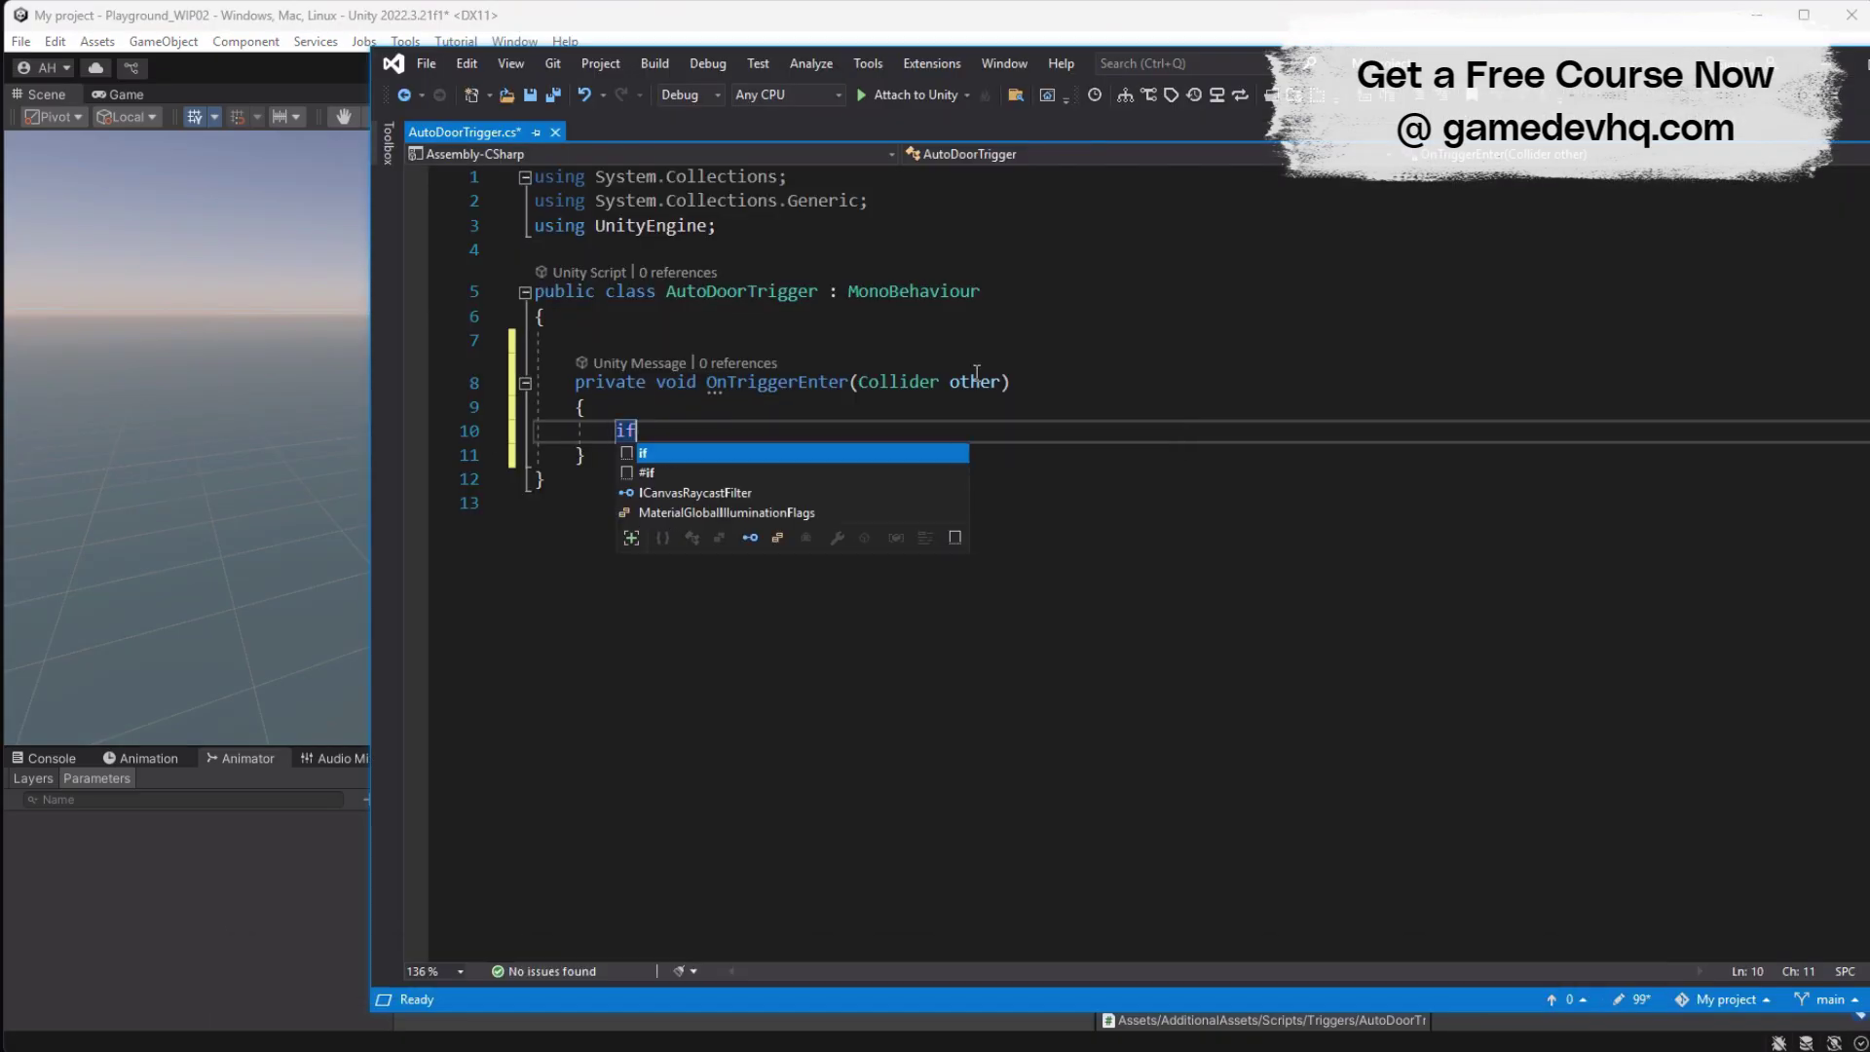
text((CompareTag()
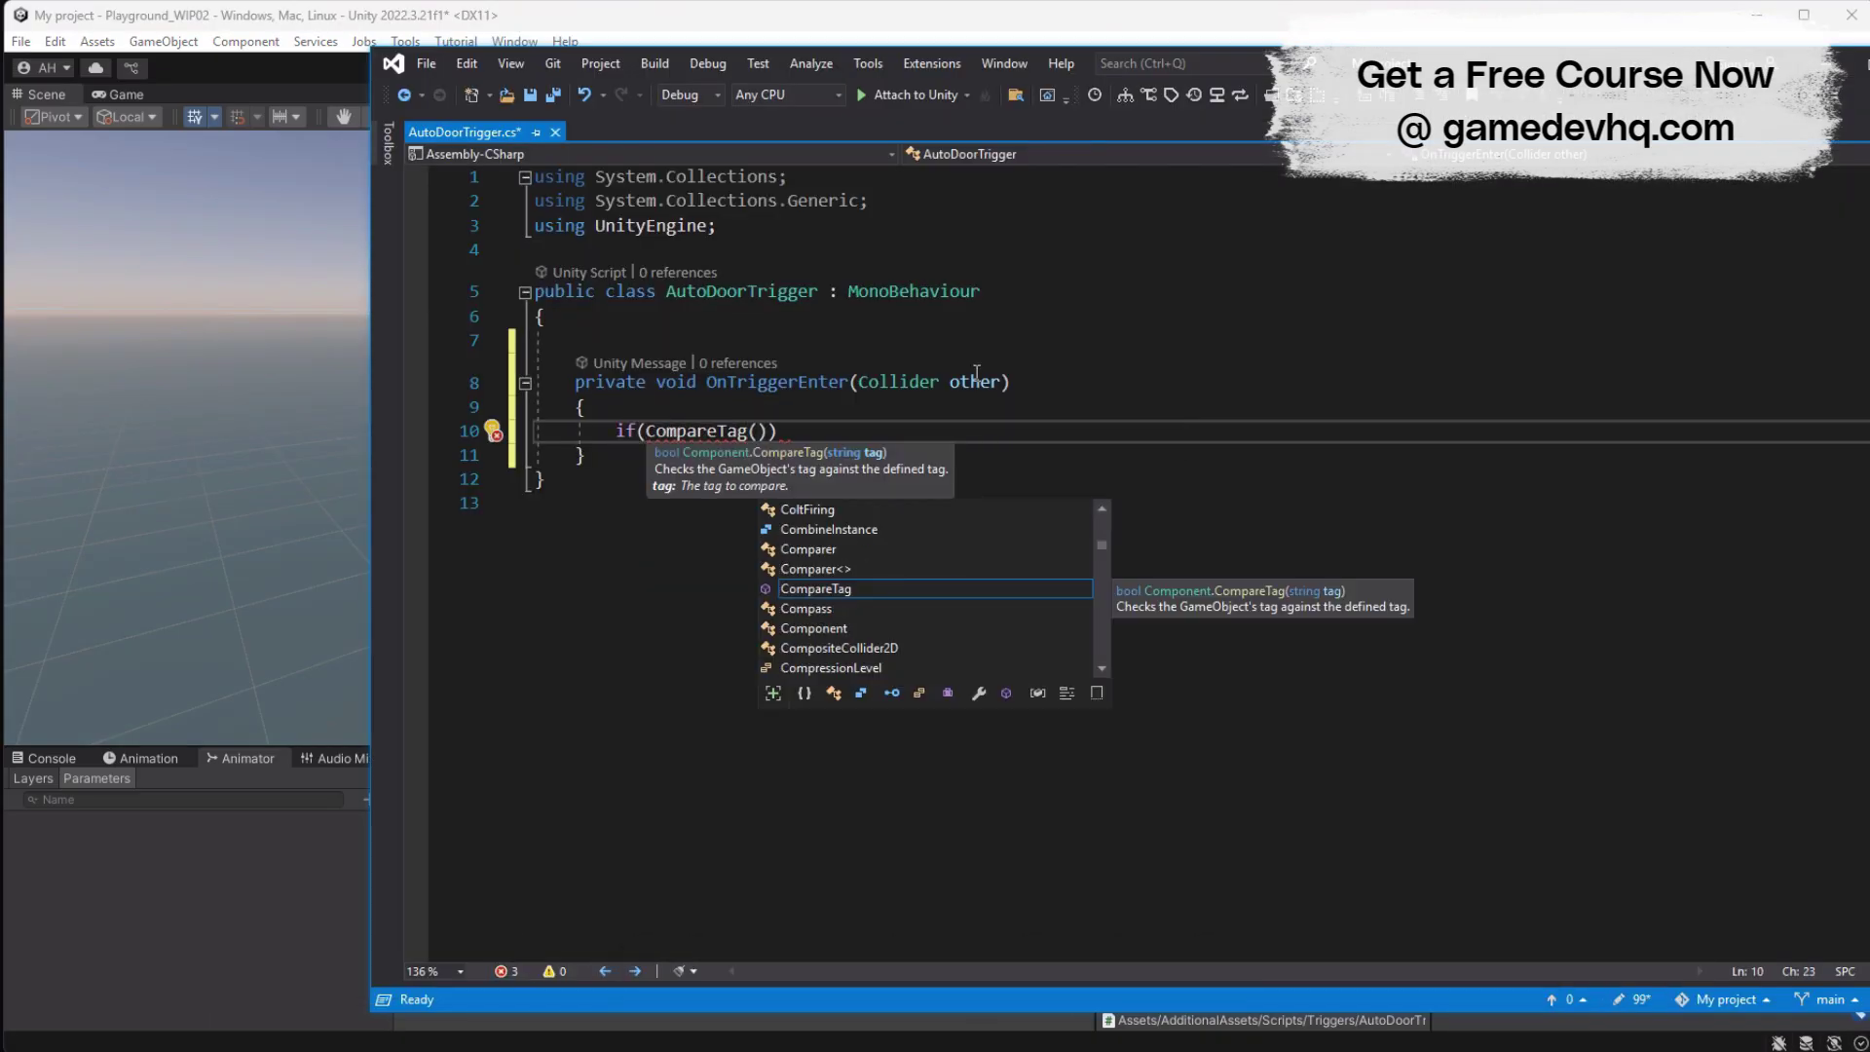
text("Player)
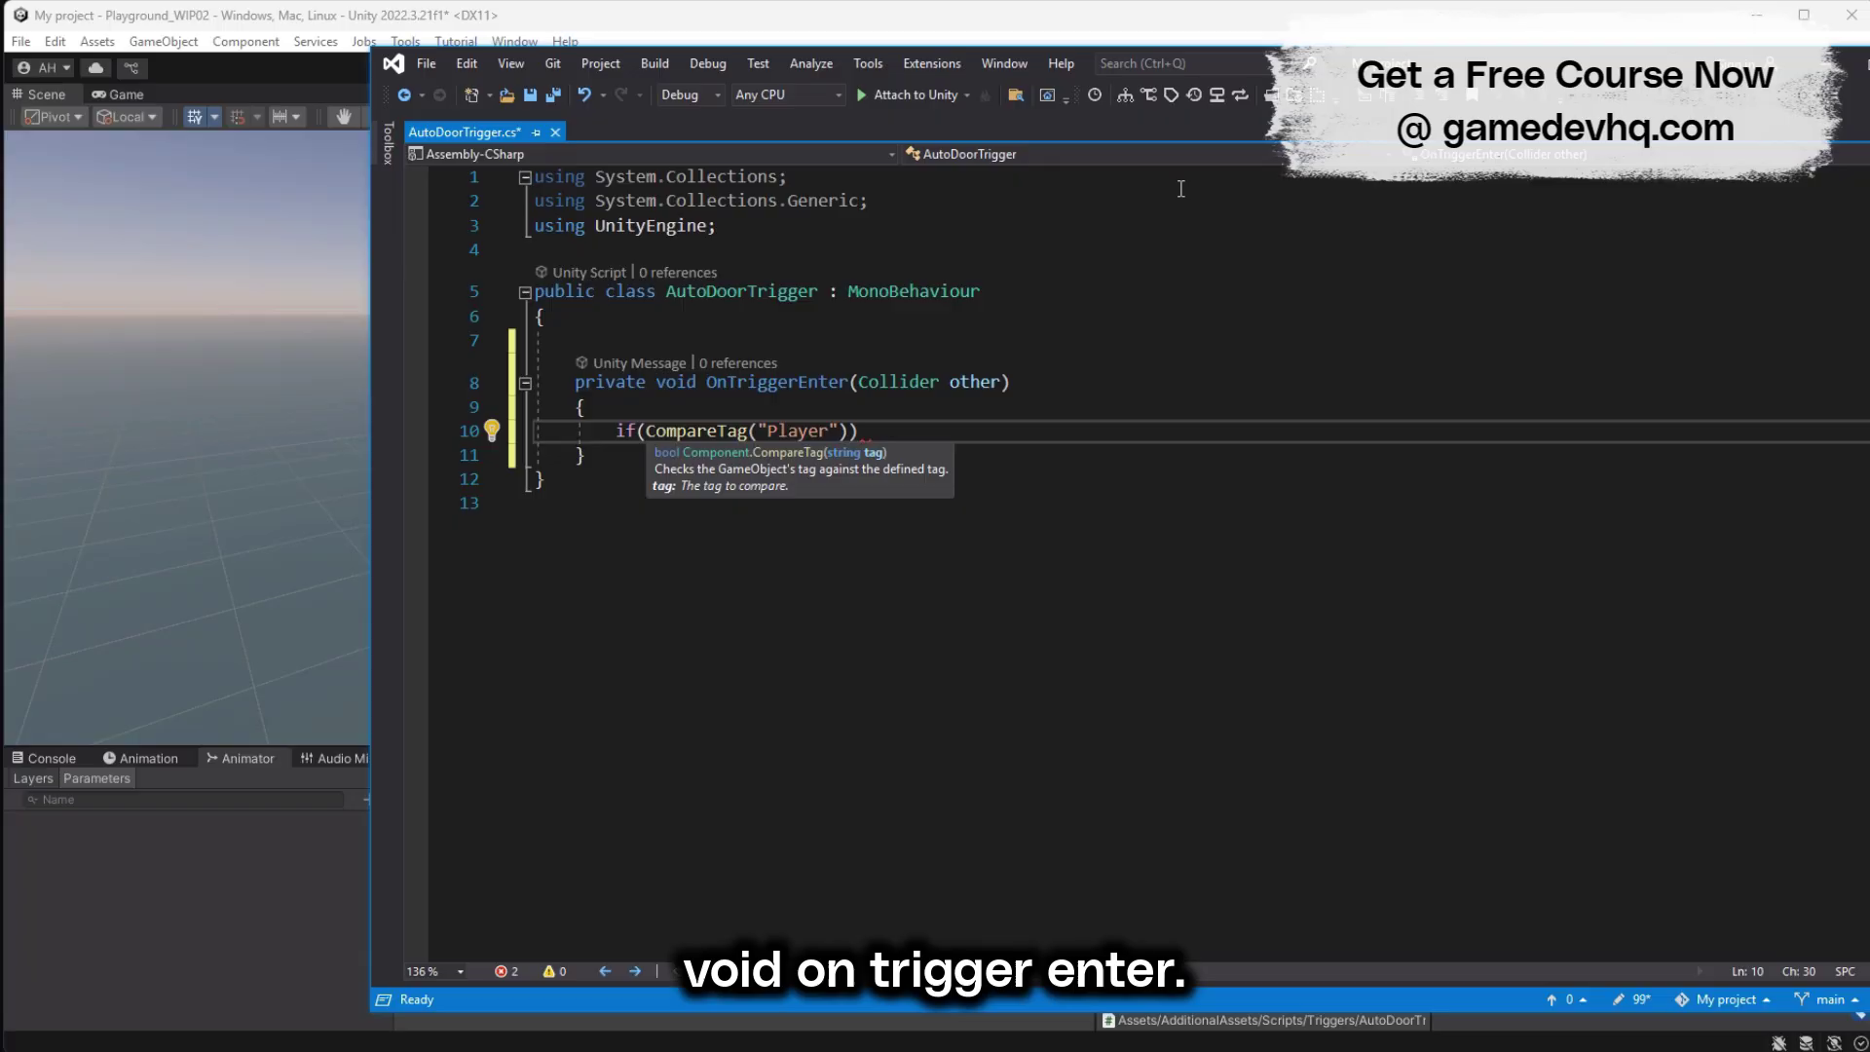
Step: Switch to Unity and select the PlayerArmature object to check its tag
click(1154, 12)
click(1152, 250)
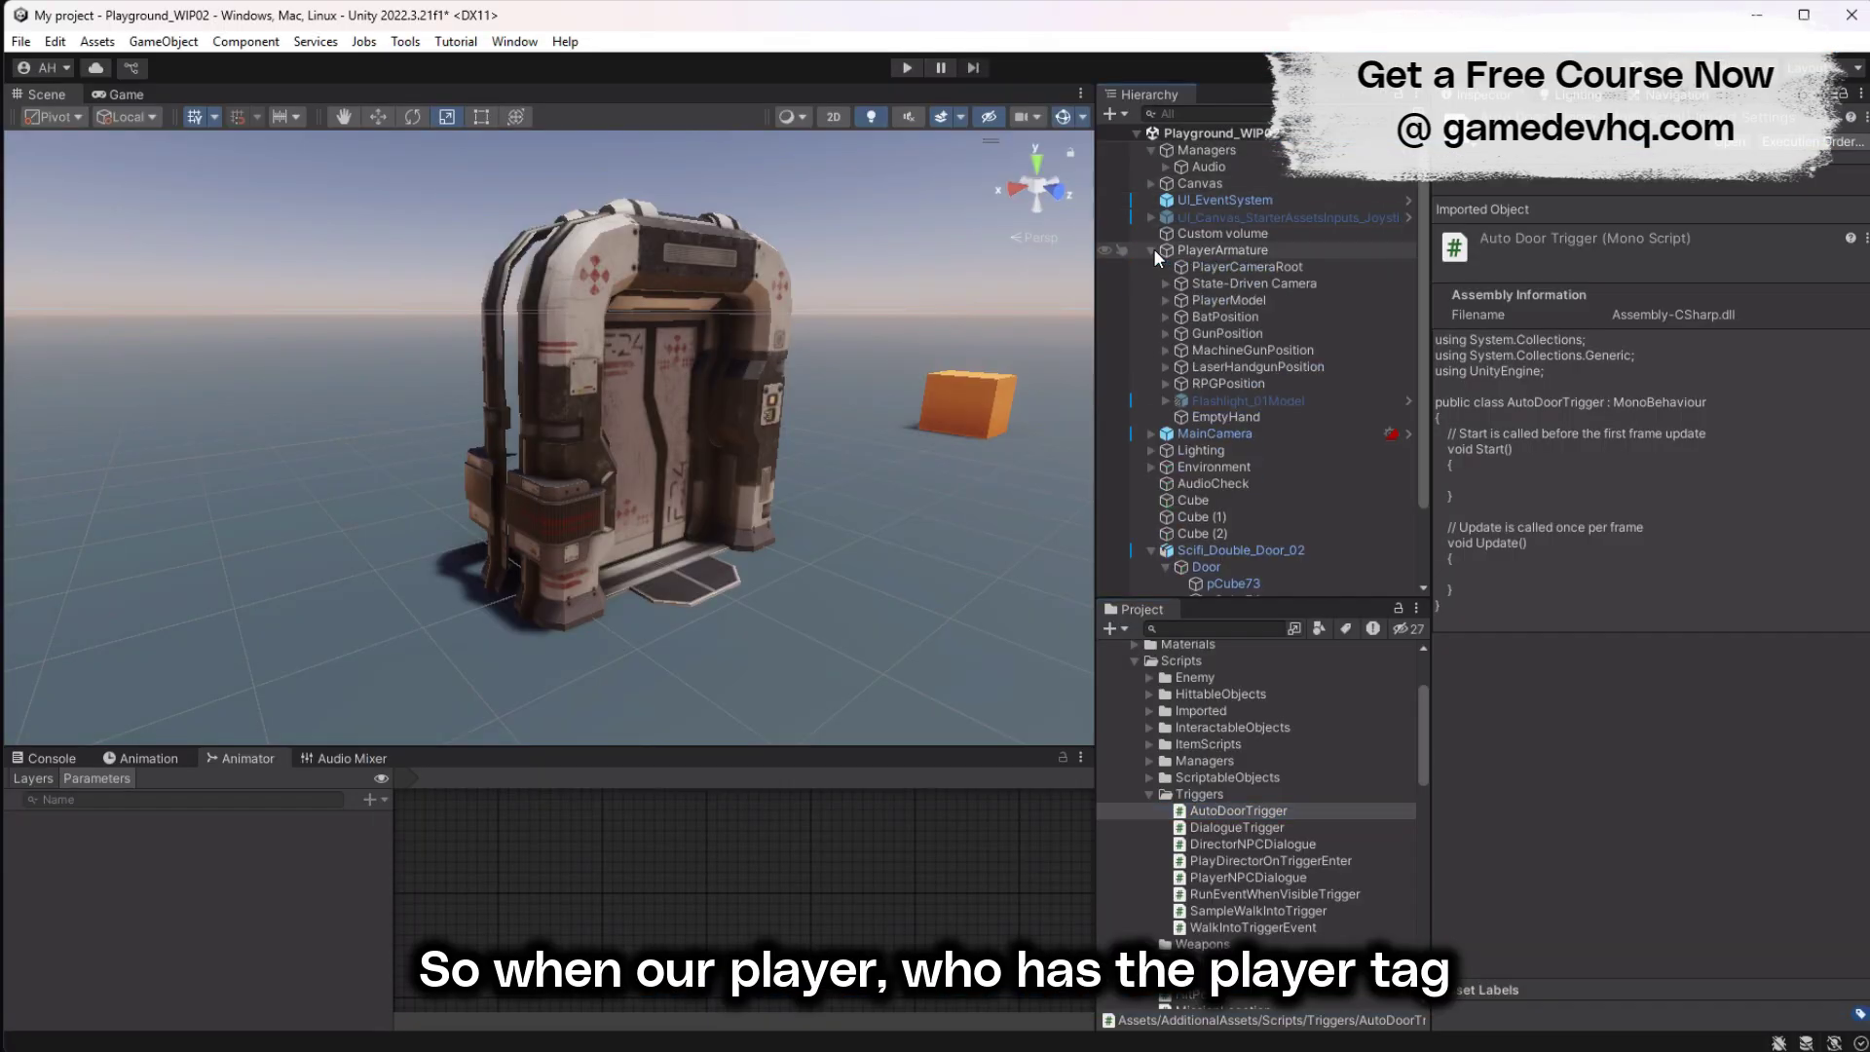
click(1219, 251)
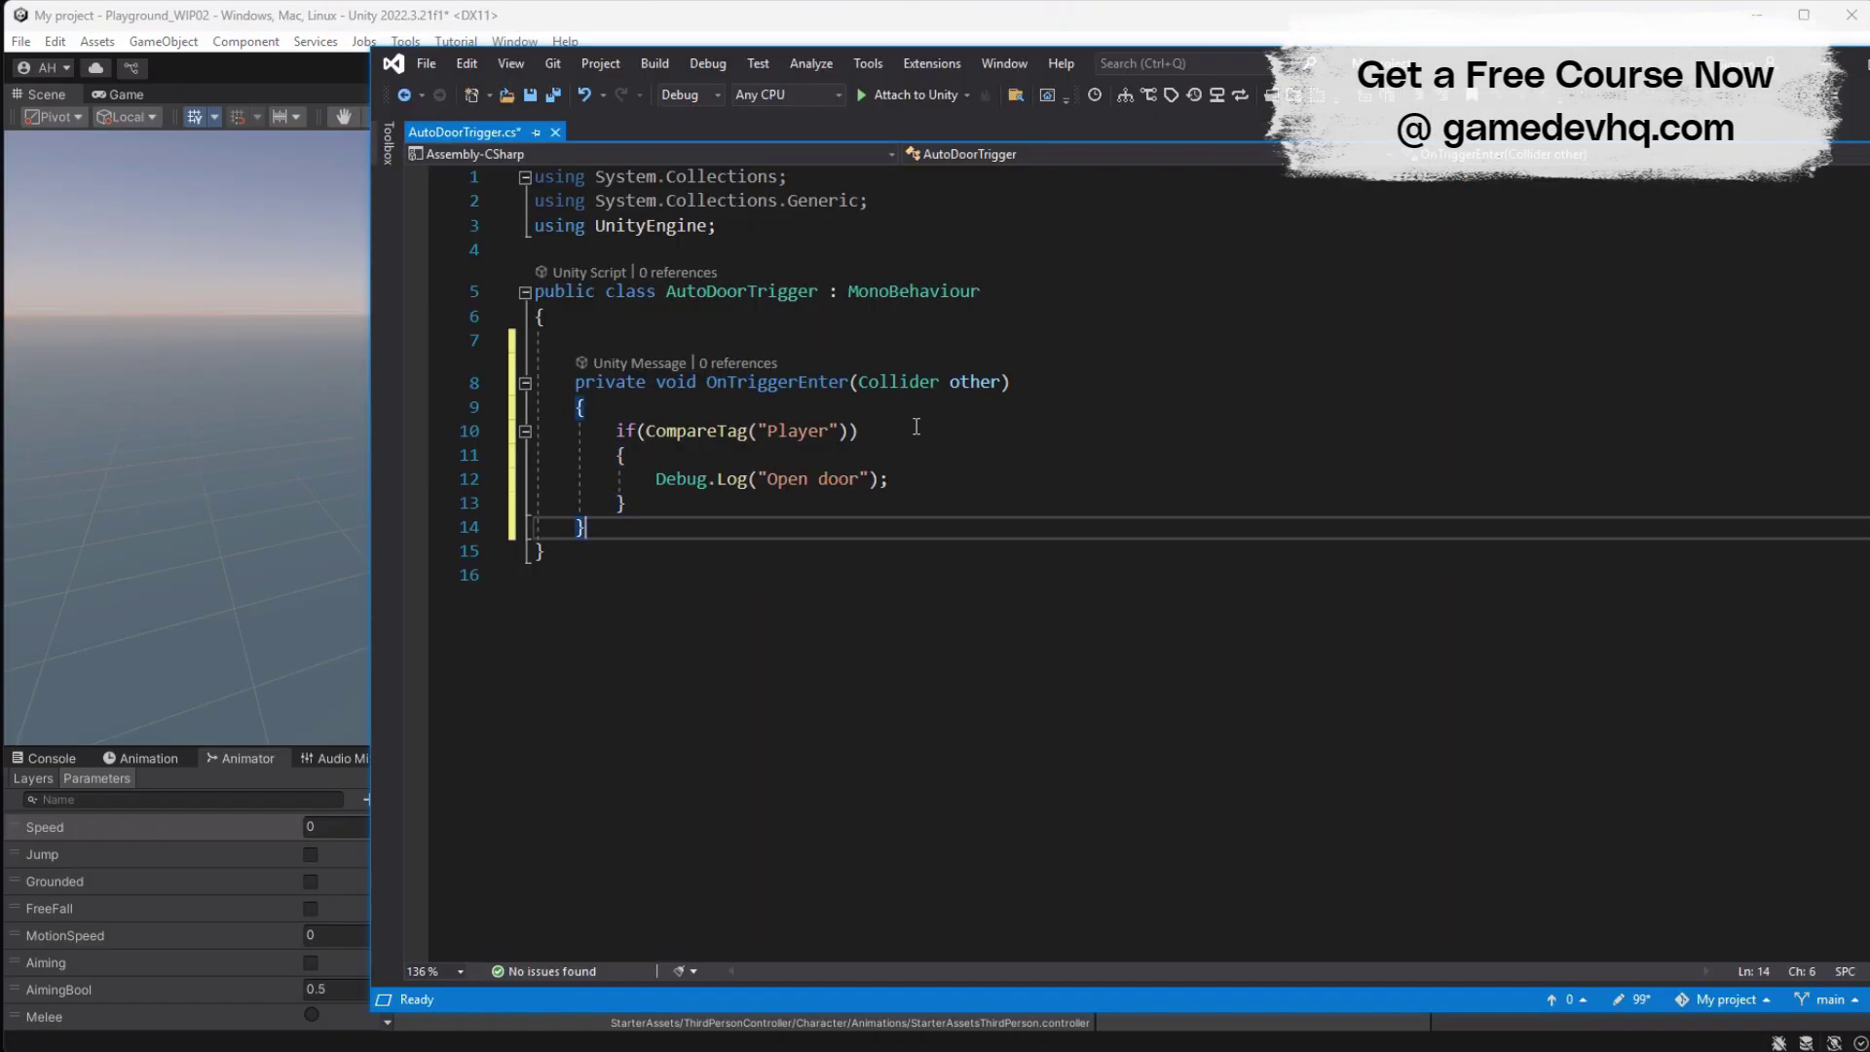
Step: Add a private OnTriggerExit(Collider other) method below OnTriggerEnter in the AutoDoorTrigger script
key(Return)
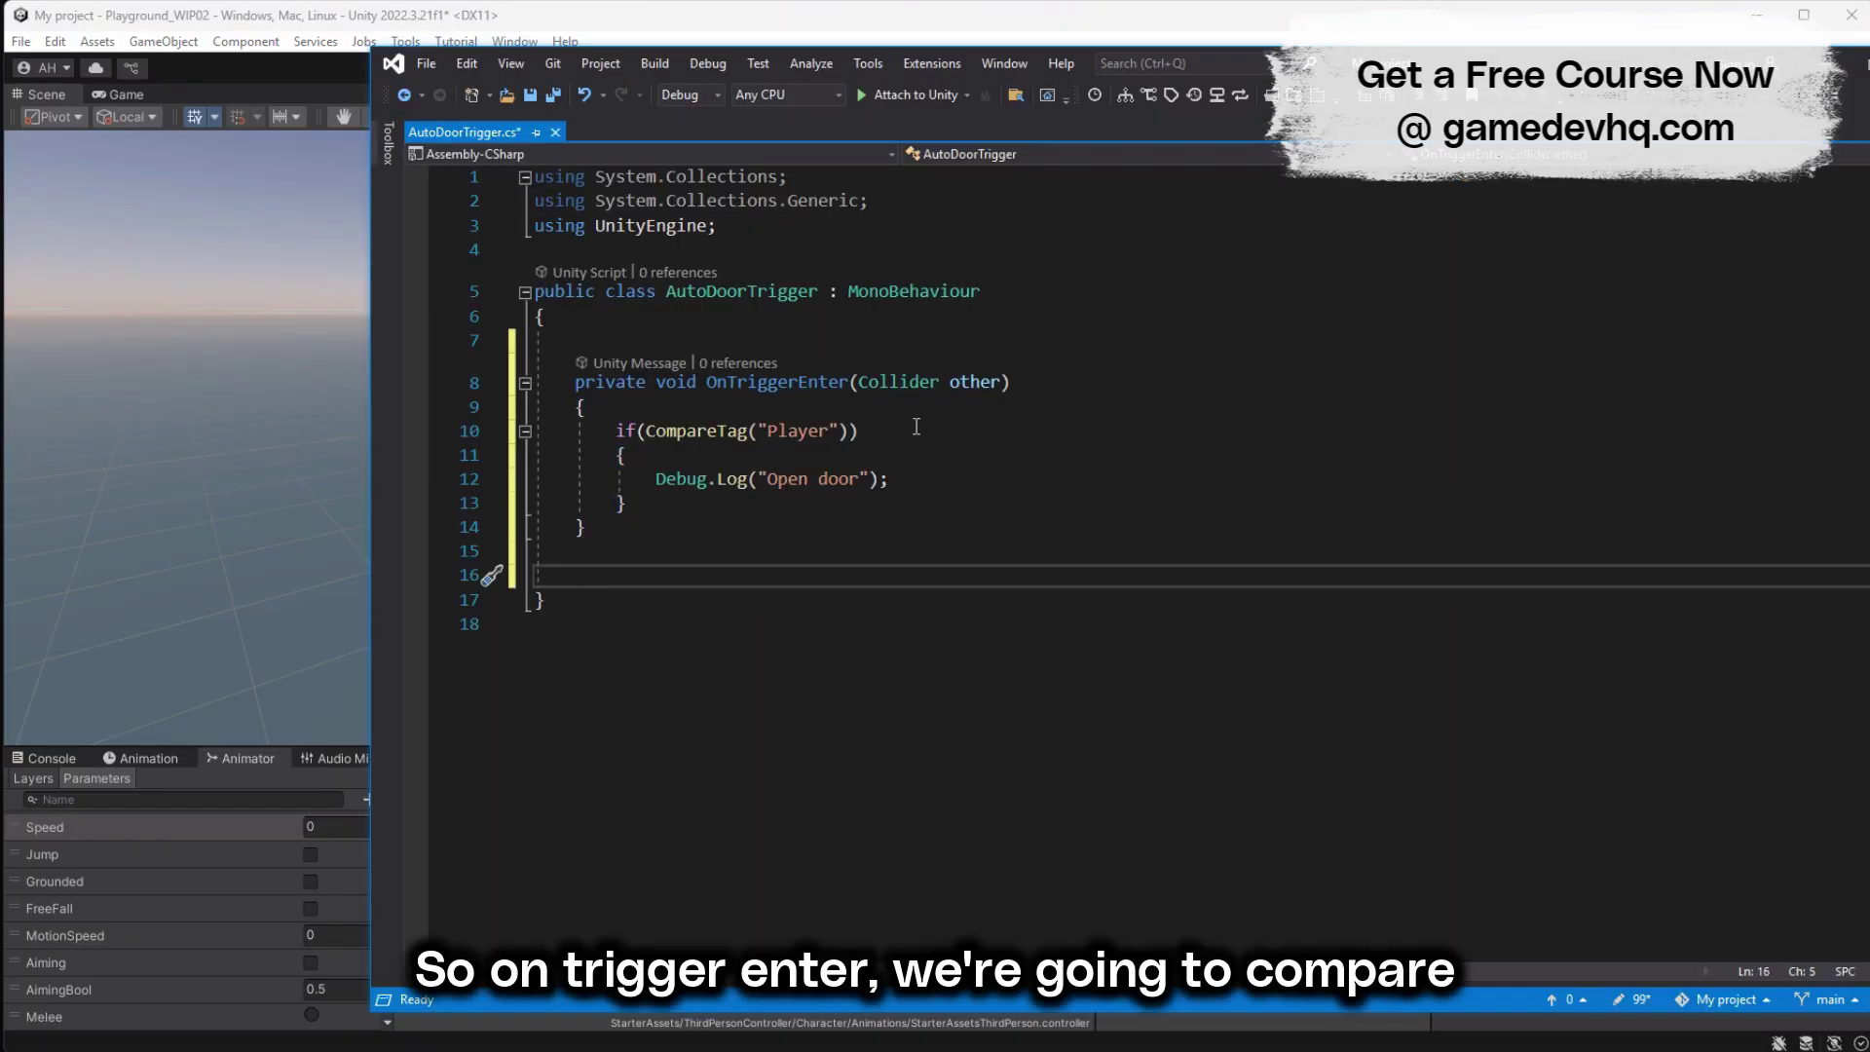
text(private void OnTrigger)
key(Down)
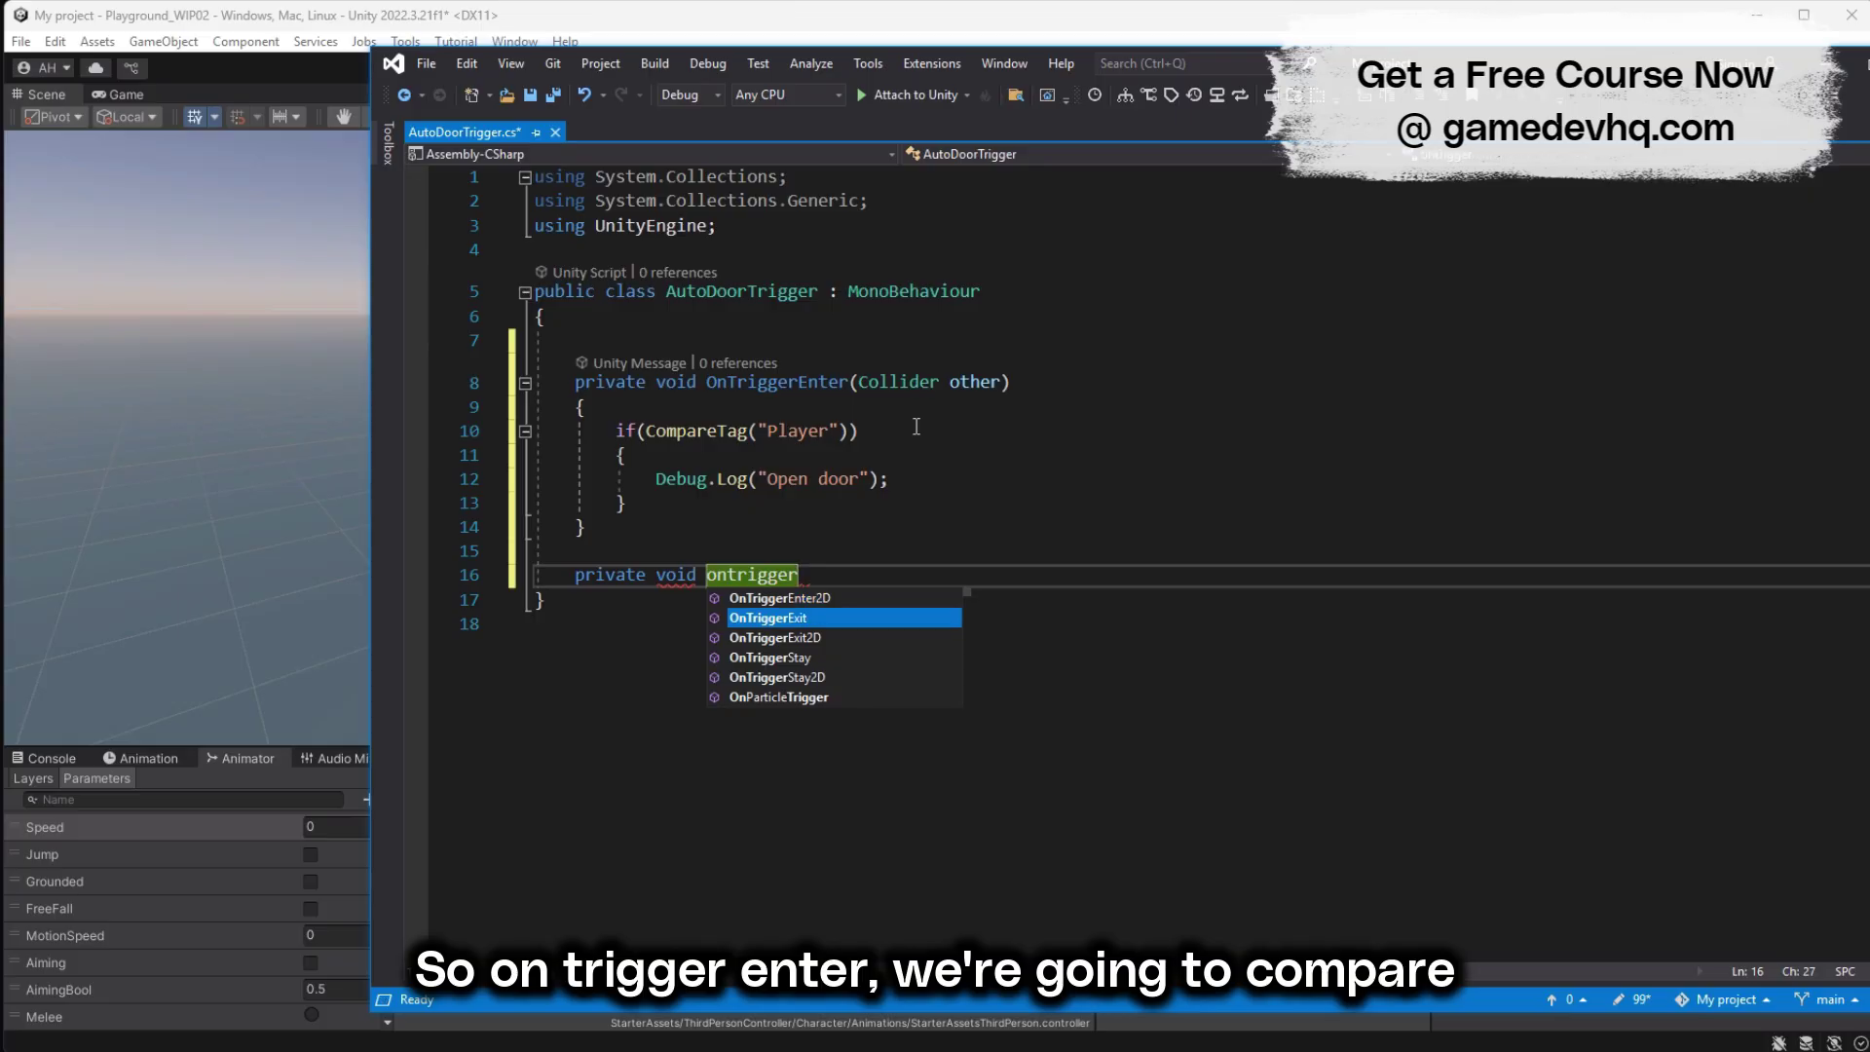
key(Tab)
Step: Add an if block checking CompareTag("Player") inside the OnTriggerExit method
text(if(Comp)
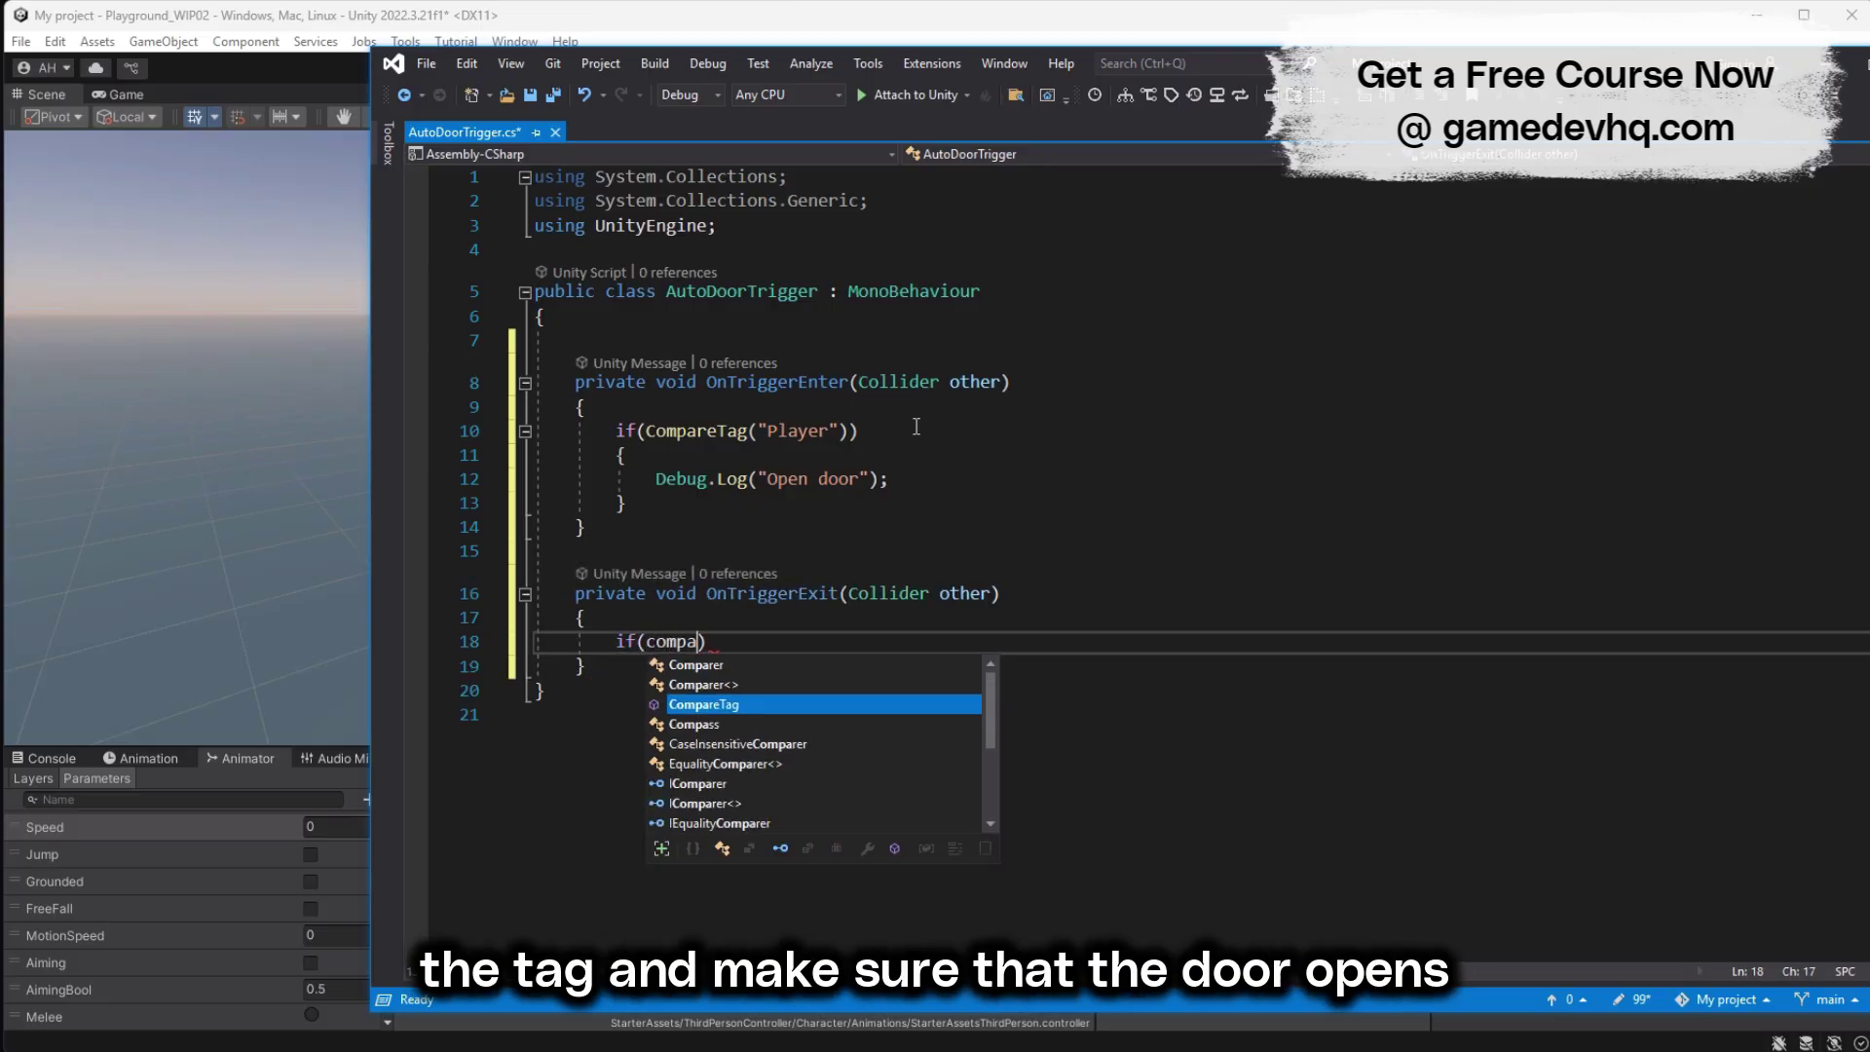
key(Tab)
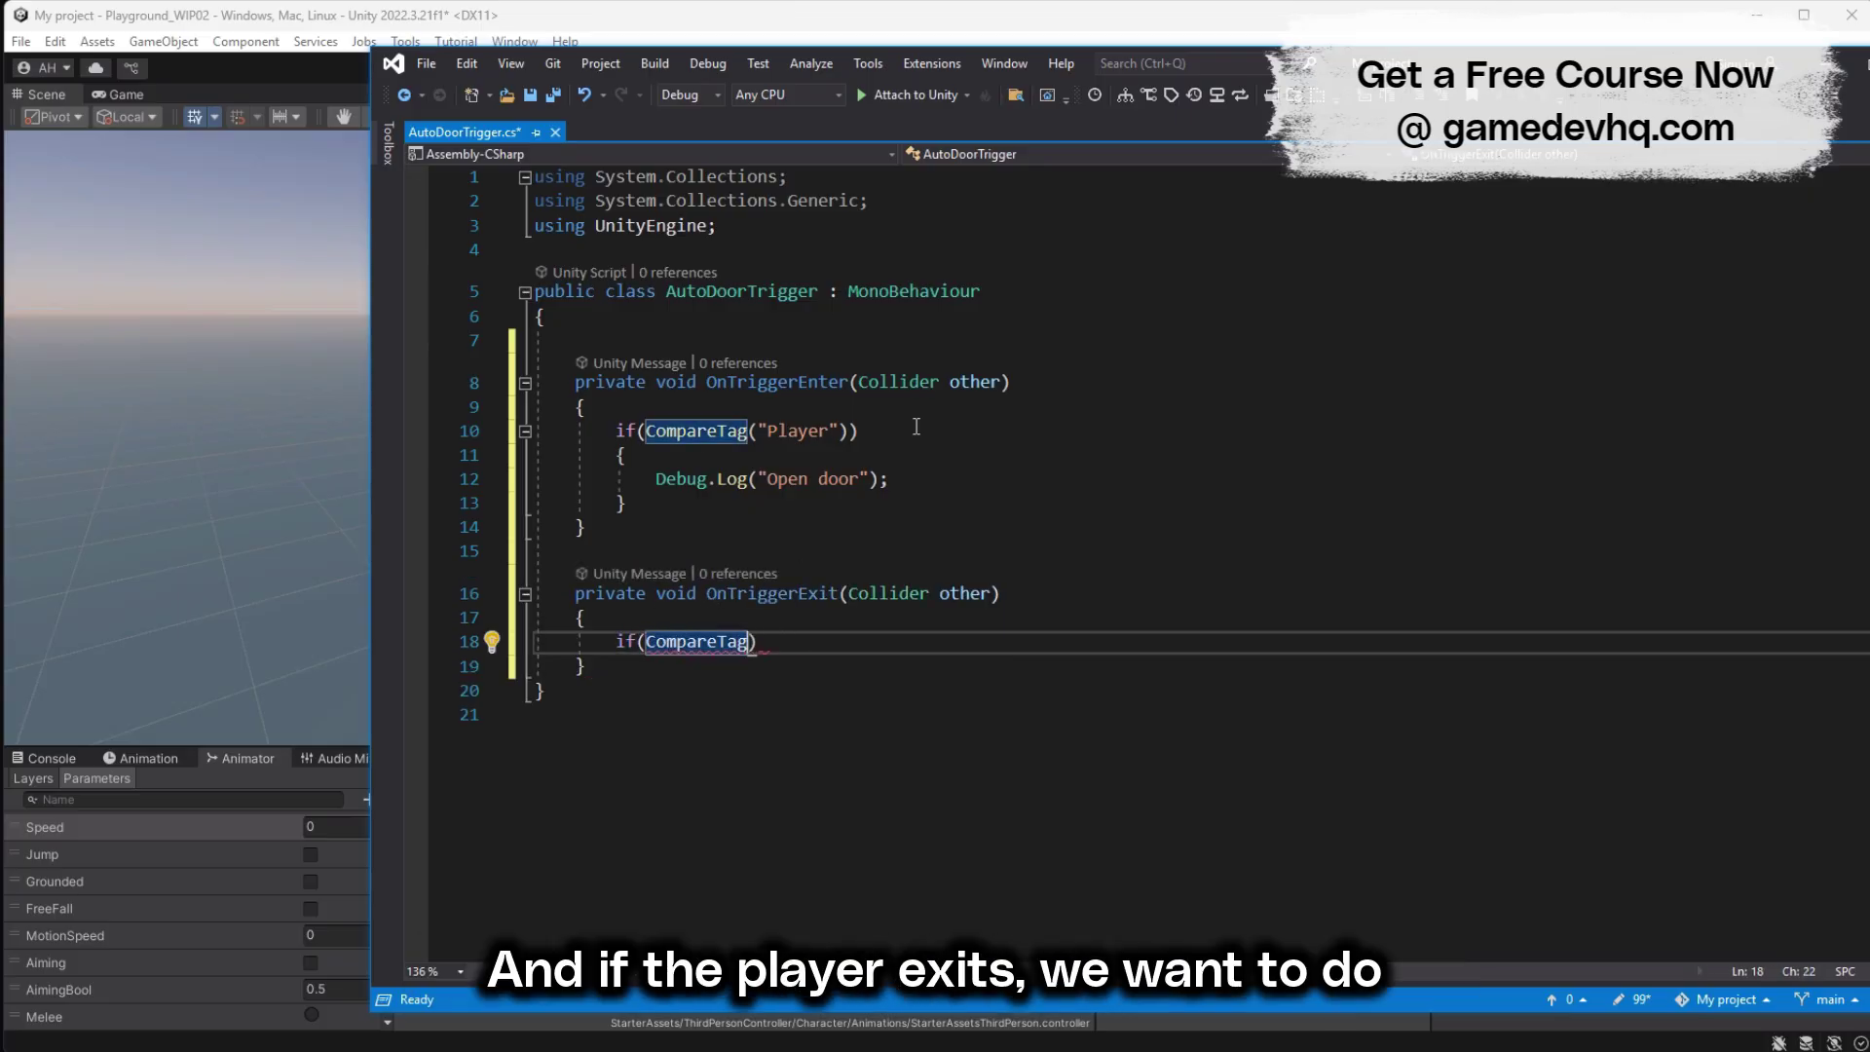
text(("Player")))
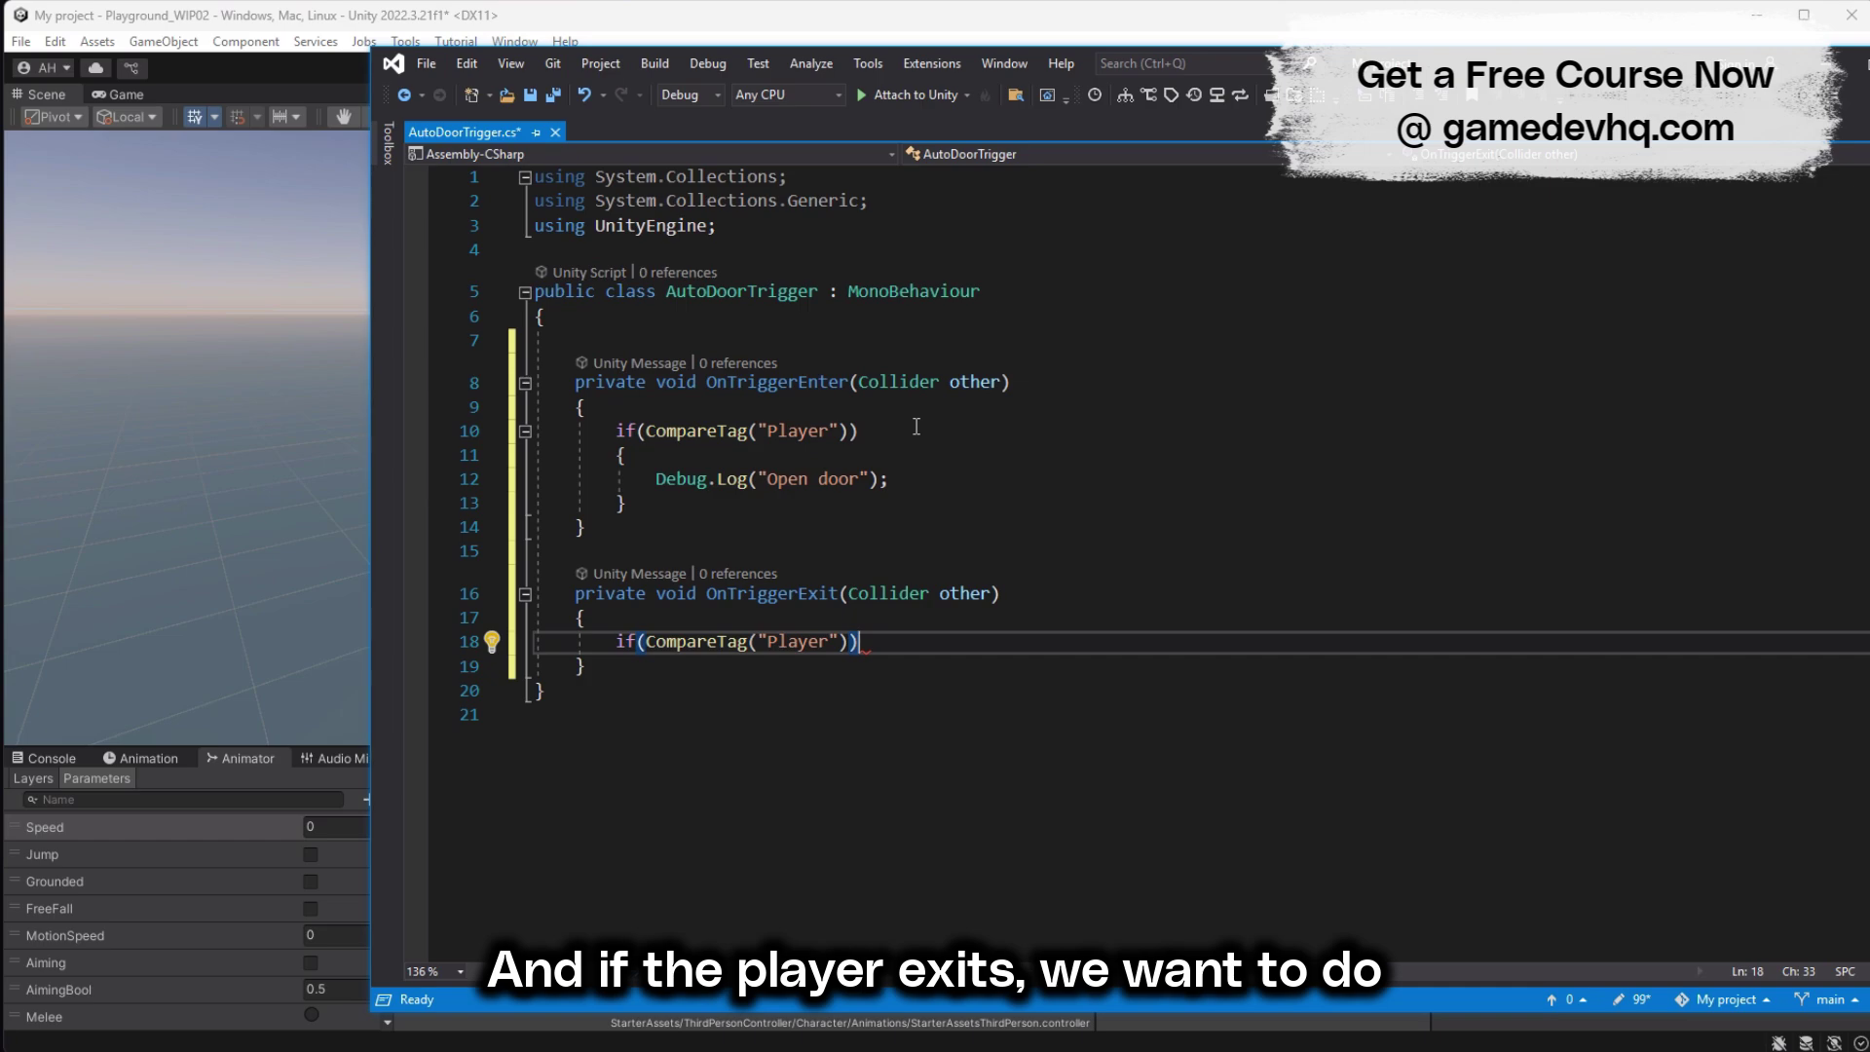
key(Return)
text({)
key(Return)
Step: Log "Close Door" with Debug.Log inside the OnTriggerExit if block and save the script
text(Debug.Log(")
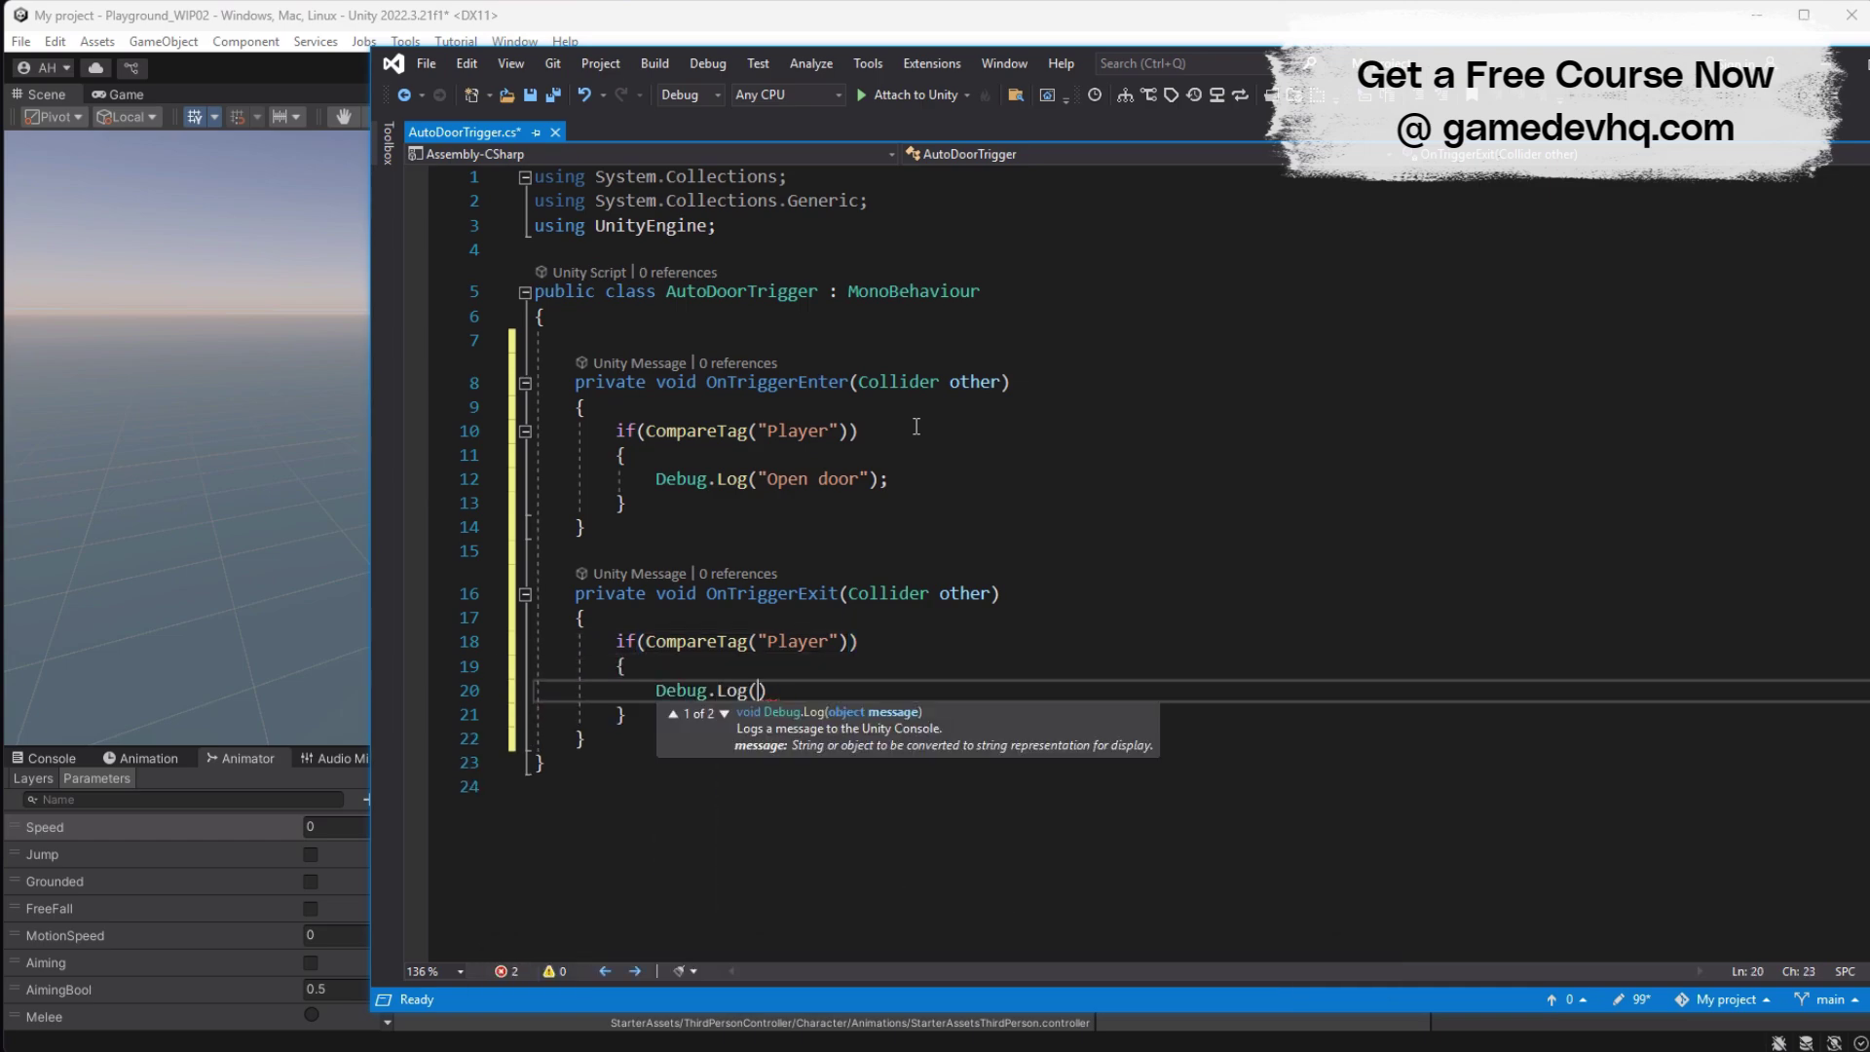
text(")
key(Left)
key(Left)
key(Left)
key(Left)
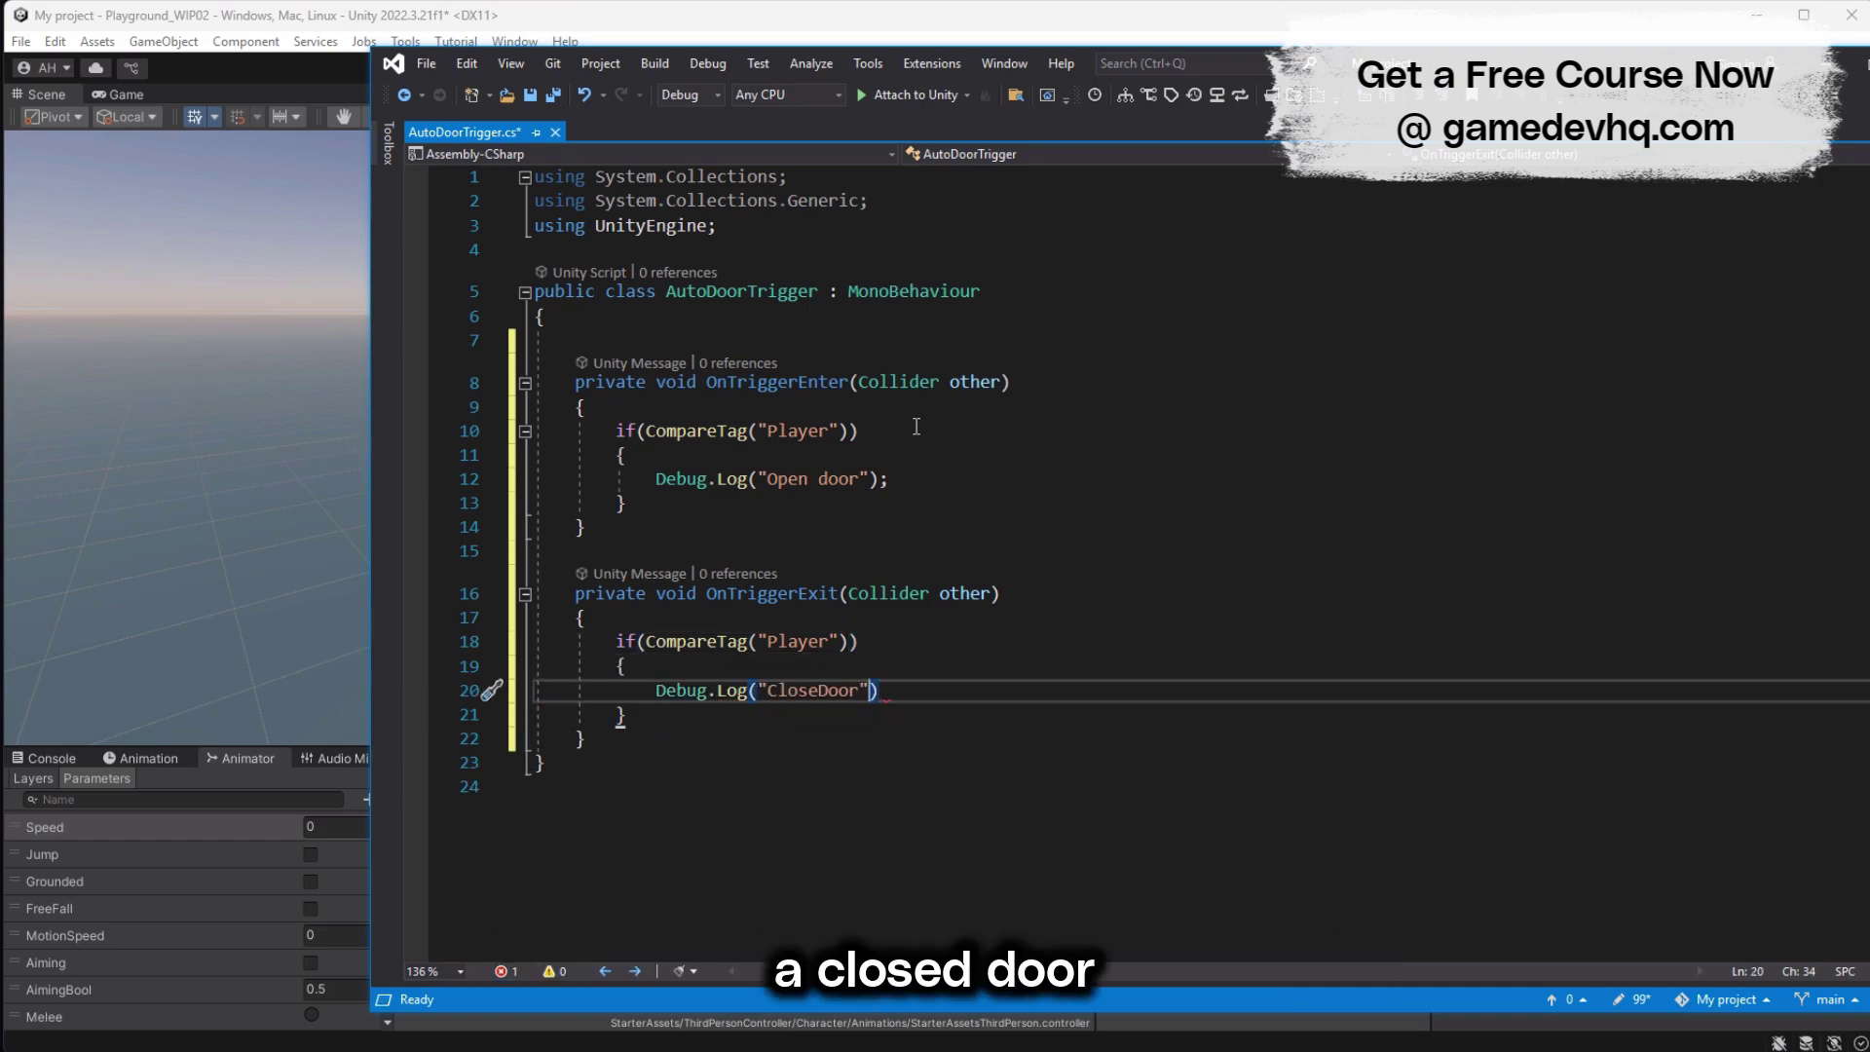
key(End)
text(;)
key(ctrl+s)
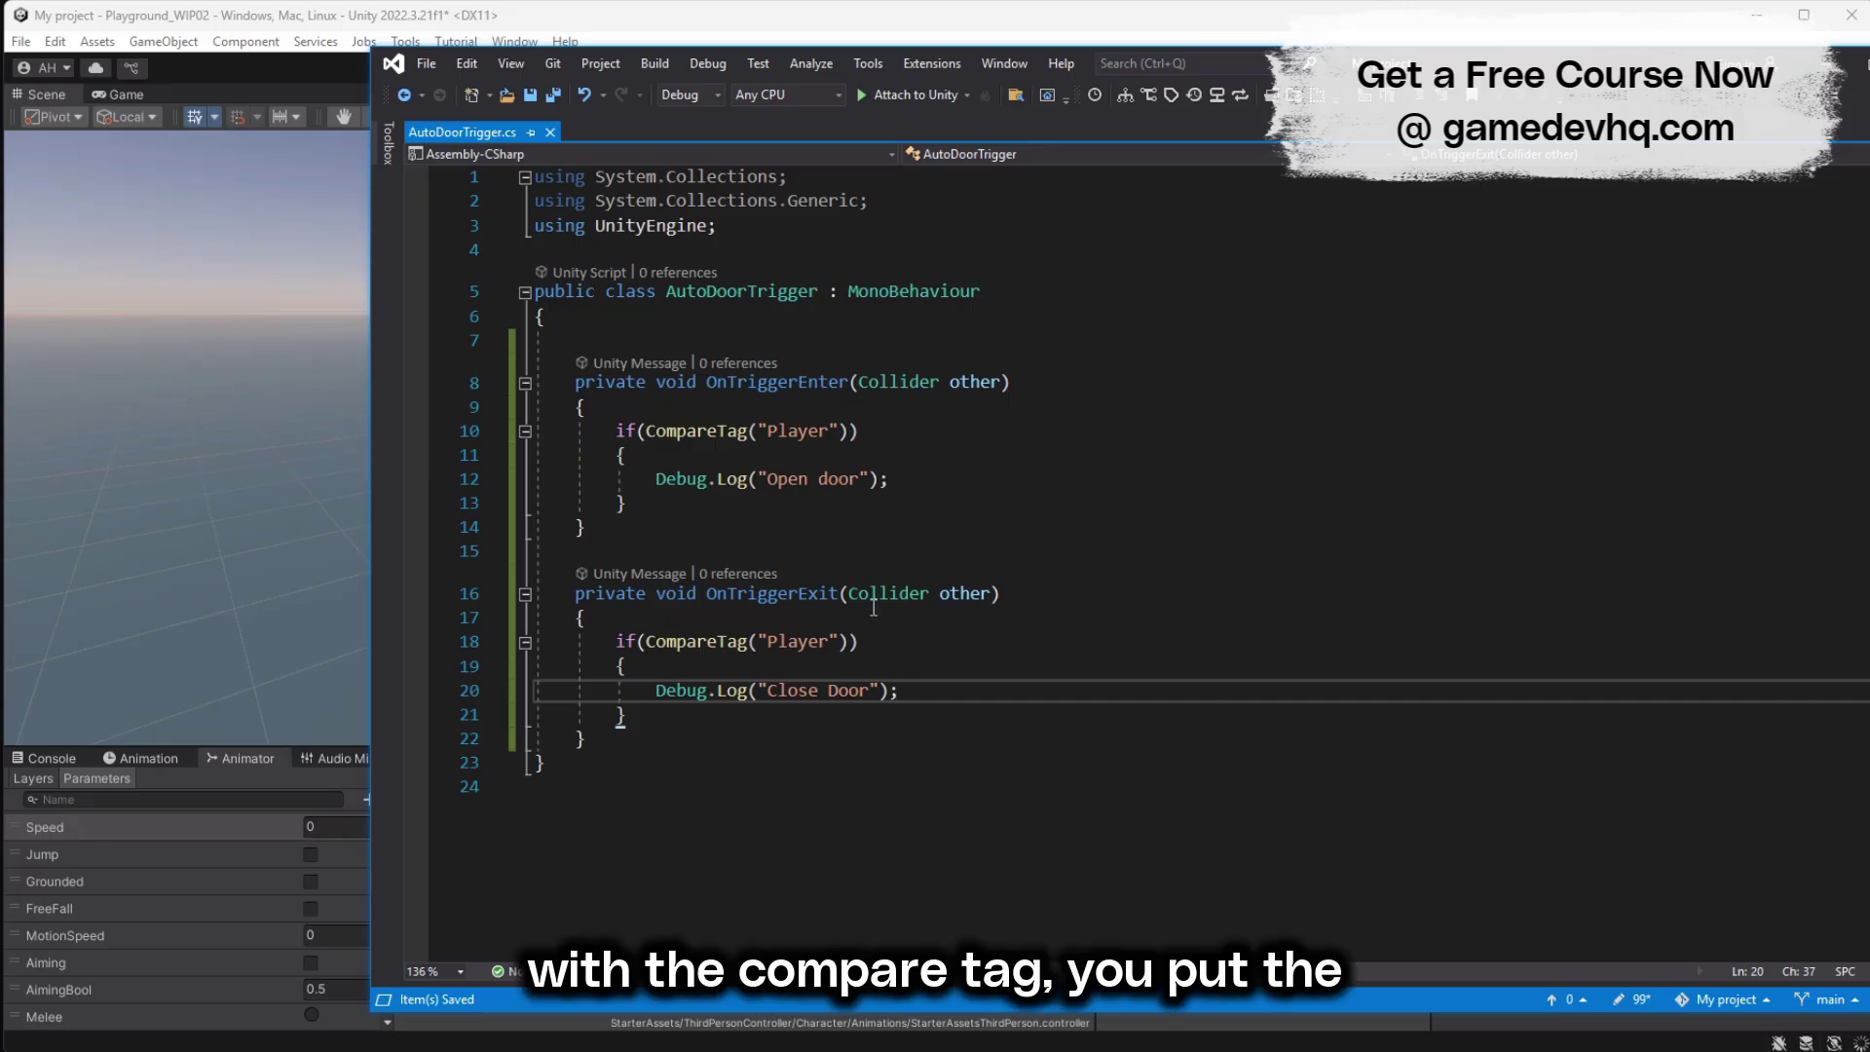
Step: Change both tag checks to other.CompareTag("Player") in OnTriggerEnter and OnTriggerExit, and save the script
double_click(668, 430)
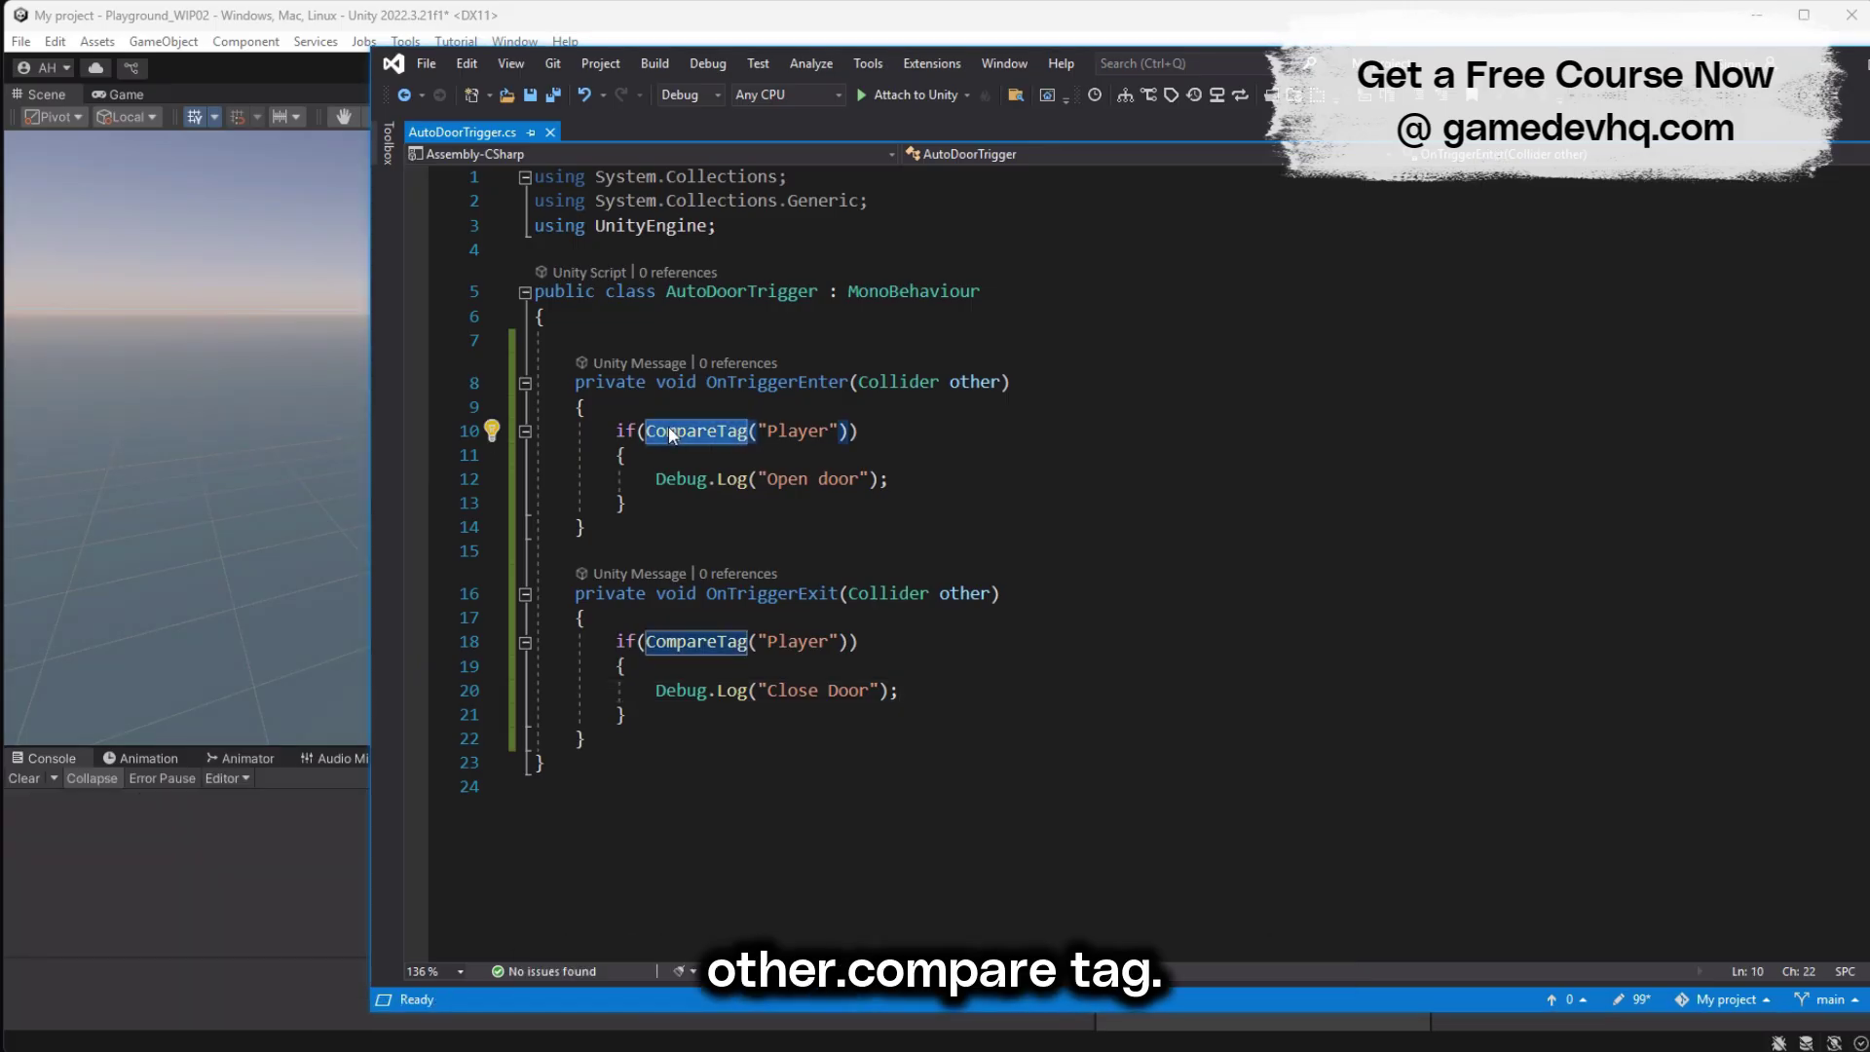
text(other.com)
key(Tab)
double_click(671, 642)
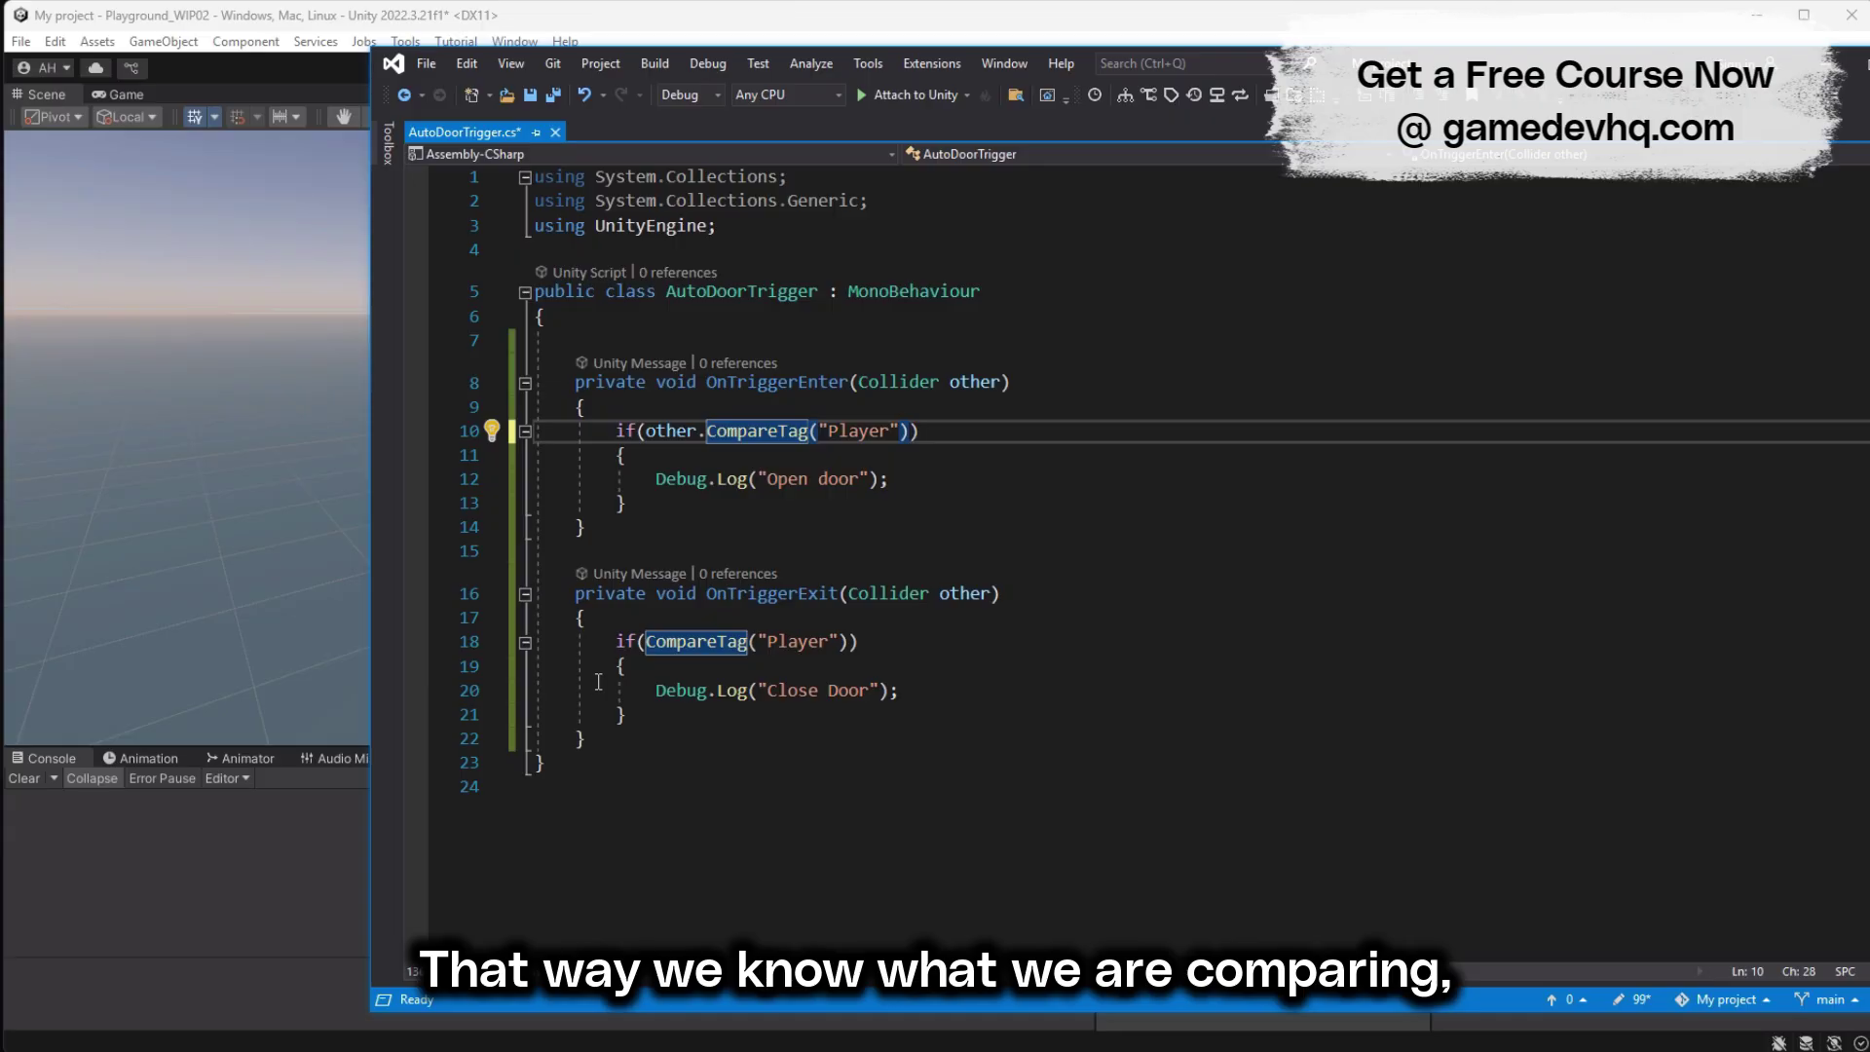
text(other.com)
key(Tab)
key(ctrl+s)
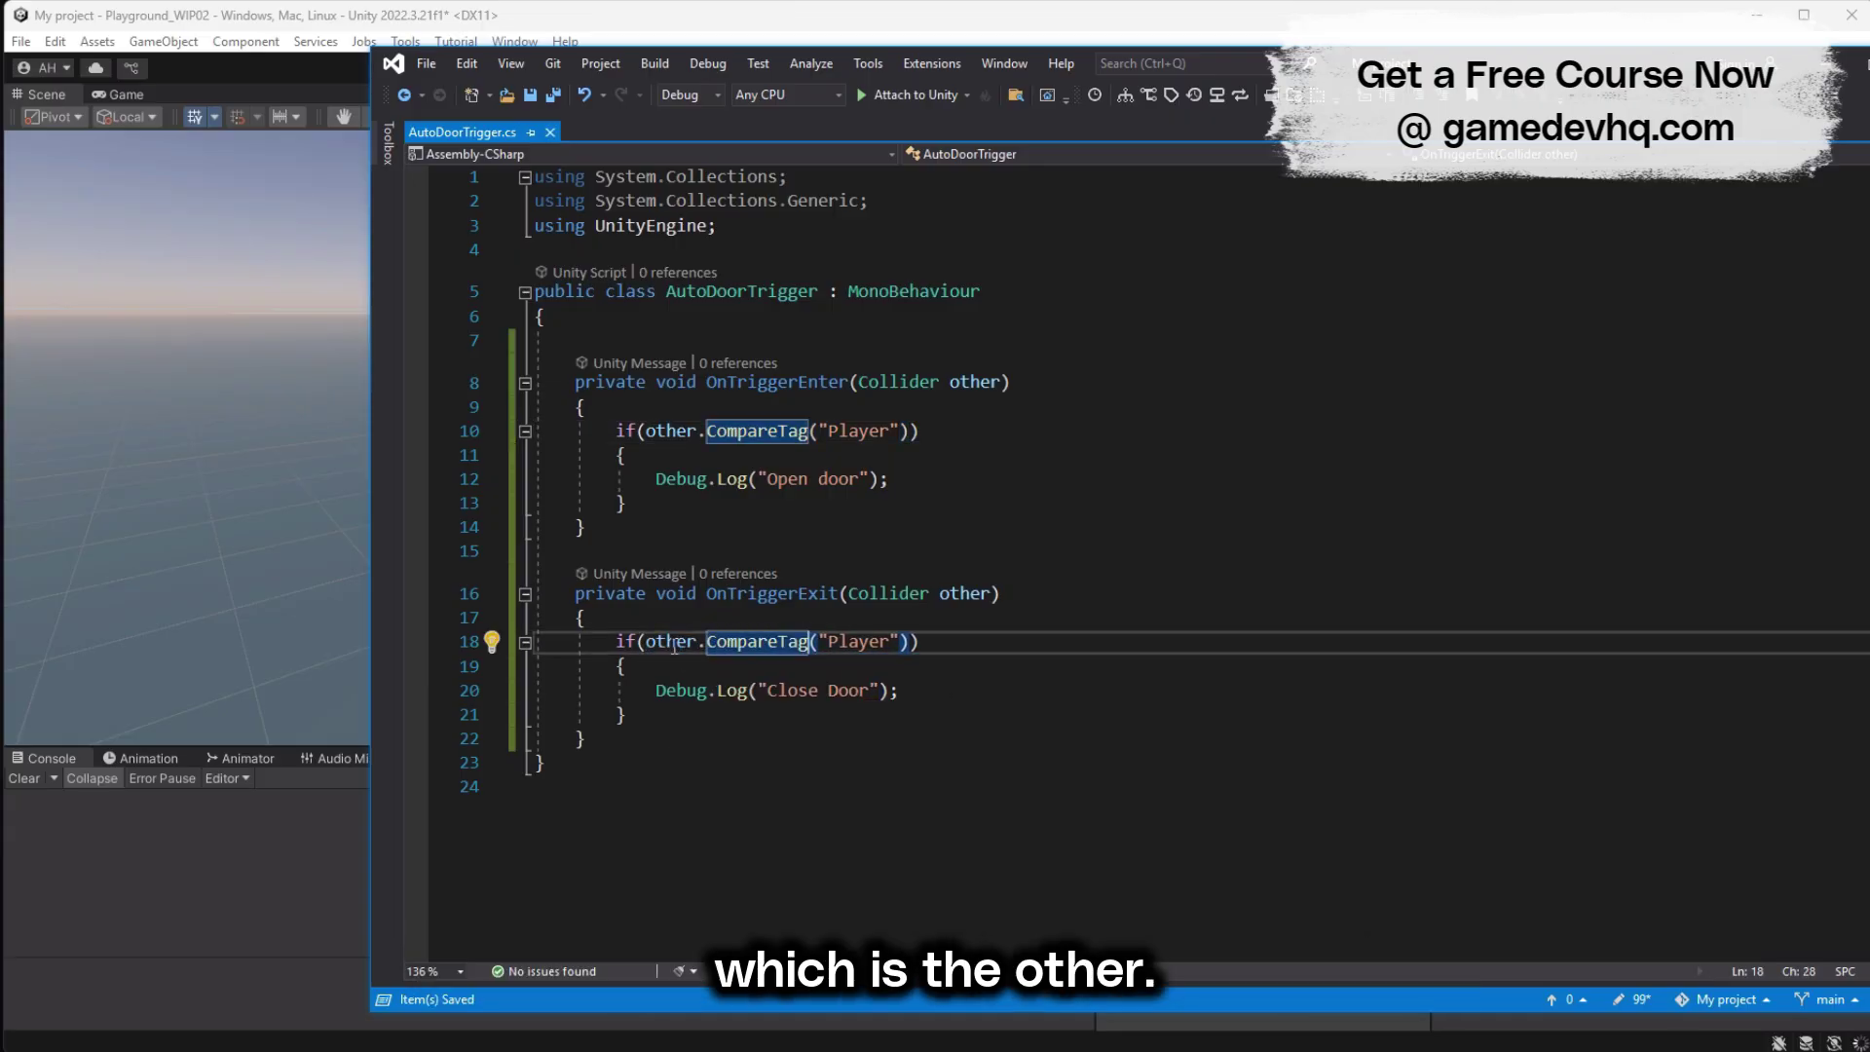
Step: Switch to Unity and play-test the trigger by walking the player into and out of the door area twice
click(629, 25)
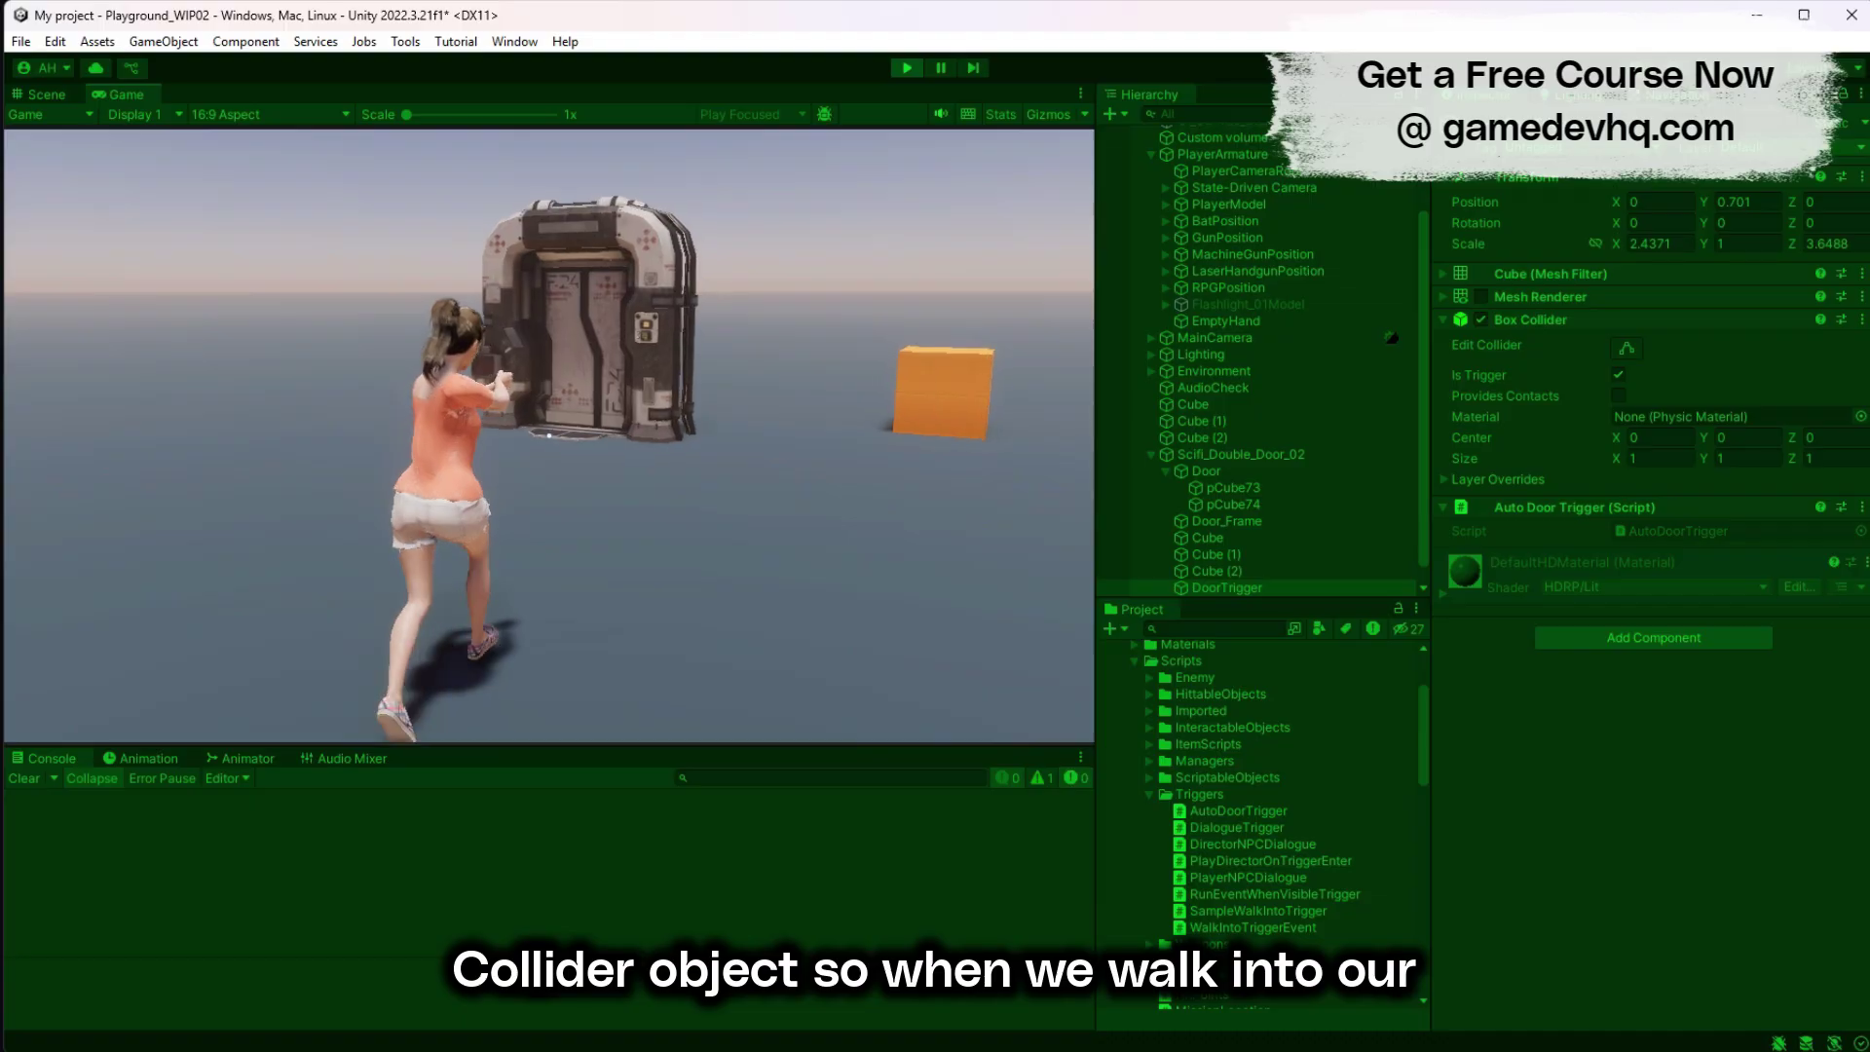
key(w)
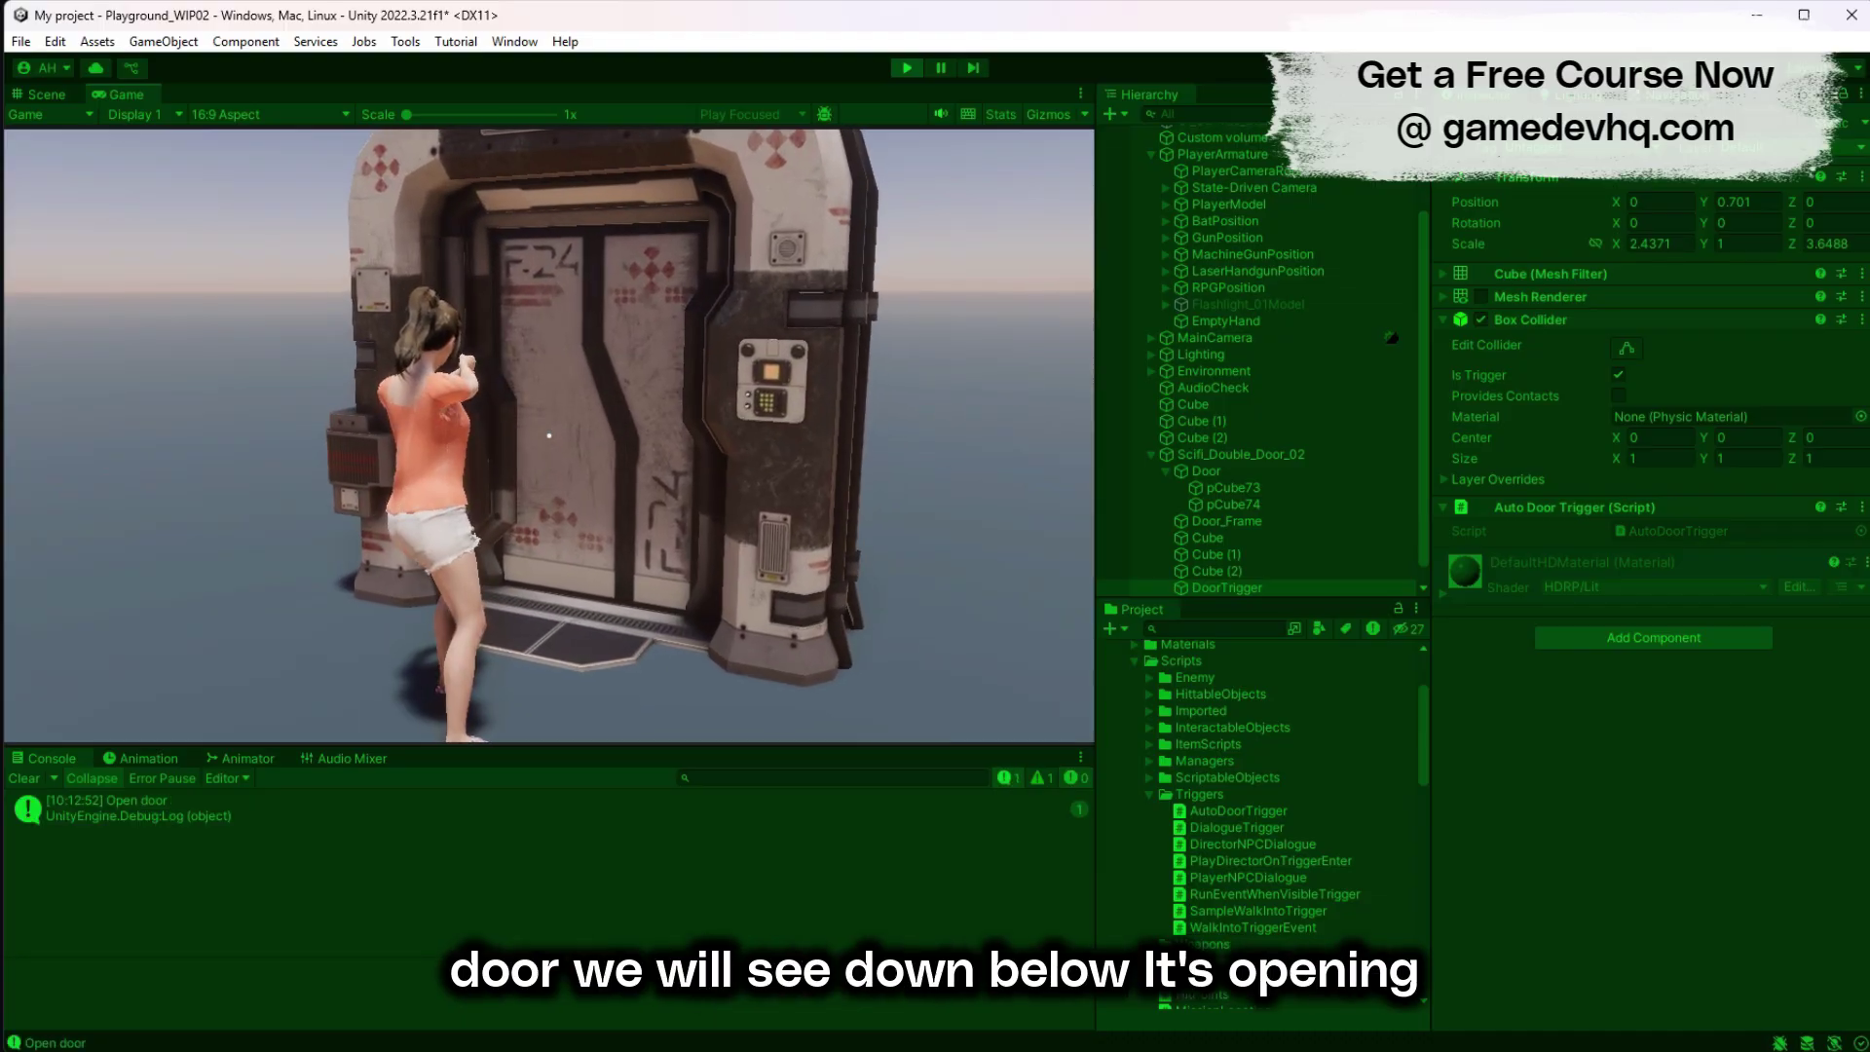
key(s)
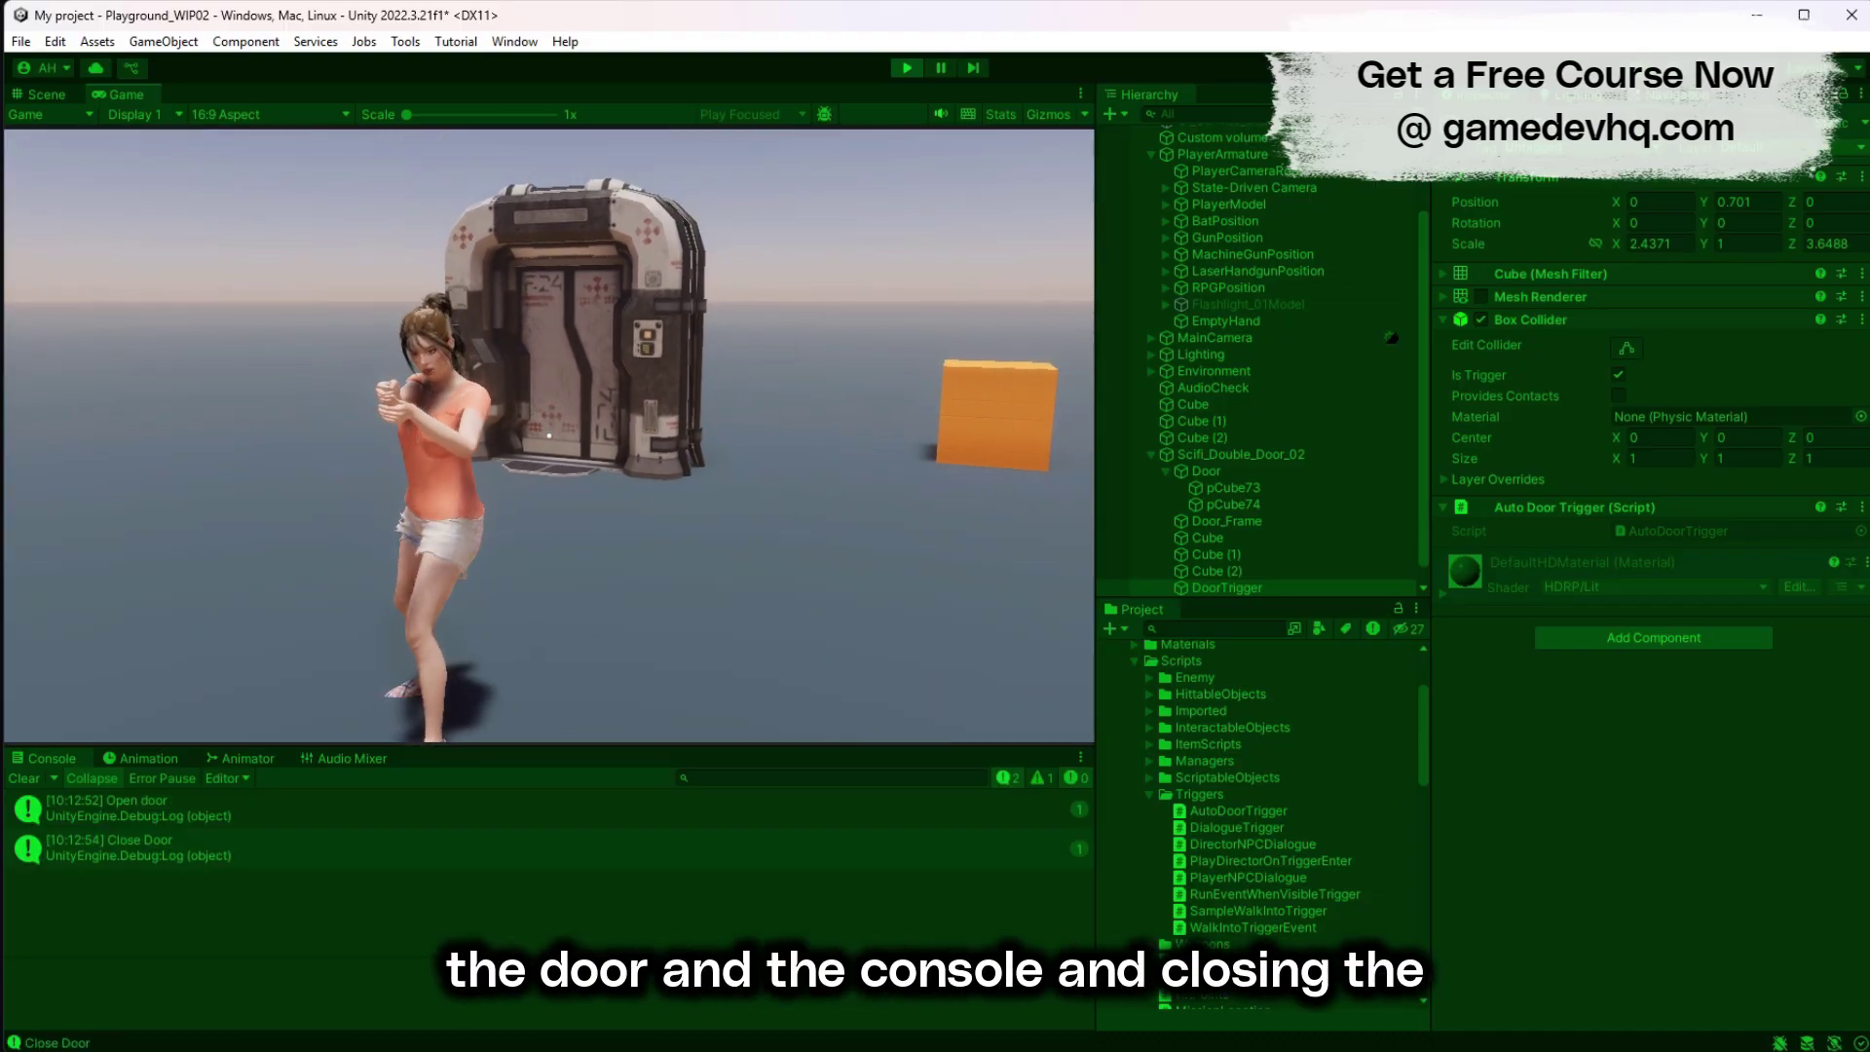
key(w)
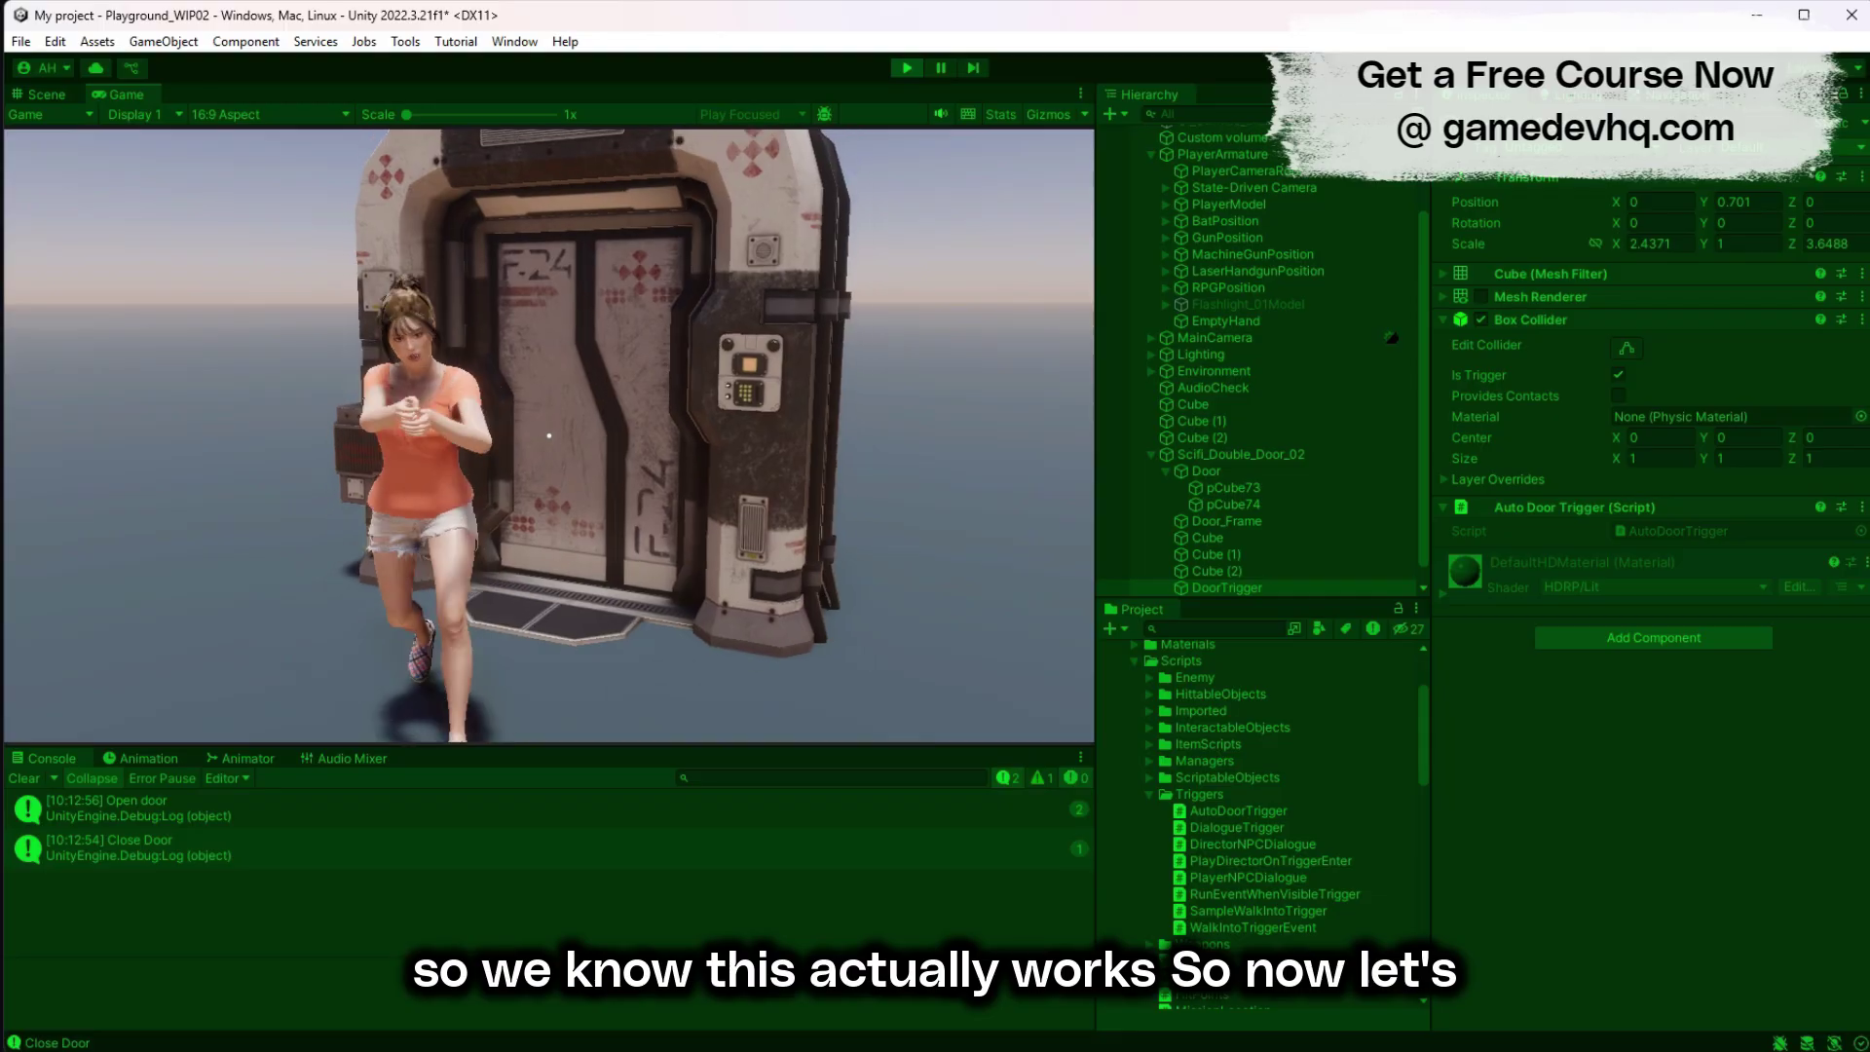
key(s)
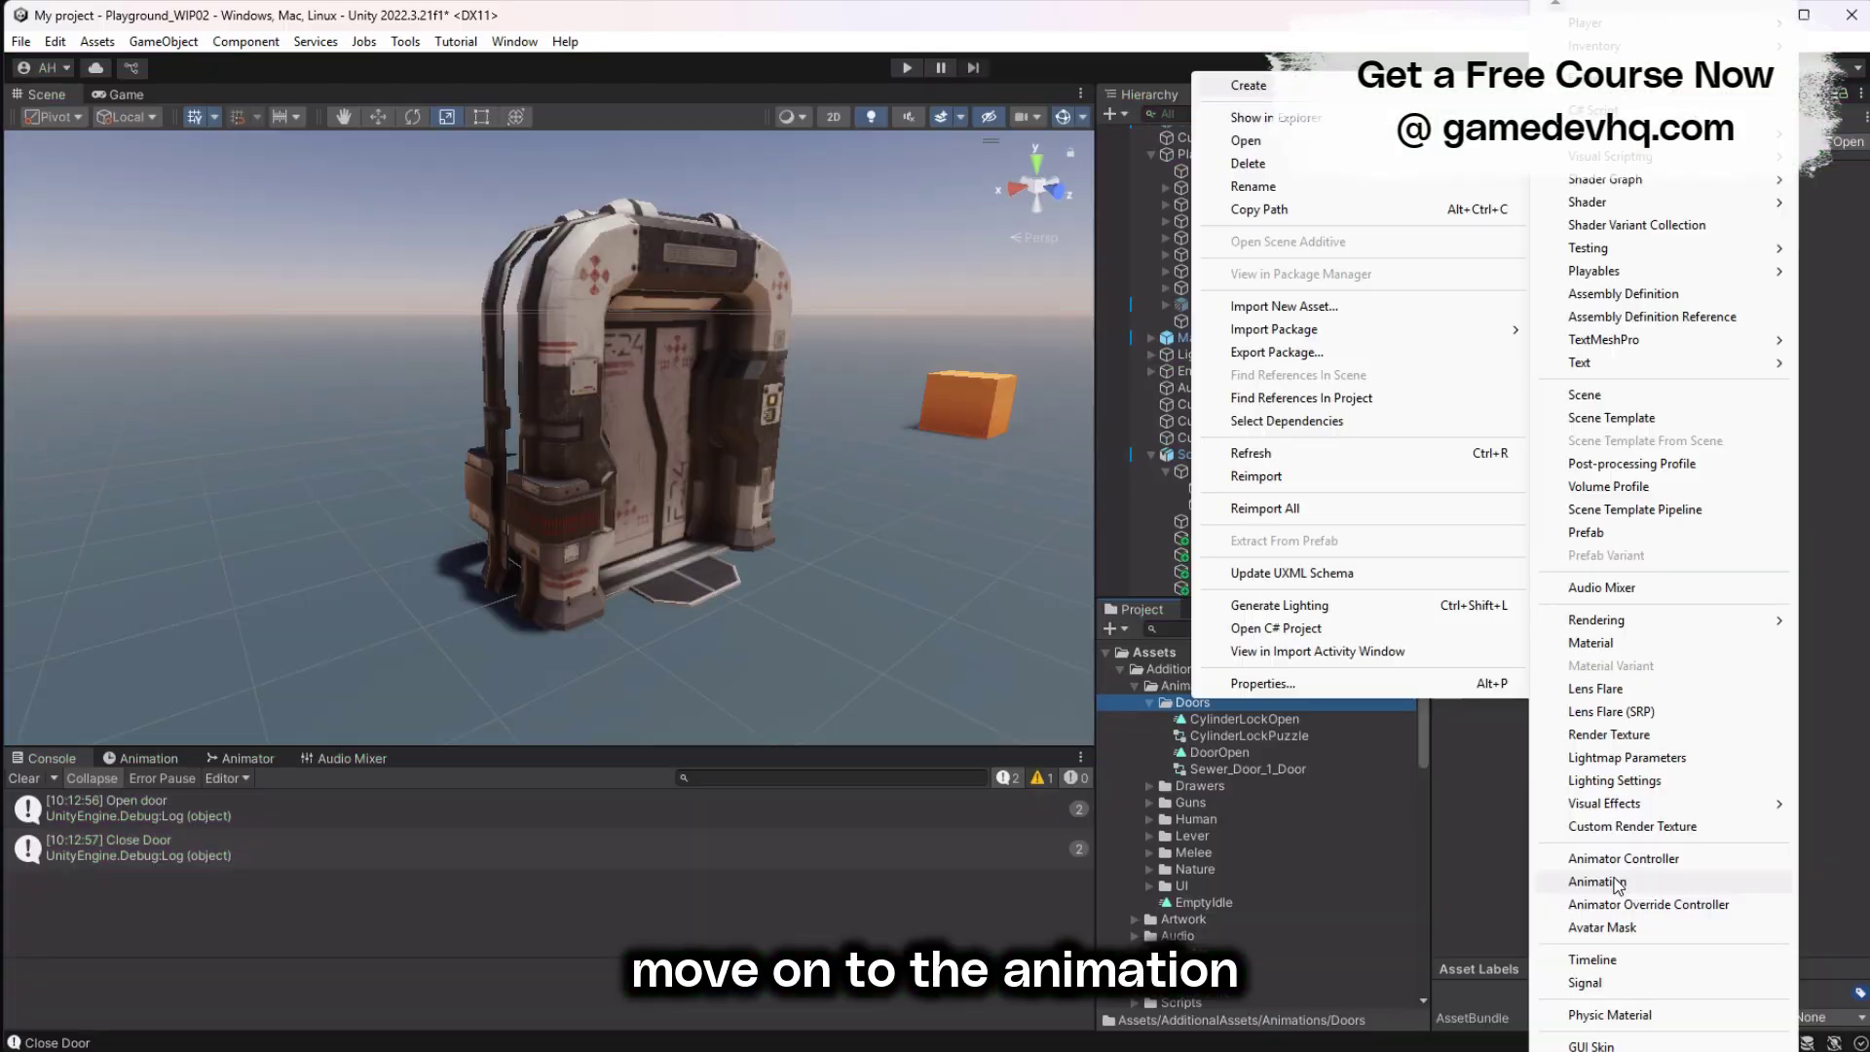
Step: Create an animation clip named AutoDoorOpen in the Animations/Doors folder and attach it to the Scifi_Double_Door_02 parent object
click(1616, 882)
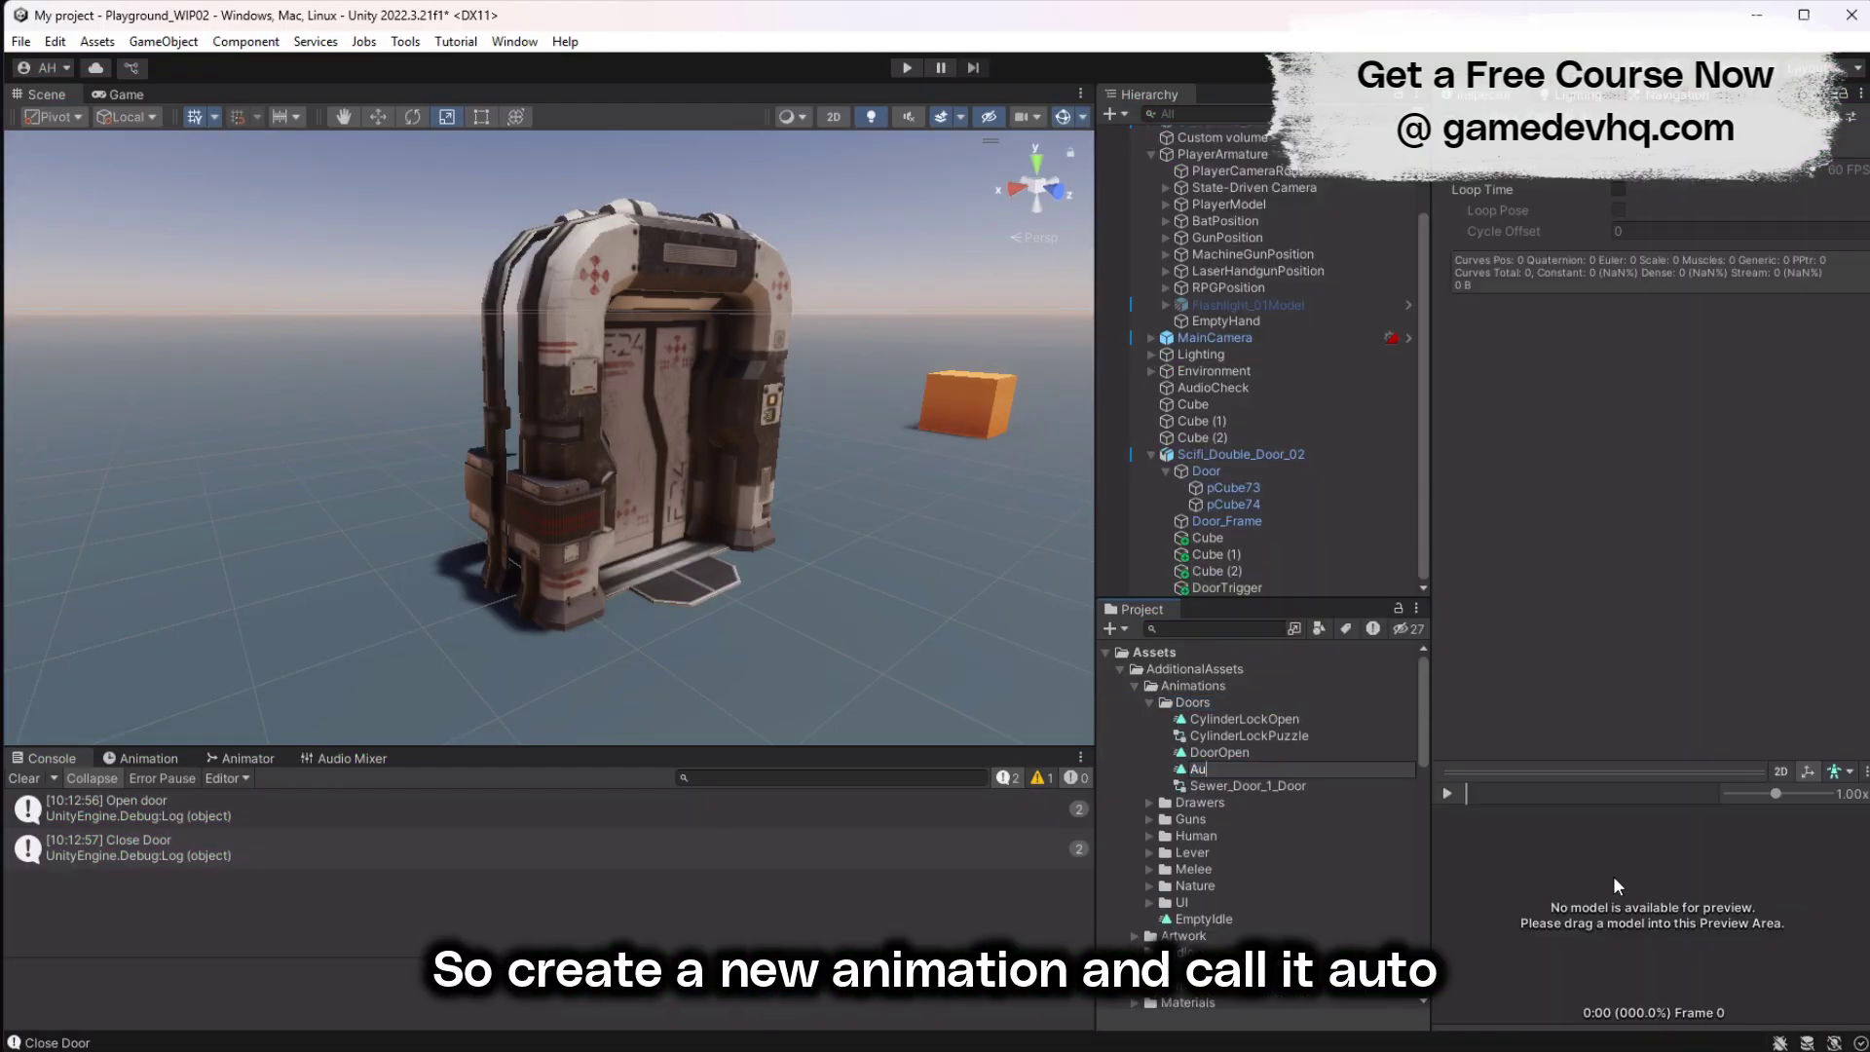
text(AutoDoorOpen)
key(Return)
drag(1233, 719, 1230, 455)
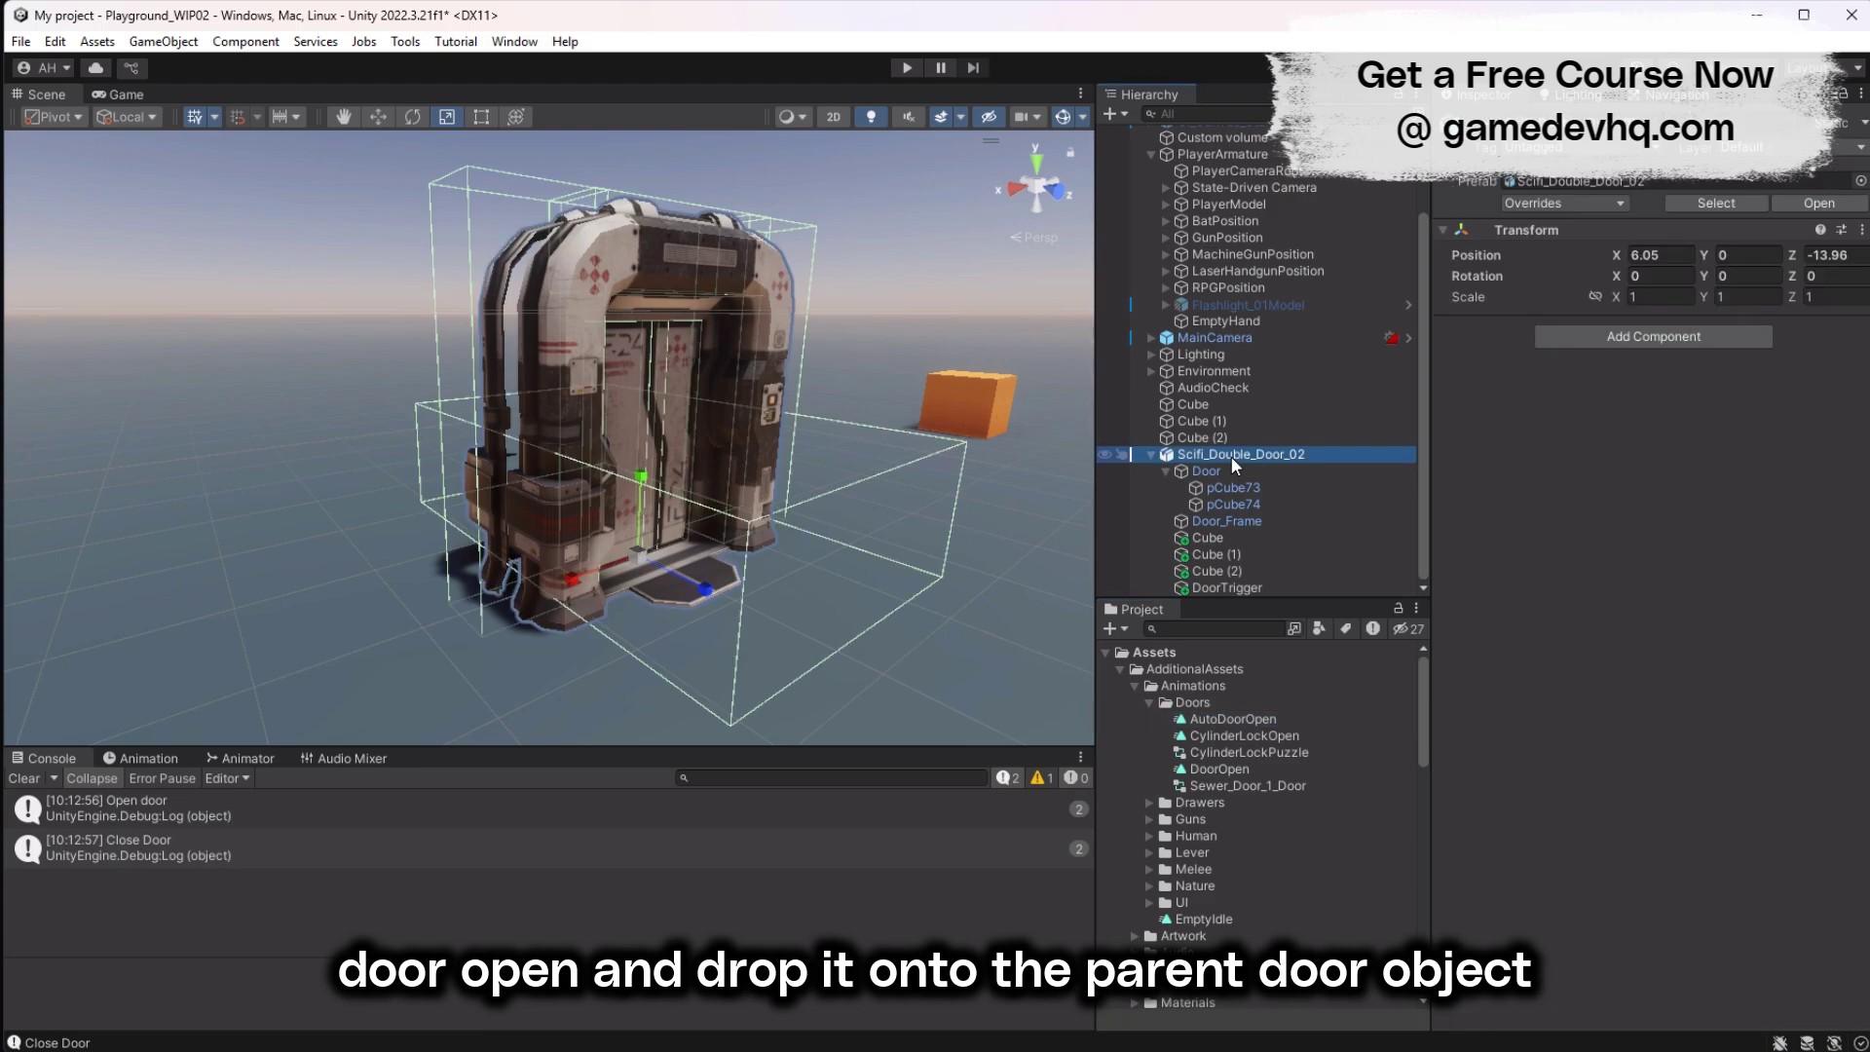
click(1213, 769)
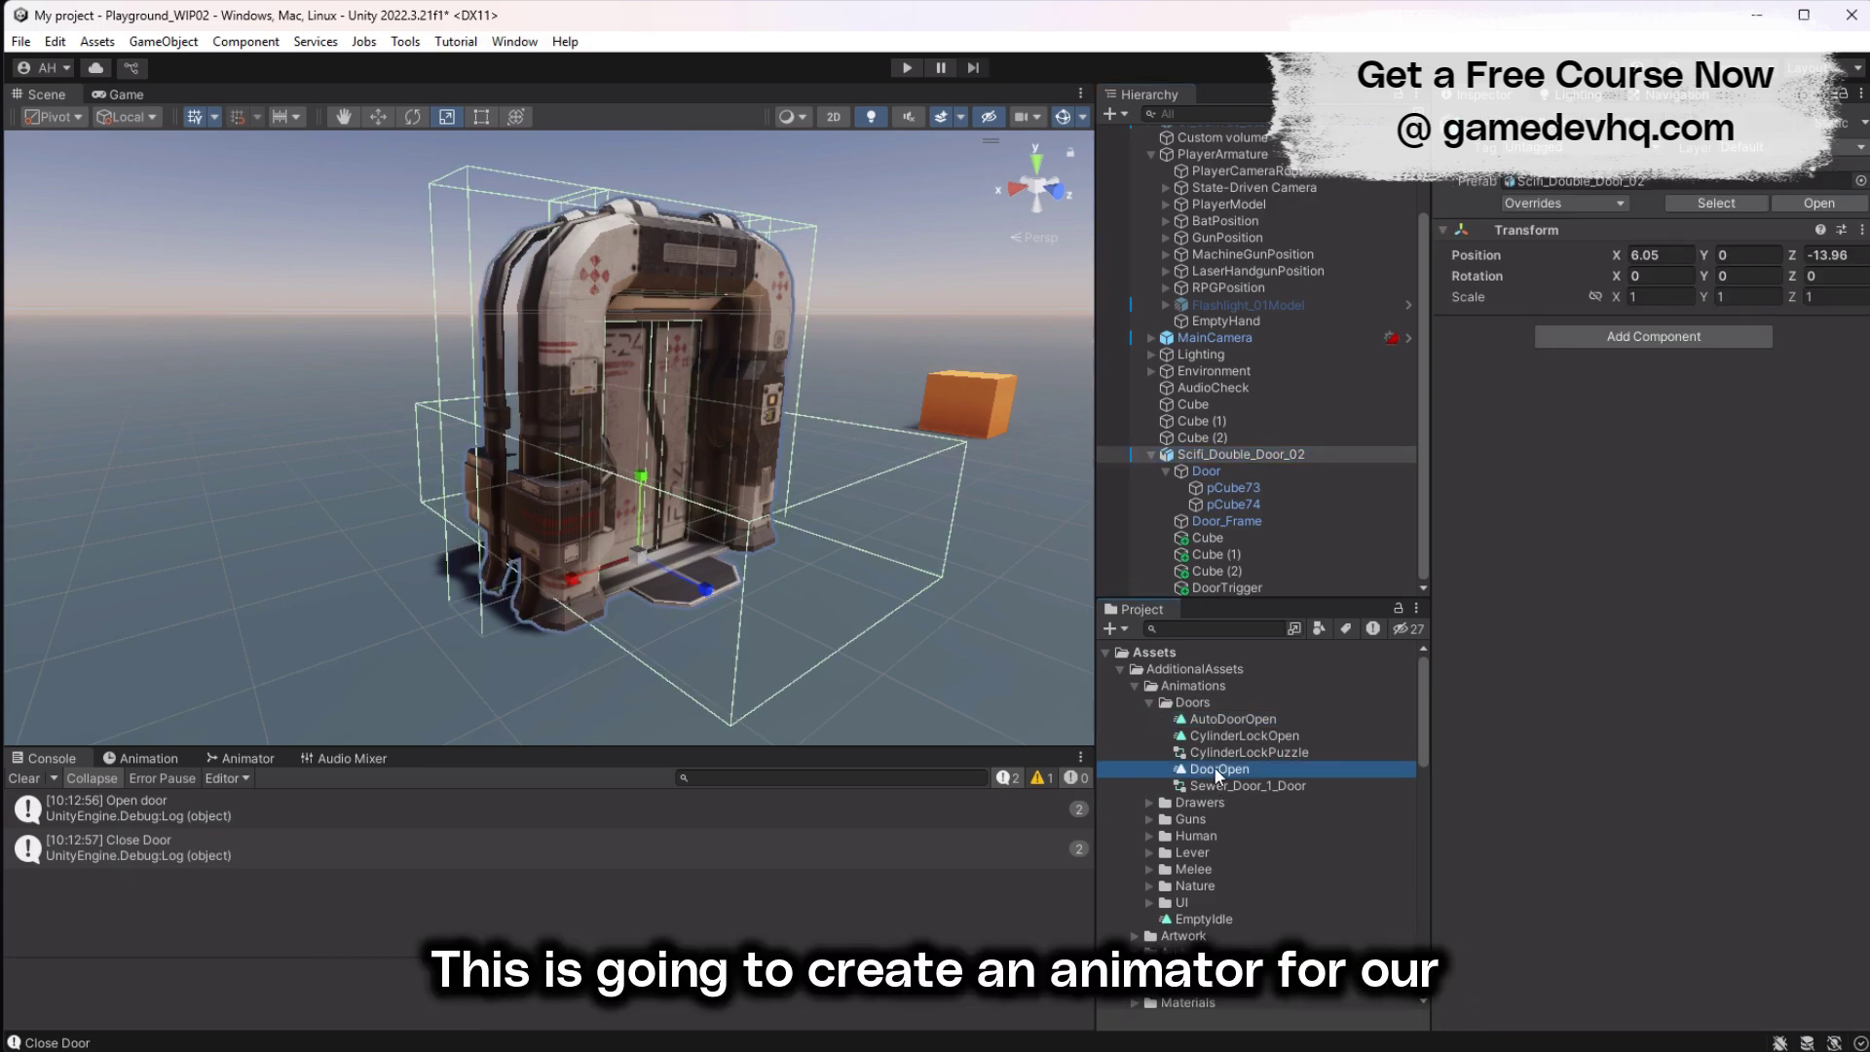
drag(1215, 775, 1655, 638)
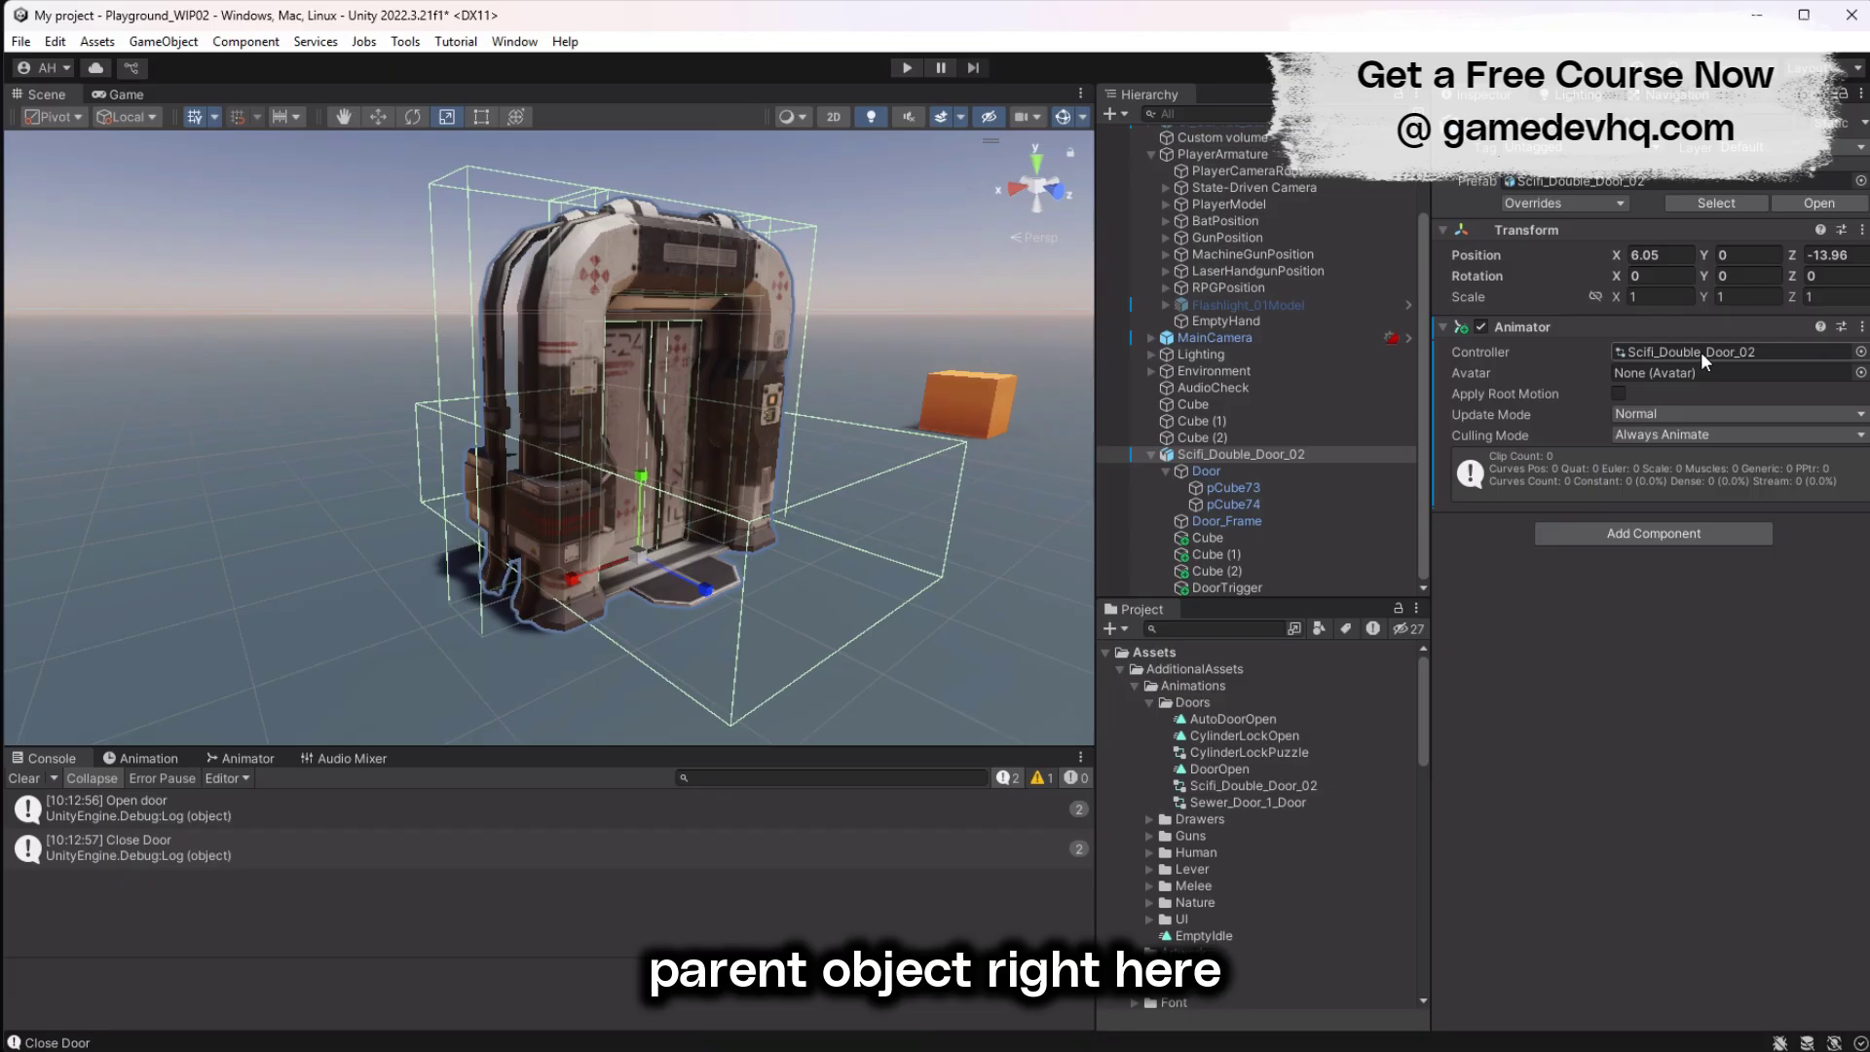
Step: Open the Scifi_Double_Door_02 animator controller and add the EmptyIdle clip as a state below AutoDoorOpen
double_click(1620, 352)
click(1207, 935)
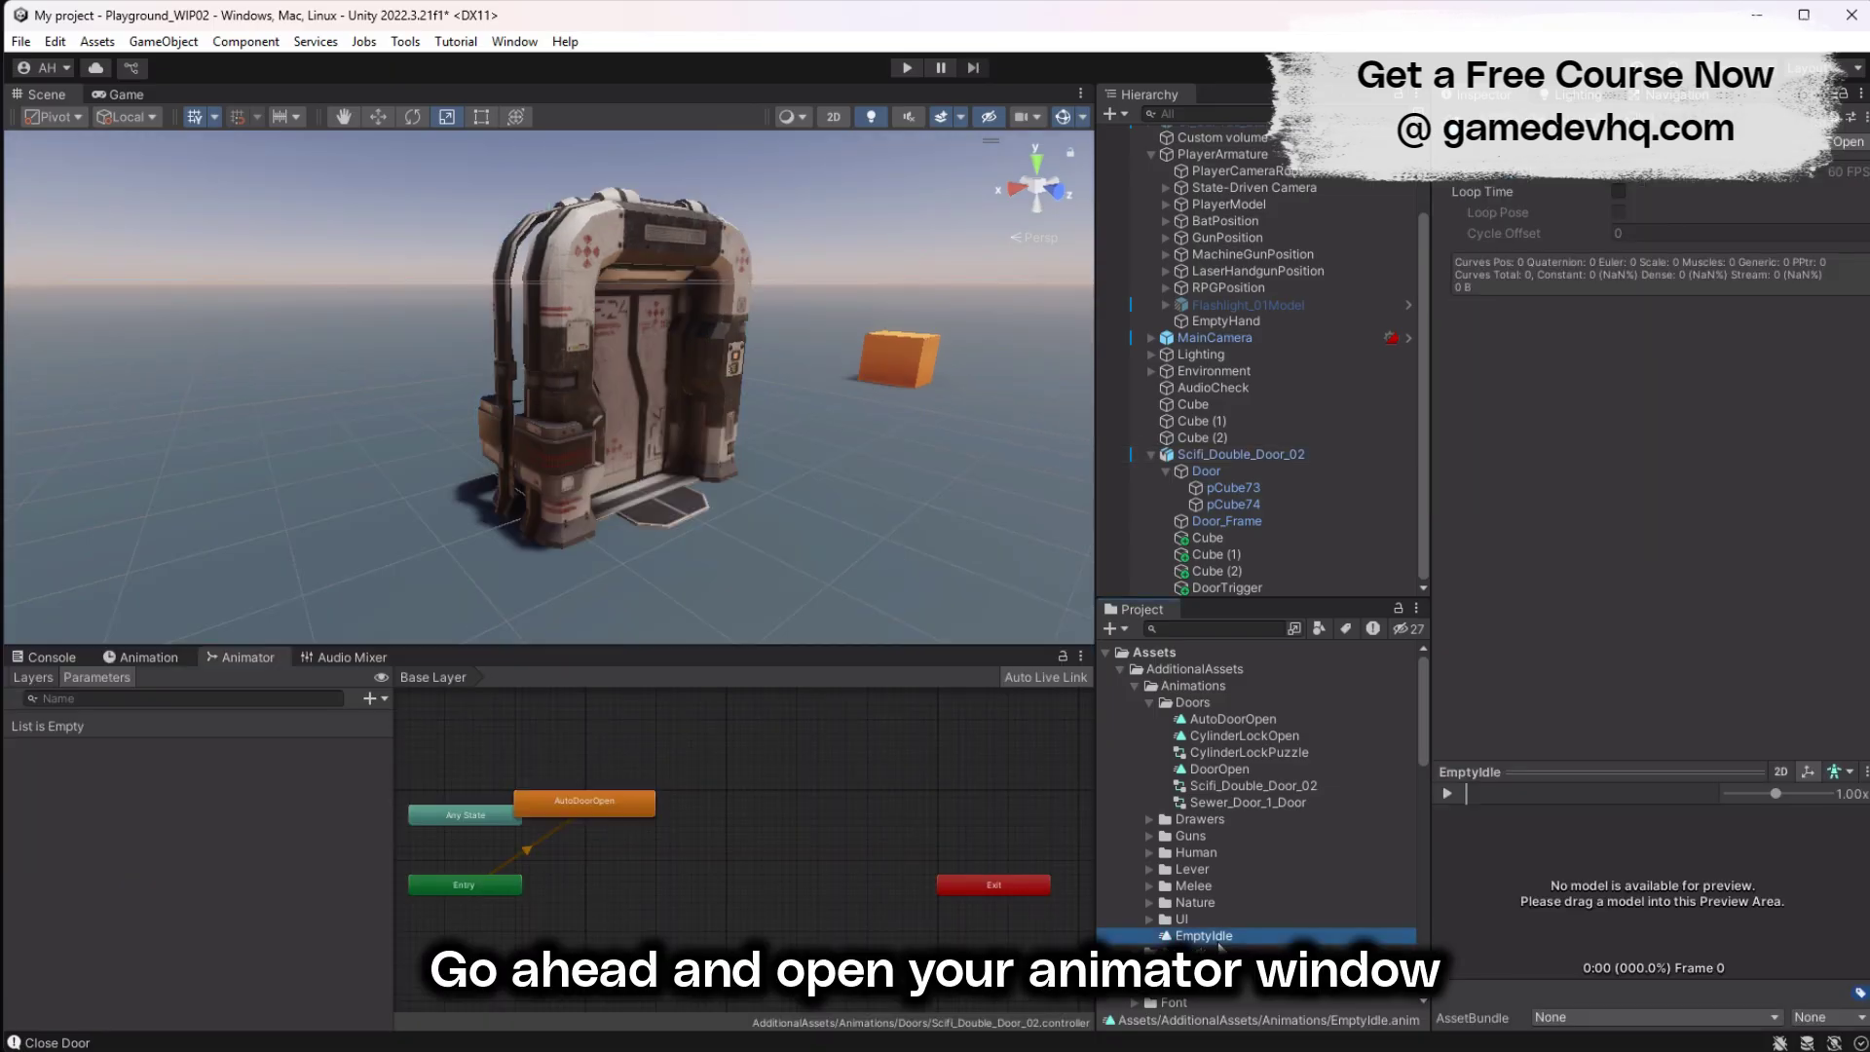
drag(688, 892, 657, 892)
drag(602, 810, 680, 818)
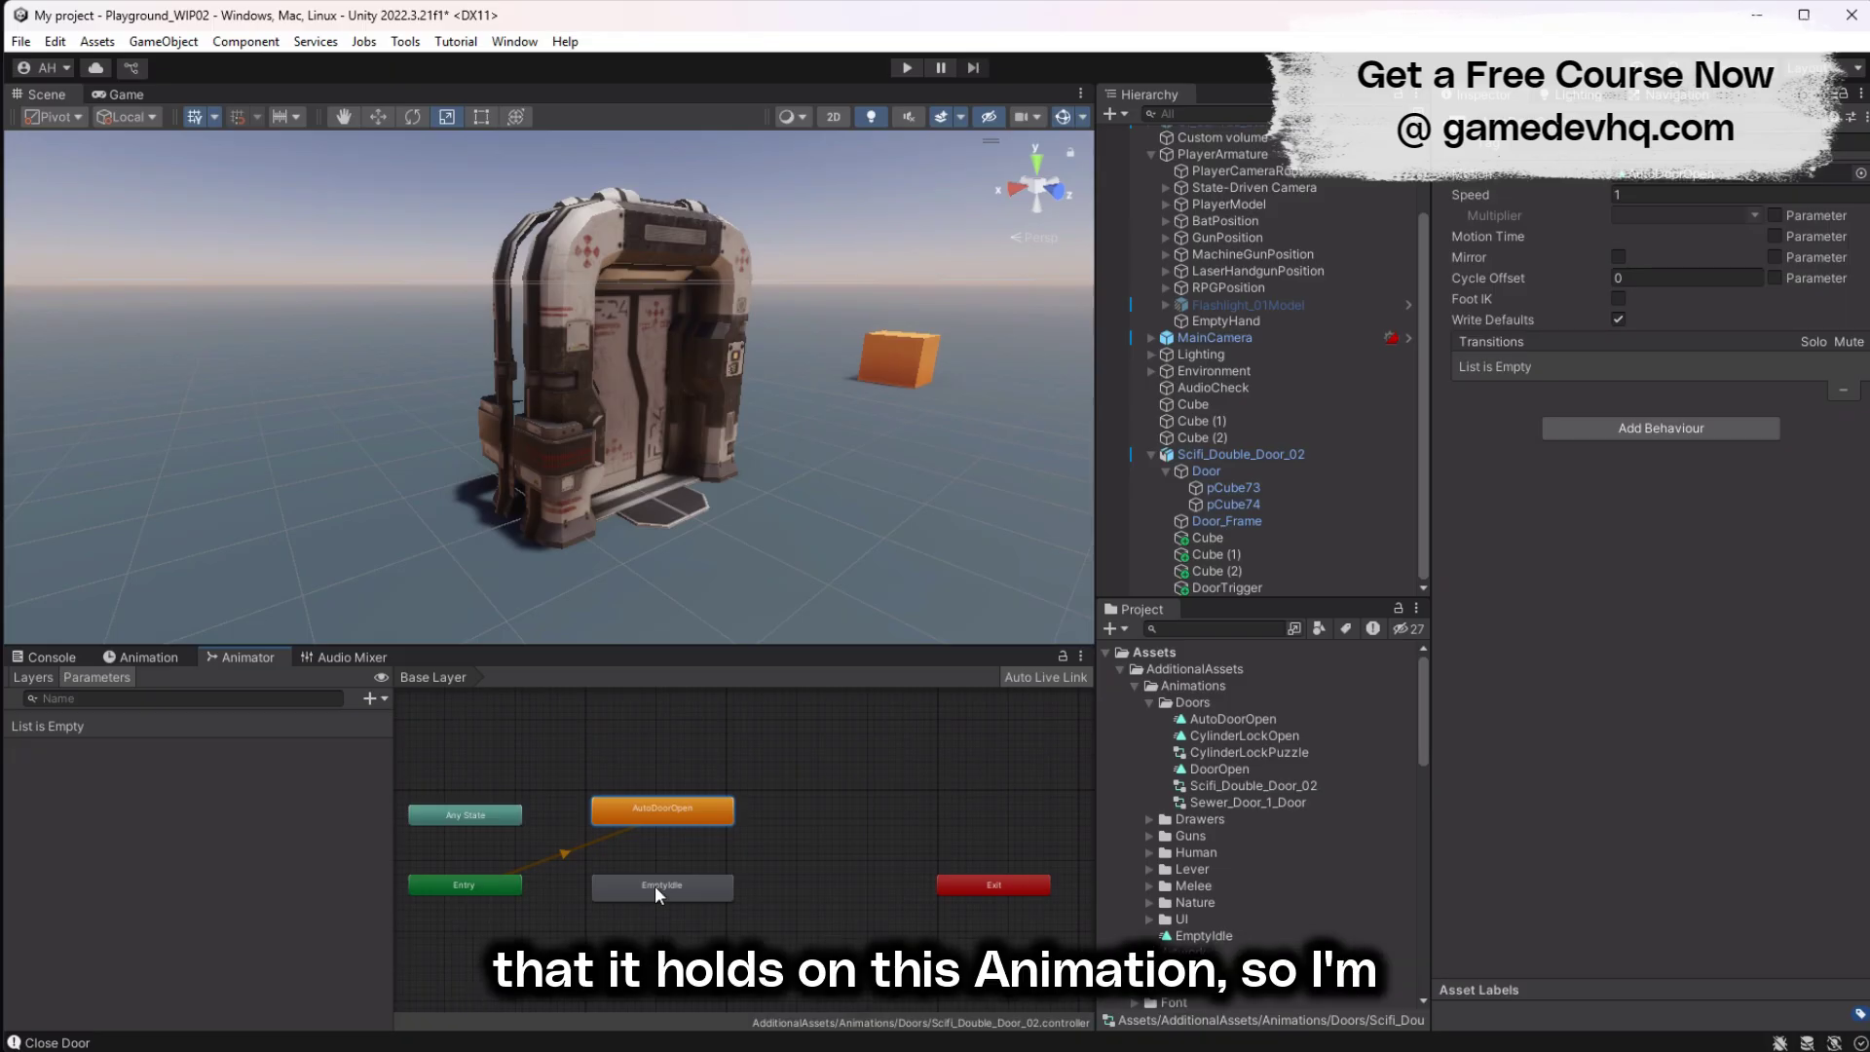
Step: Set EmptyIdle as the layer's default state and move the AutoDoorOpen state below it
right_click(672, 886)
click(754, 926)
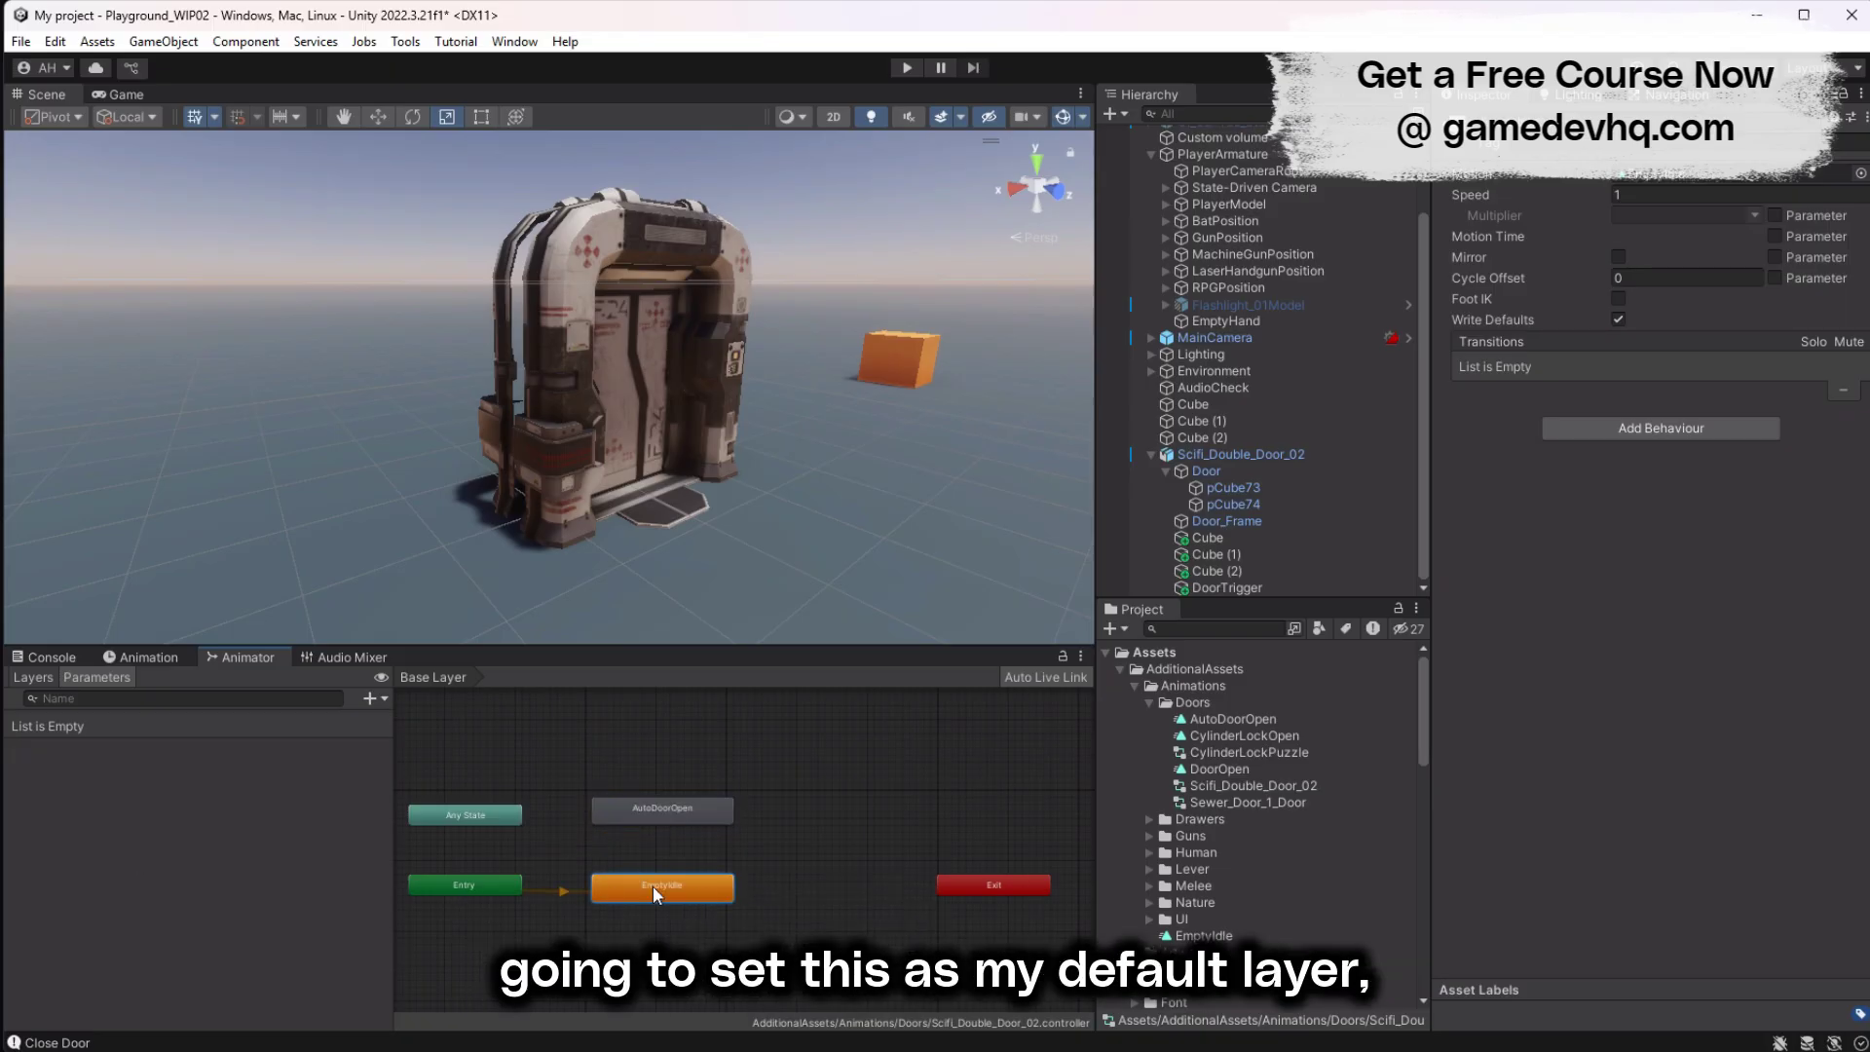
middle_drag(847, 877, 851, 759)
drag(637, 696, 798, 914)
drag(663, 873, 574, 863)
Step: Create an animation clip named AutoDoorClose in the Doors folder and add it as a state in the door's animator controller
right_click(1194, 721)
mouse_move(1252, 83)
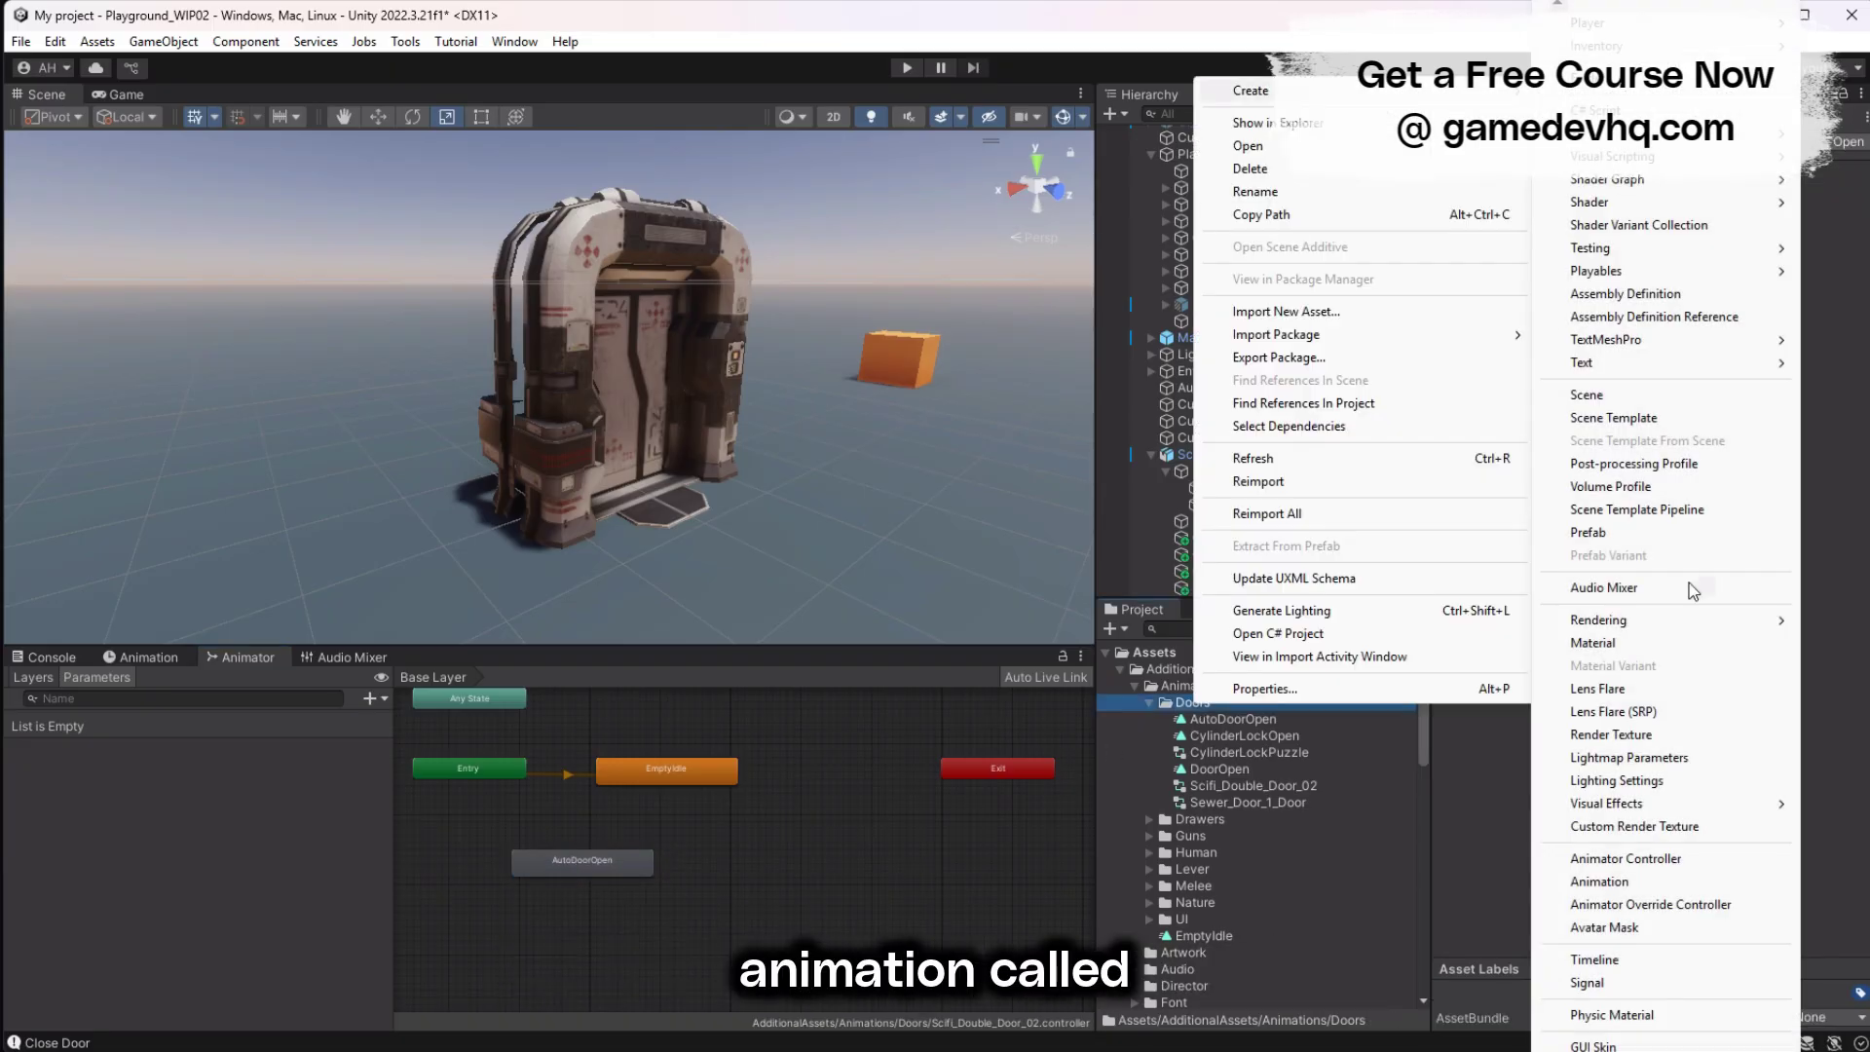
click(1632, 880)
text(AutoDoorClose)
key(Return)
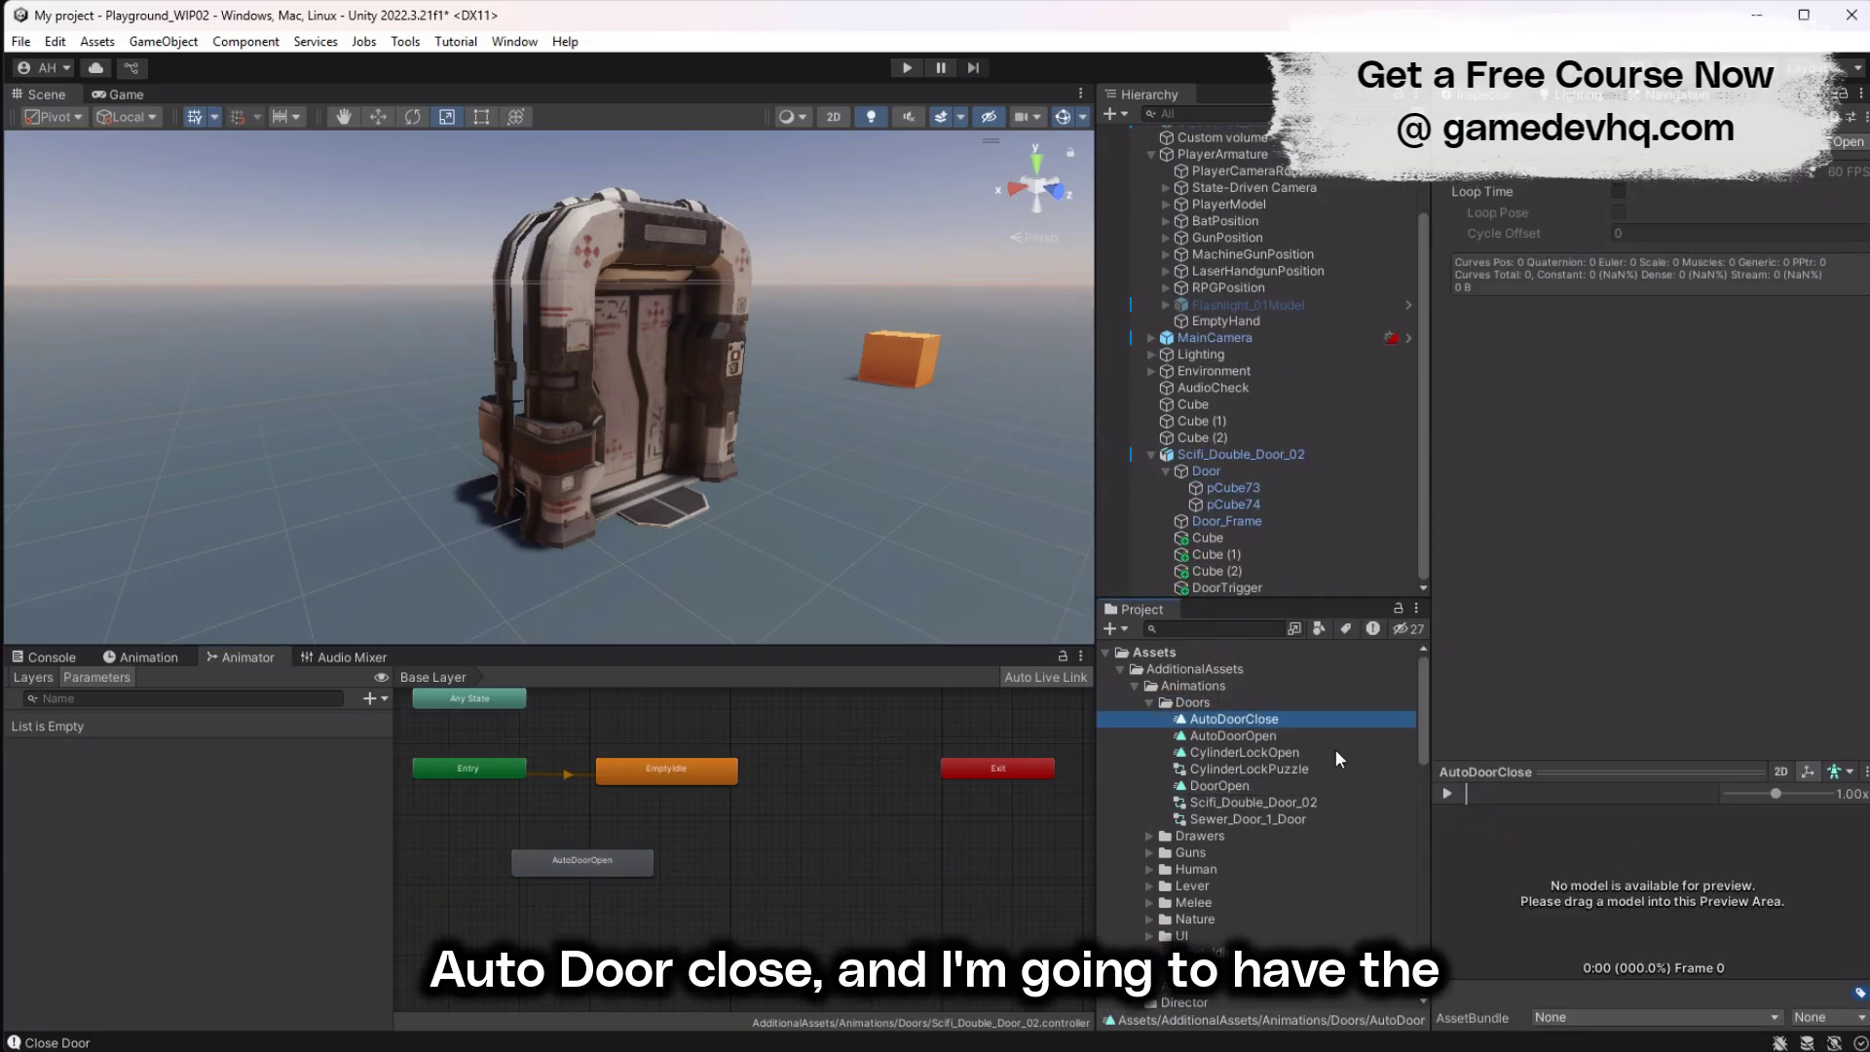
drag(1254, 721, 776, 864)
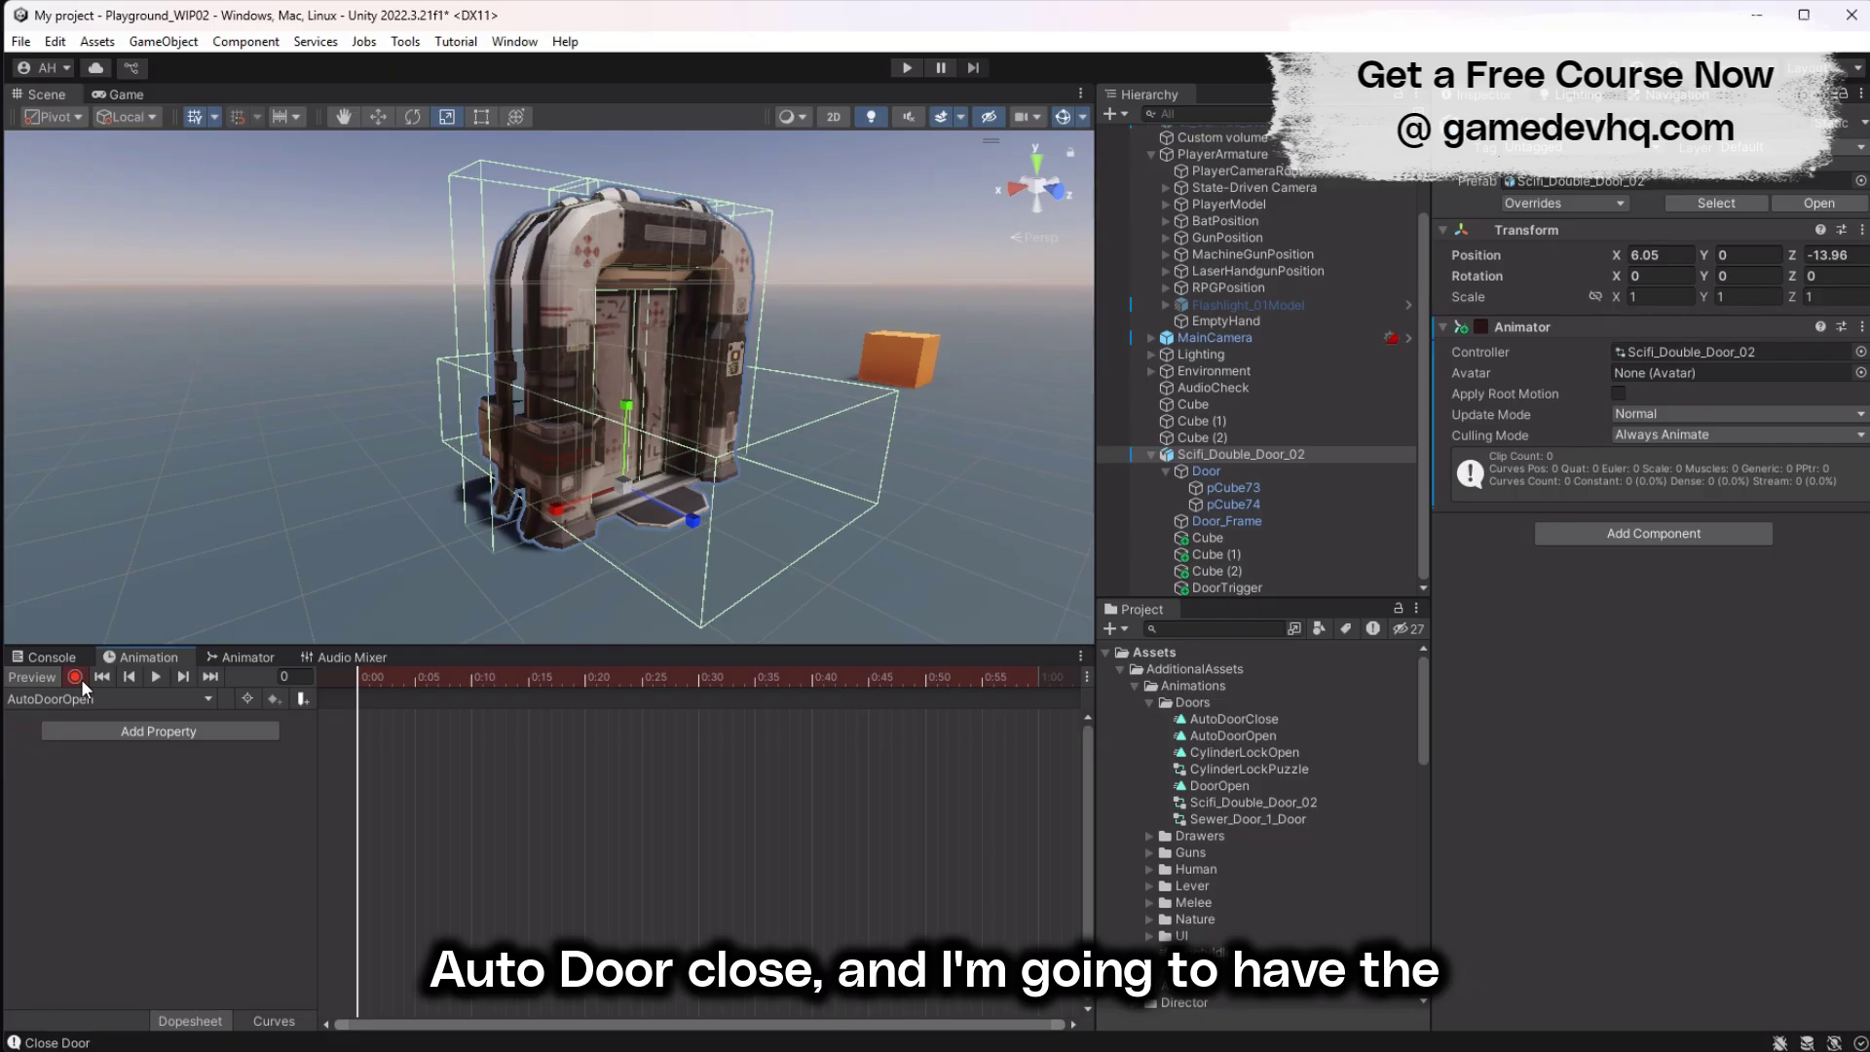
Step: Add position keys at frame 0 of the AutoDoorOpen clip for the door panels pCube73 and pCube74
click(1246, 489)
alt+drag(757, 454, 645, 470)
scroll(644, 469, up, 4)
click(1292, 504)
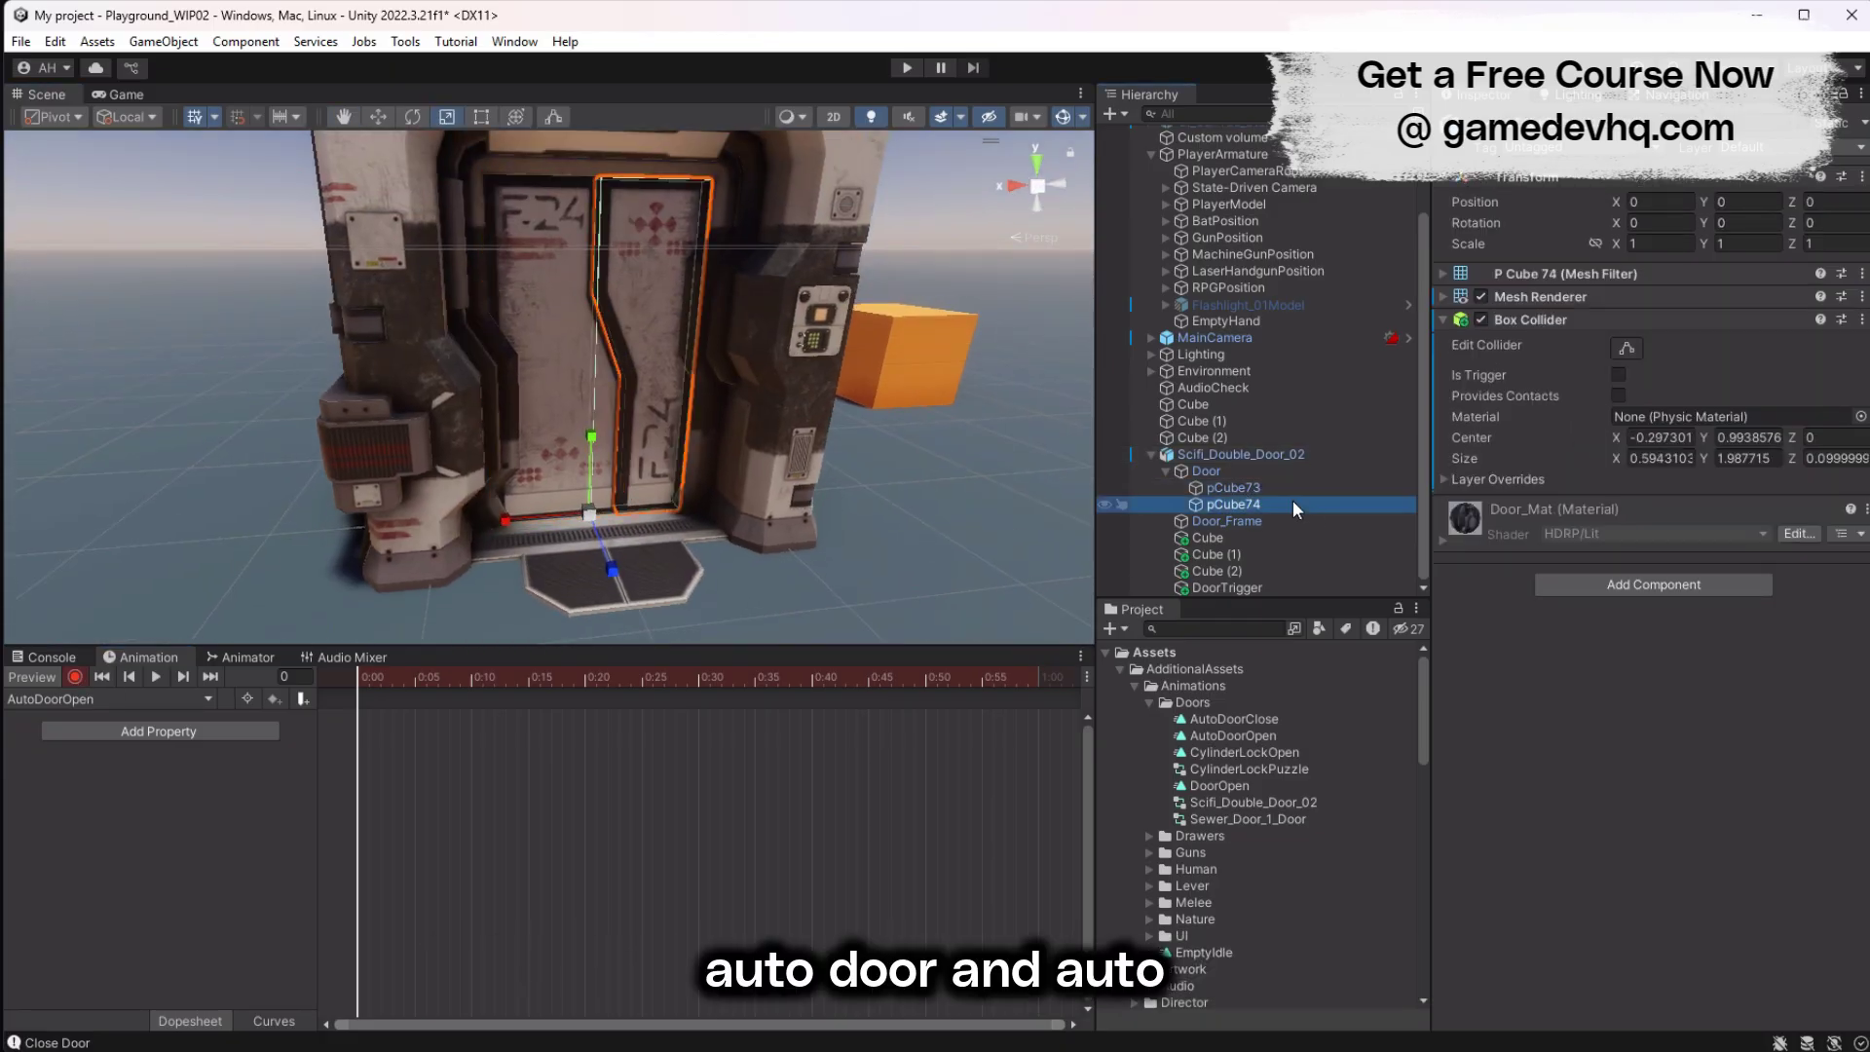
click(1250, 489)
right_click(1486, 203)
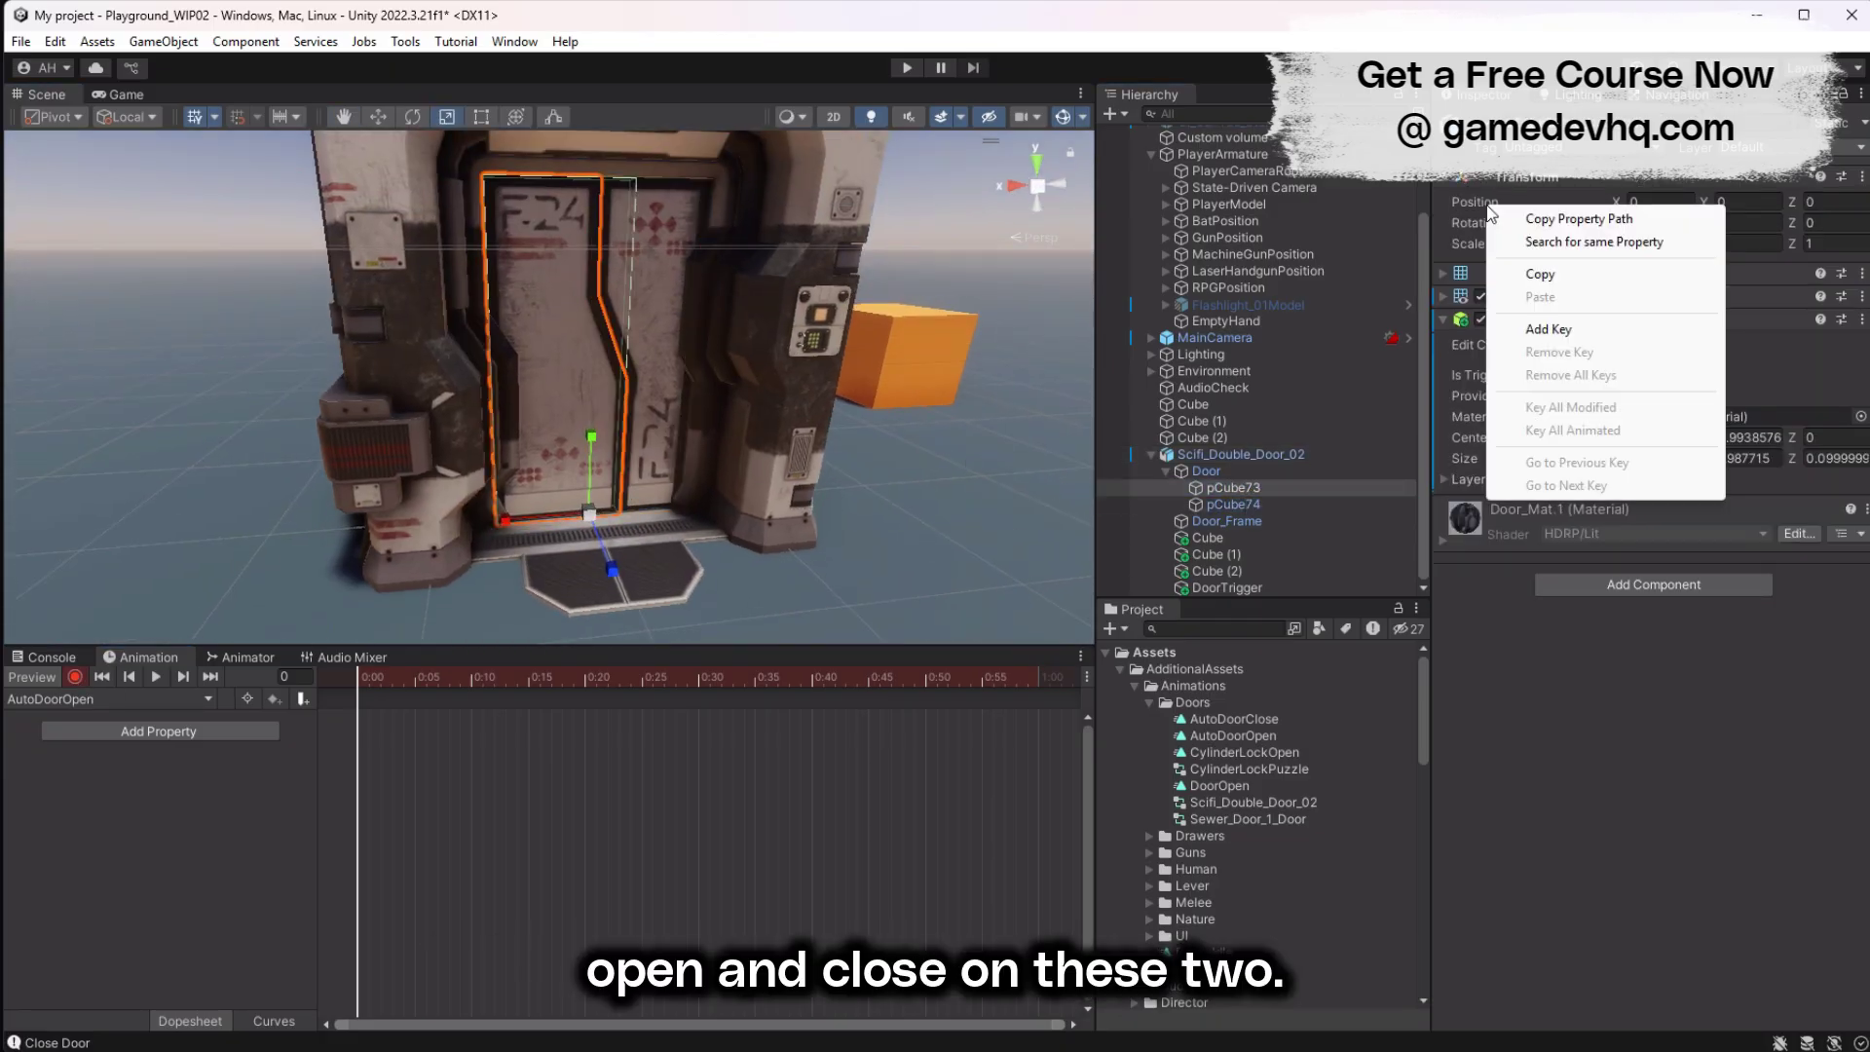
click(1577, 331)
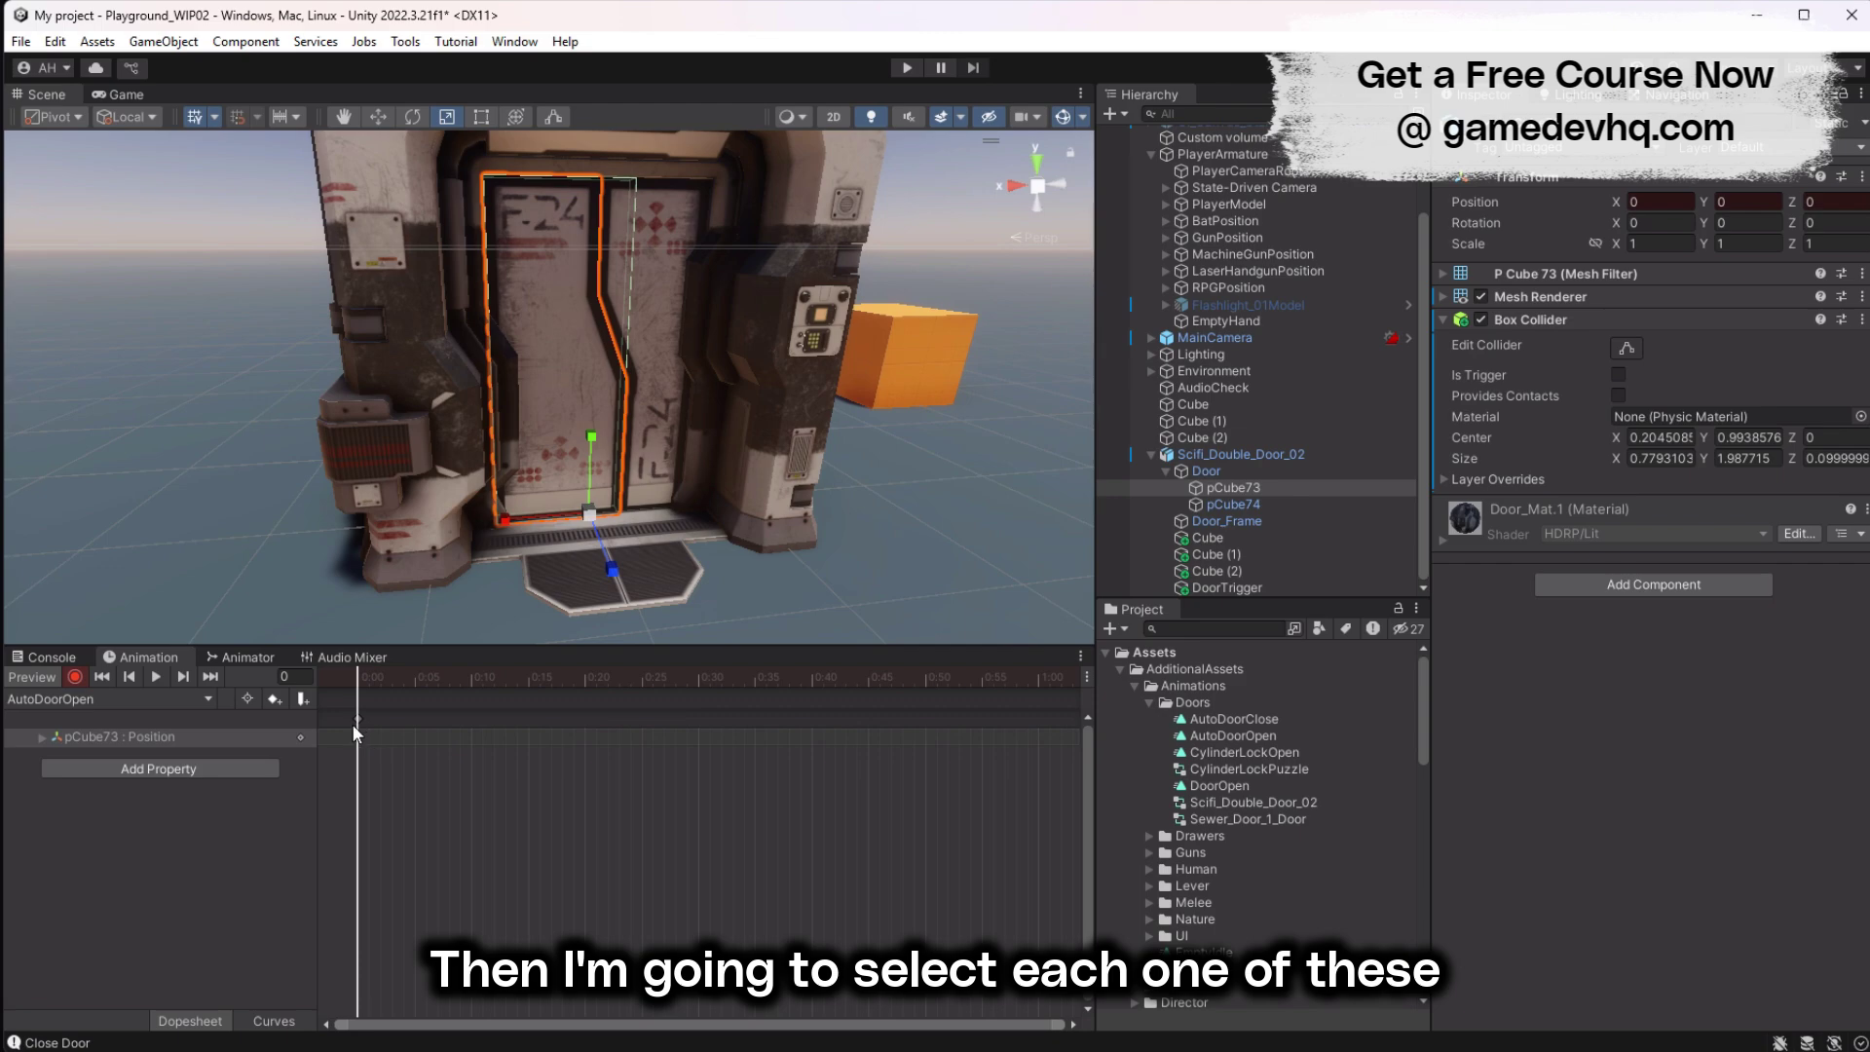
click(1266, 504)
right_click(1480, 202)
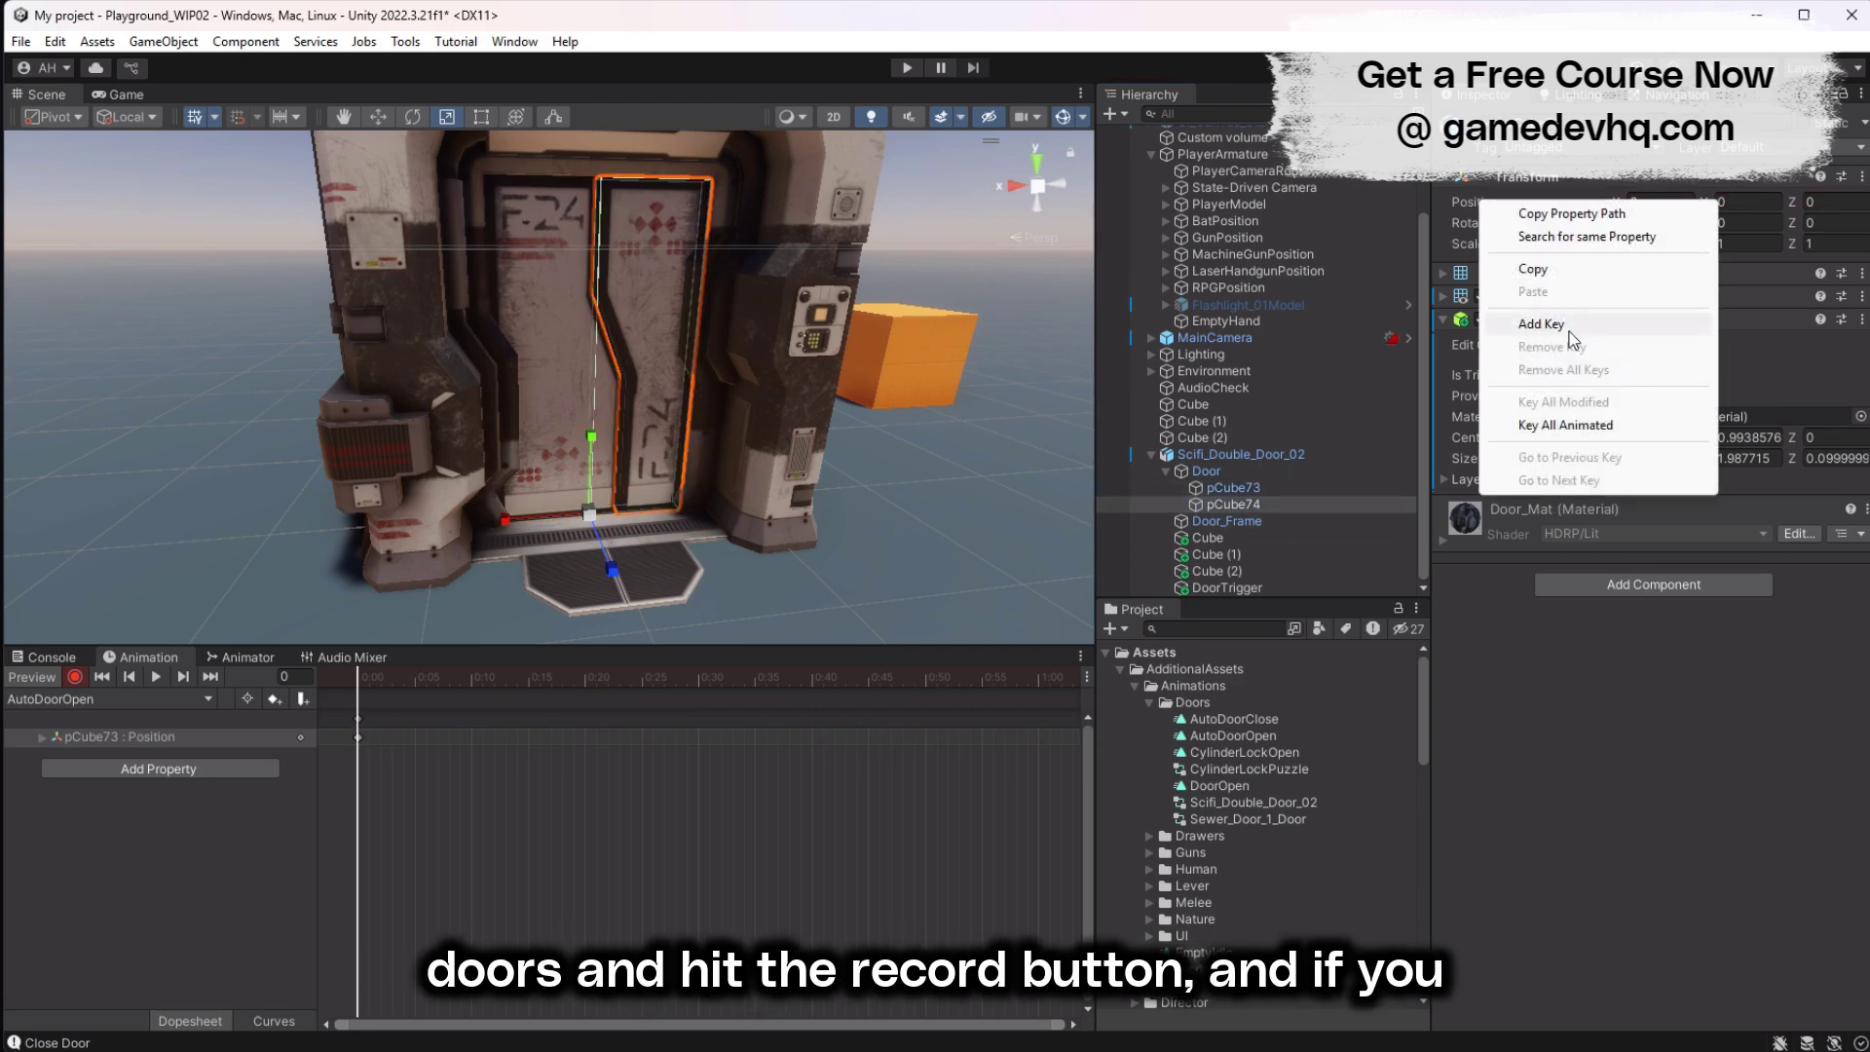
click(1558, 331)
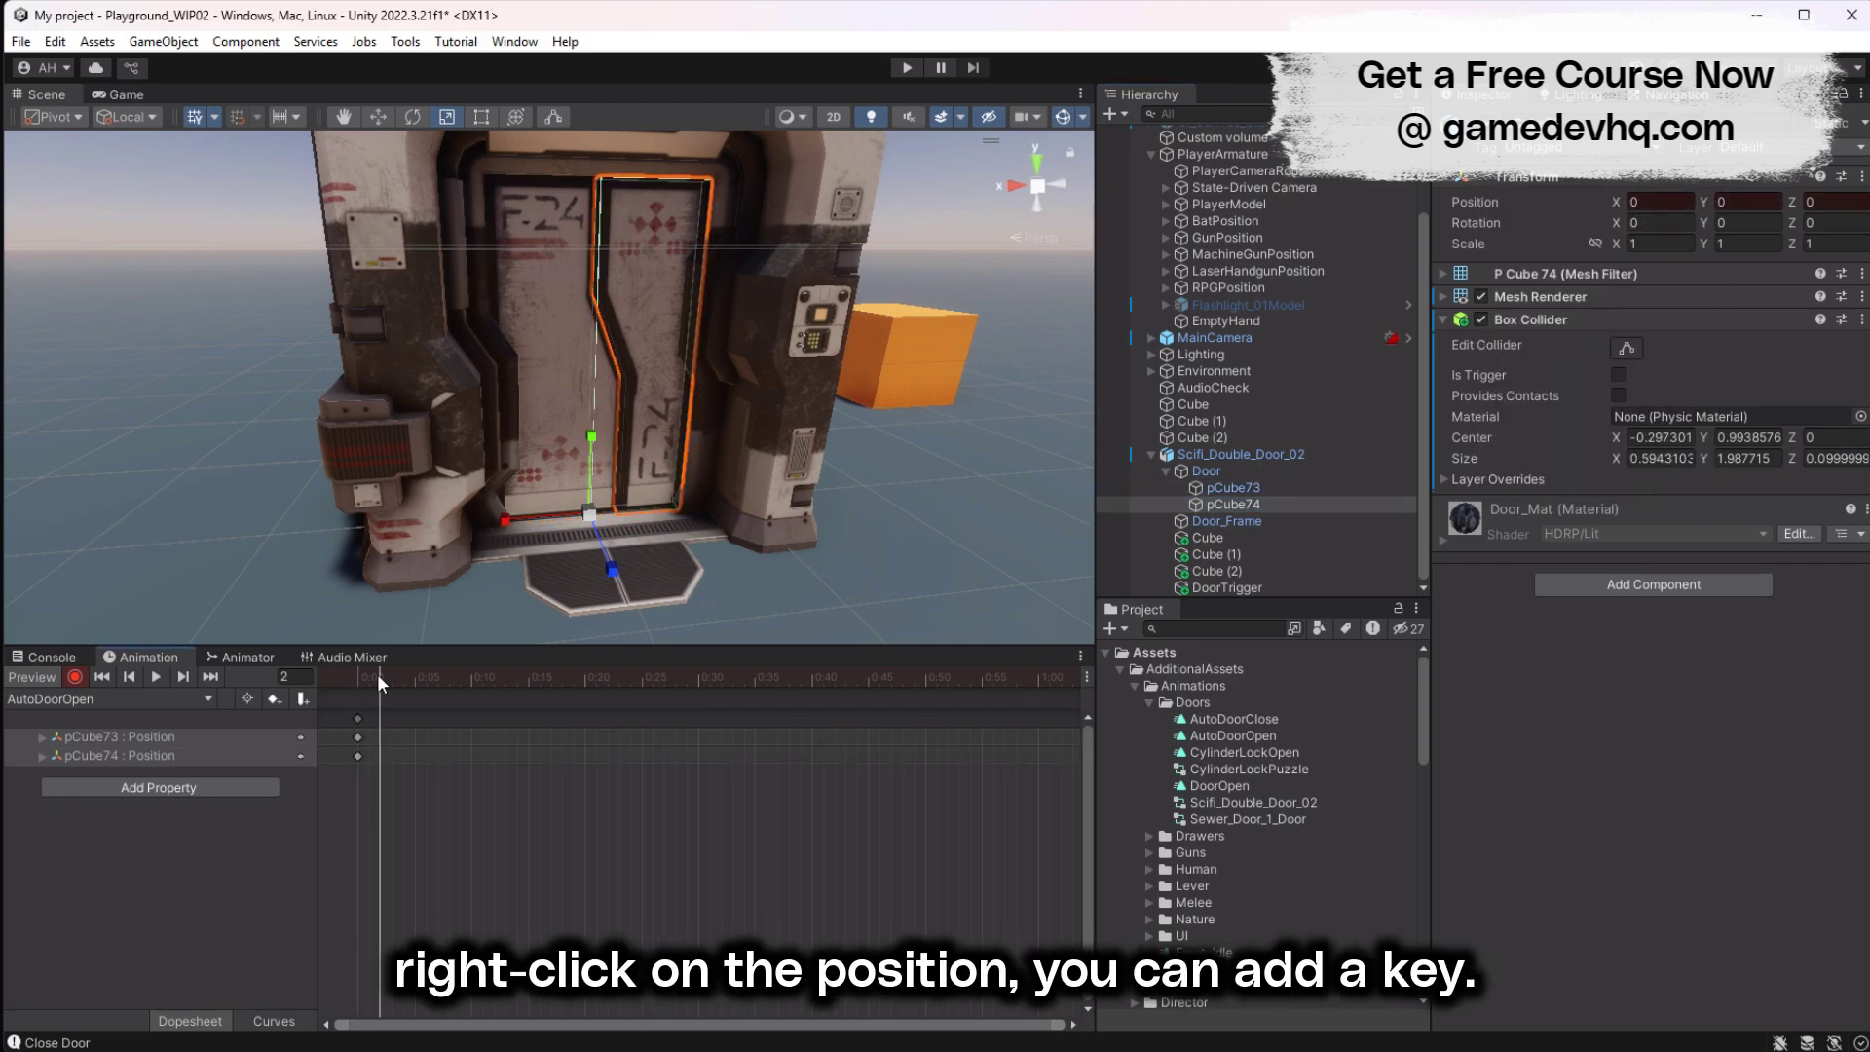
Step: Record panels pCube73 and pCube74 sliding apart into the door frame at frame 30, and preview the AutoDoorOpen clip
drag(598, 672, 698, 674)
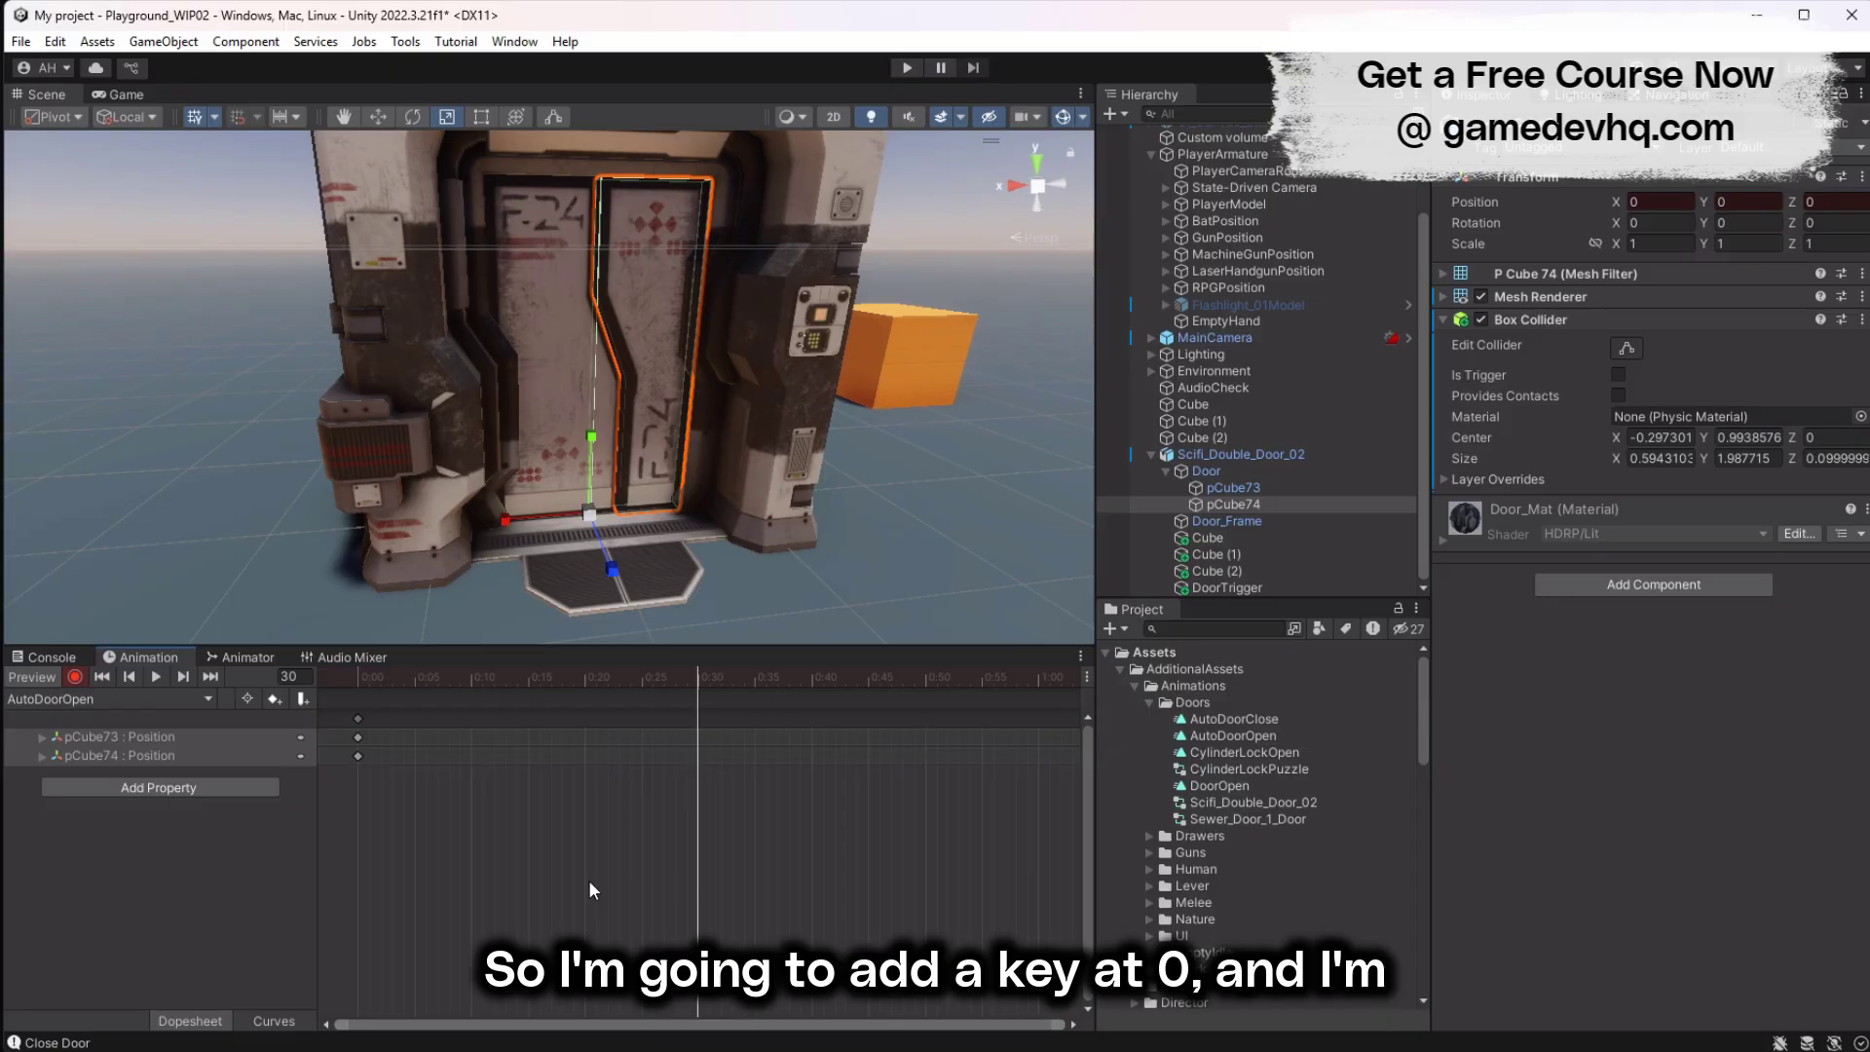
key(w)
drag(522, 510, 400, 519)
click(1254, 489)
click(155, 676)
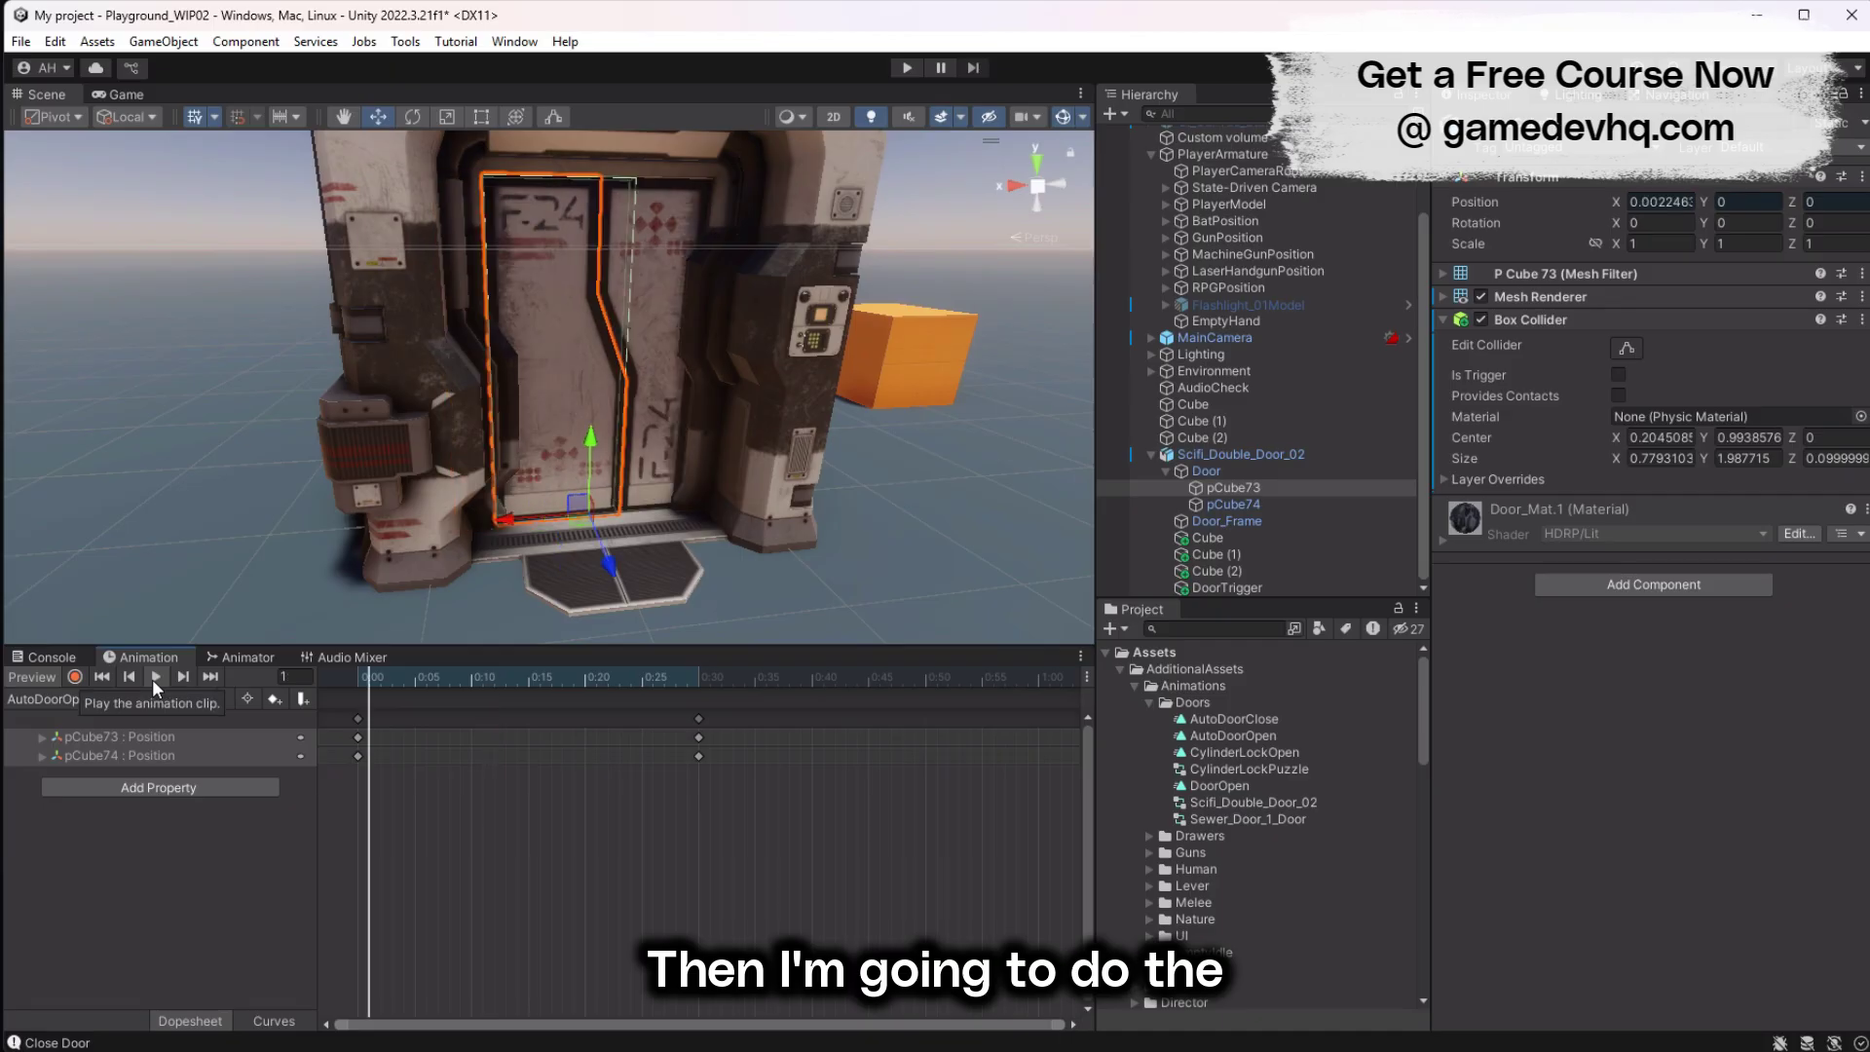
click(153, 680)
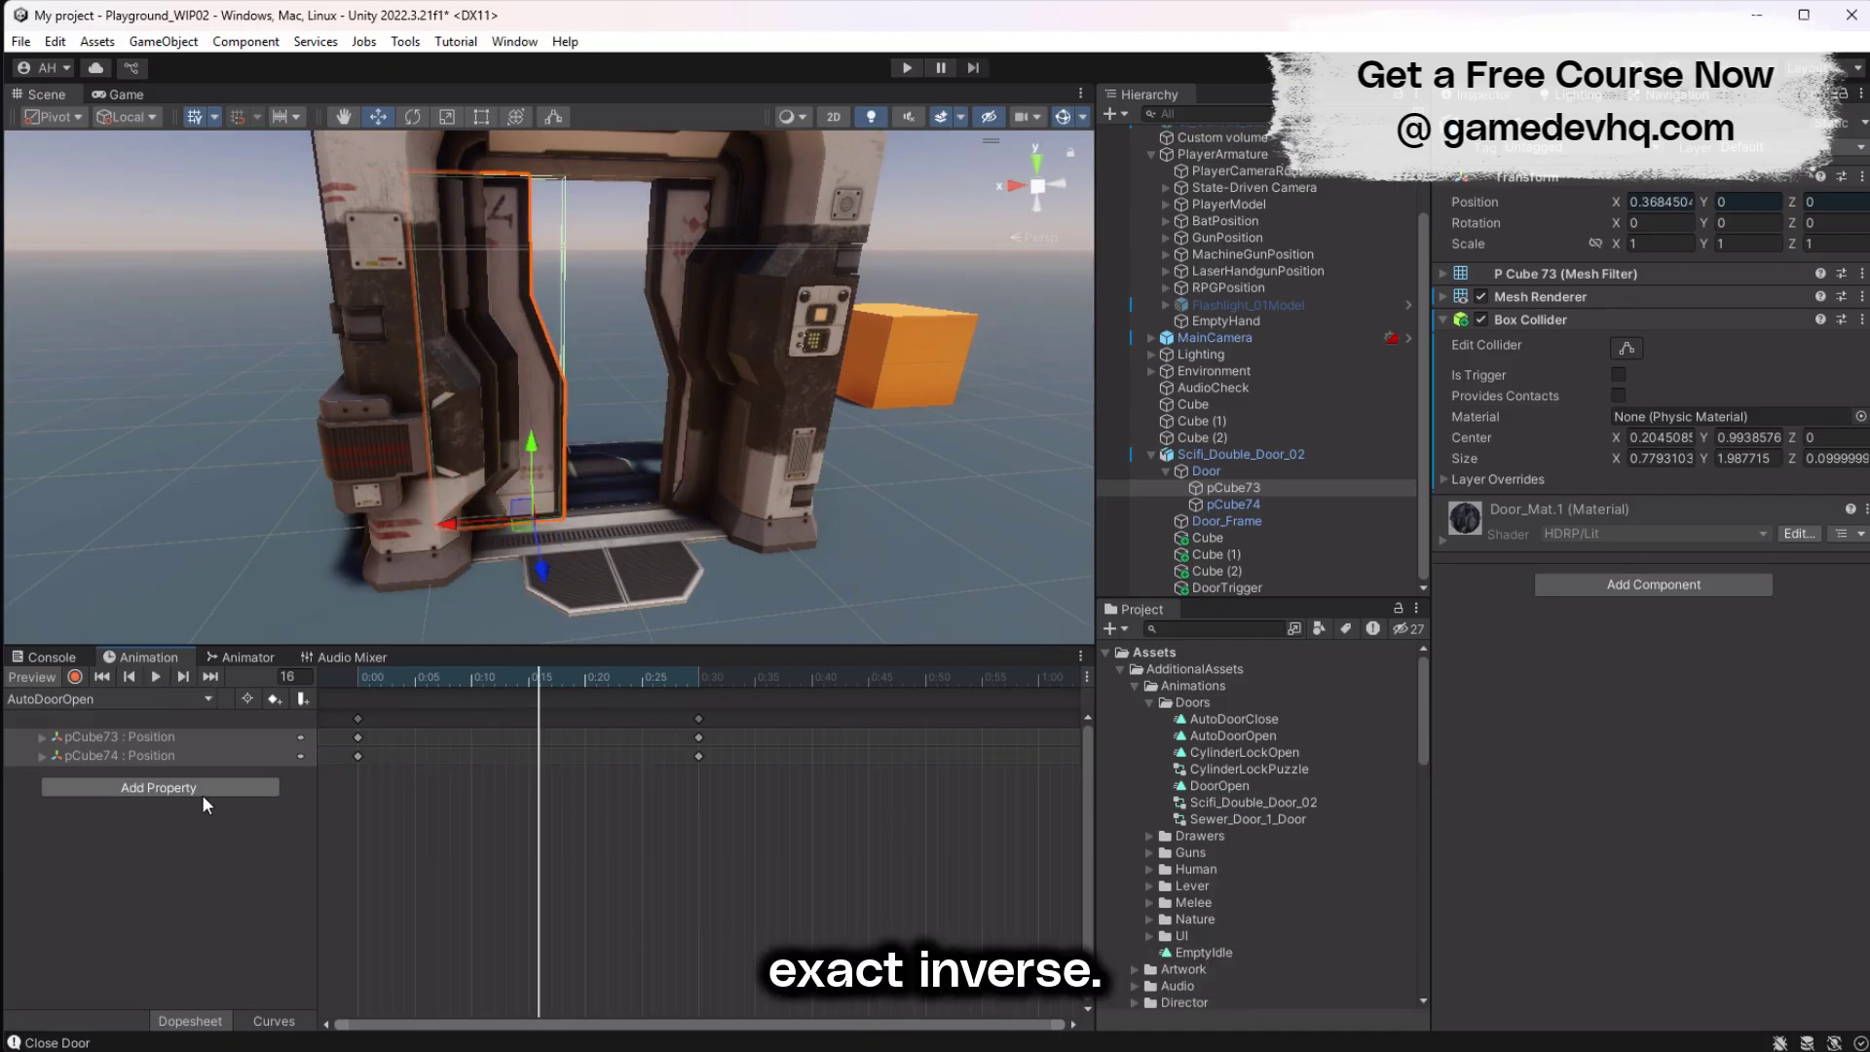
Step: Select all position keyframes of both door panels in the AutoDoorOpen clip and copy them
click(137, 700)
click(115, 723)
click(119, 700)
click(115, 742)
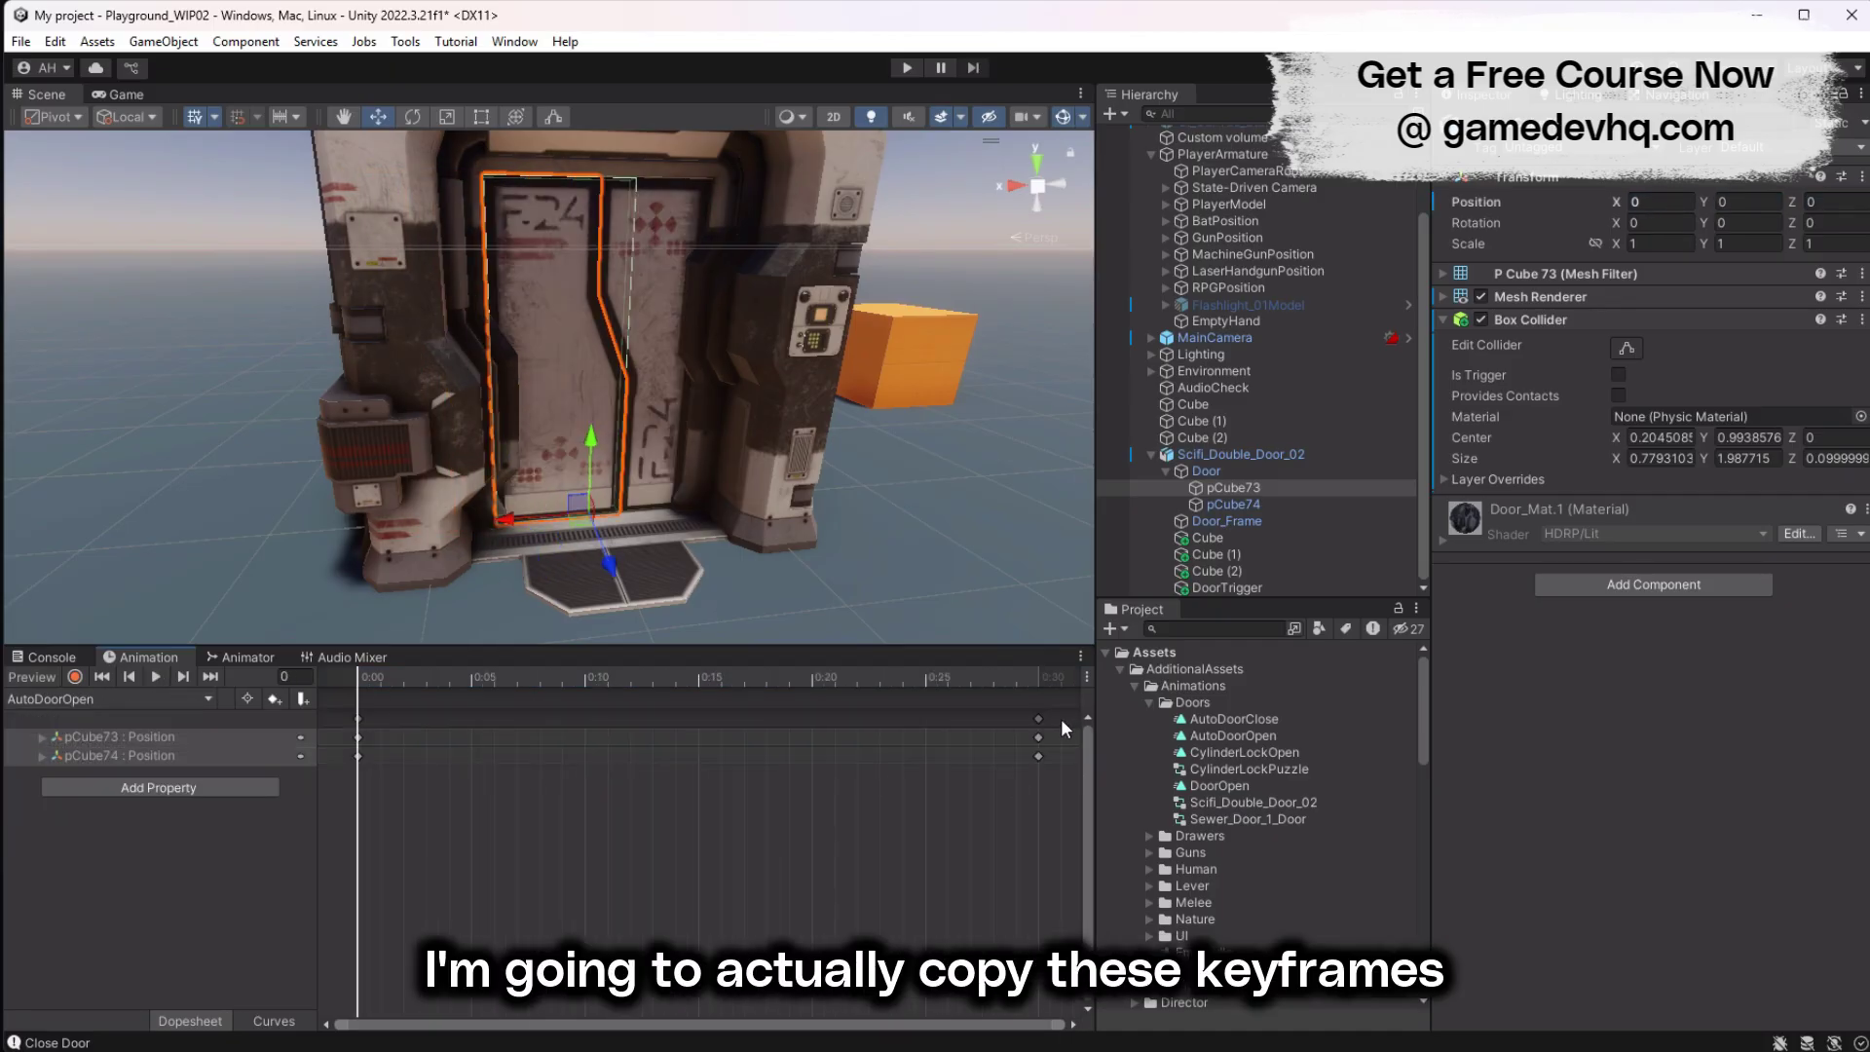
drag(1060, 723, 283, 852)
key(ctrl+c)
Step: Paste the copied keyframes into the AutoDoorClose clip at frame 0 and scrub through the motion
click(115, 698)
click(58, 717)
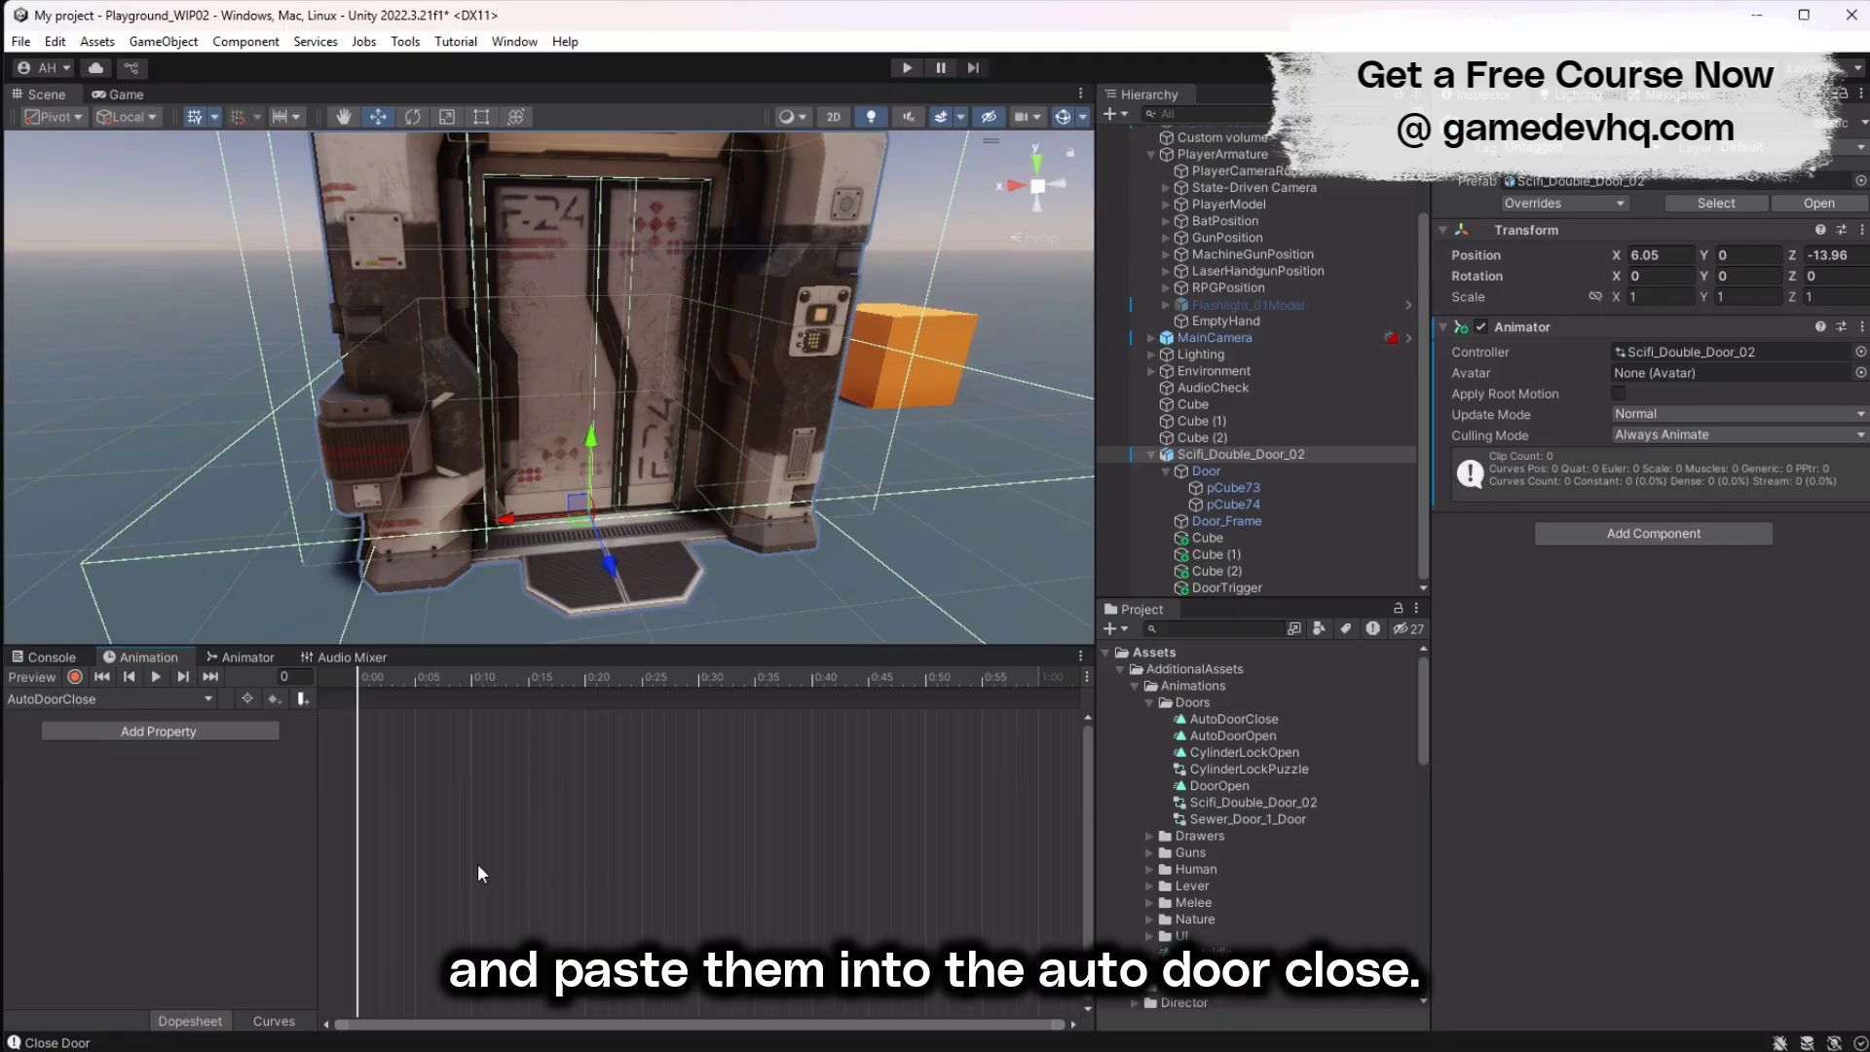
key(ctrl+v)
click(405, 680)
drag(405, 679, 571, 734)
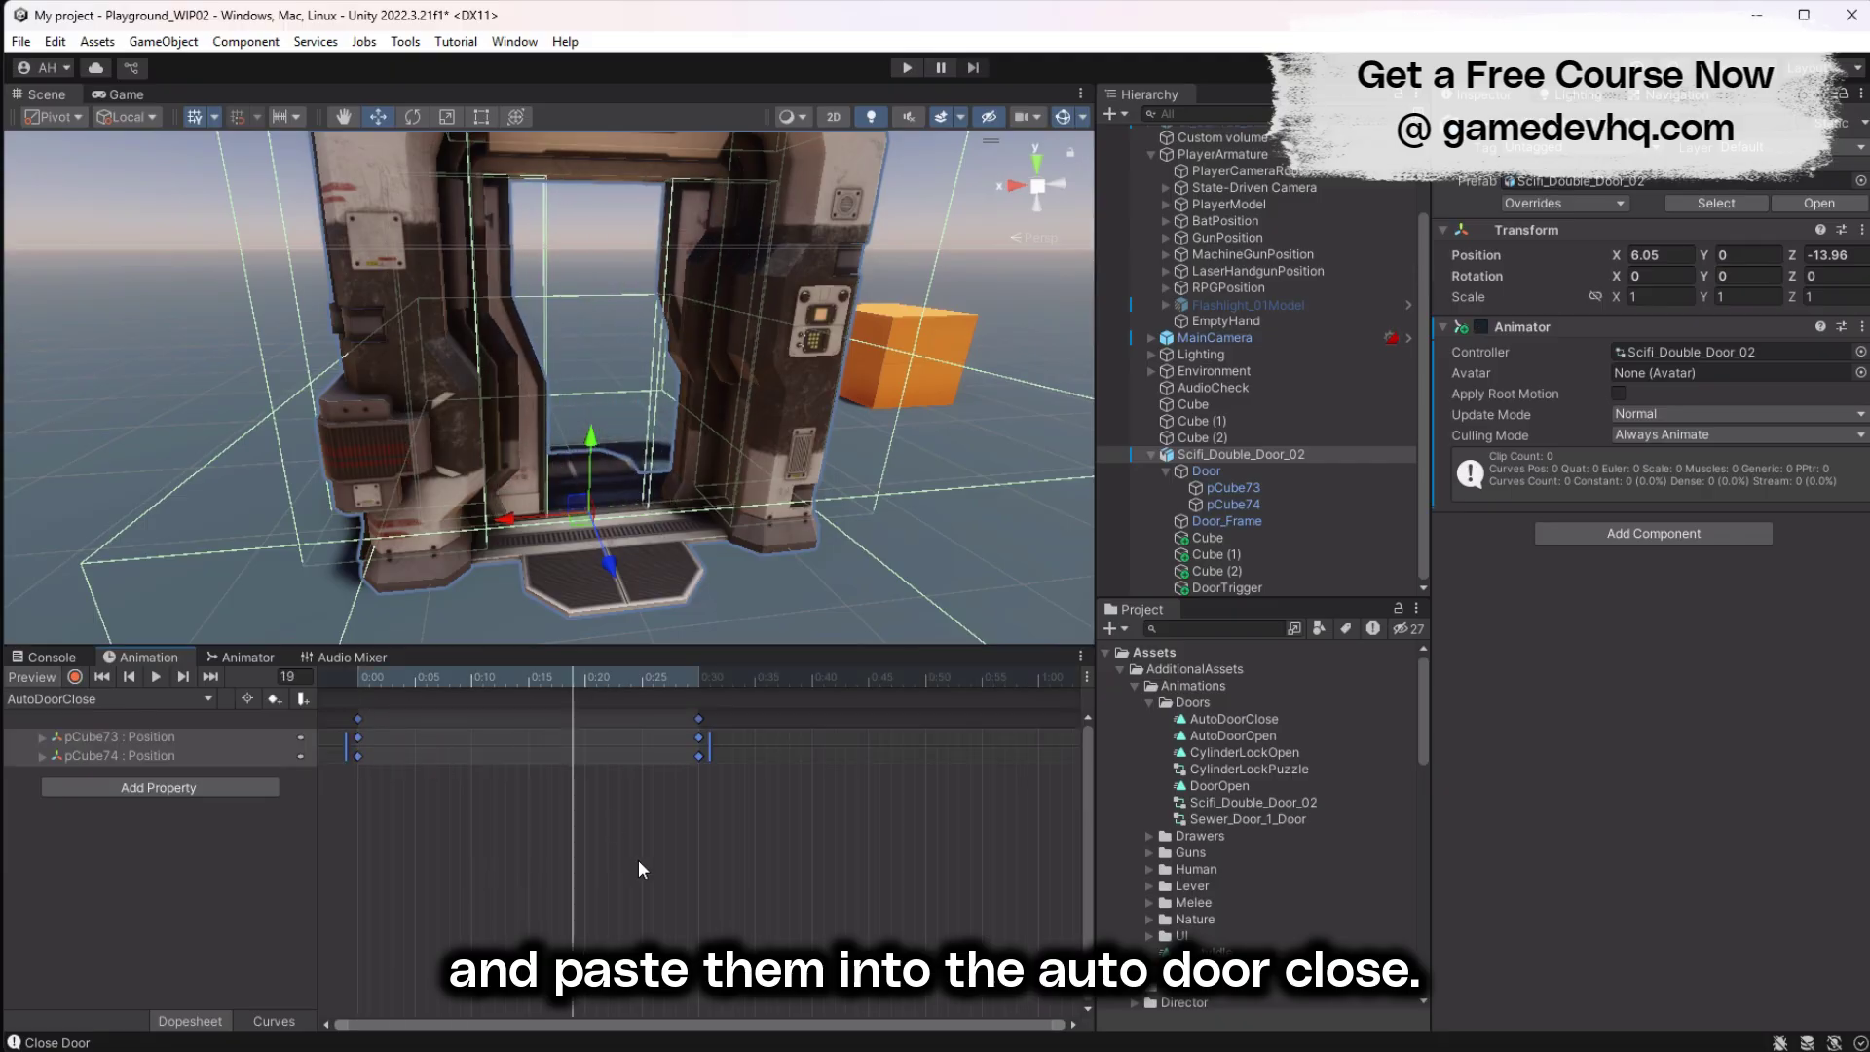
Step: Swap the keyframes of both door panels in the AutoDoorClose clip so it starts open and ends closed, and preview it
mouse_move(698, 718)
mouse_down()
mouse_move(404, 721)
mouse_move(698, 721)
mouse_up()
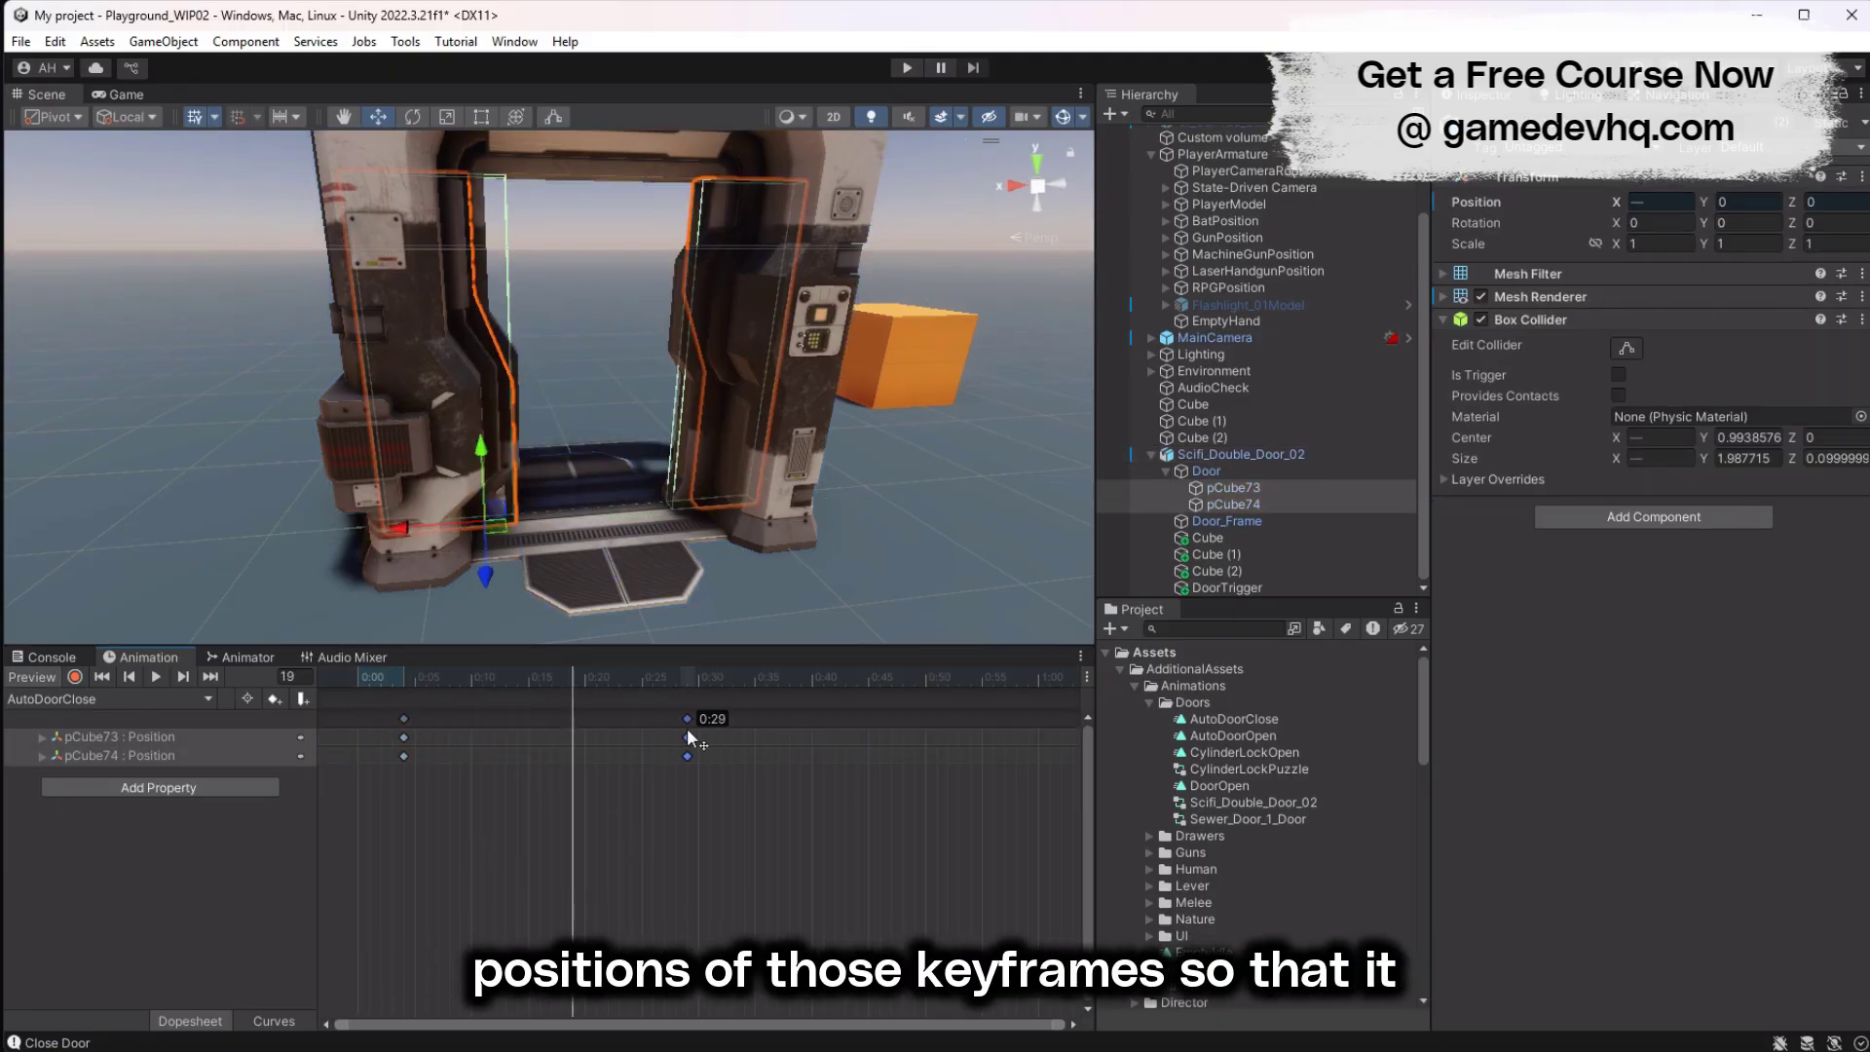
drag(404, 720, 359, 721)
click(157, 676)
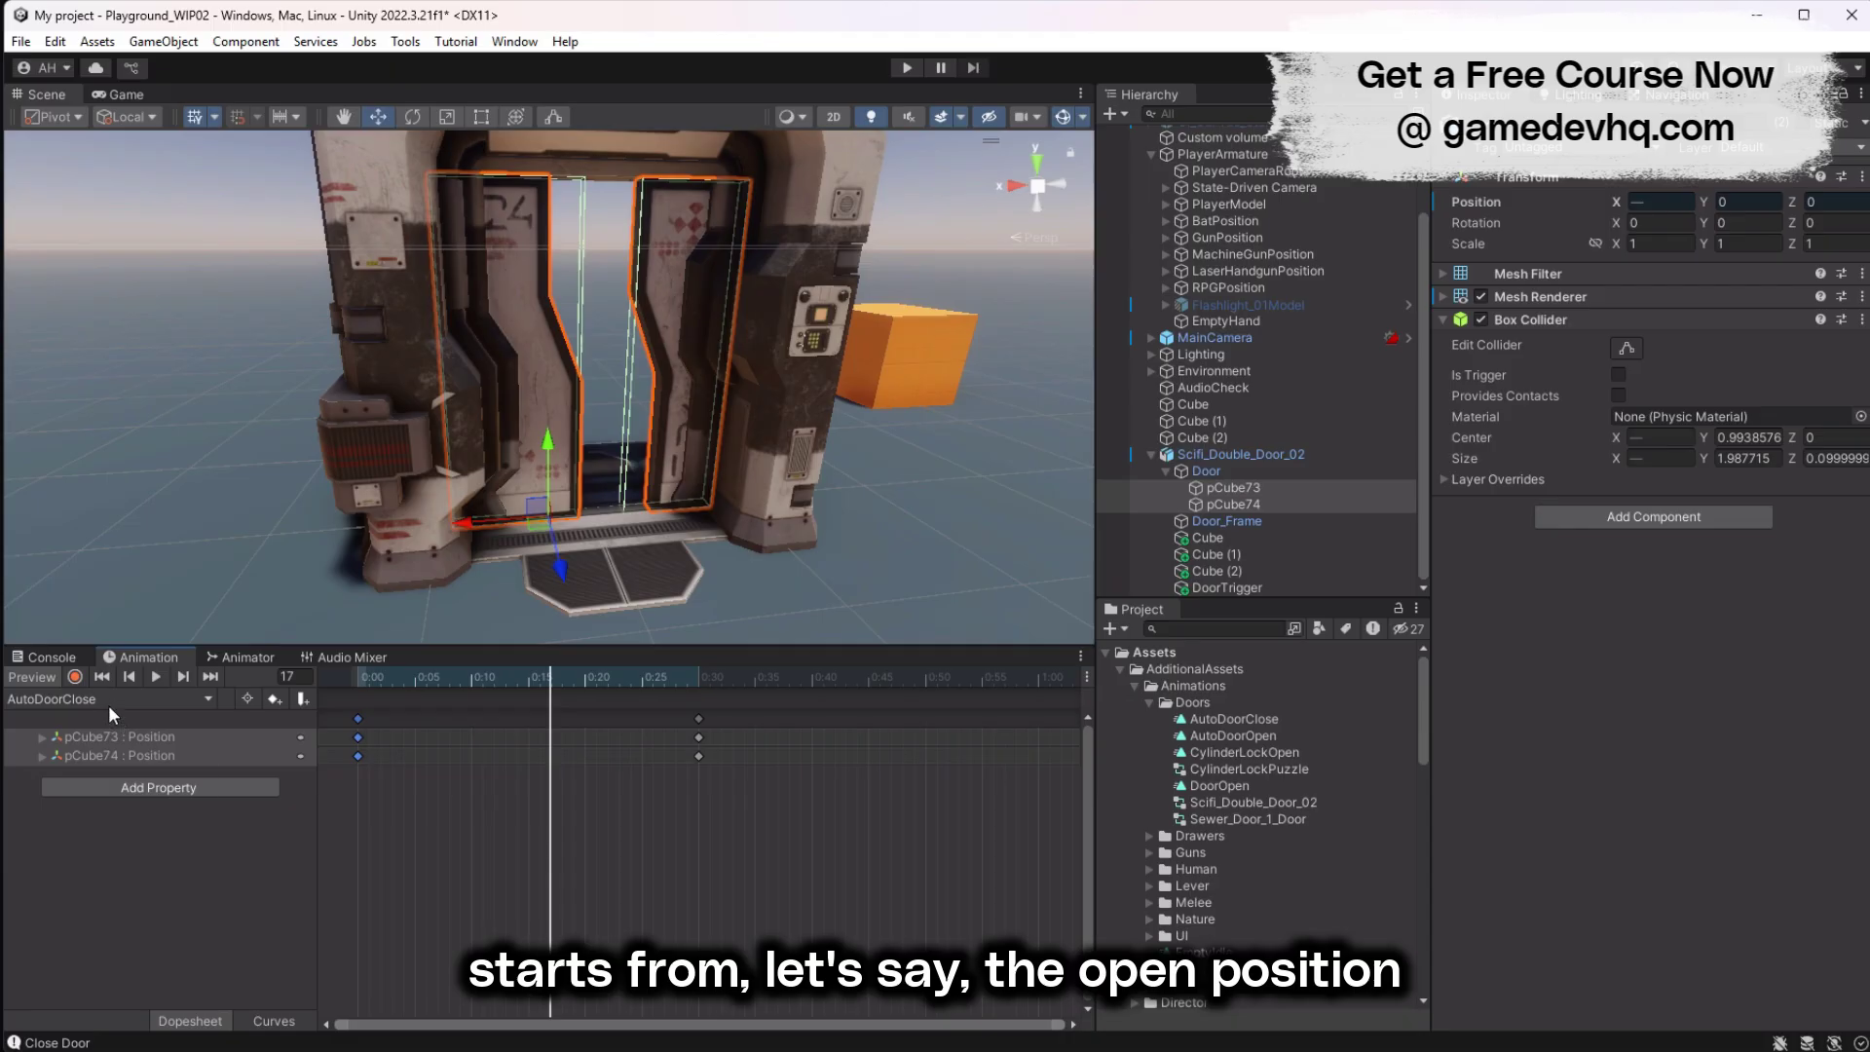
Step: Make a transition from the EmptyIdle state to AutoDoorClose in the door's animator controller
click(244, 658)
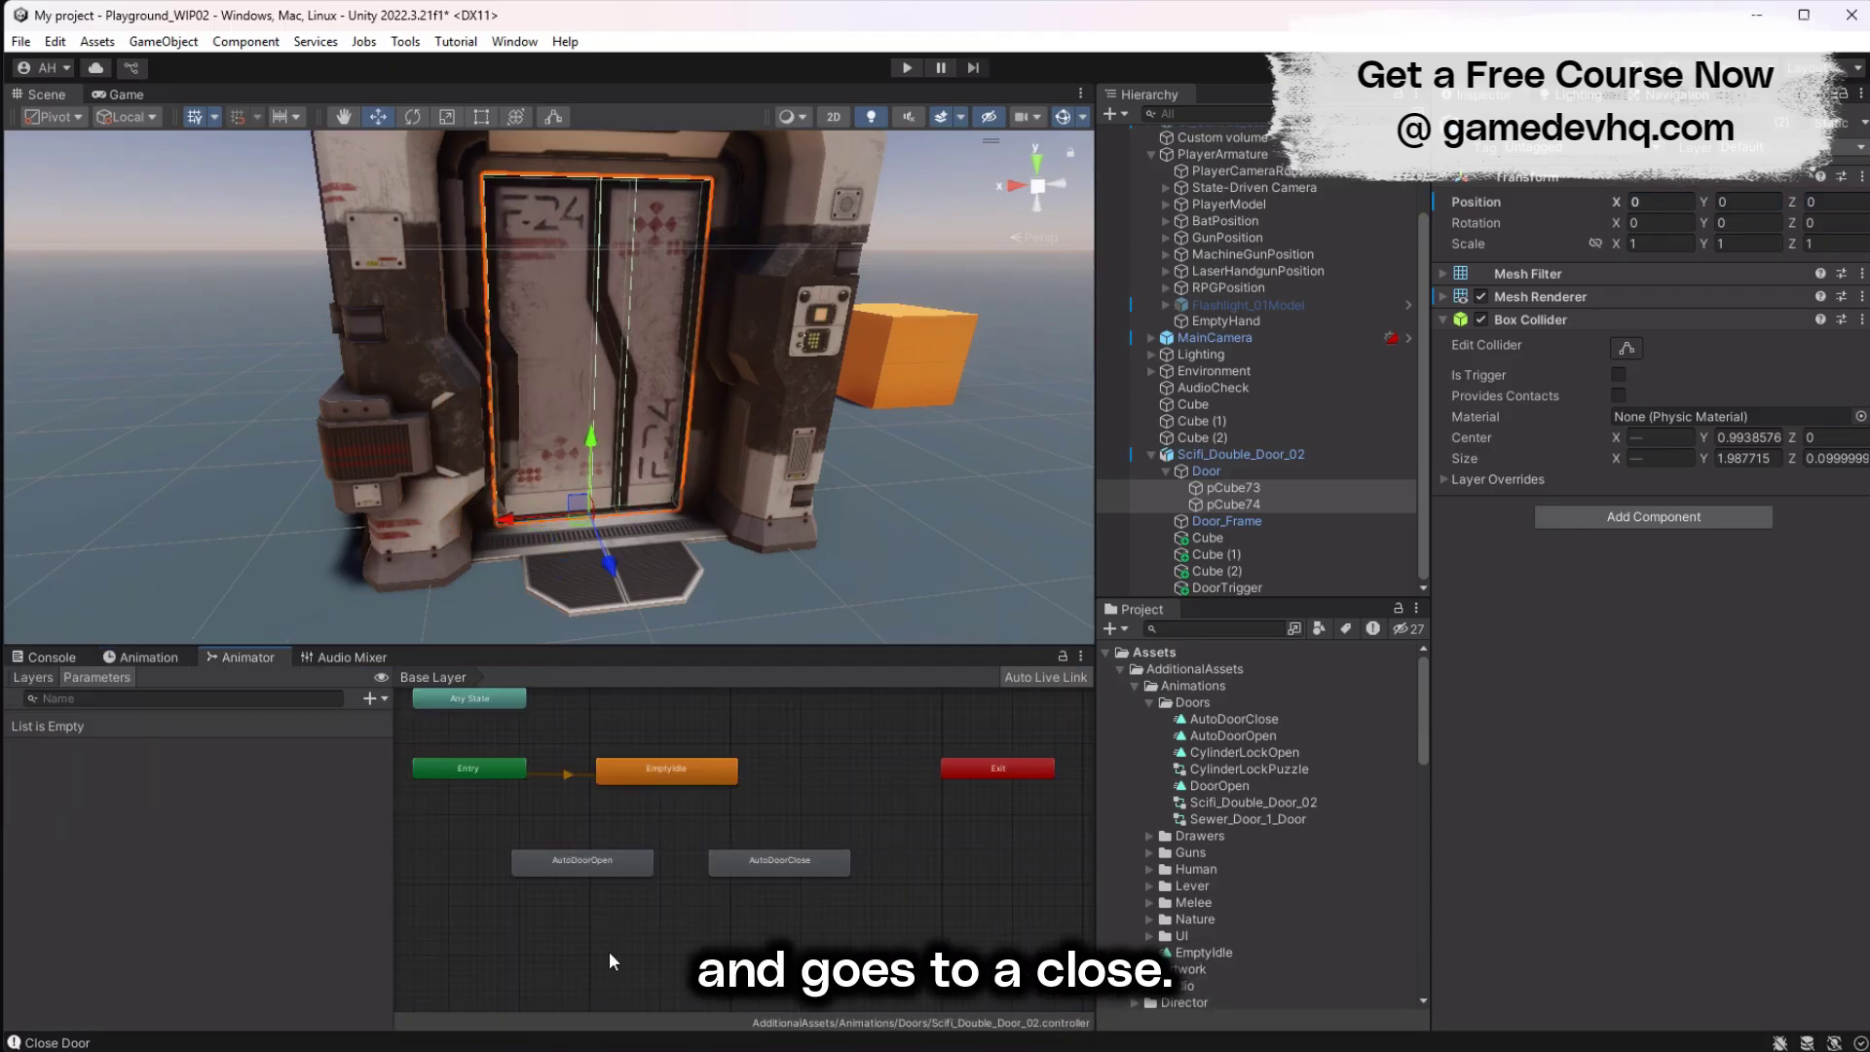
right_click(681, 776)
click(740, 789)
click(779, 860)
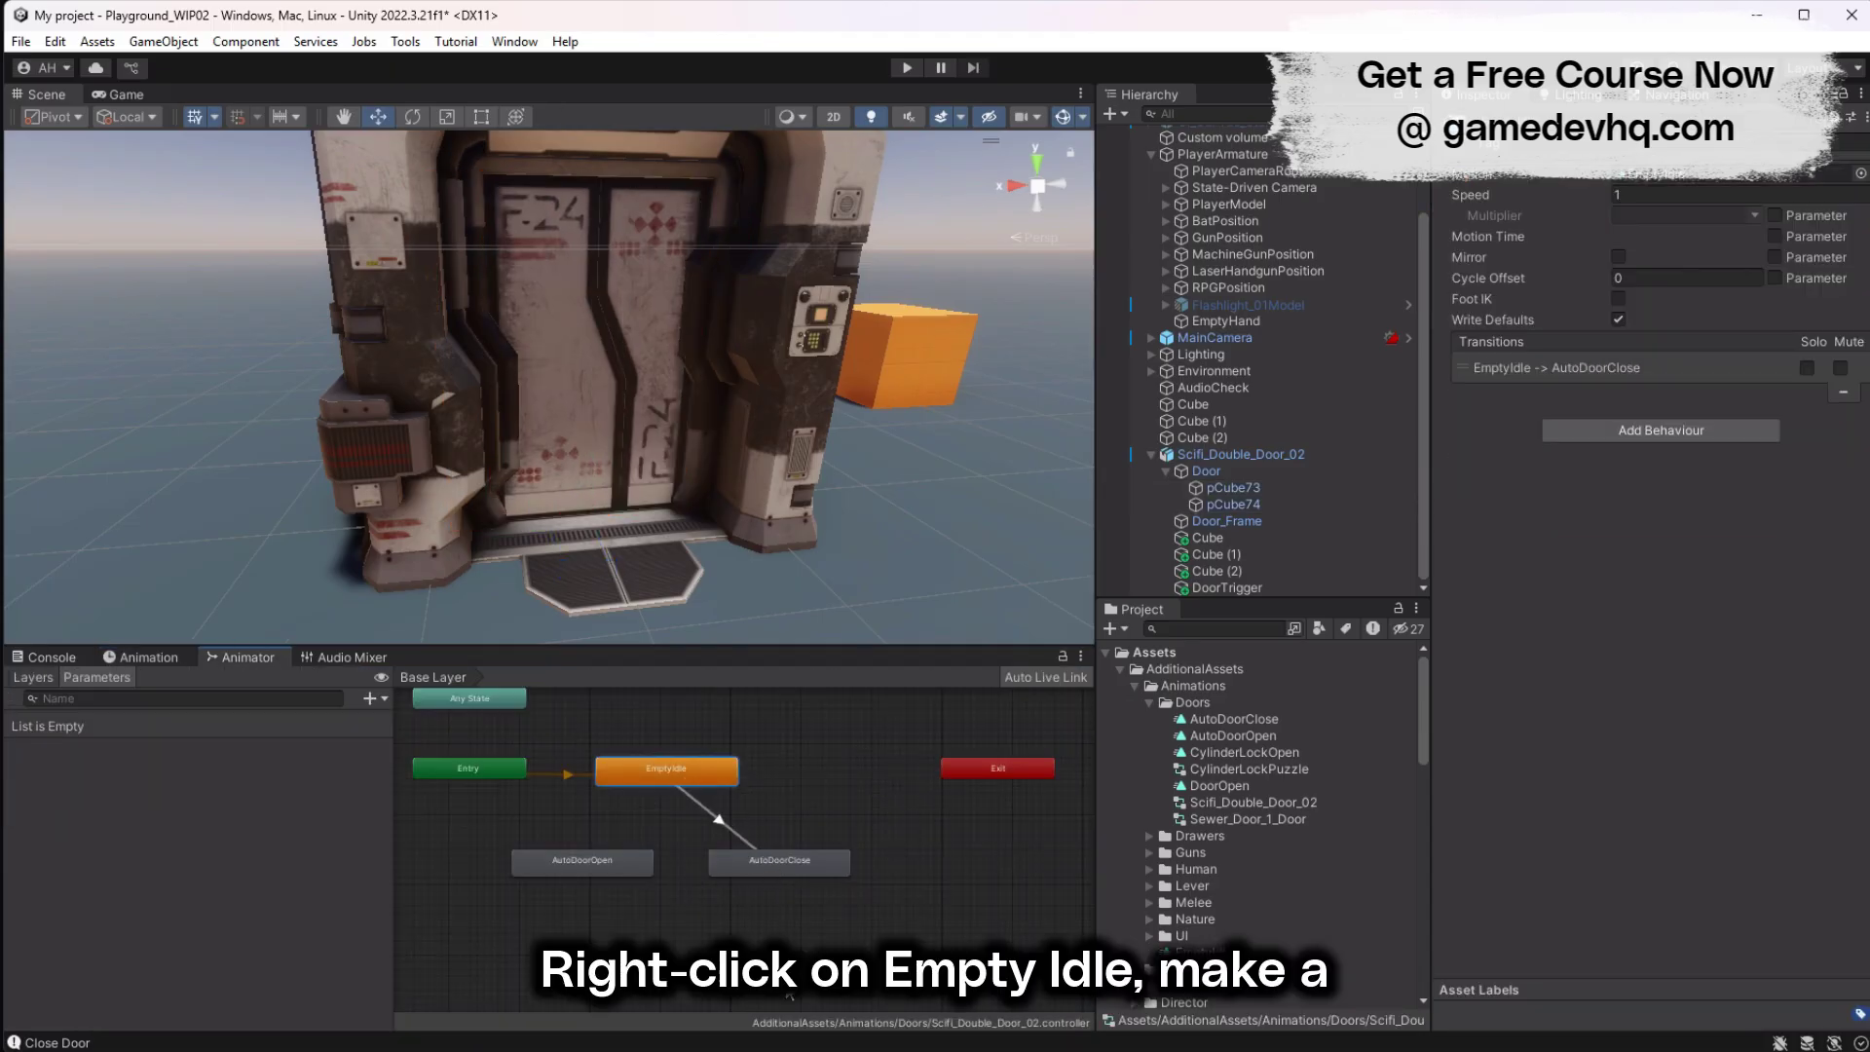
Step: Make transitions in both directions between the AutoDoorClose and AutoDoorOpen states
right_click(775, 863)
click(814, 878)
click(592, 859)
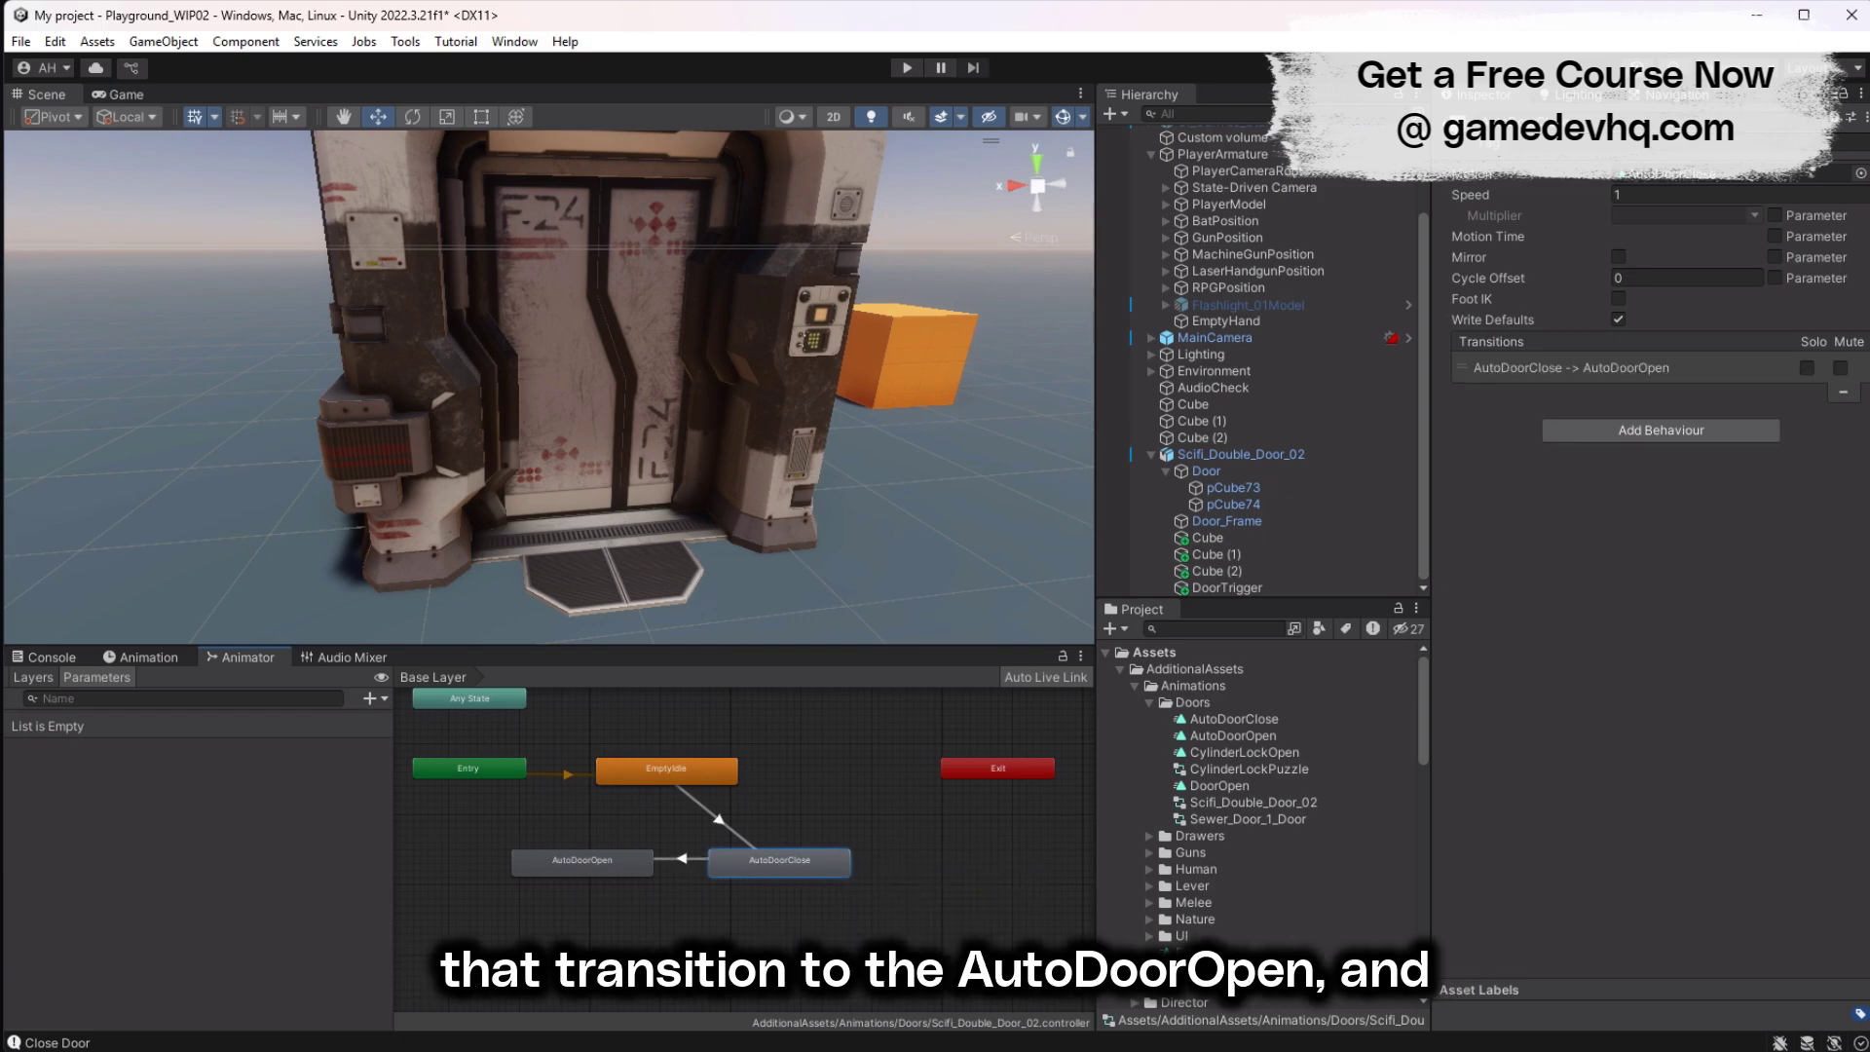
right_click(605, 862)
click(628, 882)
click(779, 865)
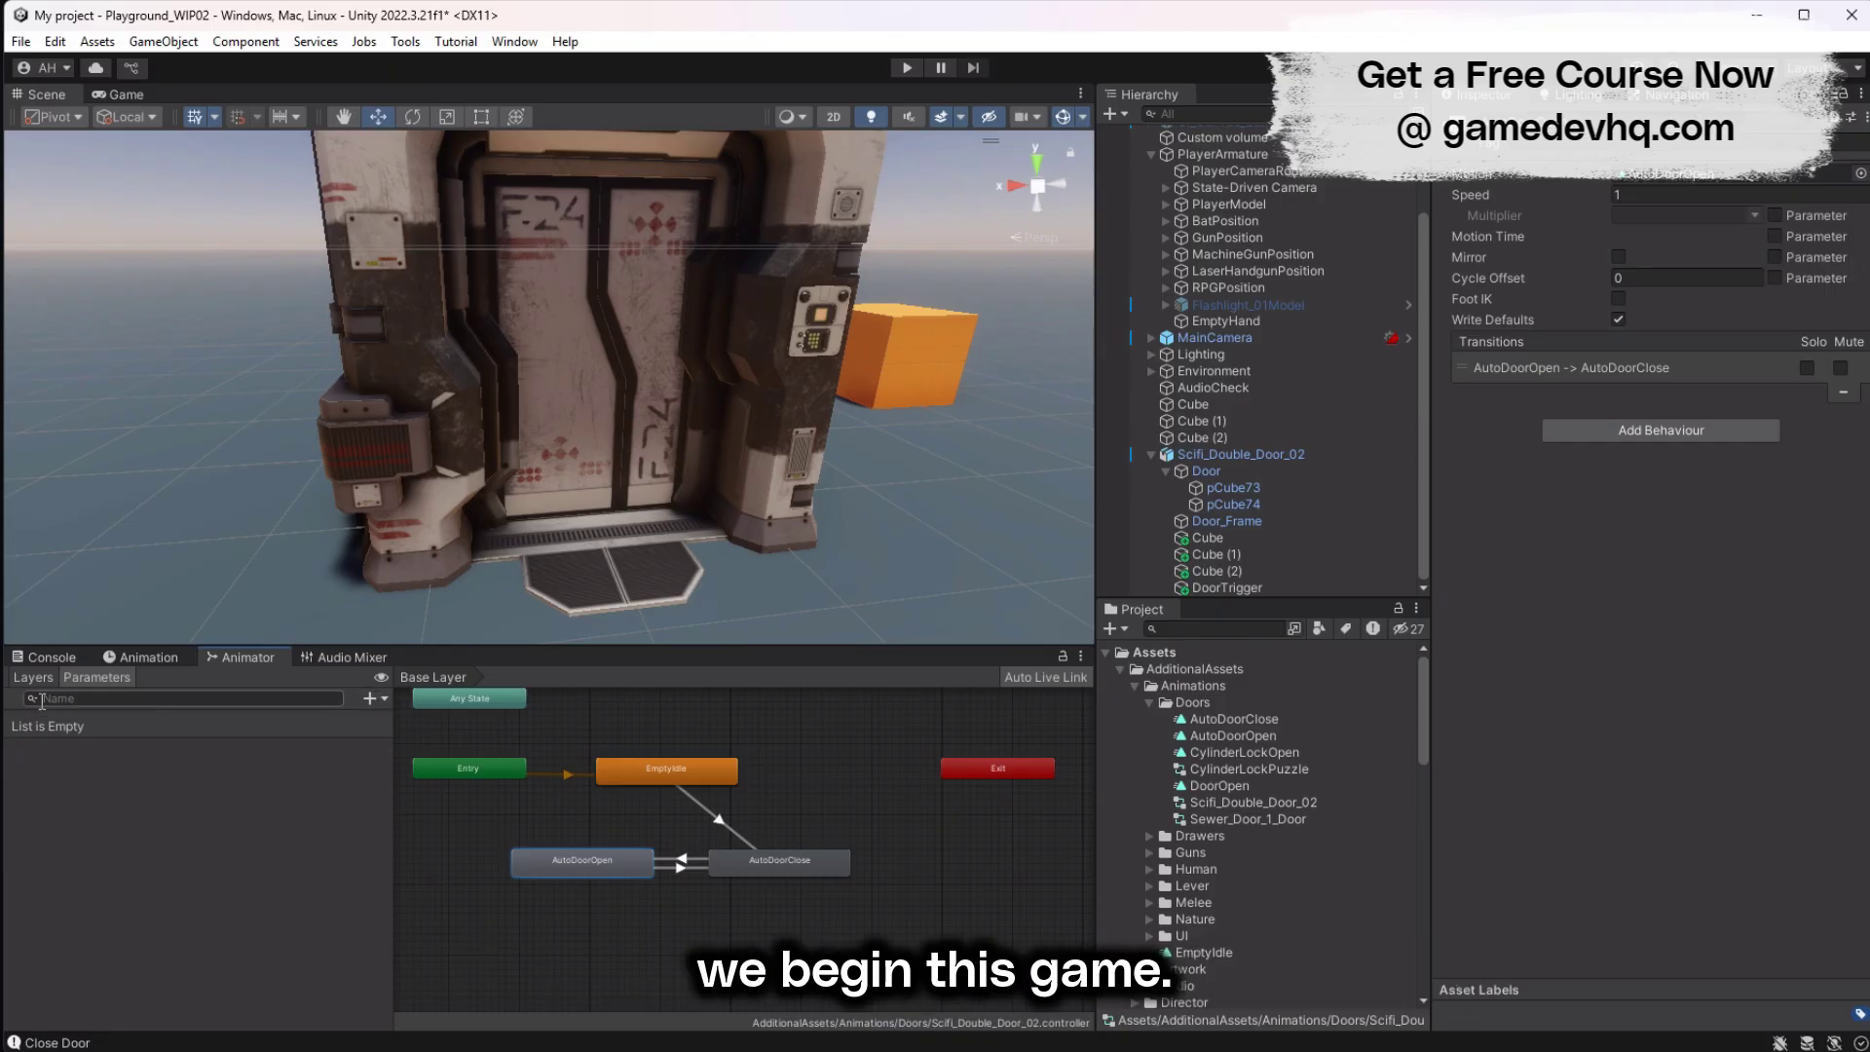
click(375, 698)
click(392, 793)
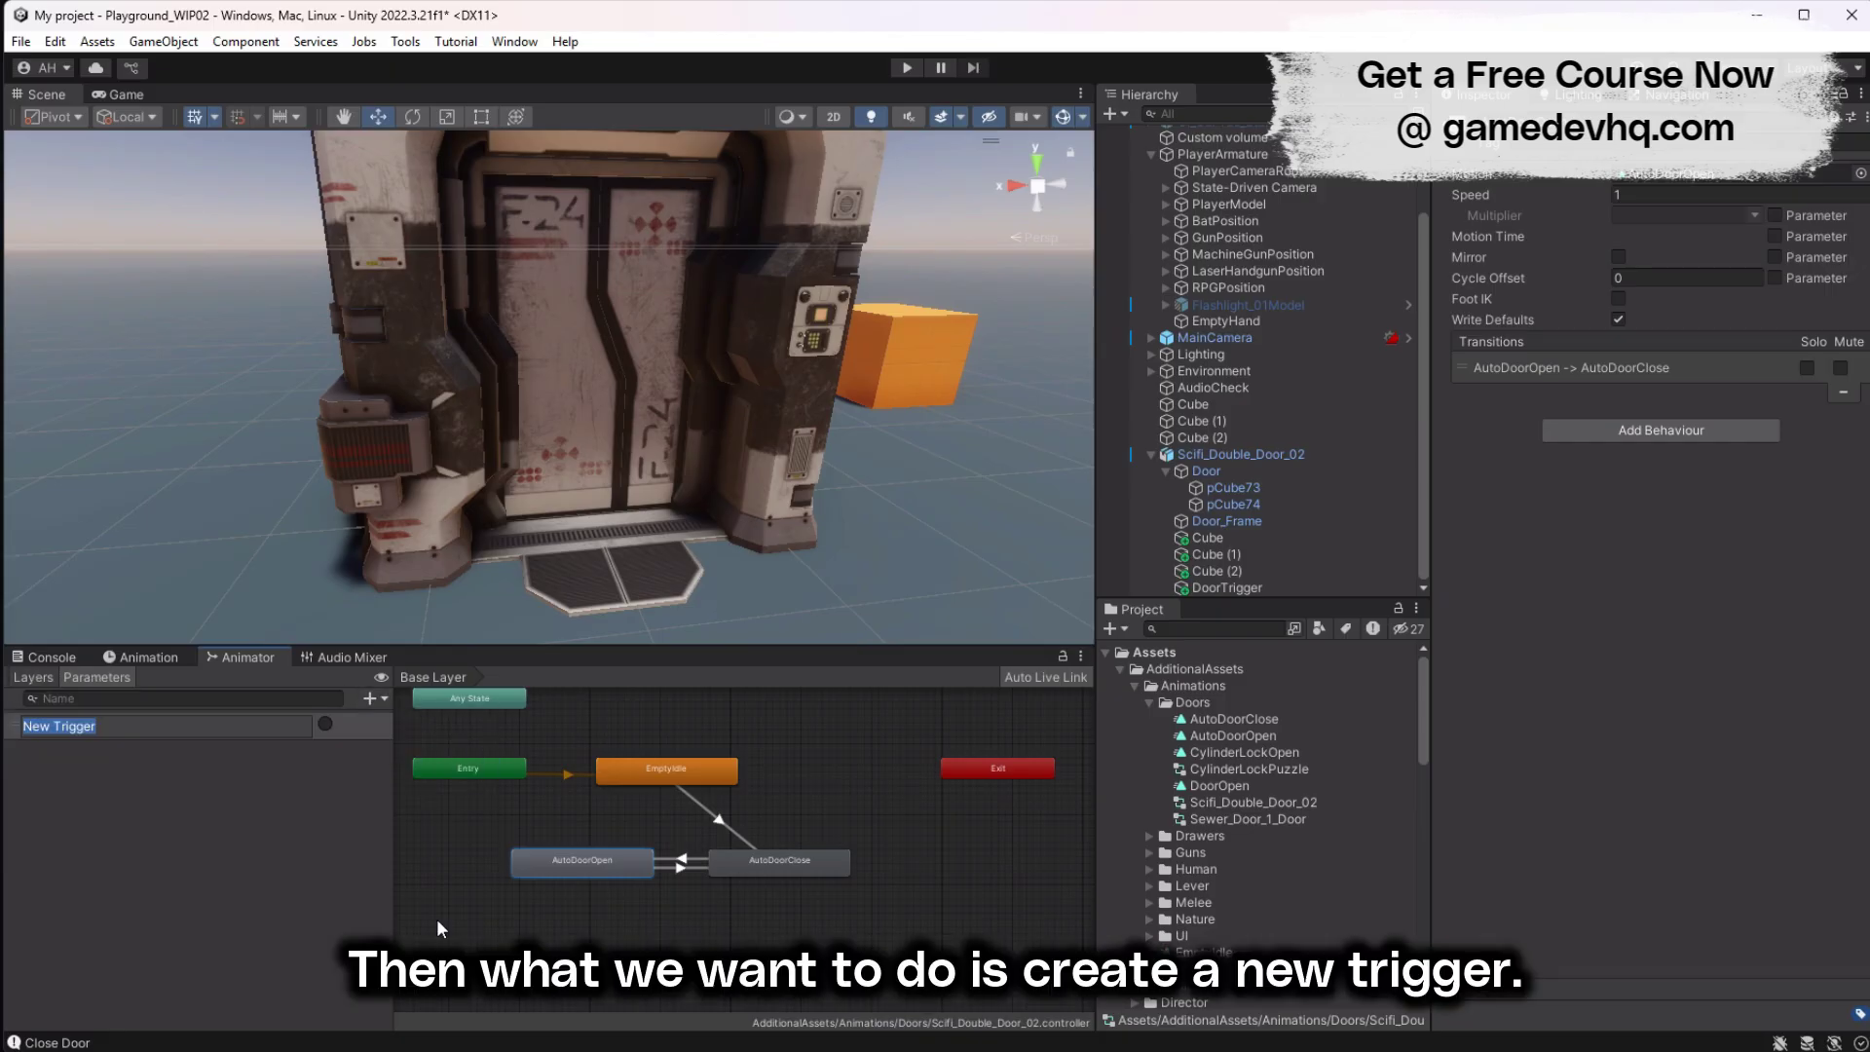
click(361, 730)
key(Delete)
Step: Add a Bool parameter named OpenDoor to the door's animator controller
click(378, 699)
click(411, 770)
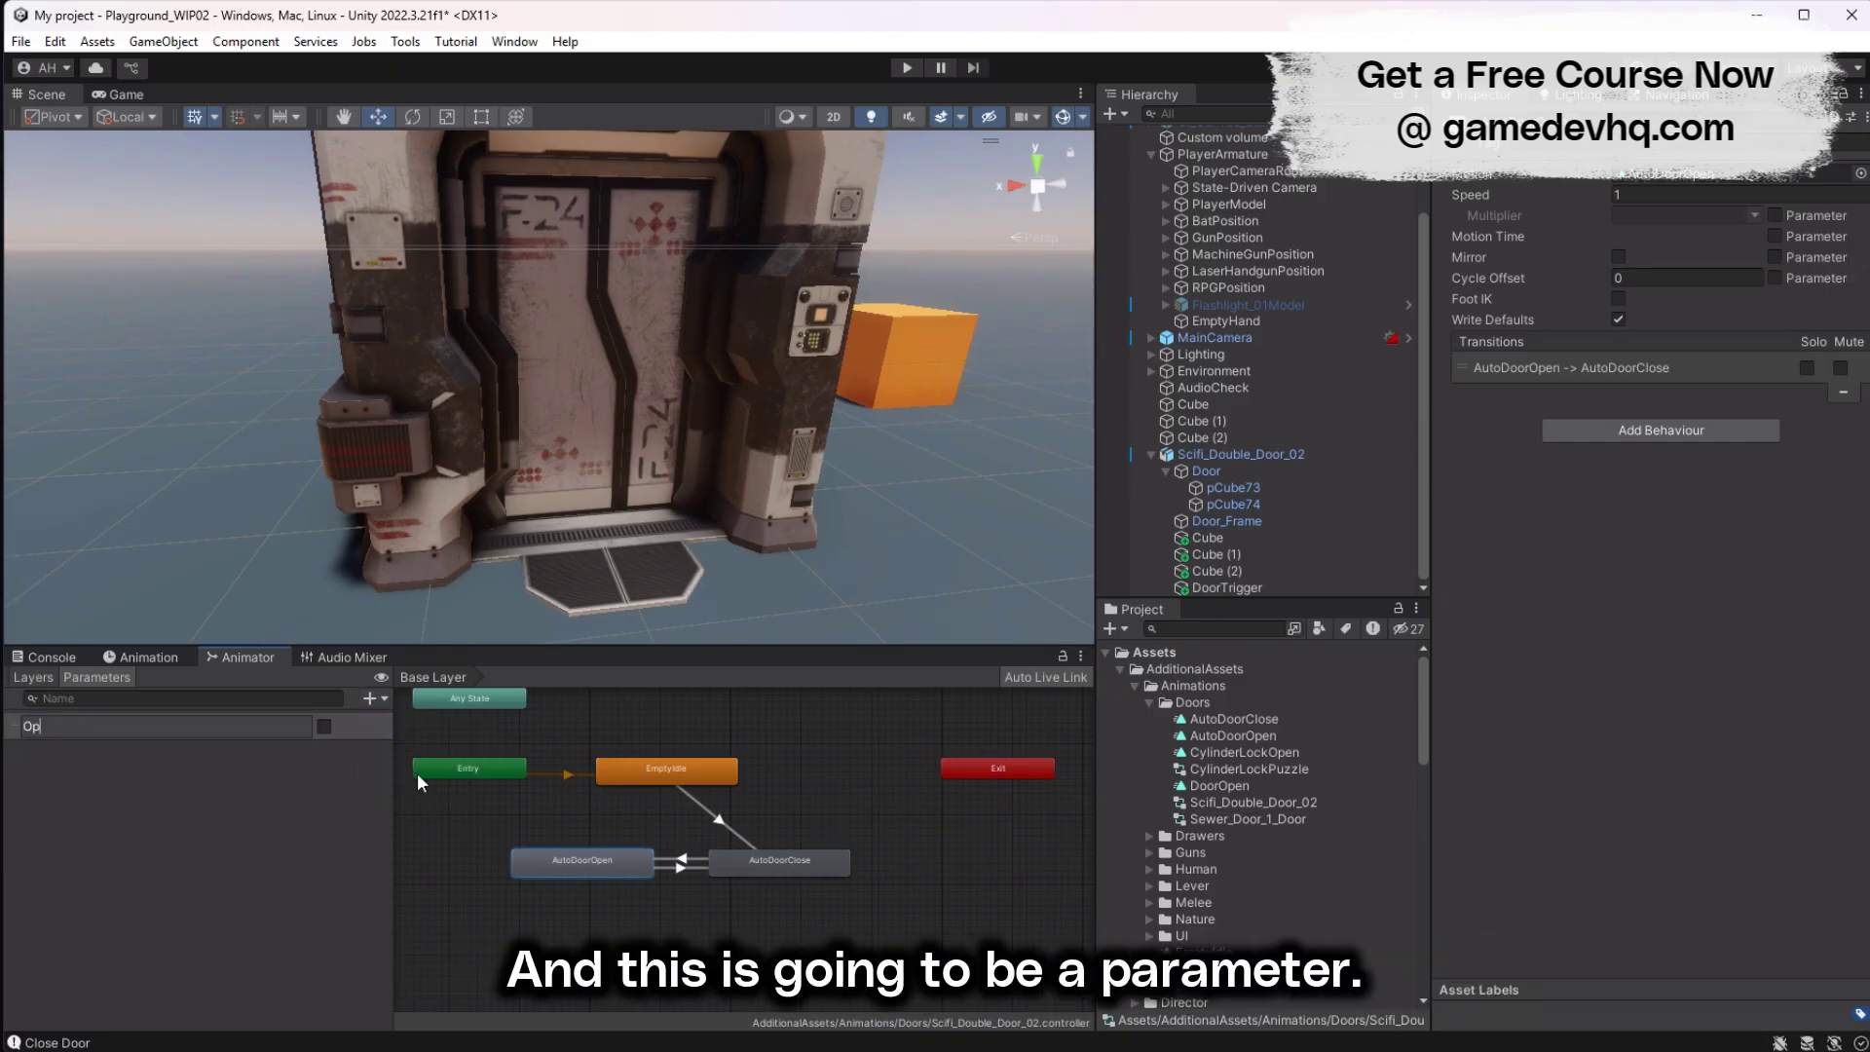
text(OpenDoor)
key(Return)
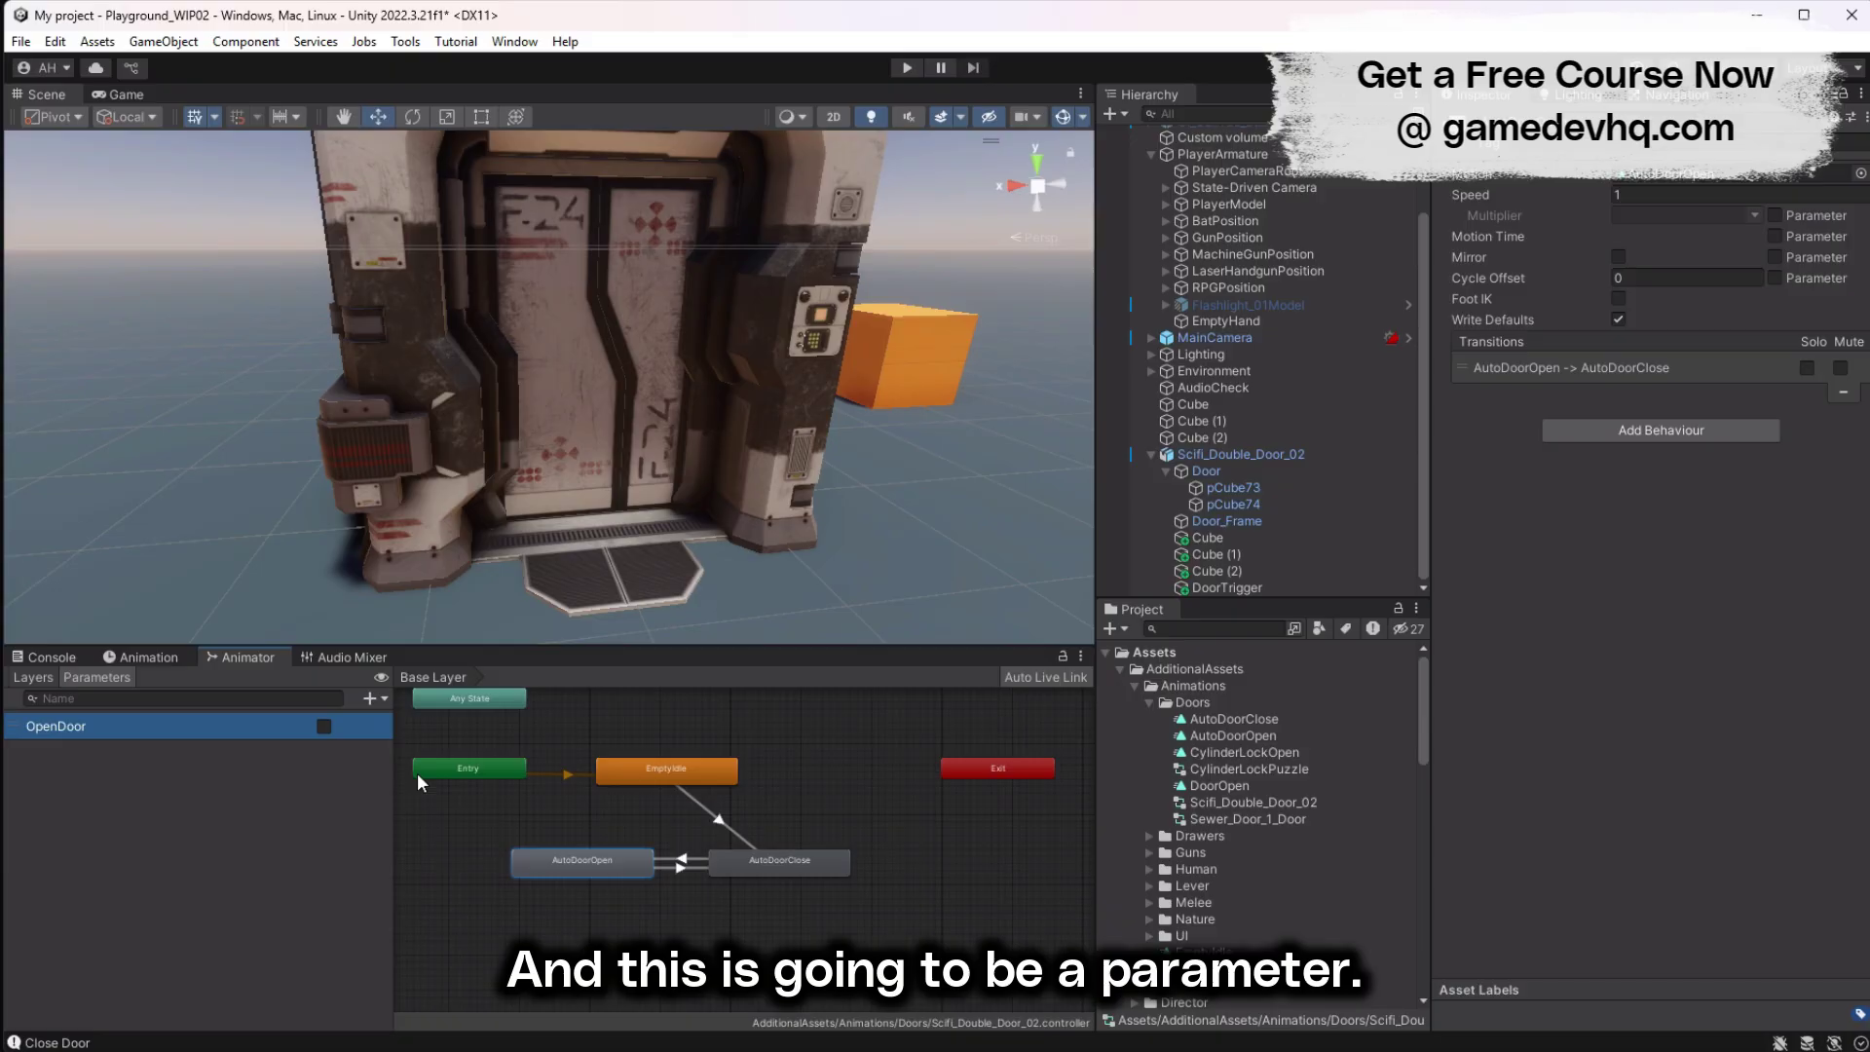
Step: Turn off Has Exit Time on the AutoDoorClose to AutoDoorOpen transition and add the condition OpenDoor is true
click(780, 862)
click(1509, 367)
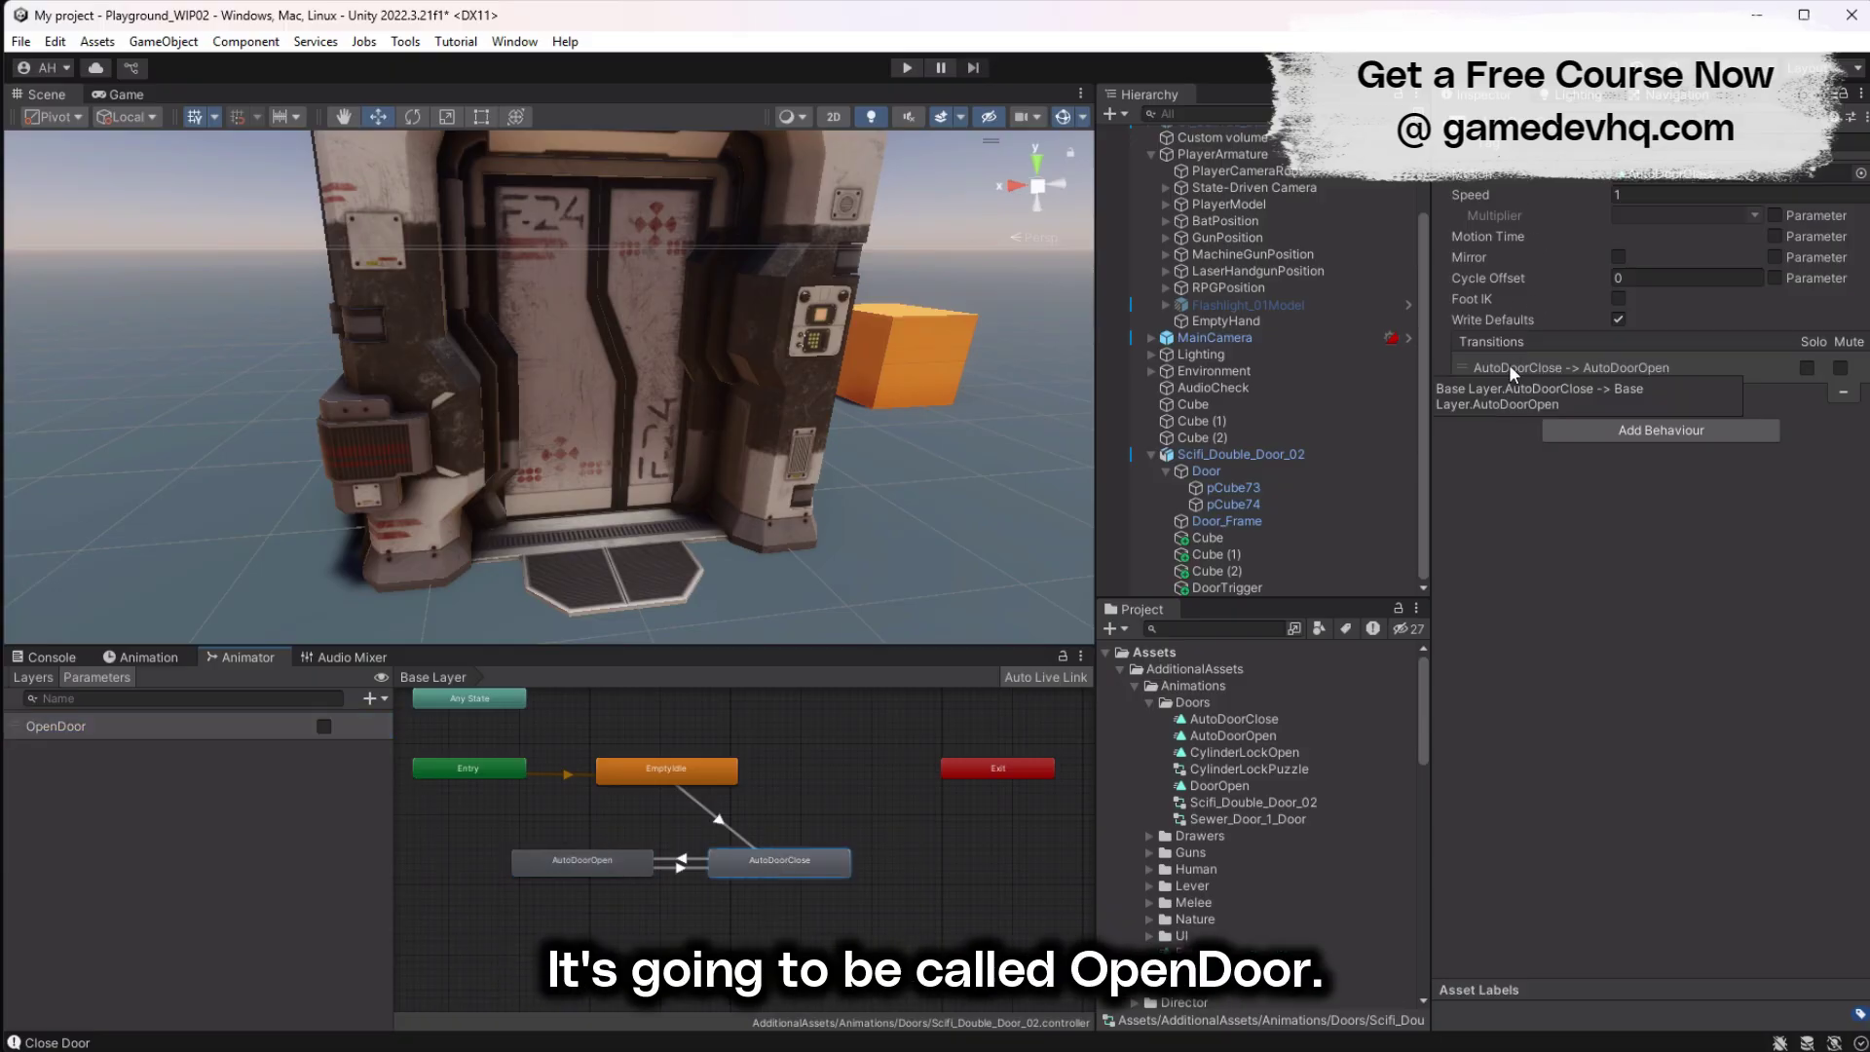
click(1611, 489)
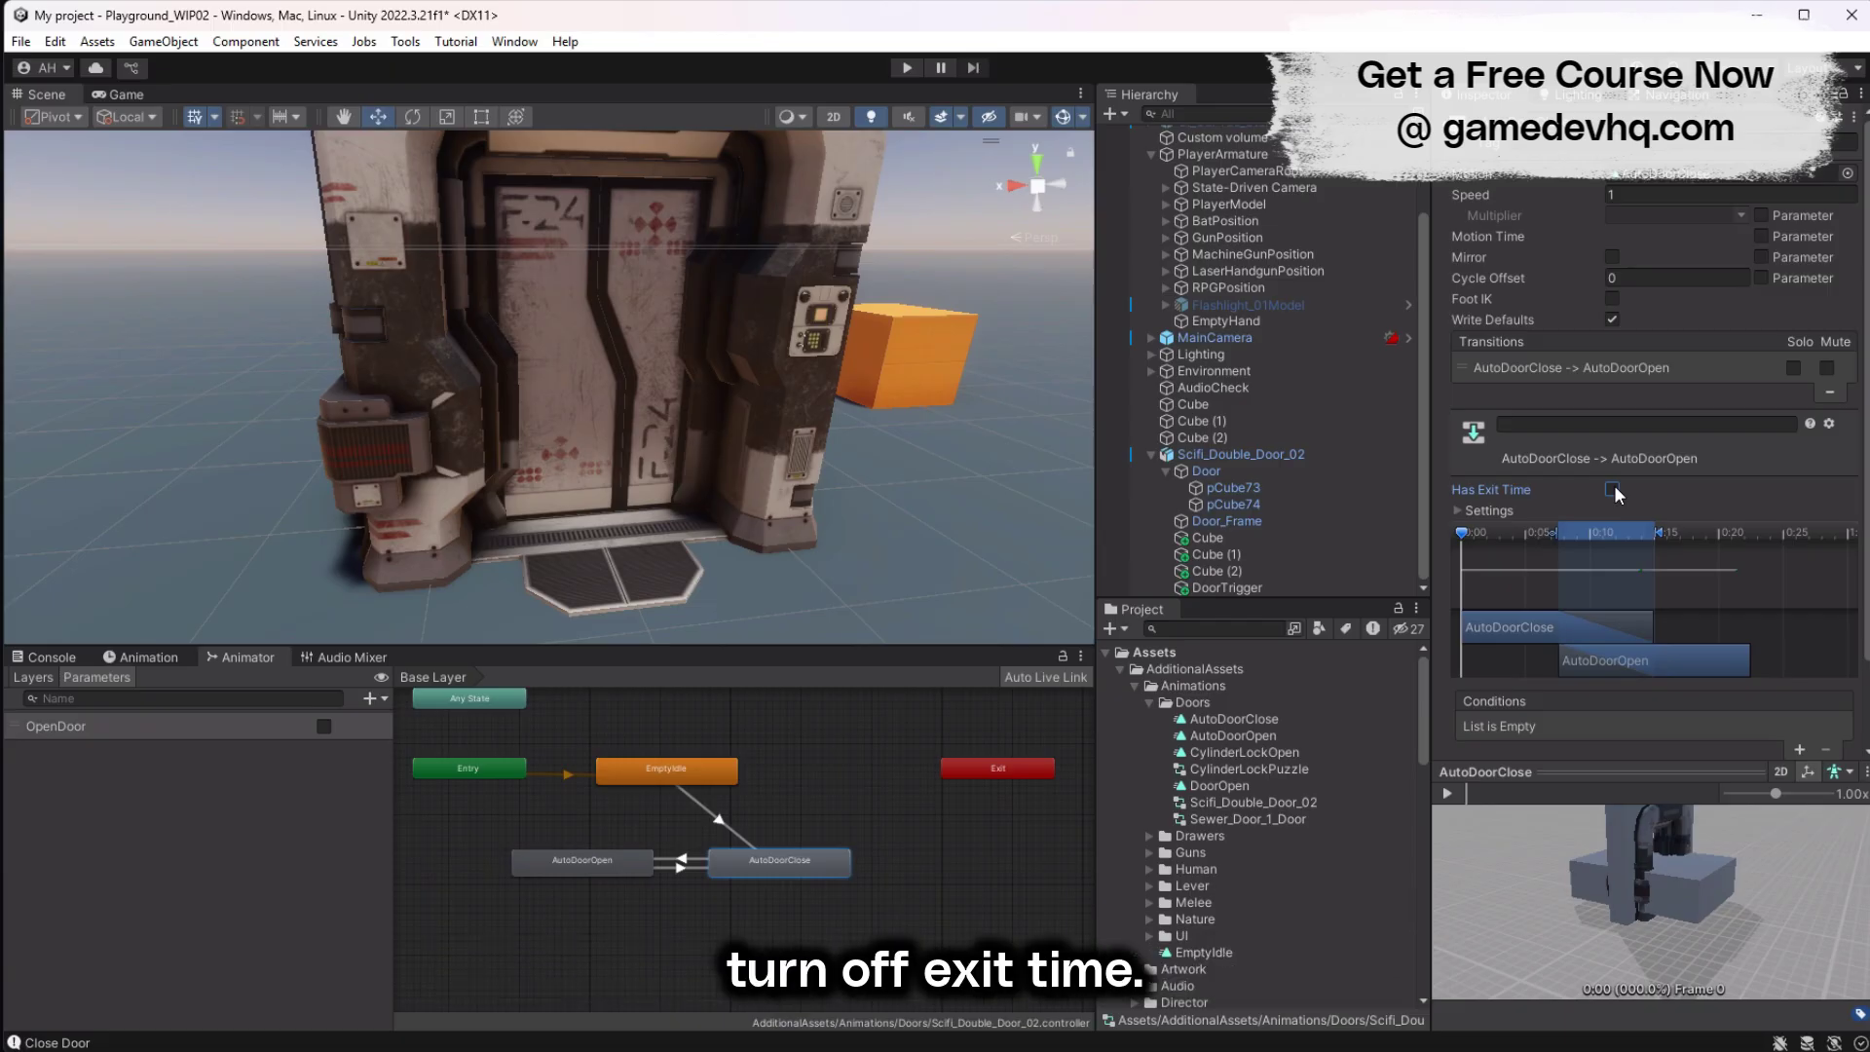
click(1798, 749)
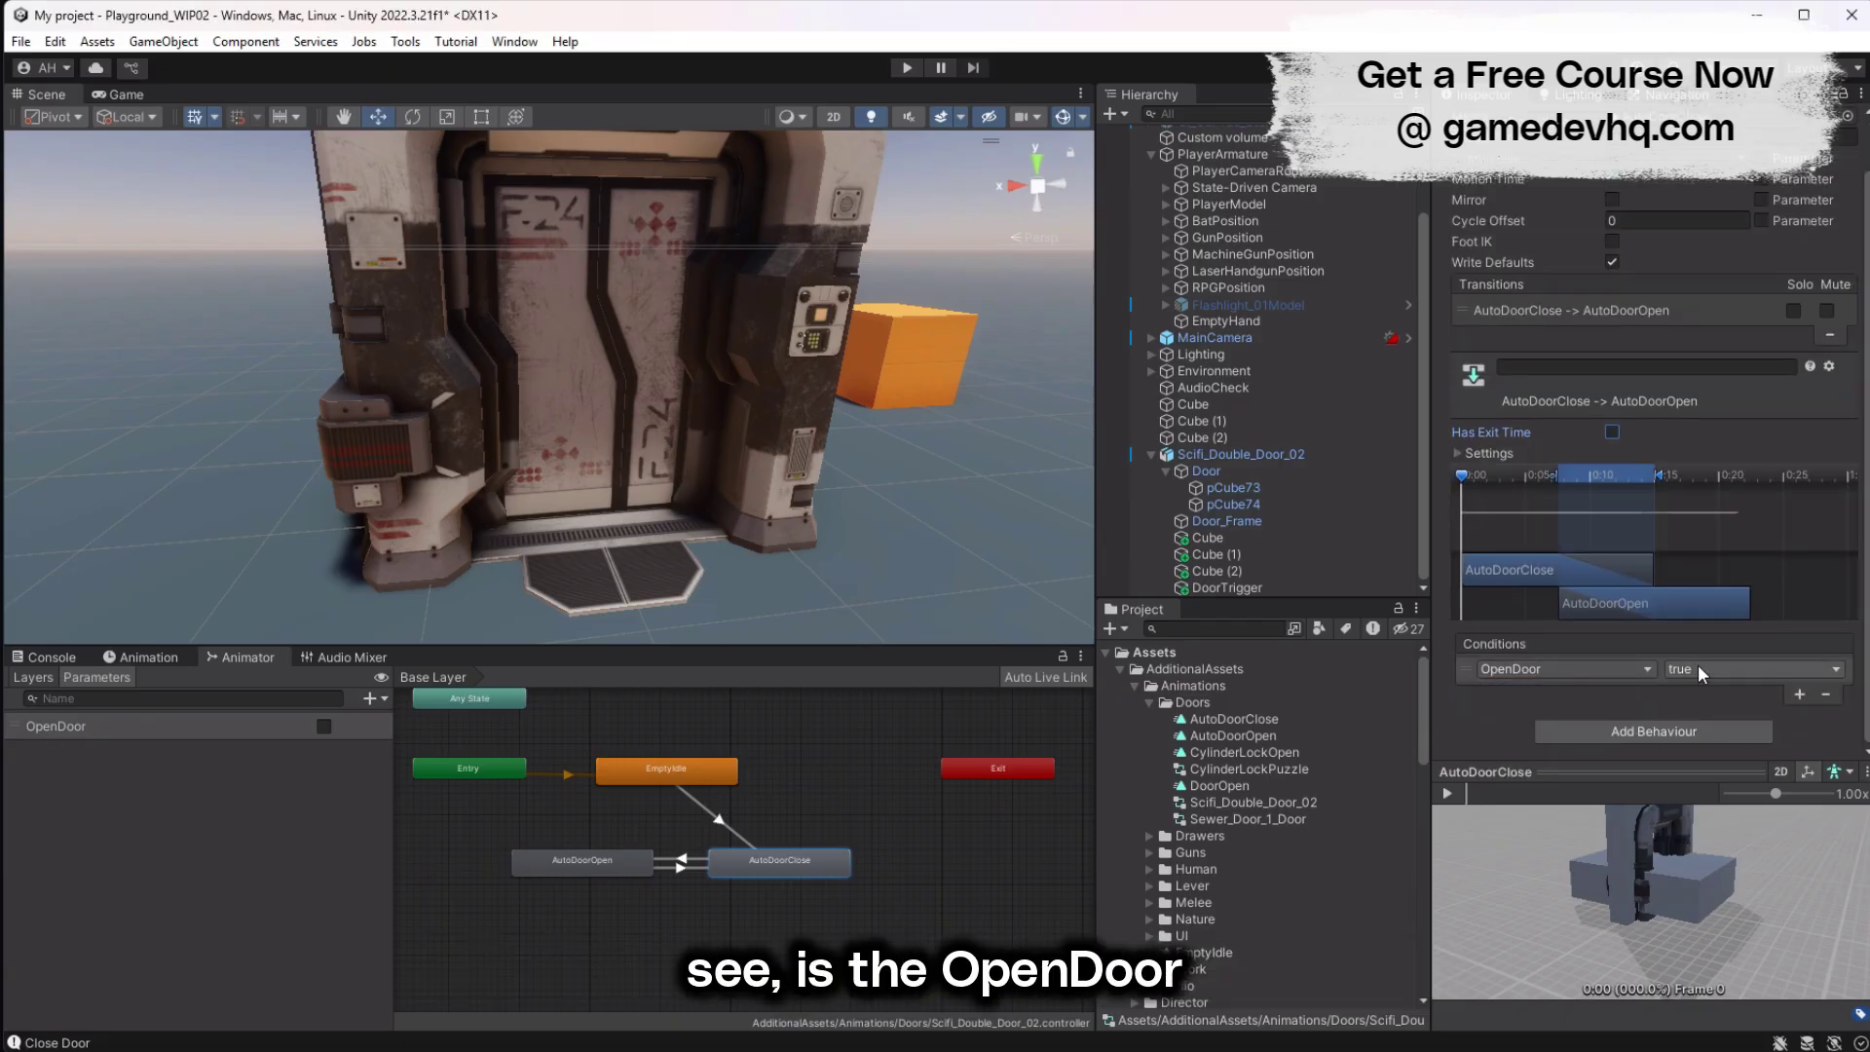
Step: Turn off Has Exit Time on the AutoDoorOpen to AutoDoorClose transition and add the condition OpenDoor is false
click(609, 868)
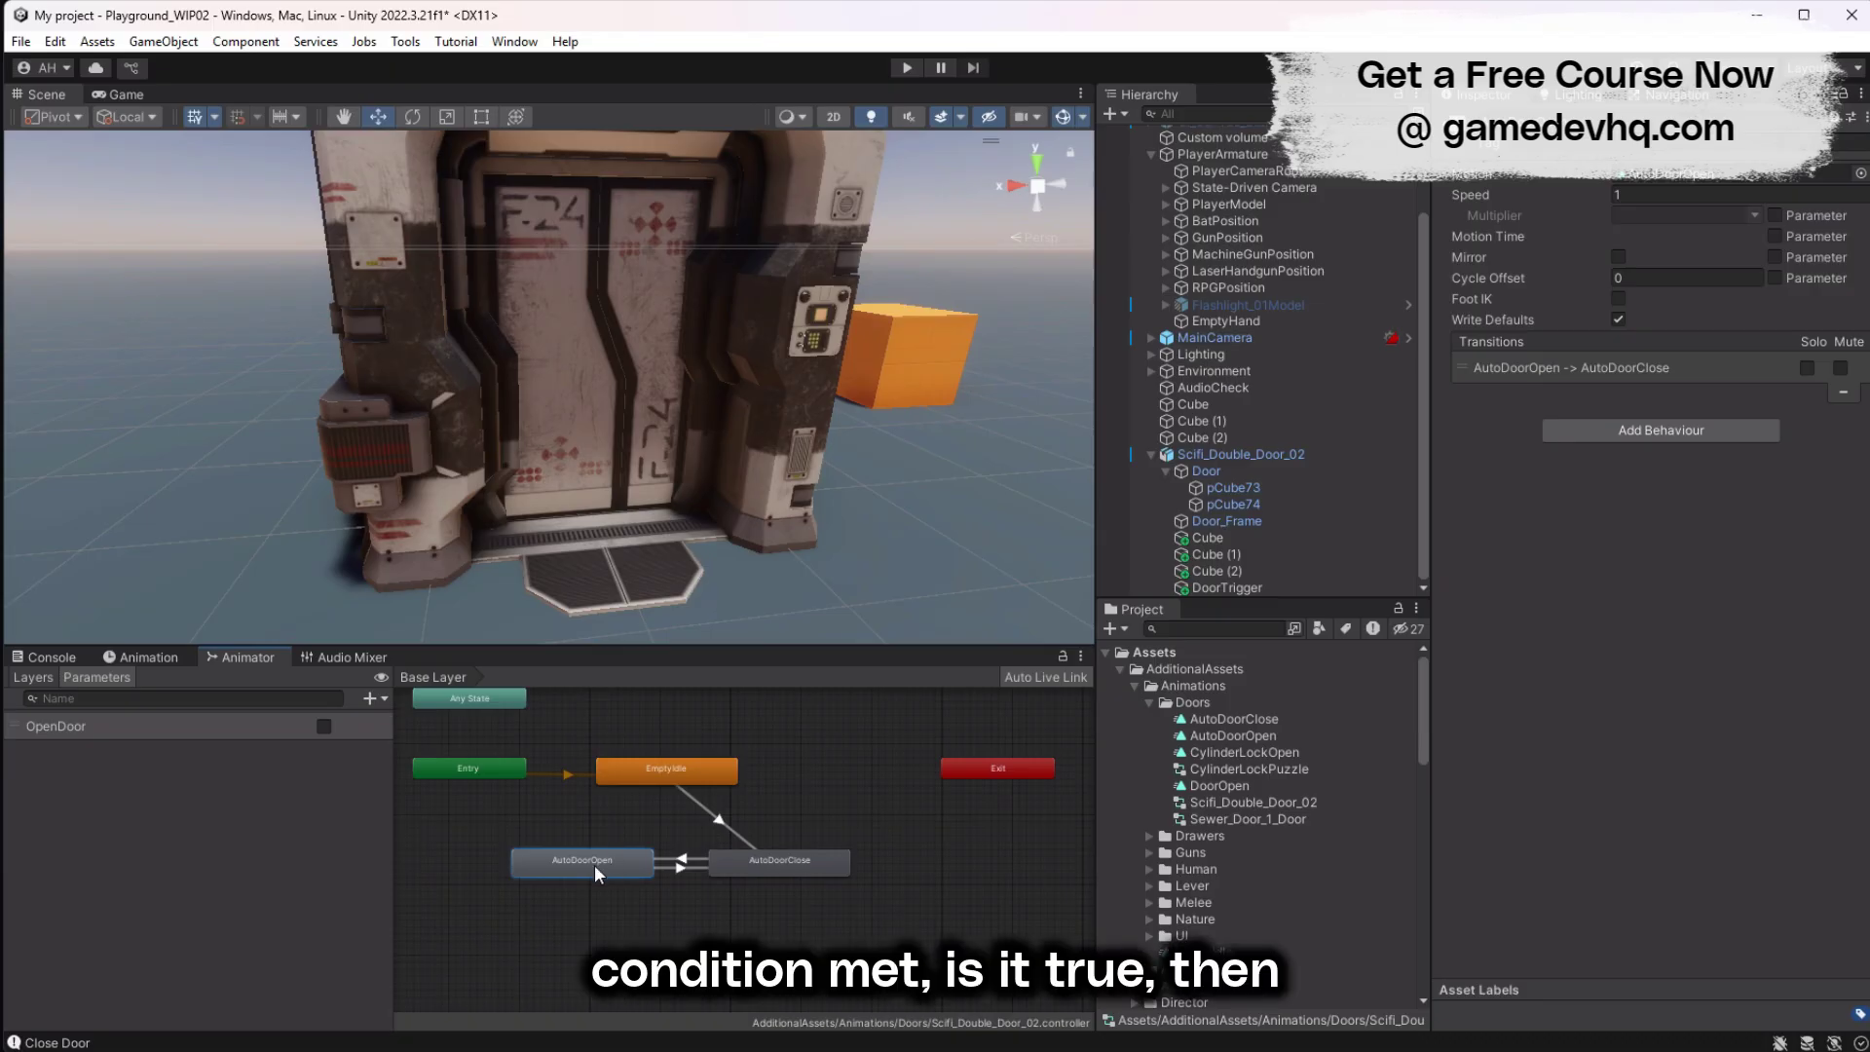
click(1515, 366)
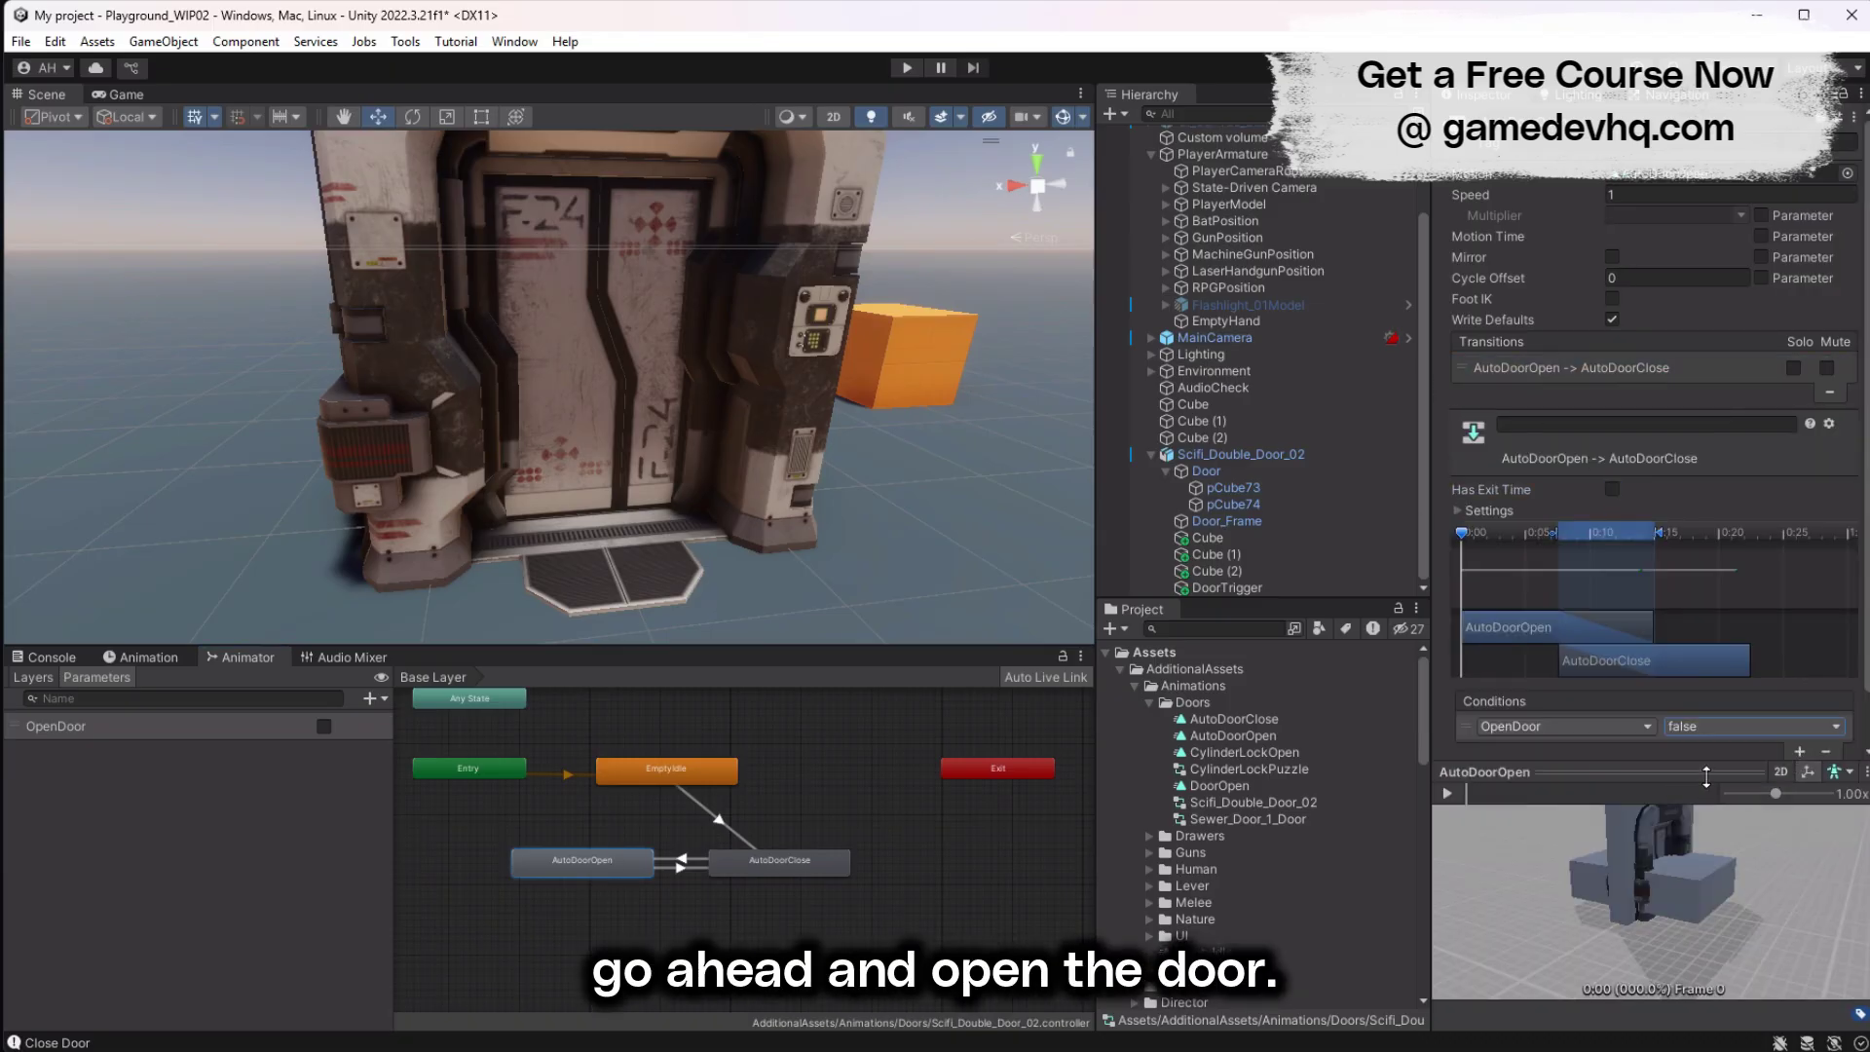
click(815, 863)
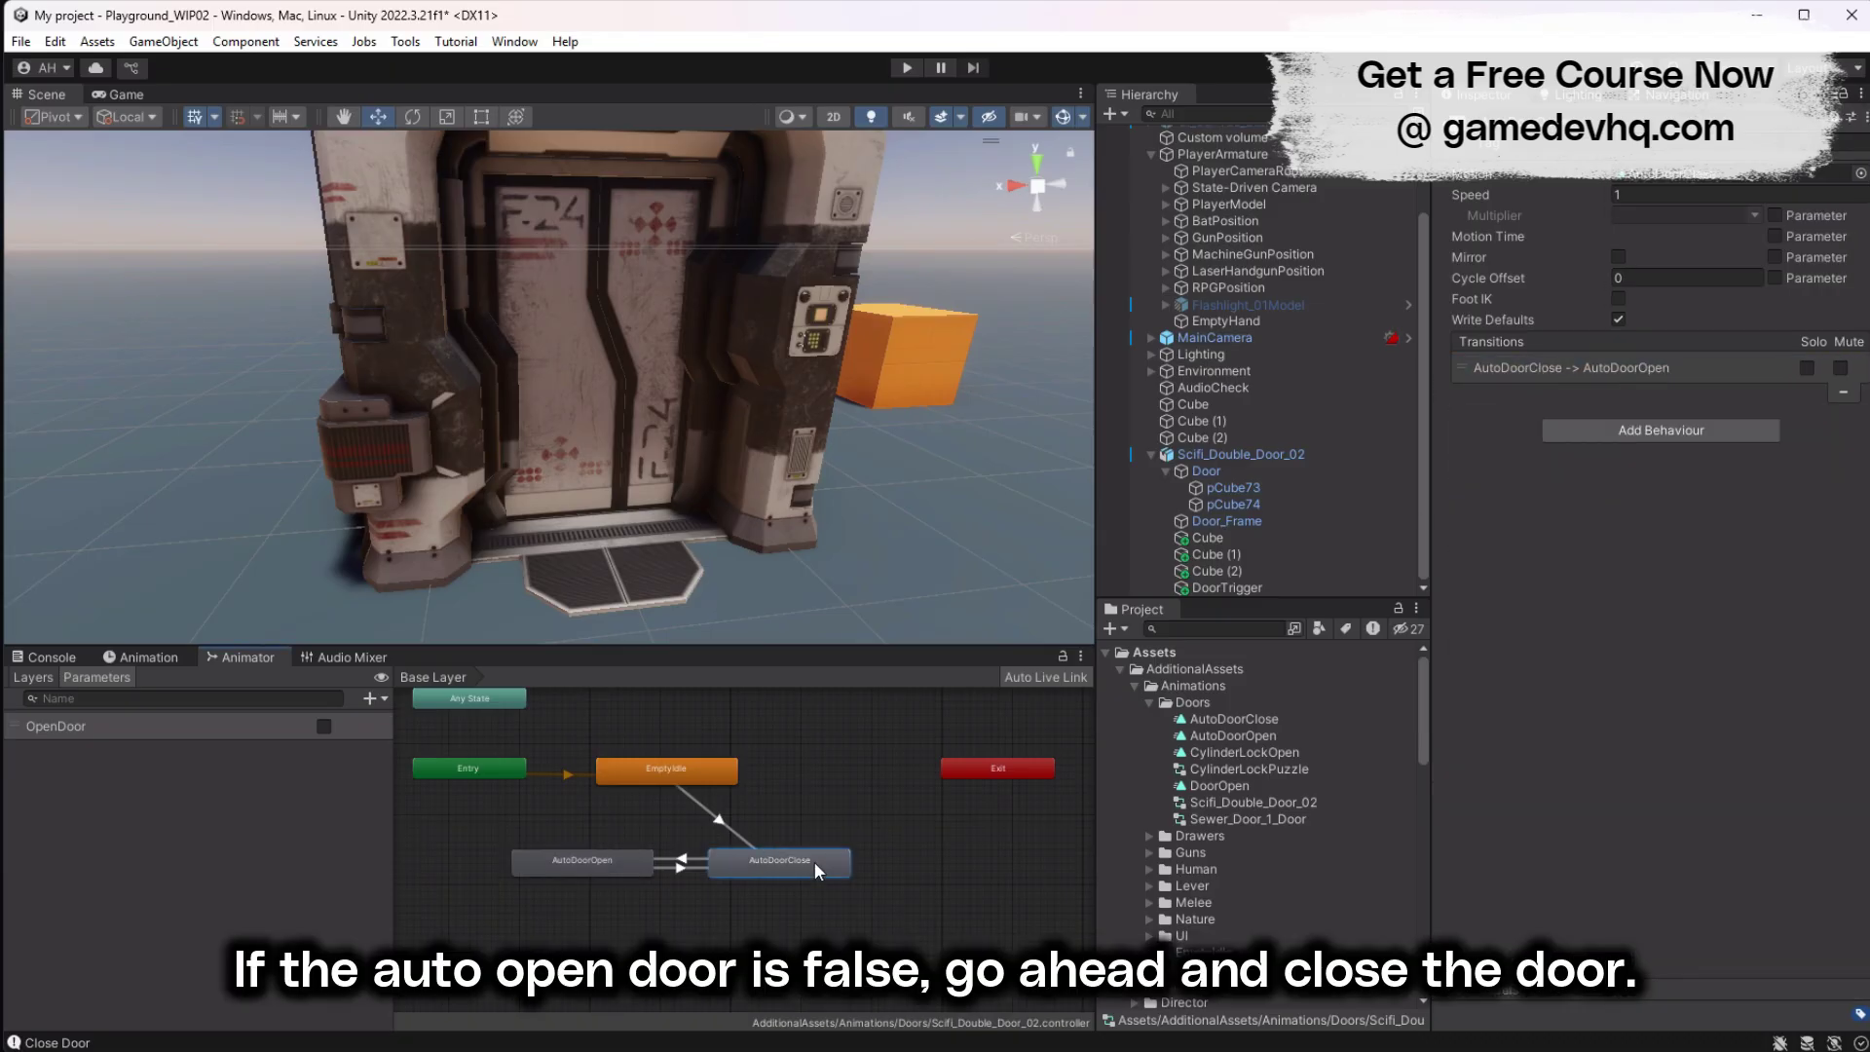
Step: Declare a serialized private Animator field _anim in the AutoDoorTrigger script and assign the Scifi_Double_Door_02 animator to it on DoorTrigger
click(1226, 588)
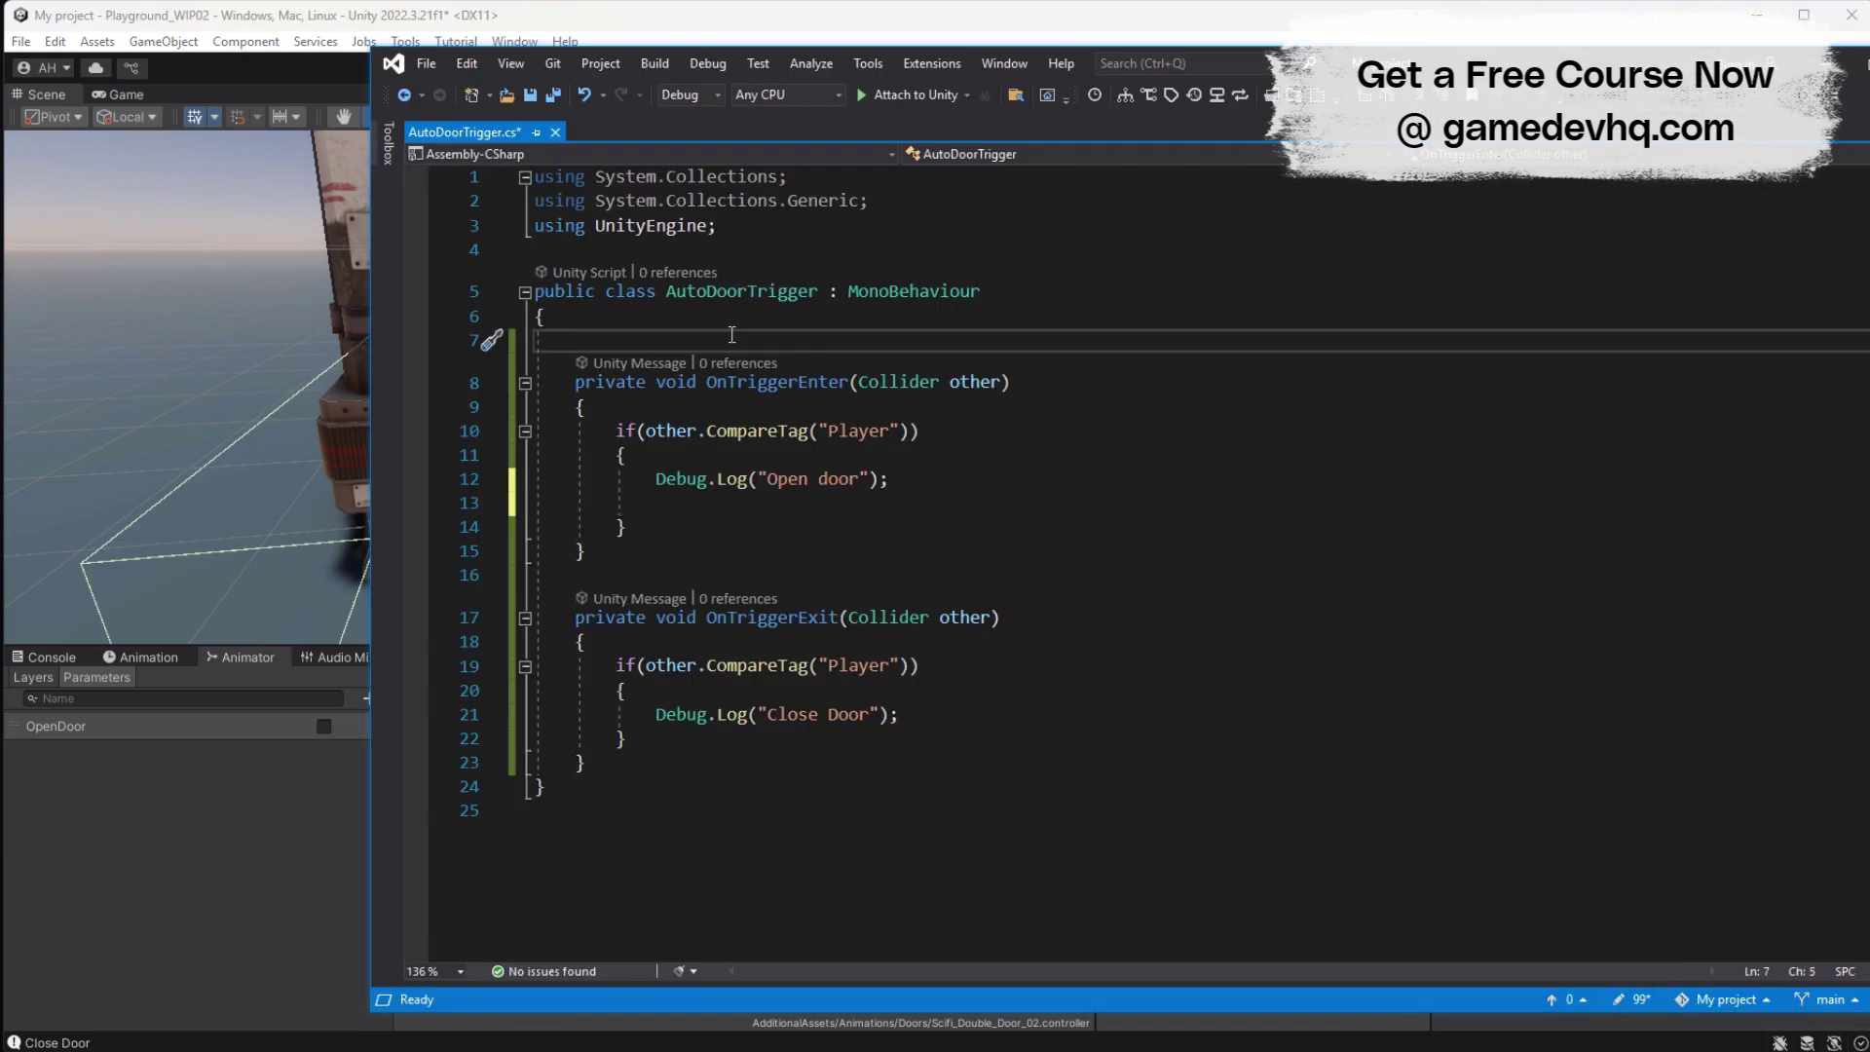
key(Return)
text([ser)
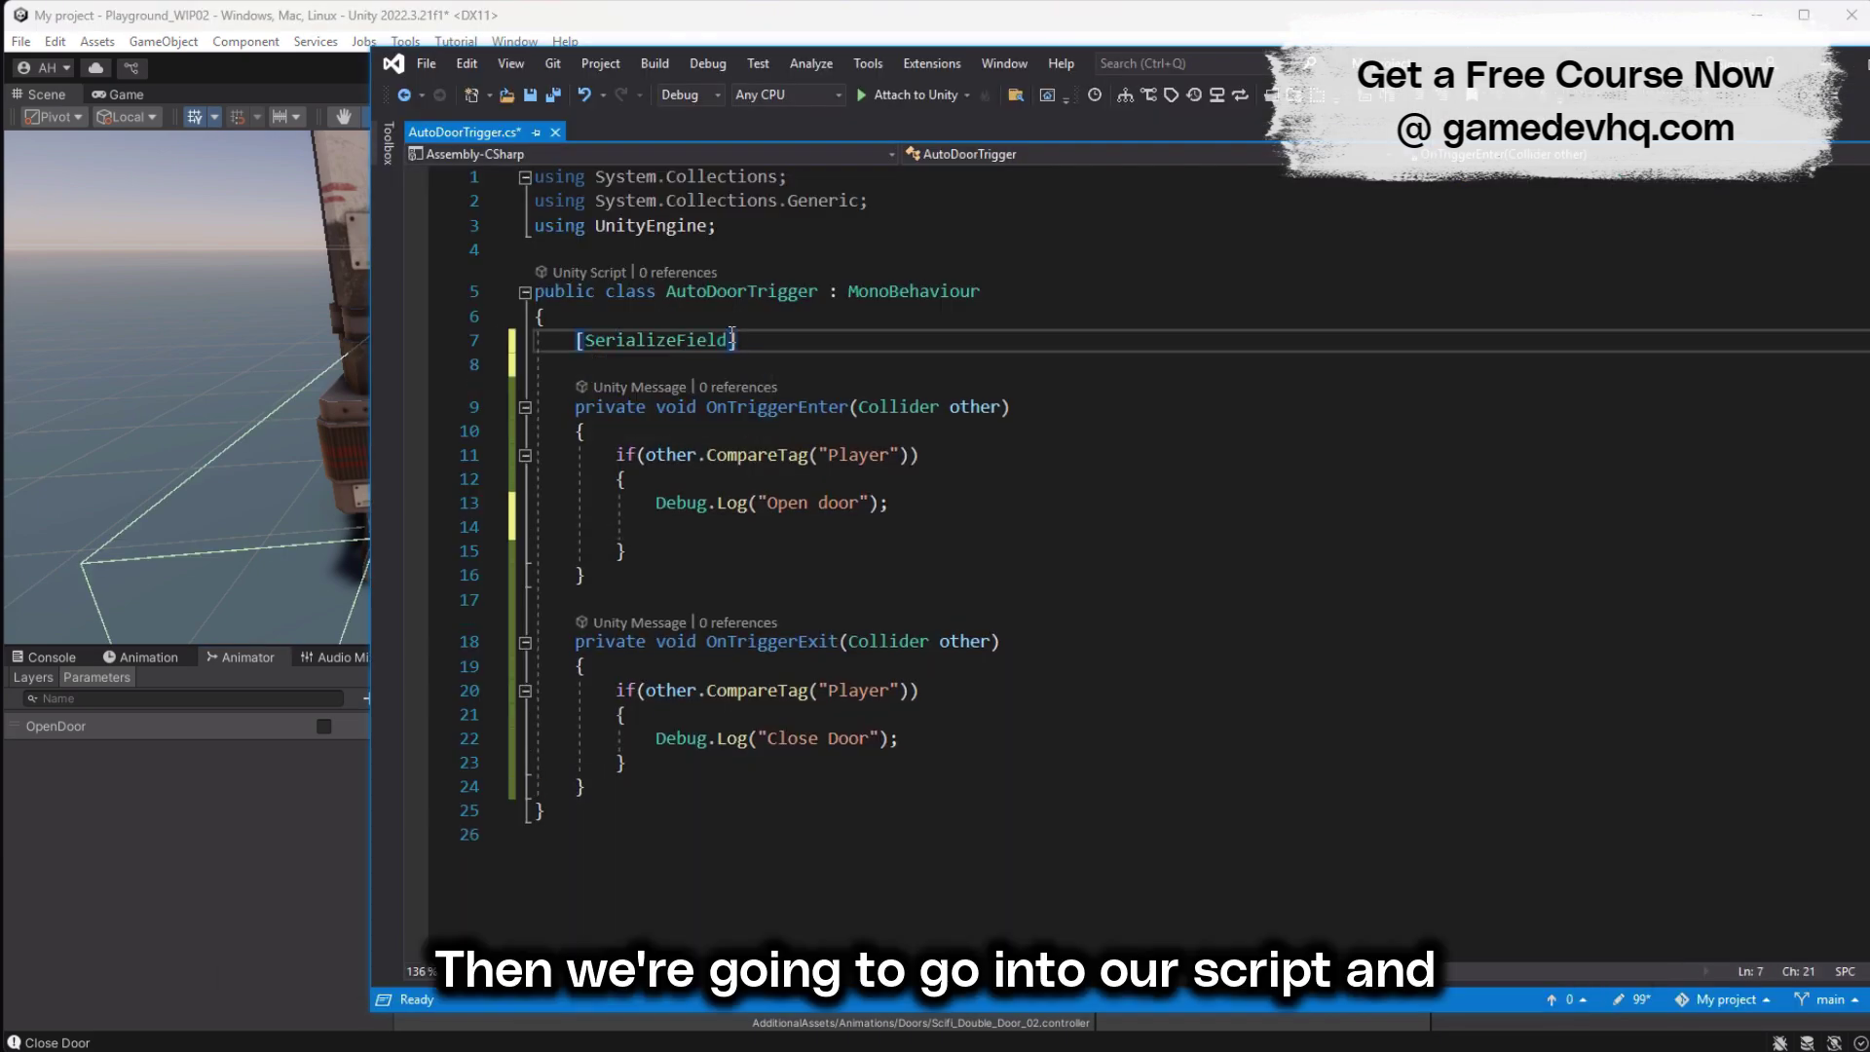
text( private Animator _an)
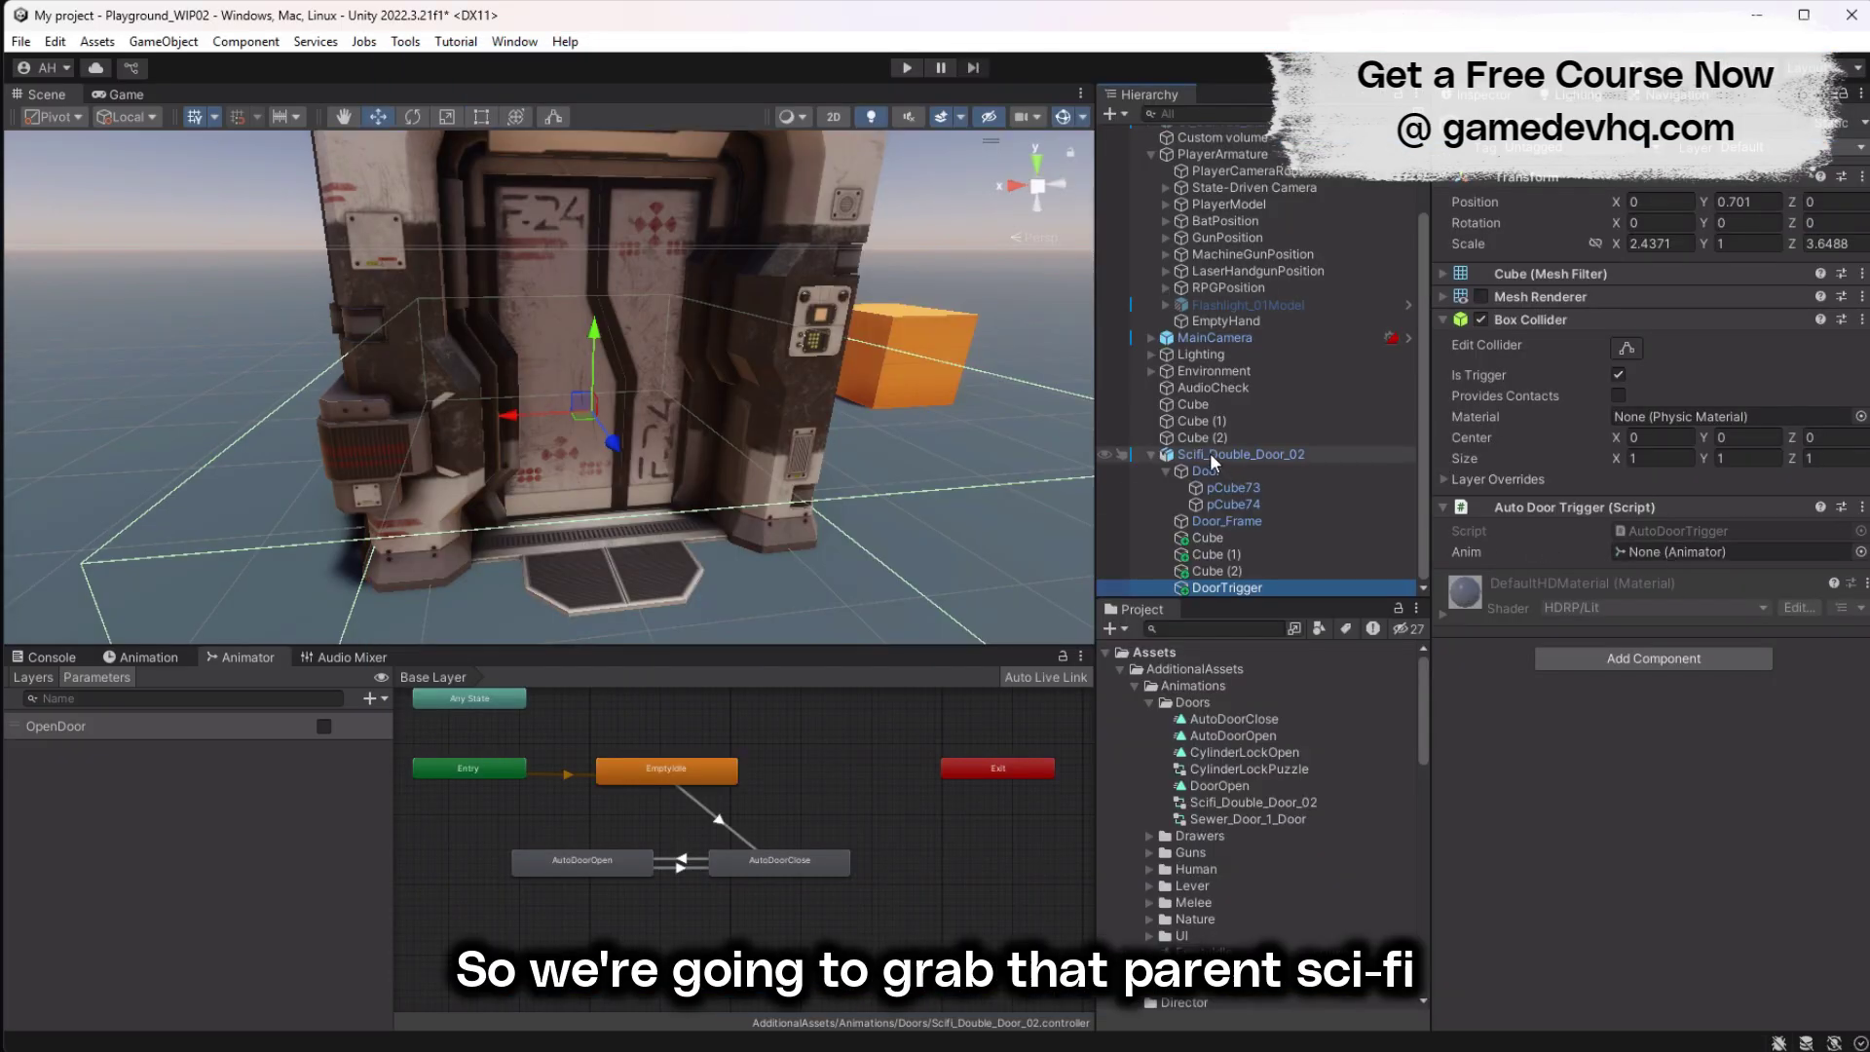
drag(1209, 452, 1651, 548)
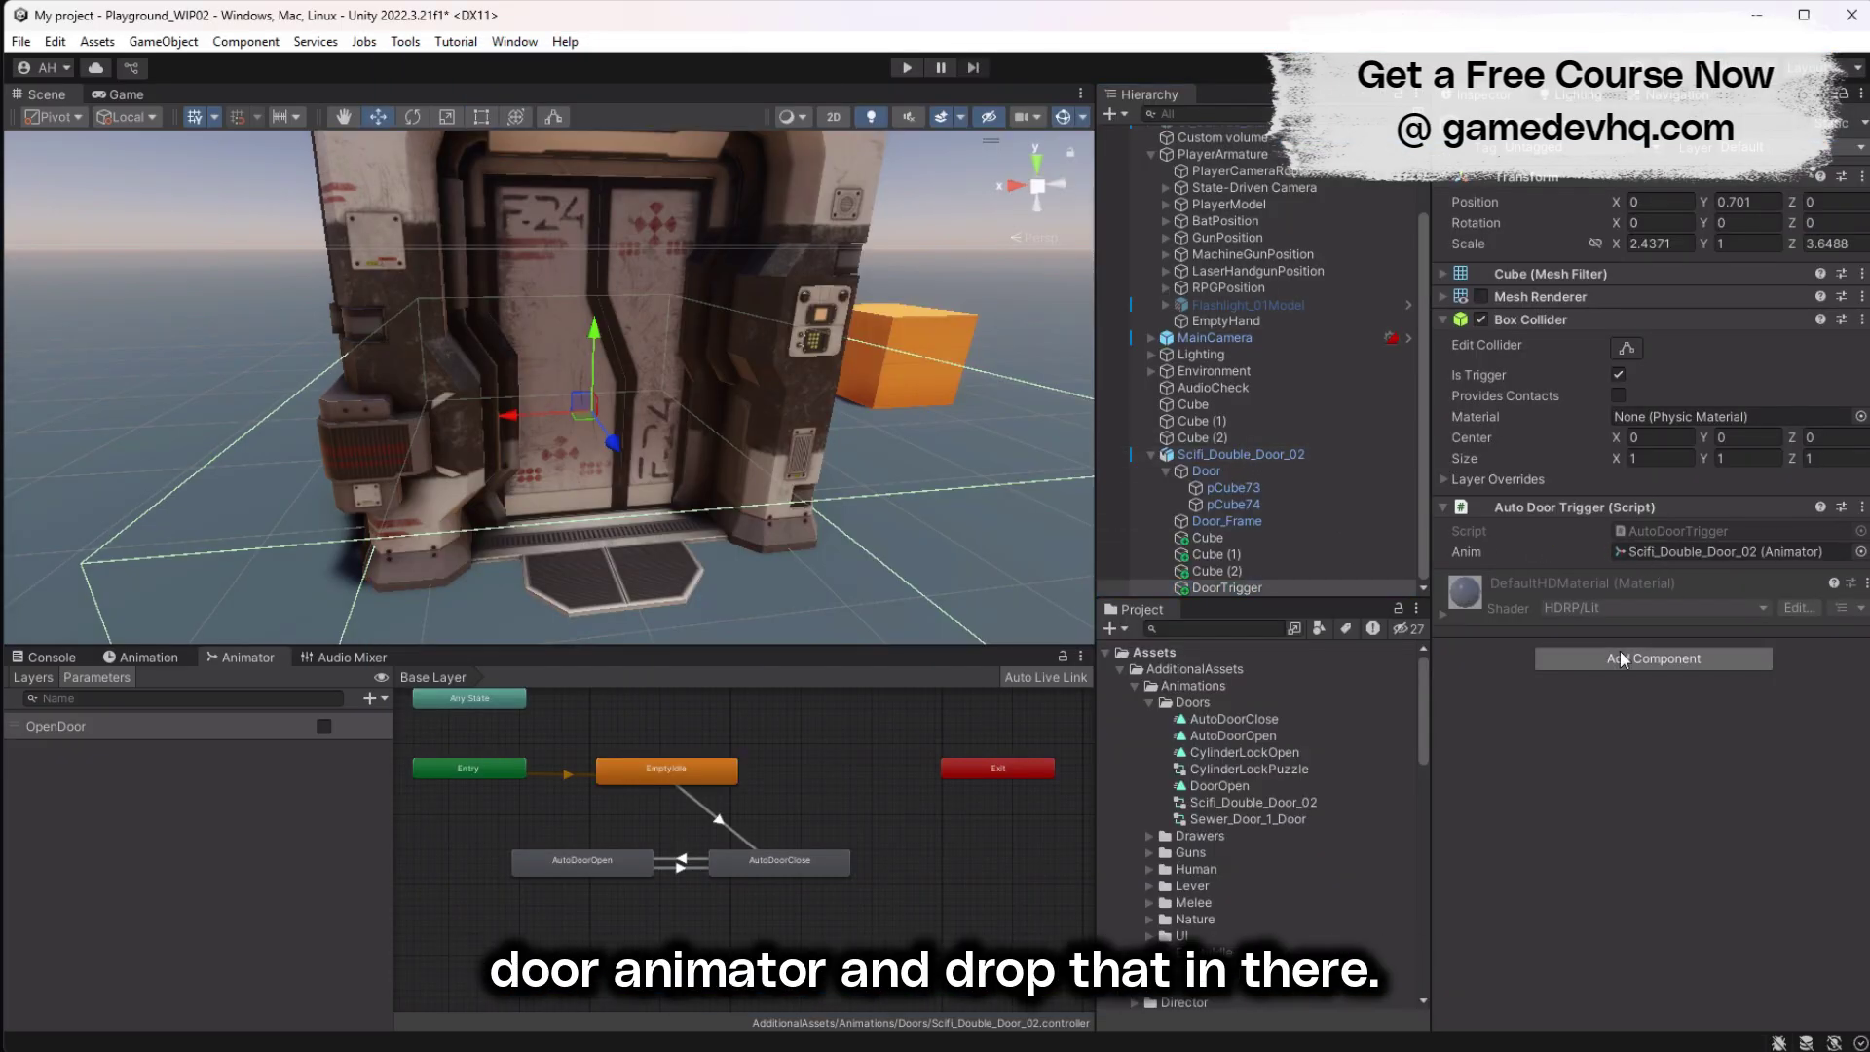
Step: In Visual Studio, add _anim.SetBool("OpenDoor", true); after the "Open door" log line in OnTriggerEnter of AutoDoorTrigger.cs
key(alt+Tab)
click(837, 527)
text(_anim.setin)
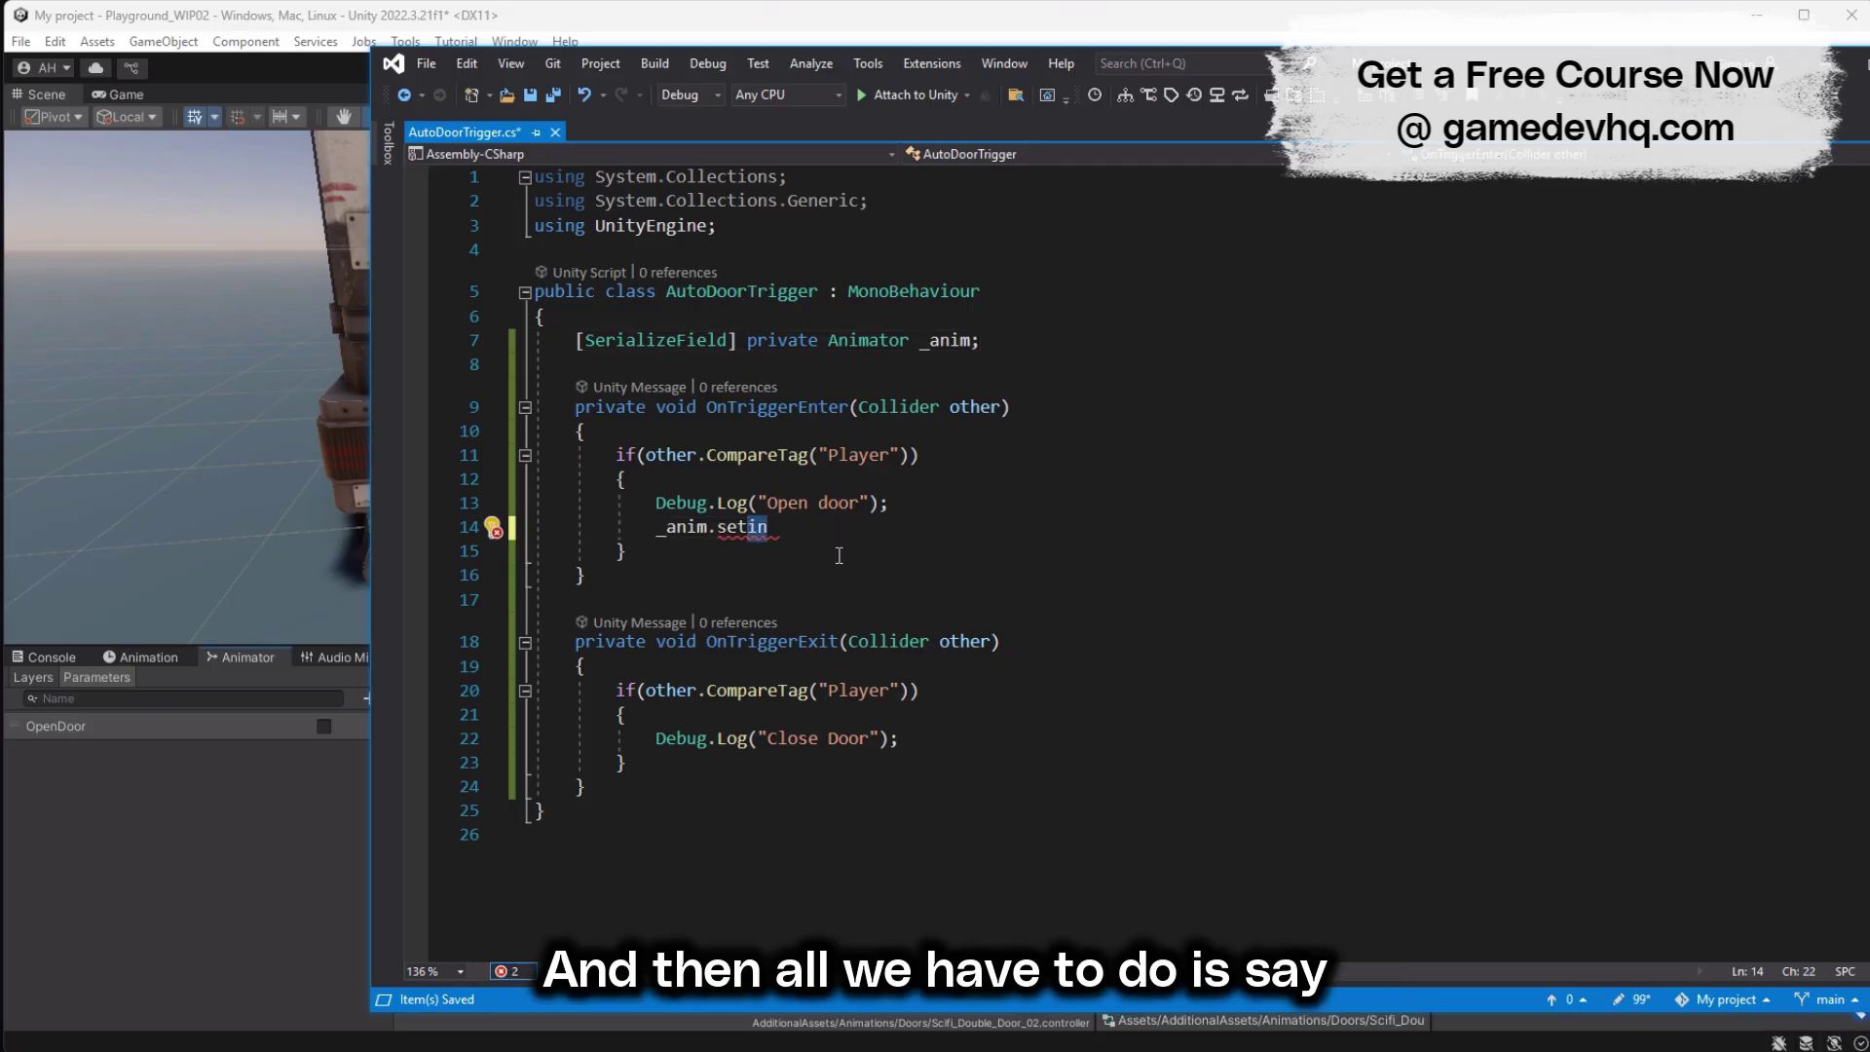
key(BackSpace)
key(BackSpace)
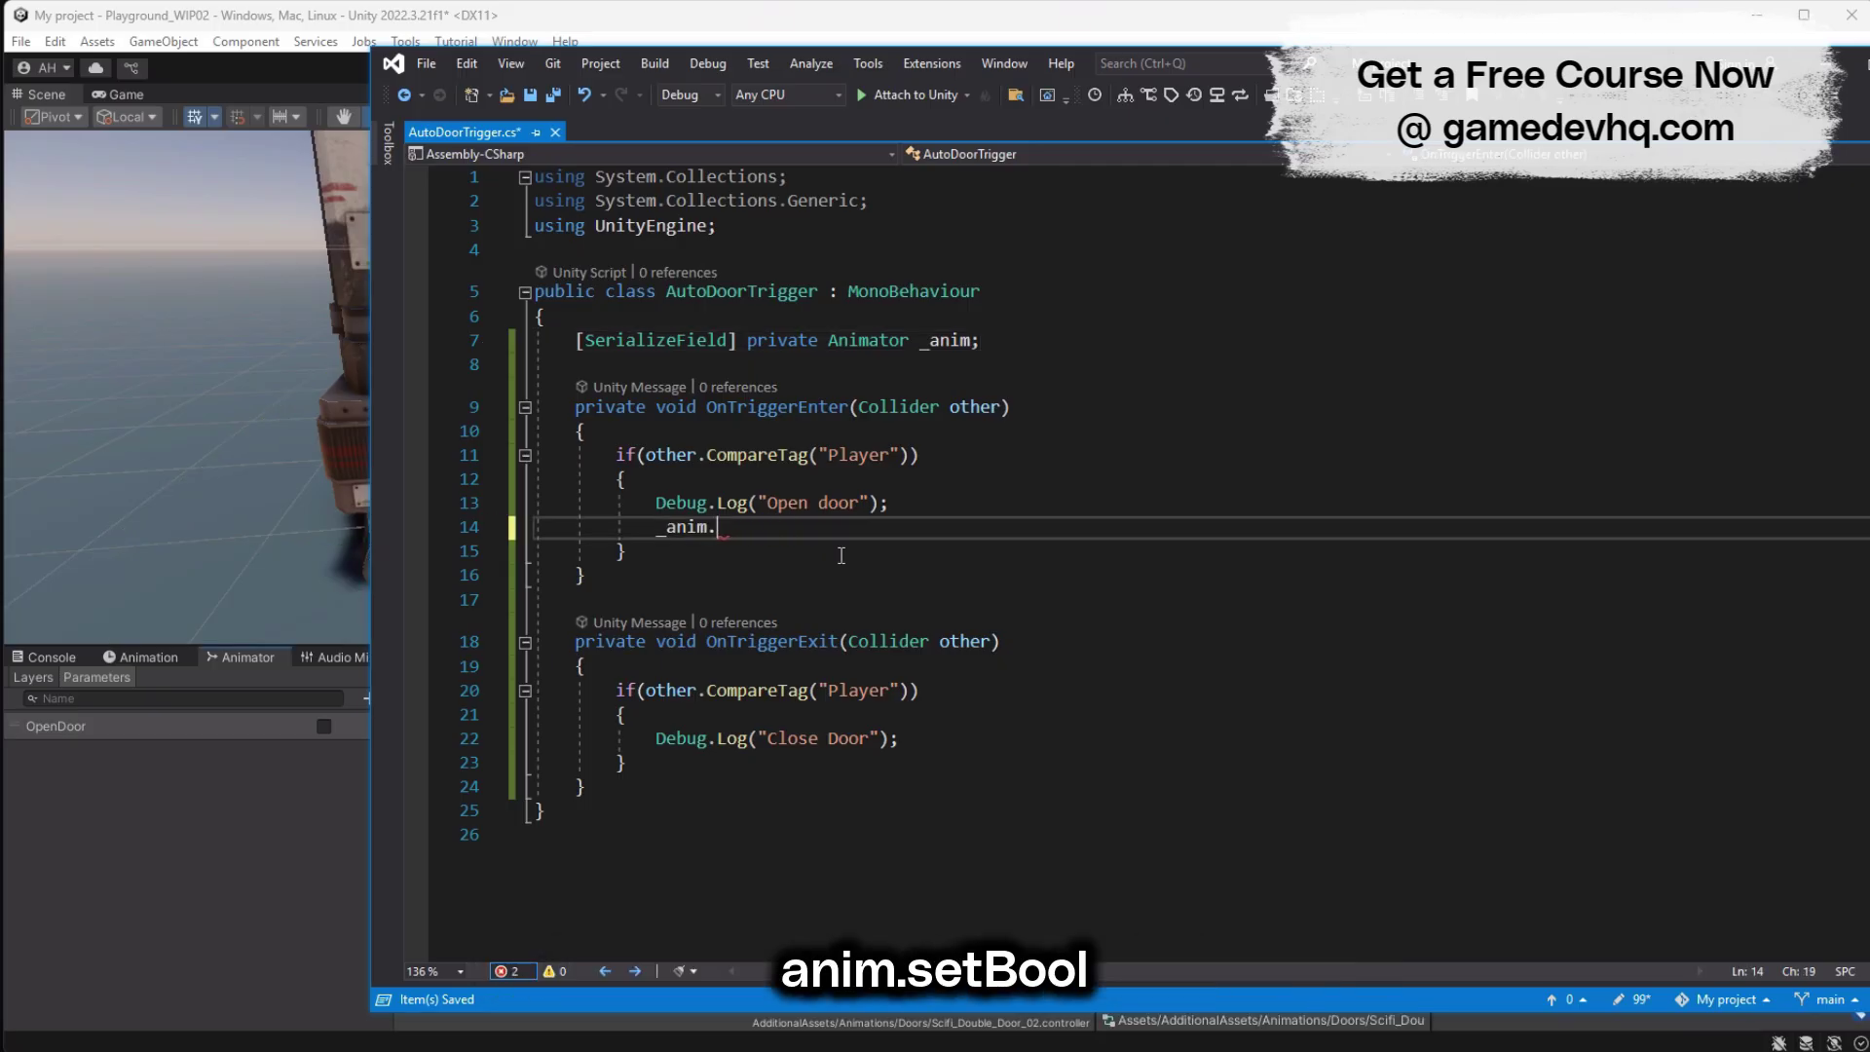
text(SetBool()
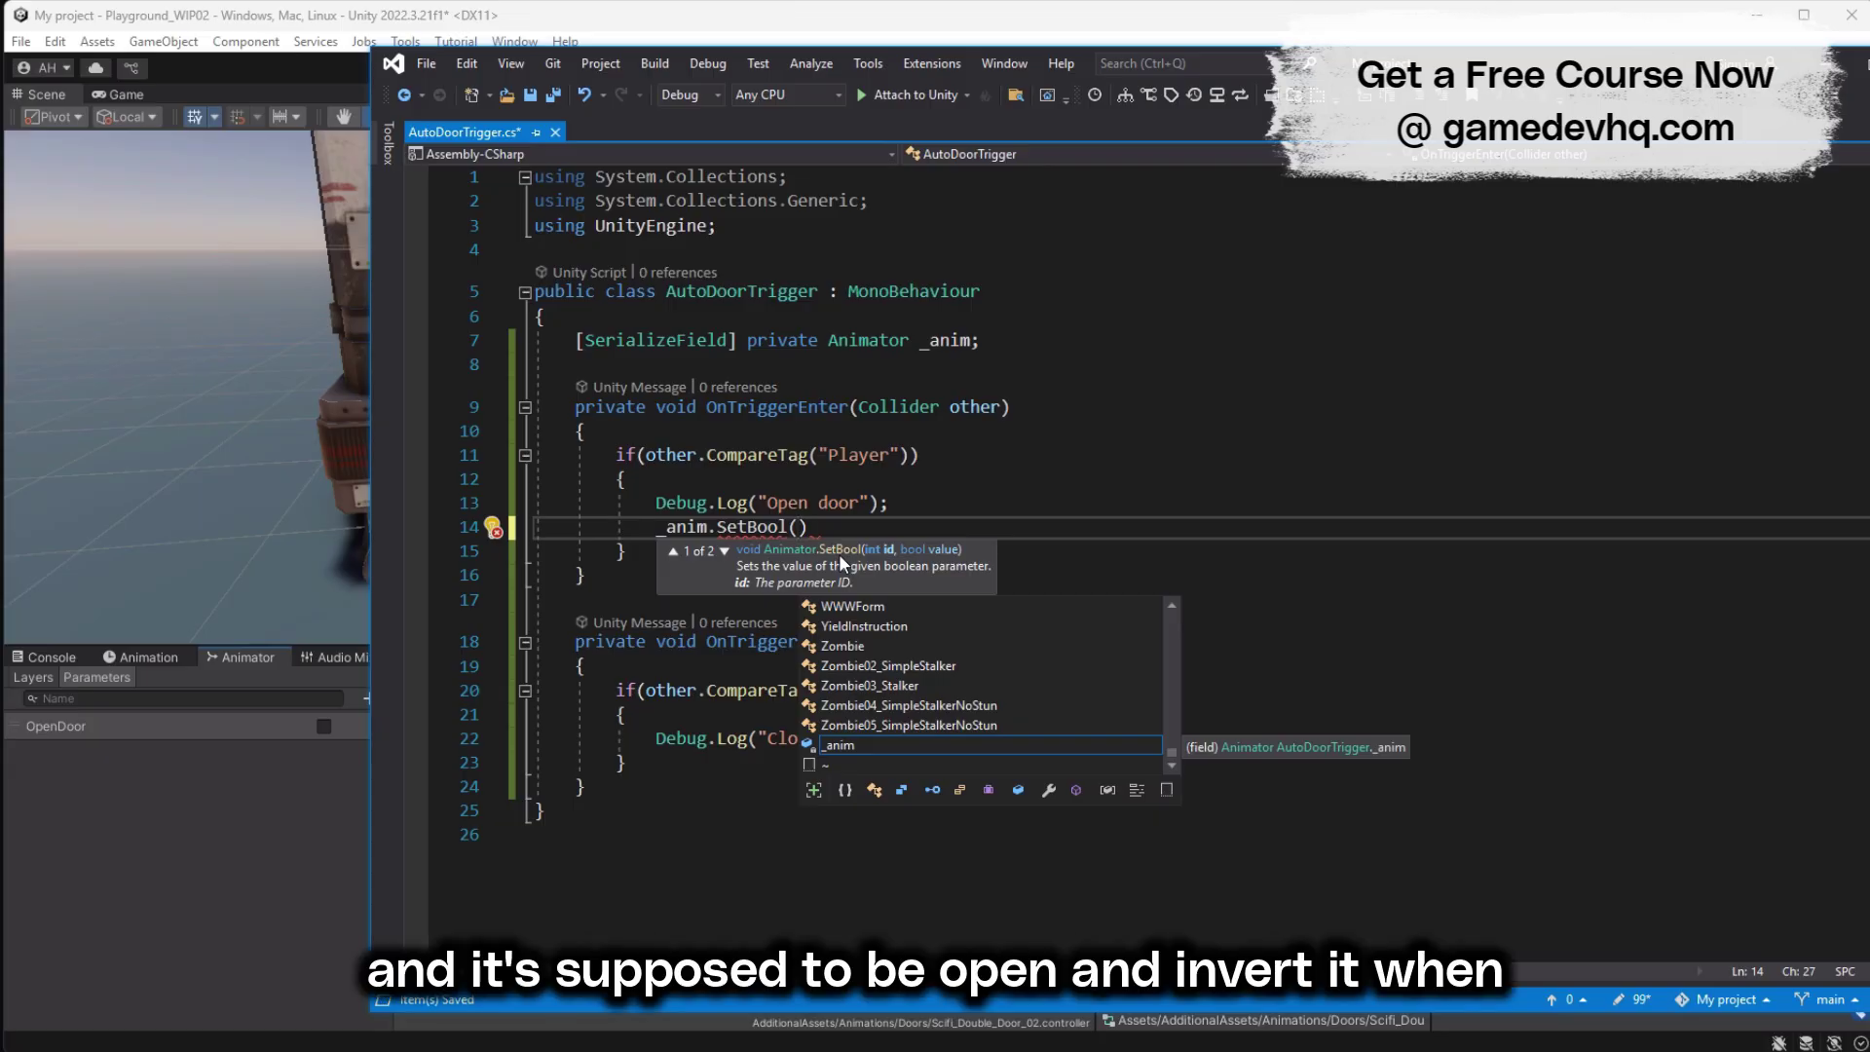
text("OpenDoor)
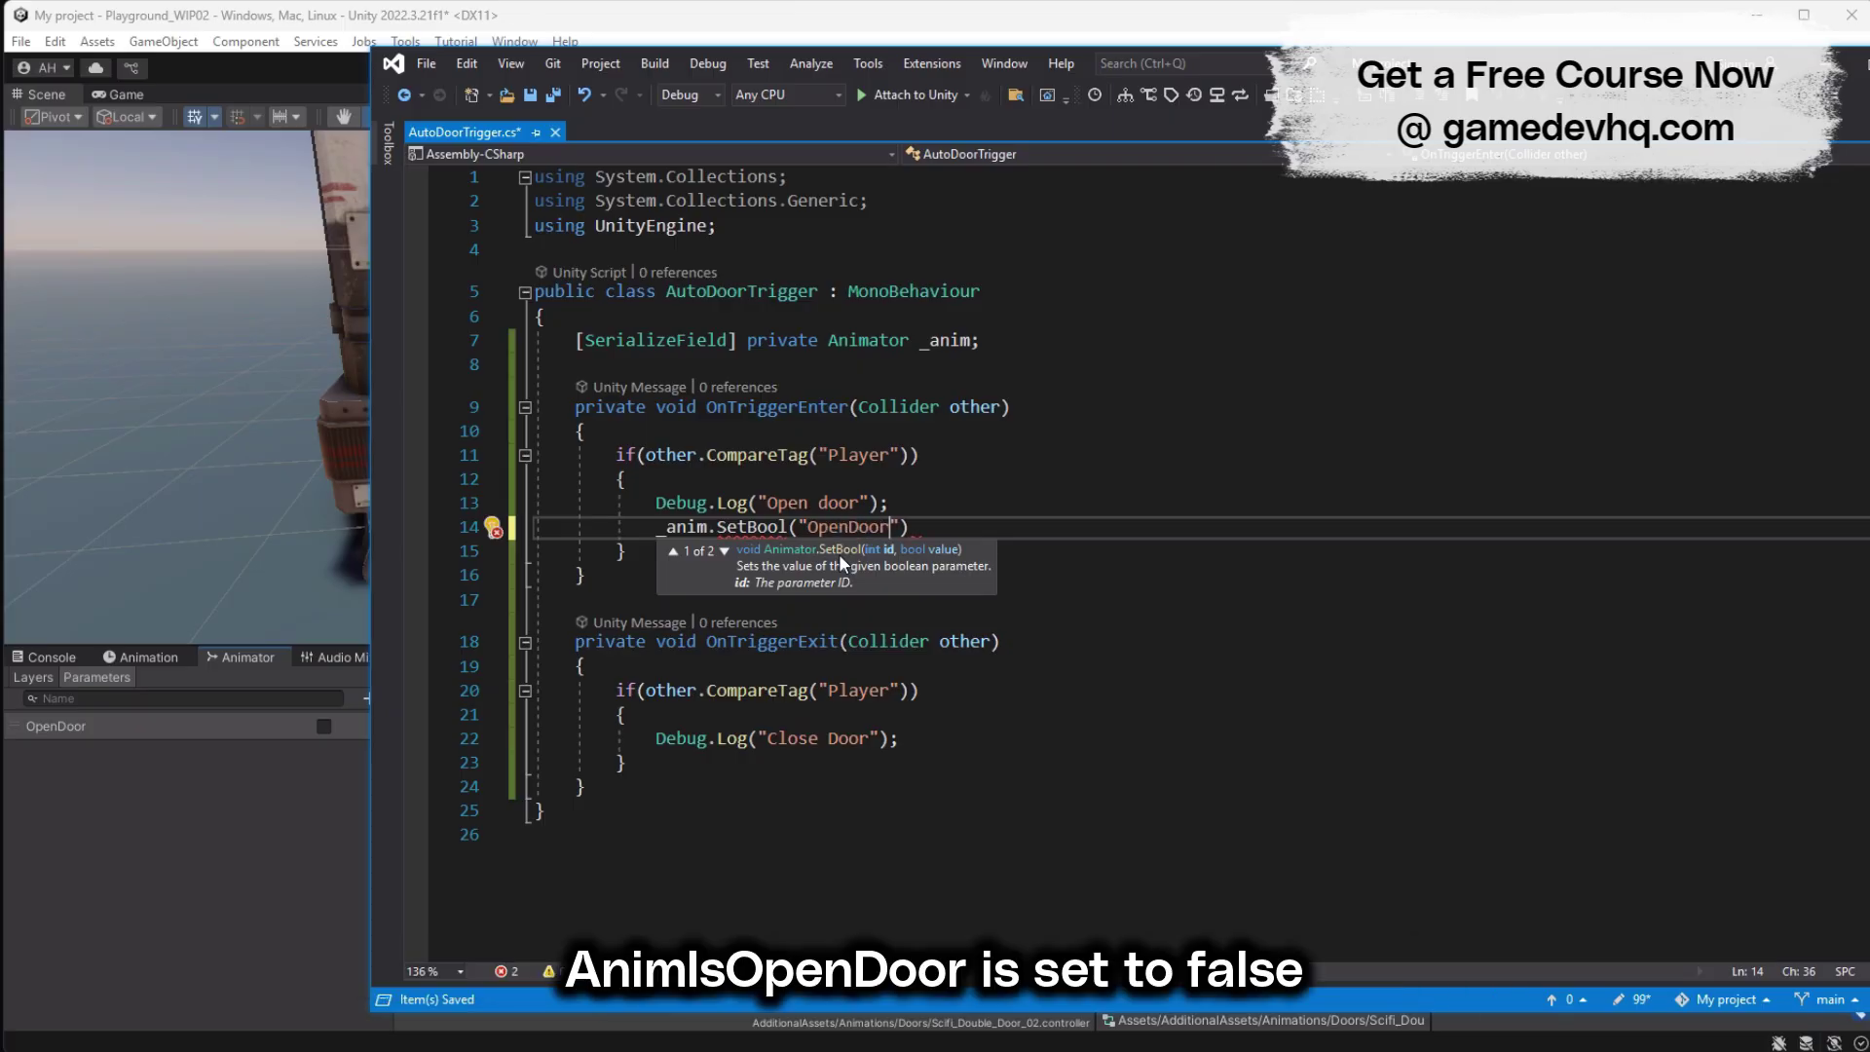
text(", )
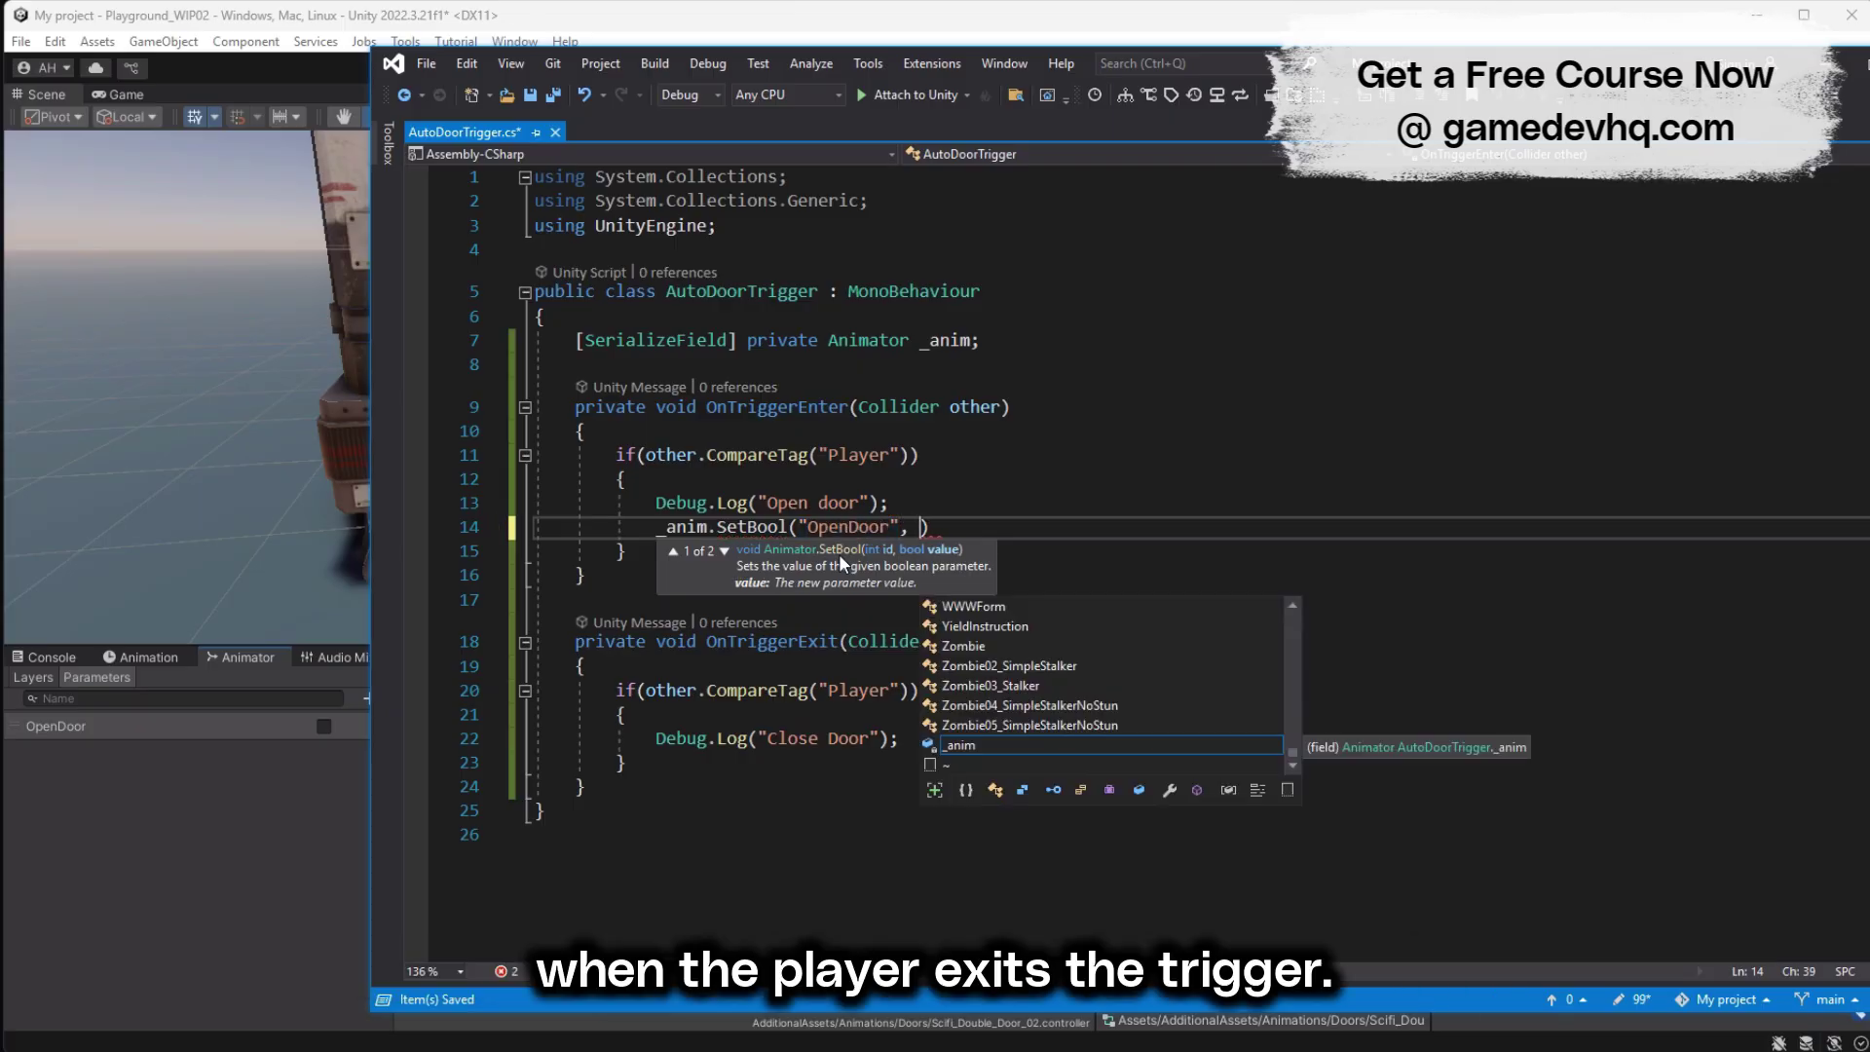
text(true);)
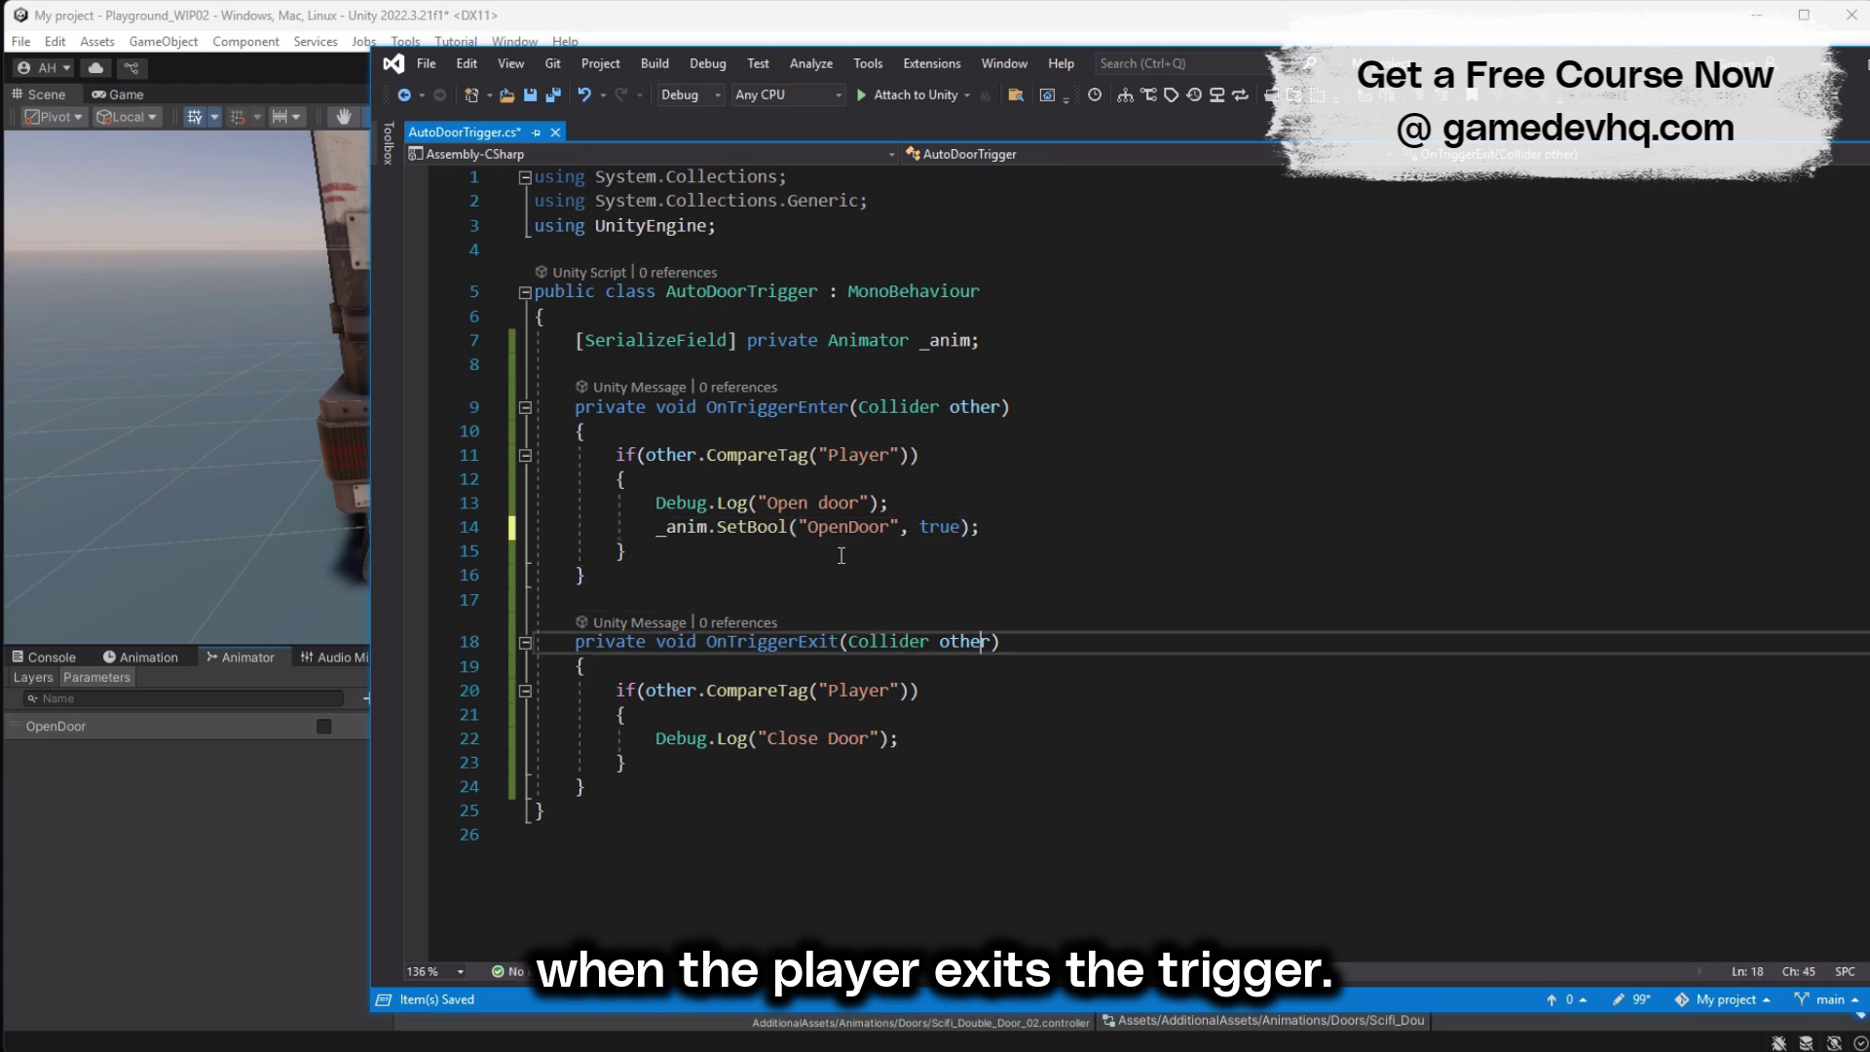
Step: Add _anim.SetBool("OpenDoor", false); after the "Close Door" log line in OnTriggerExit and save the script
key(Return)
text(_anim.SetBool()
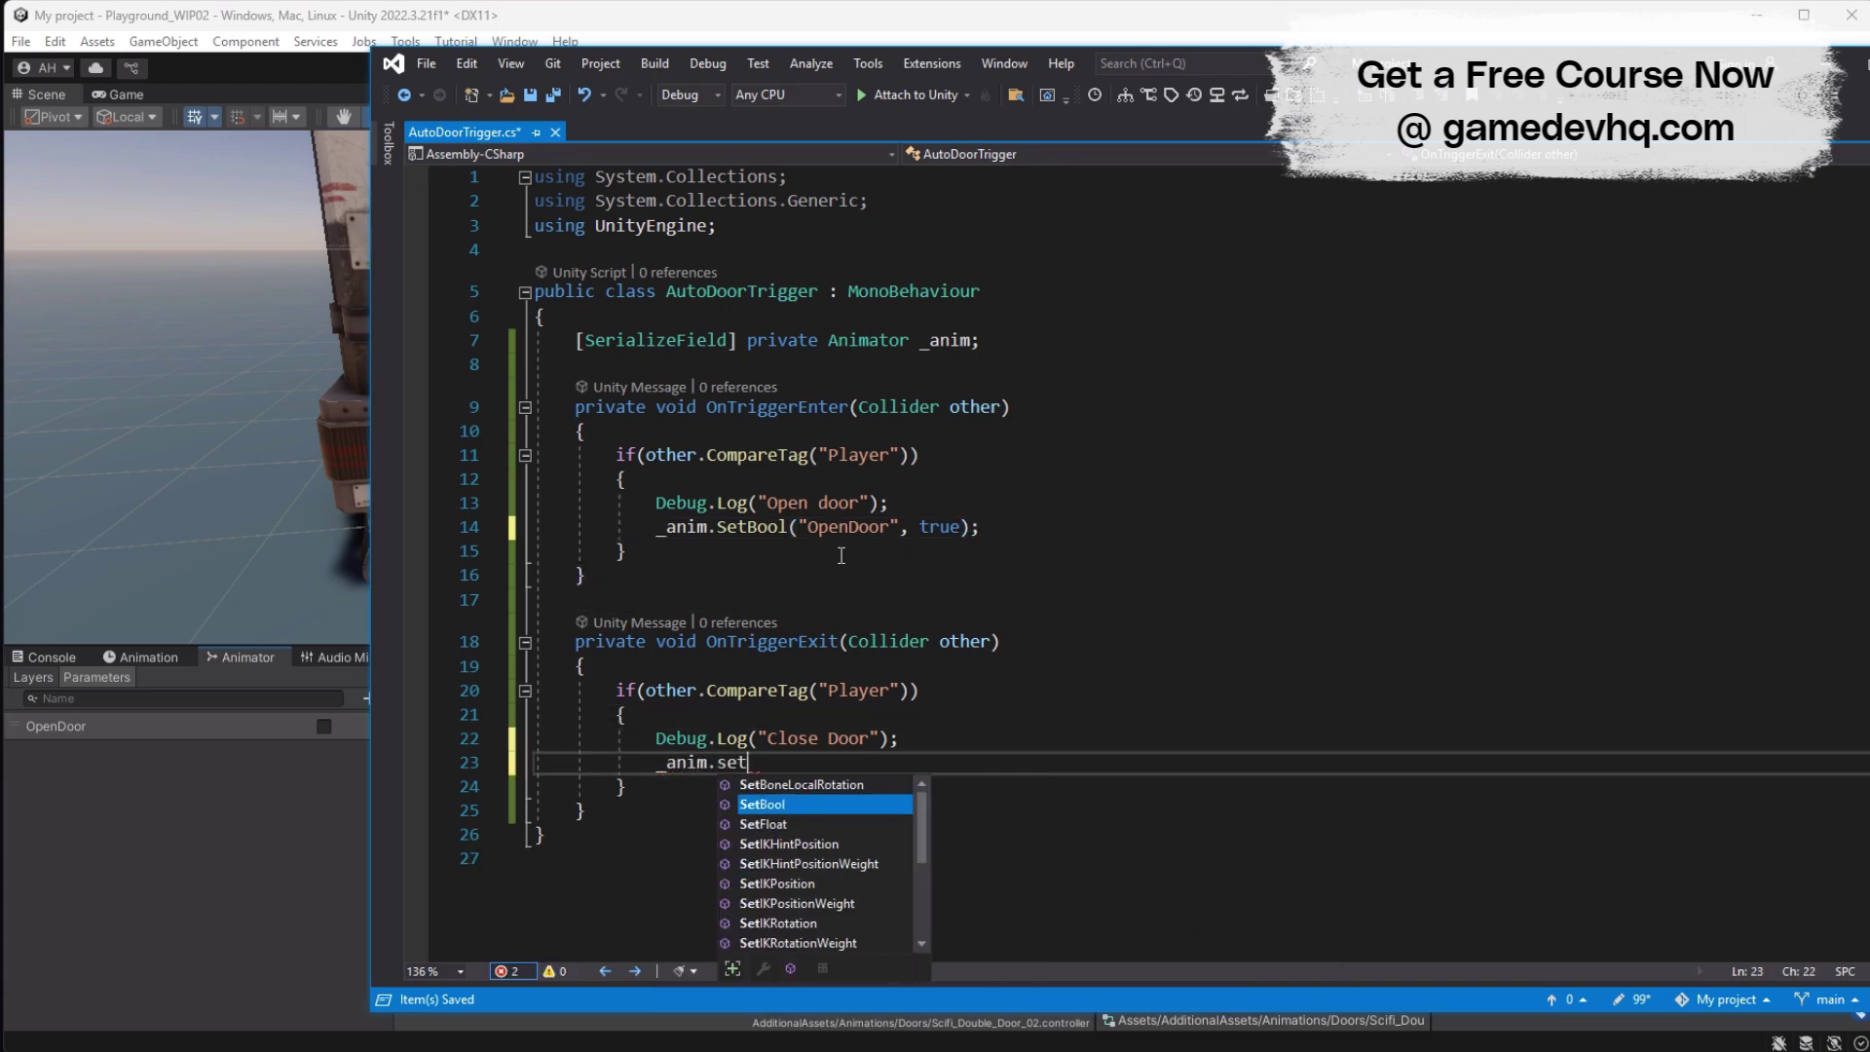
text("OpenDoor")
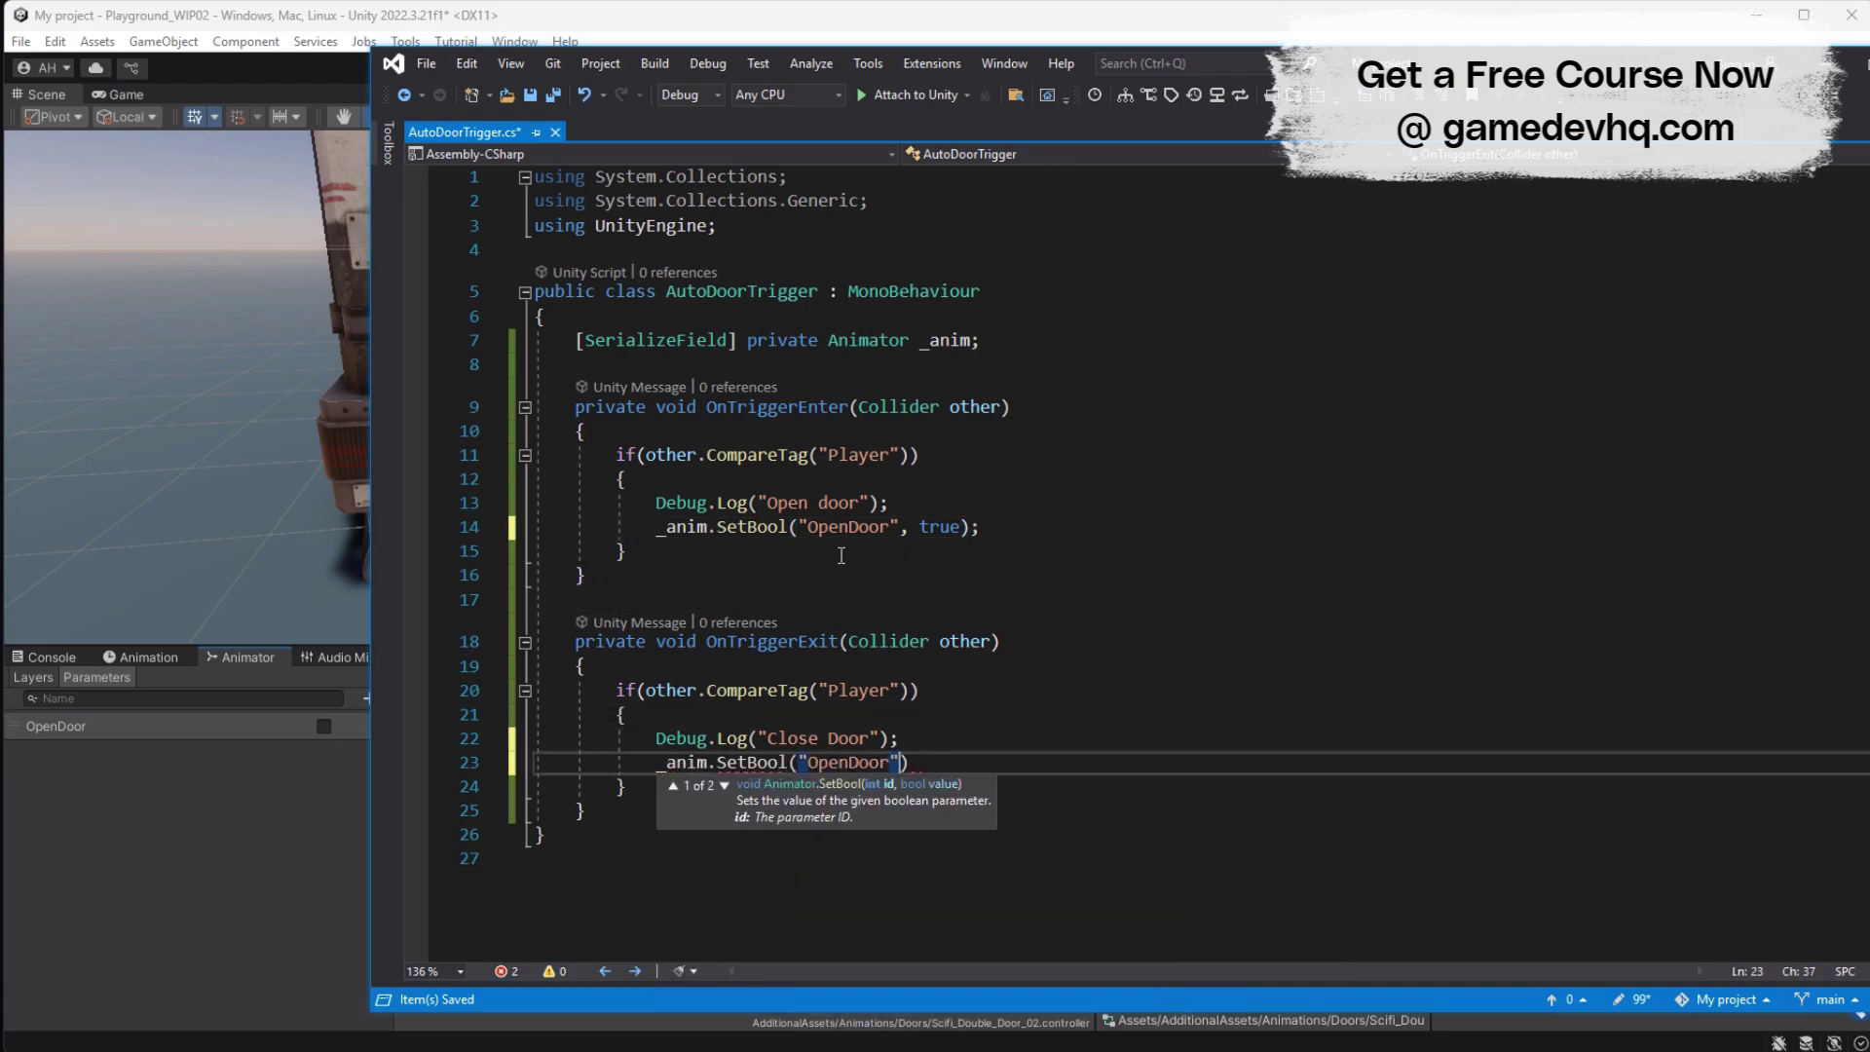
text(, false))
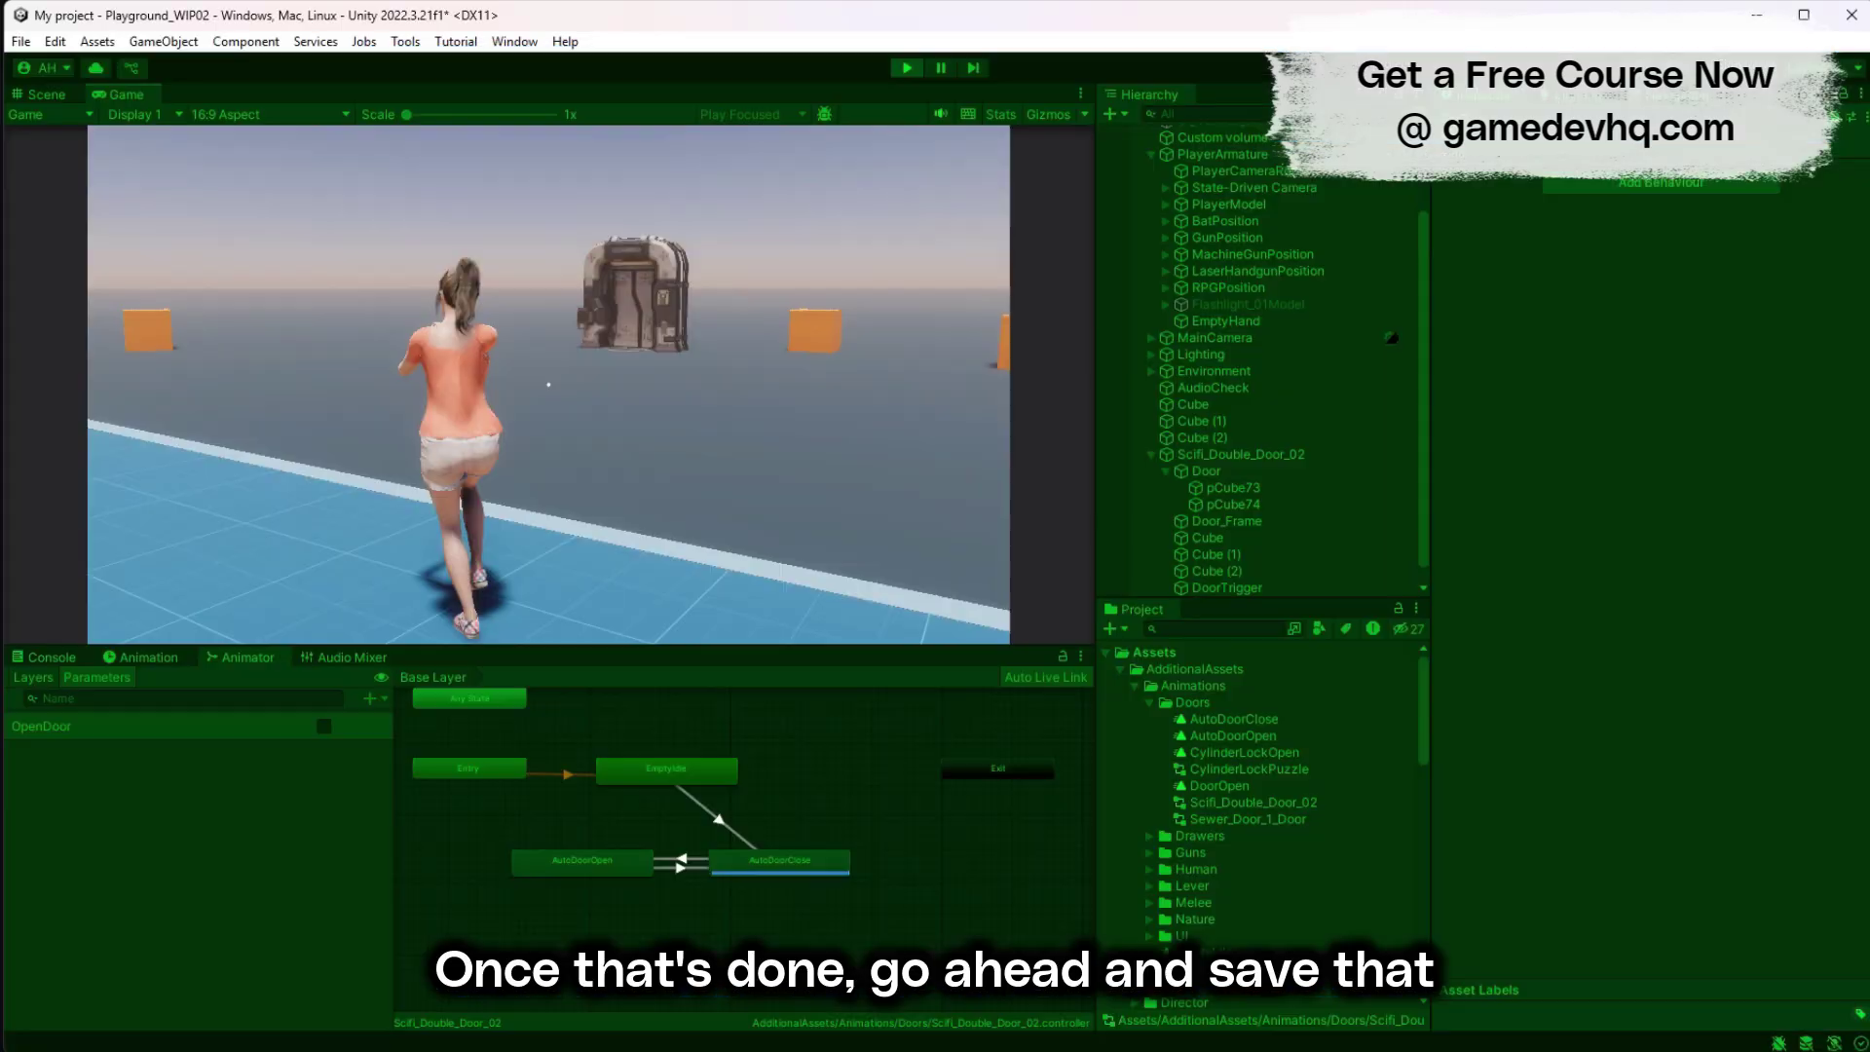
Step: Play-test the scene in Unity by walking the player up to the sci-fi door and back out of its trigger area
key(w)
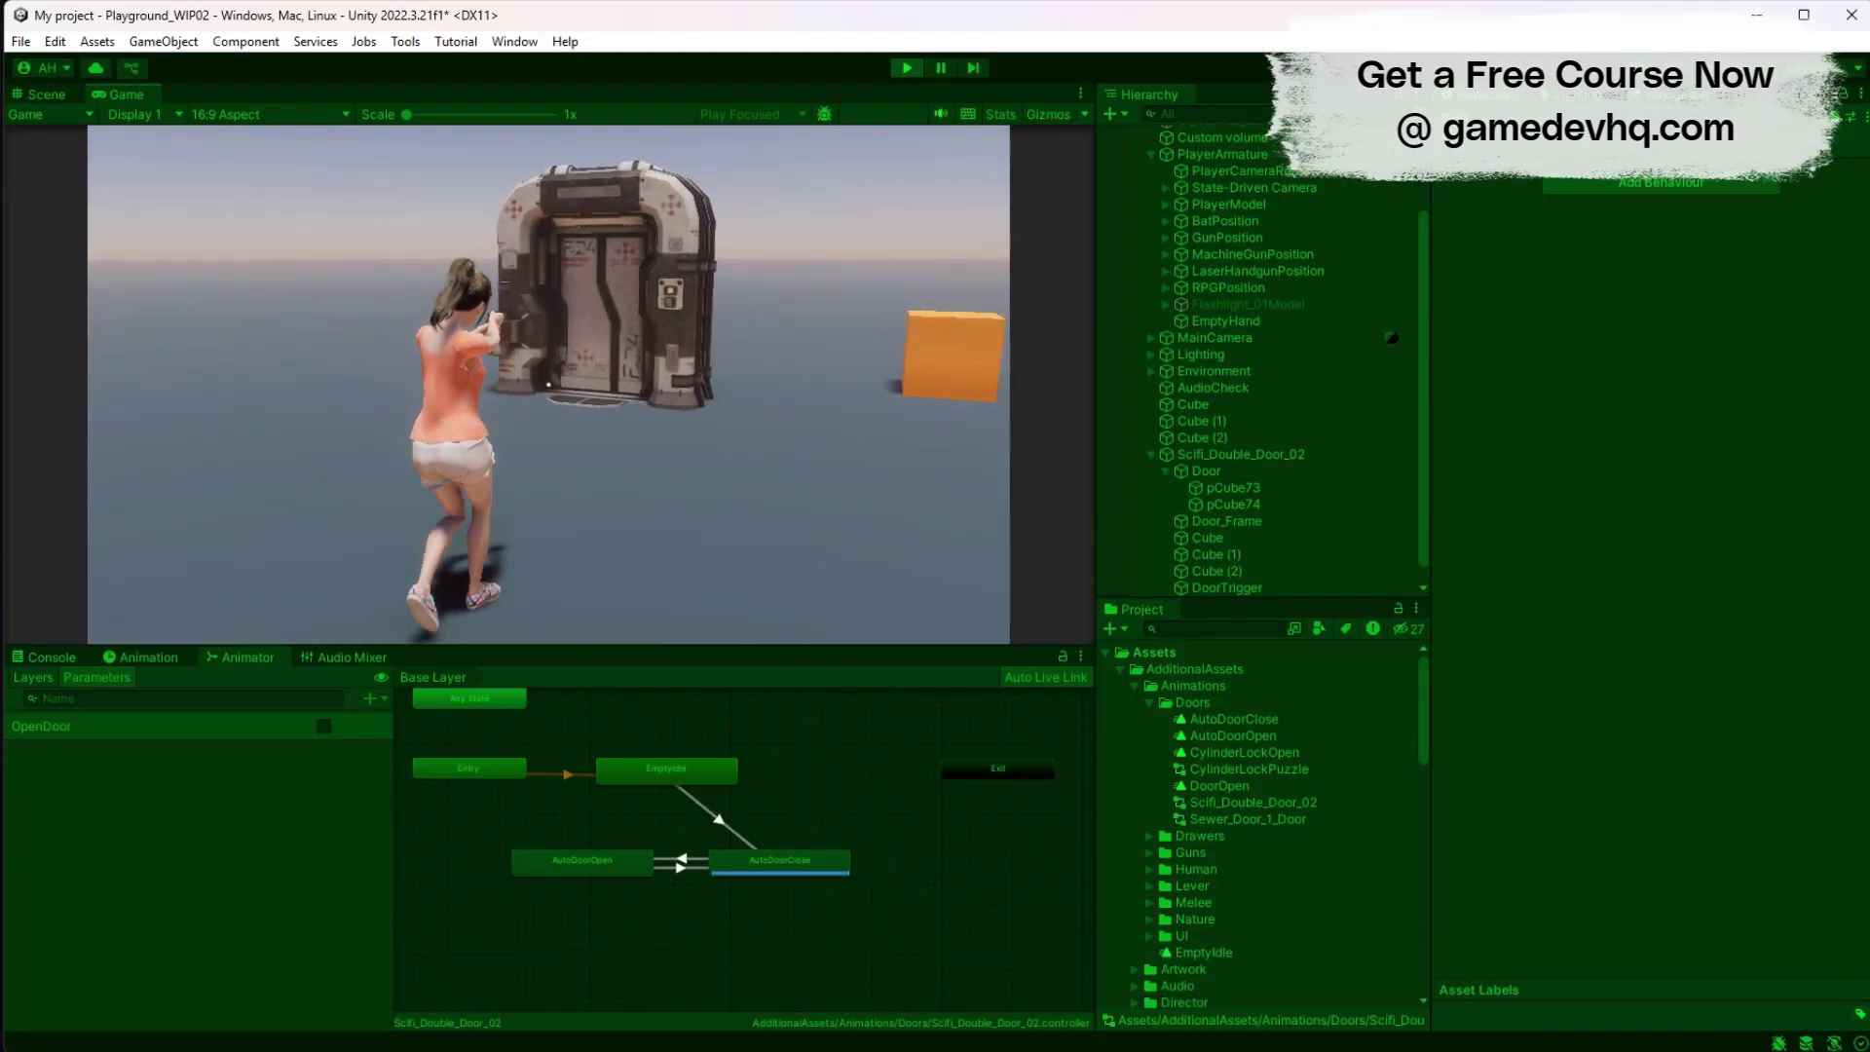
key(w)
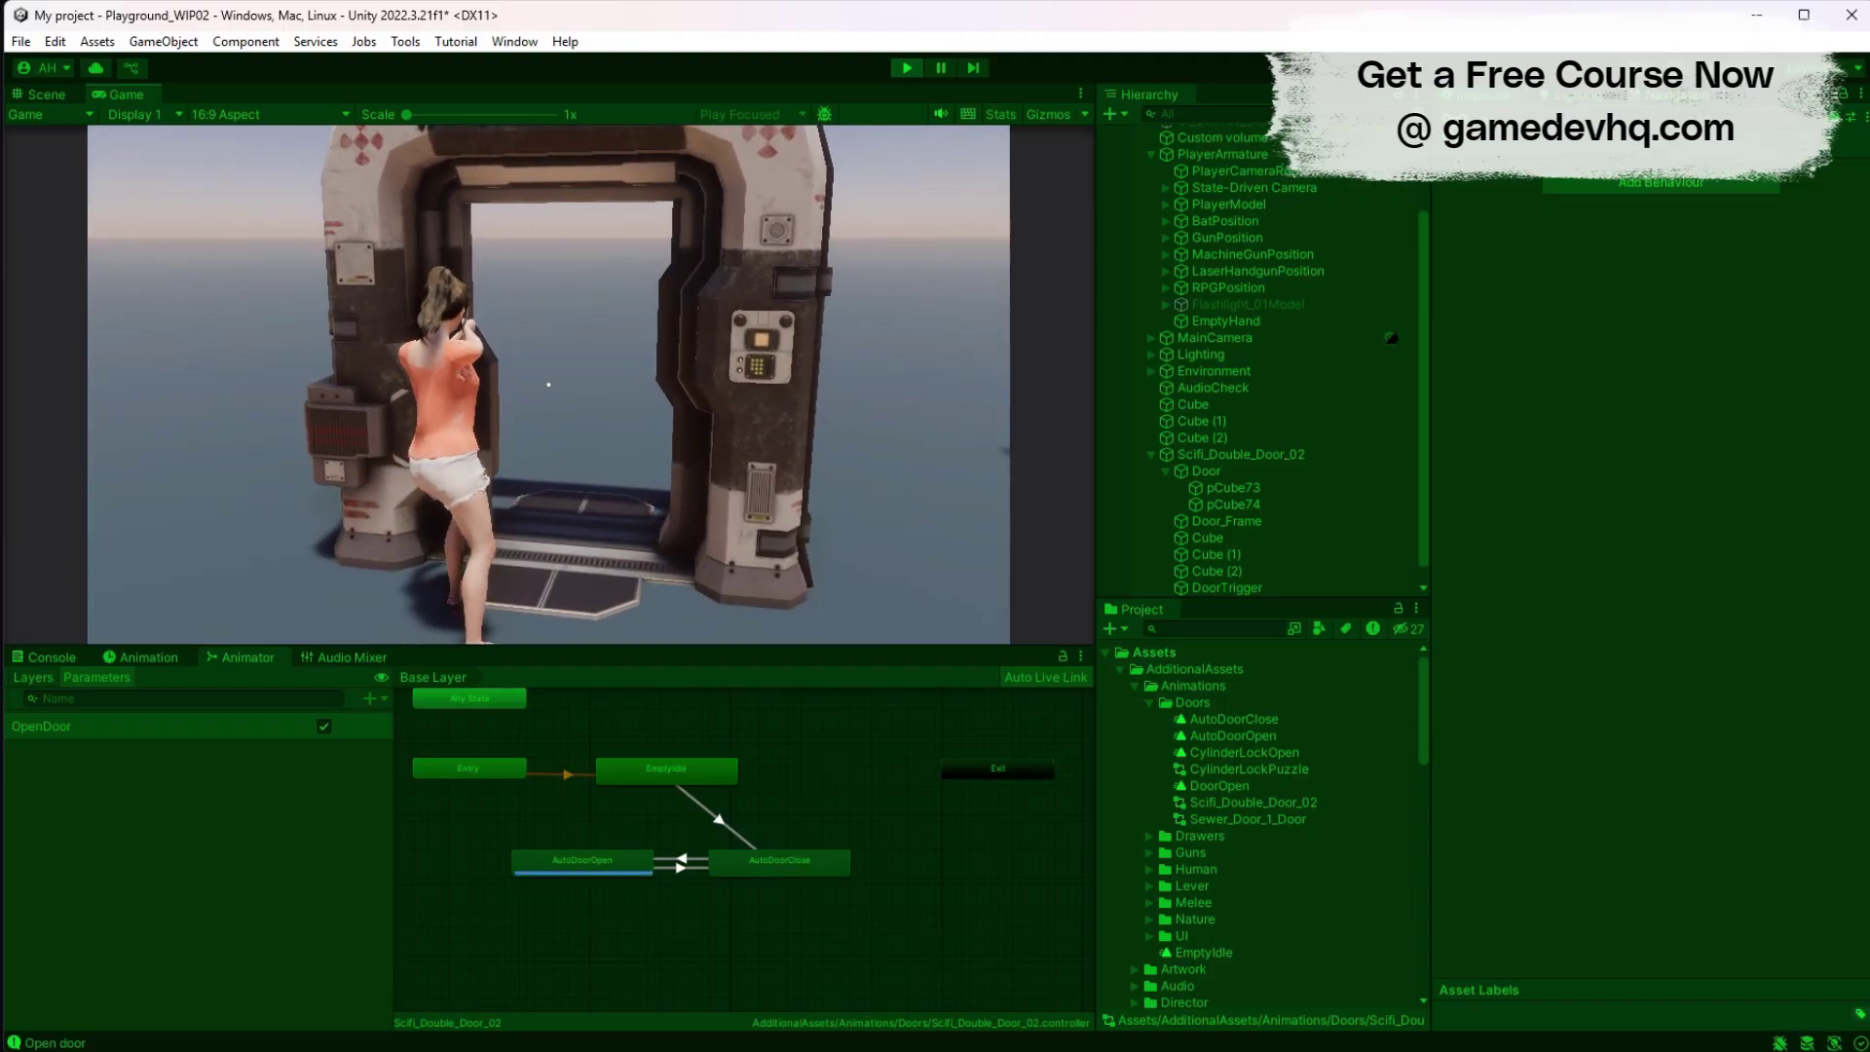
key(s)
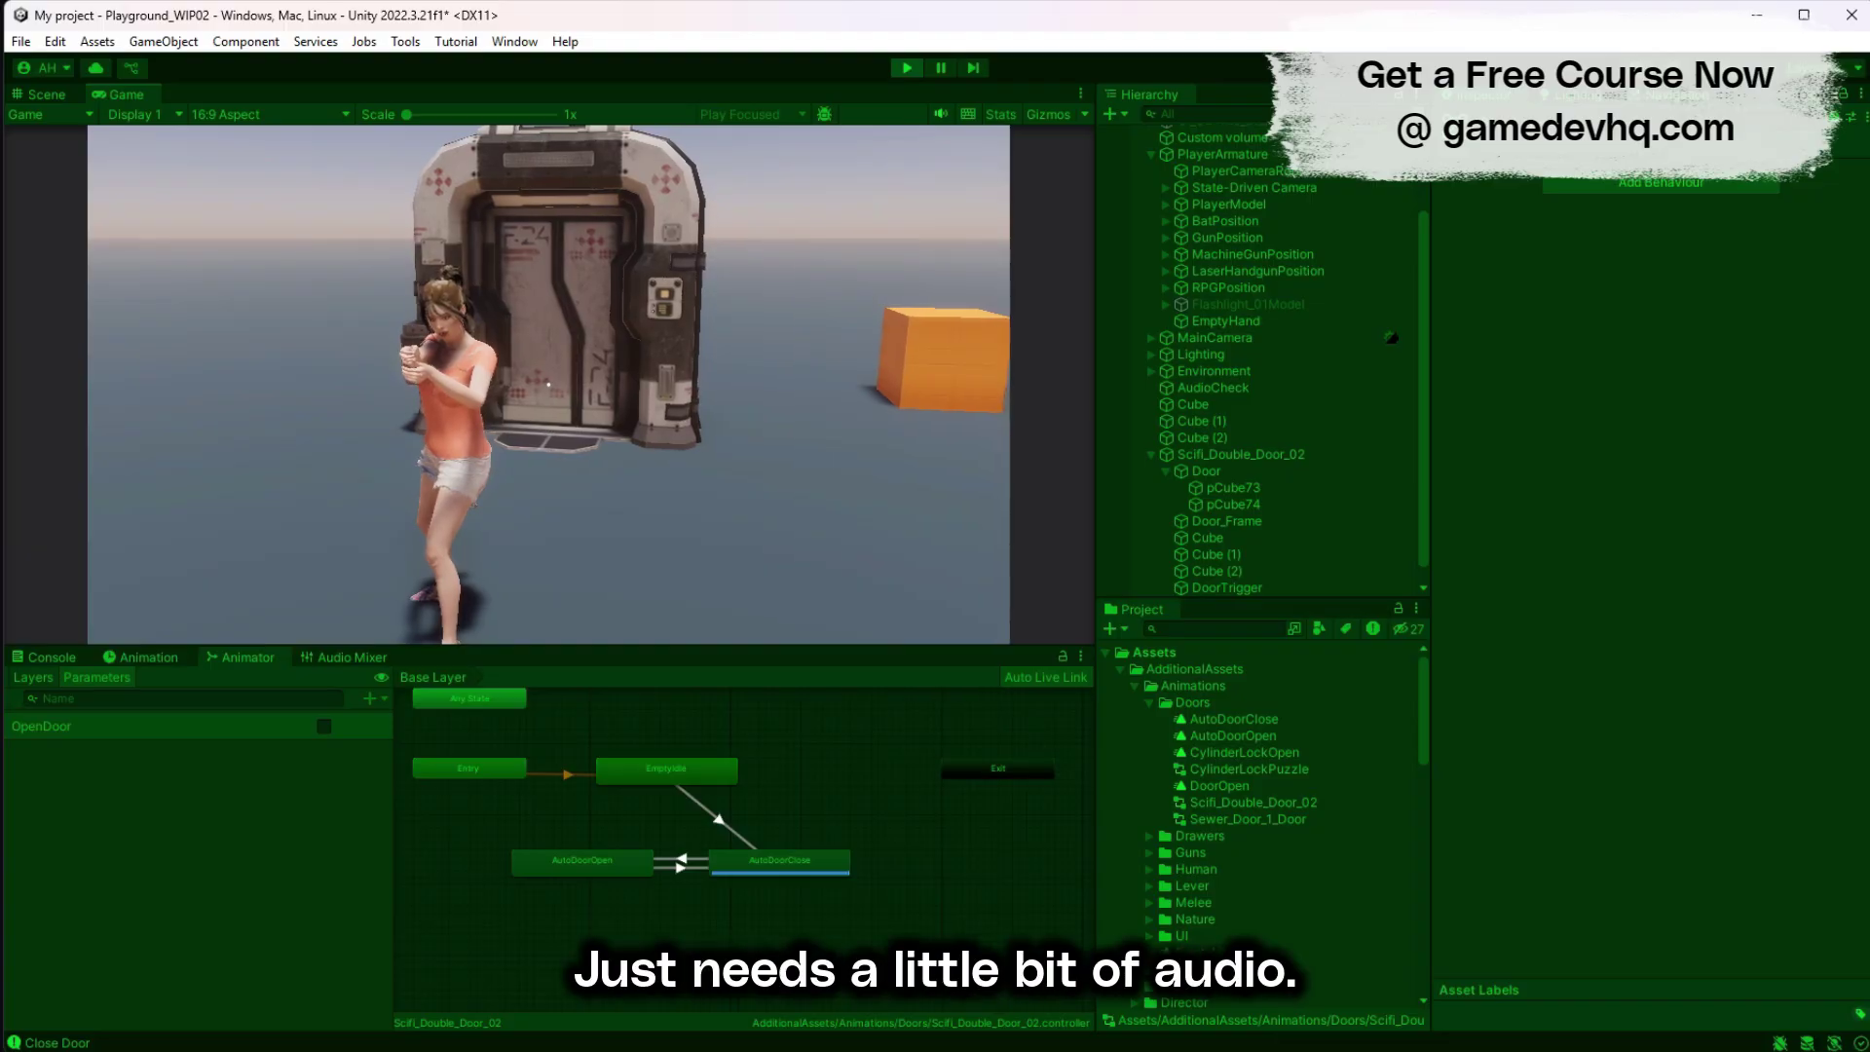
key(w)
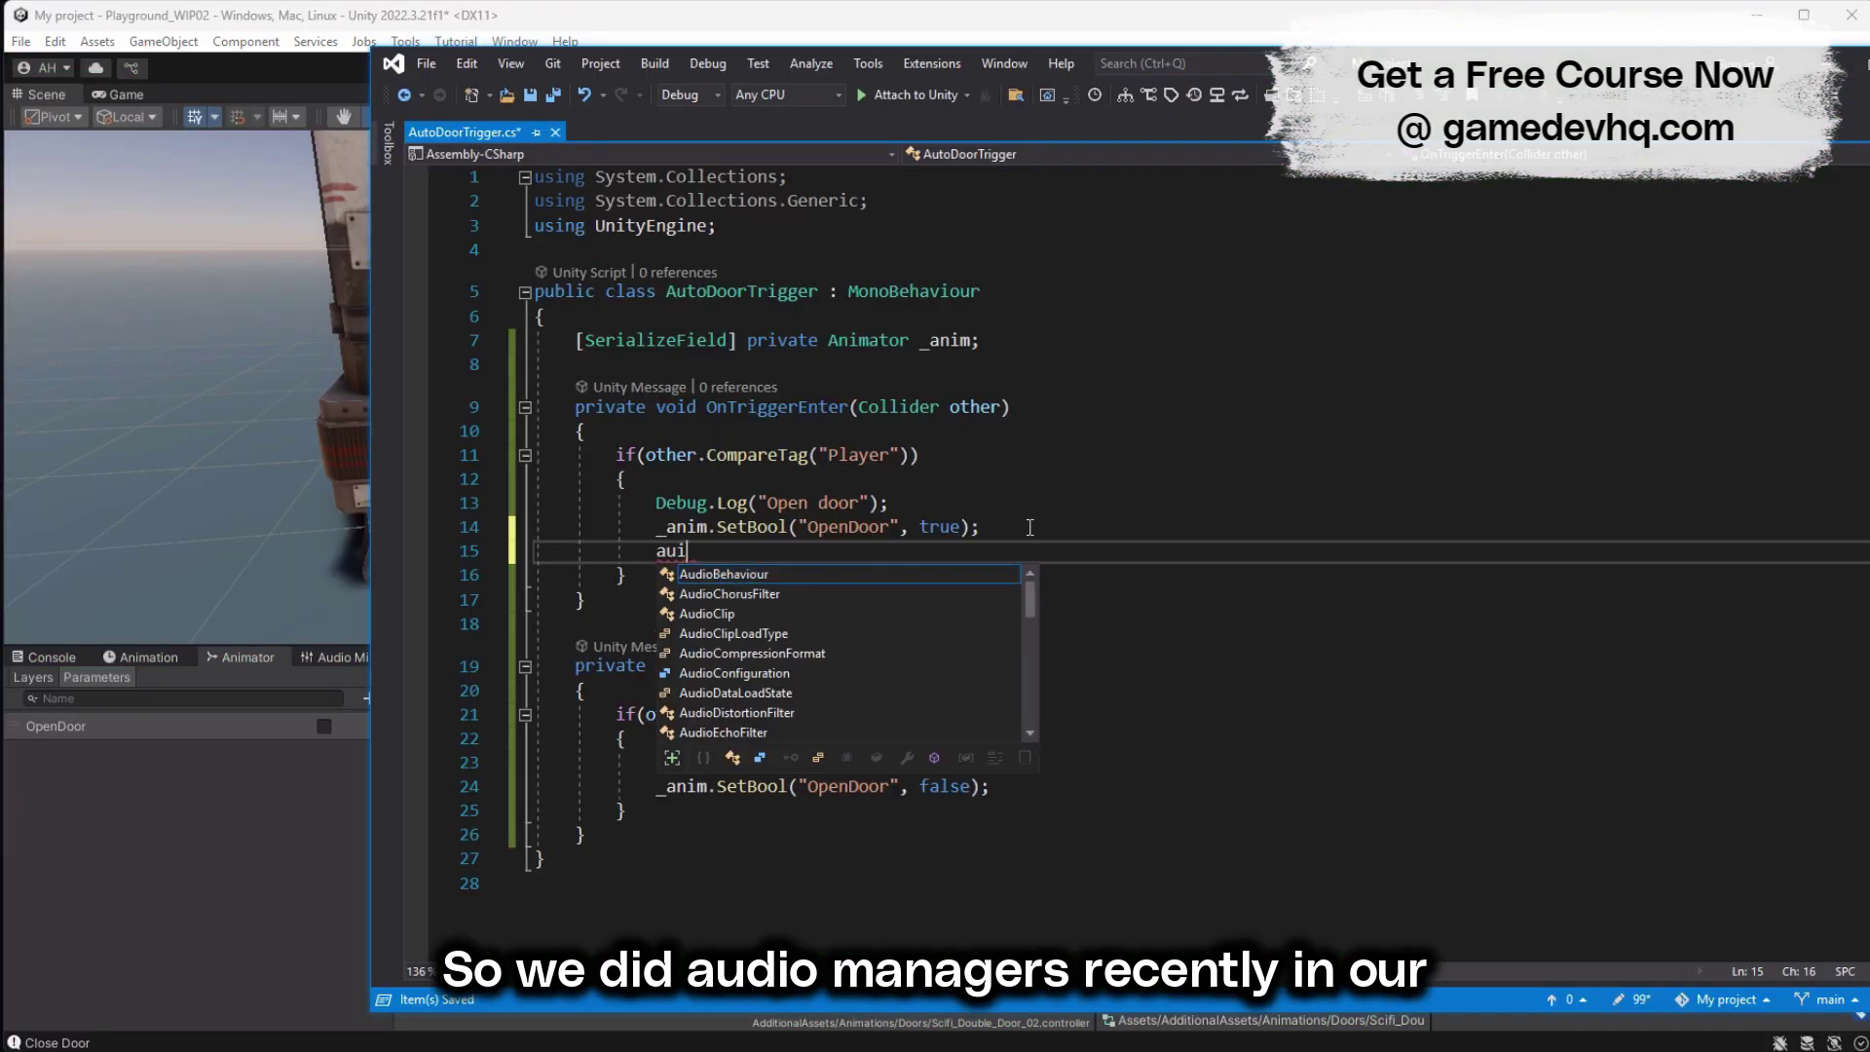
Step: Add AudioManager02.Instance.PlayUISFXClip(4); below the SetBool line in OnTriggerEnter of the AutoDoorTrigger script in Visual Studio
key(BackSpace)
text(dioMan)
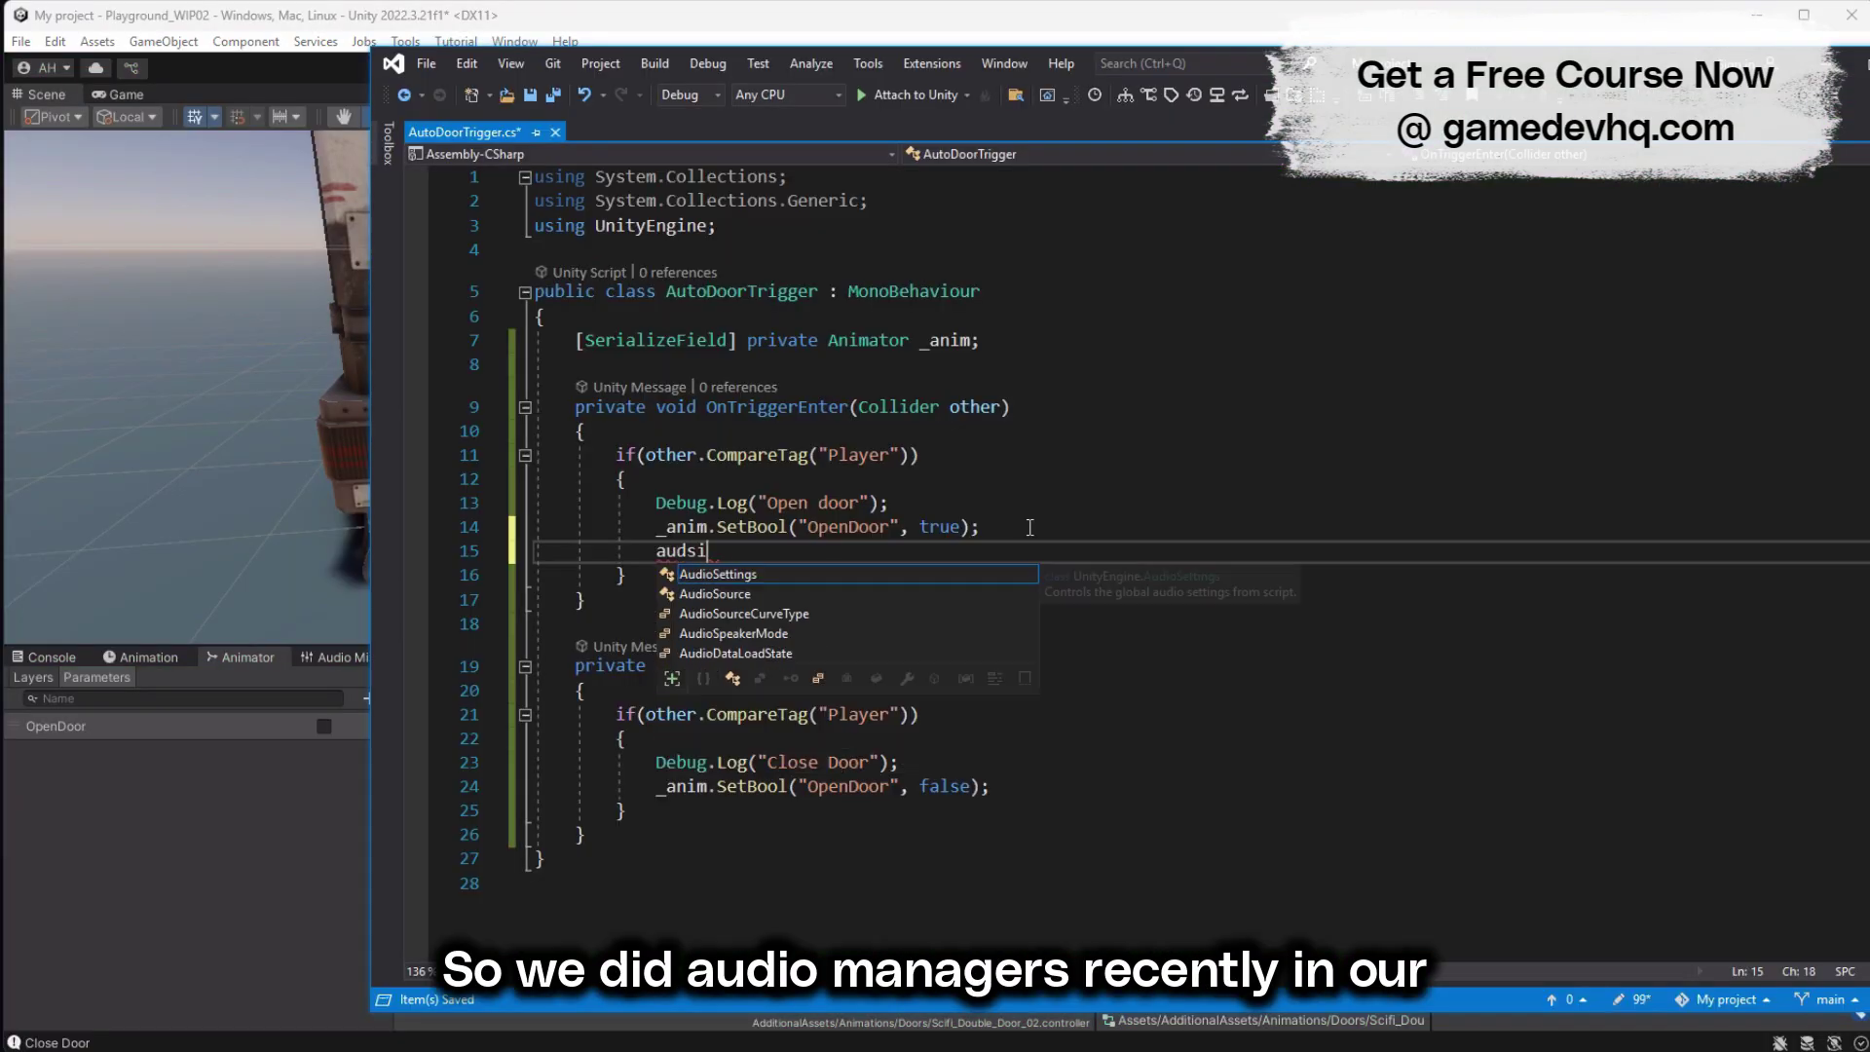
key(Tab)
text(.Instance.)
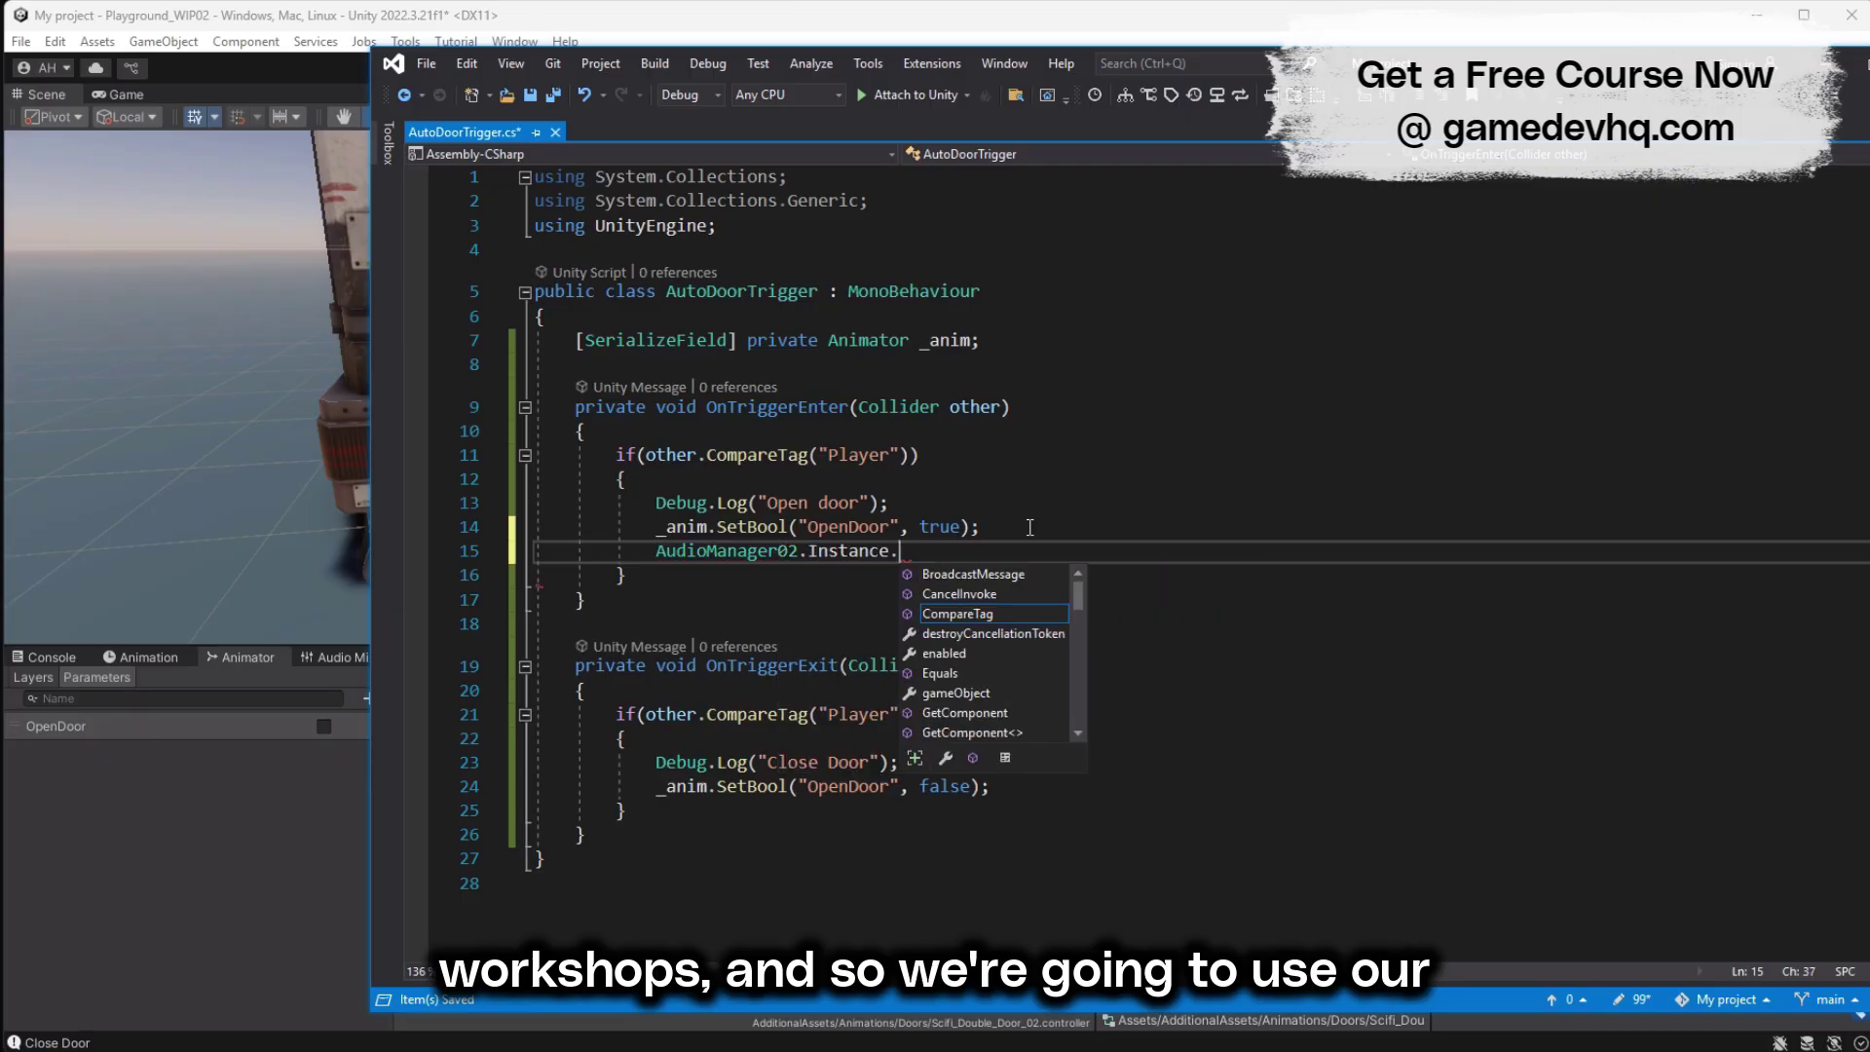
text(plays(4);)
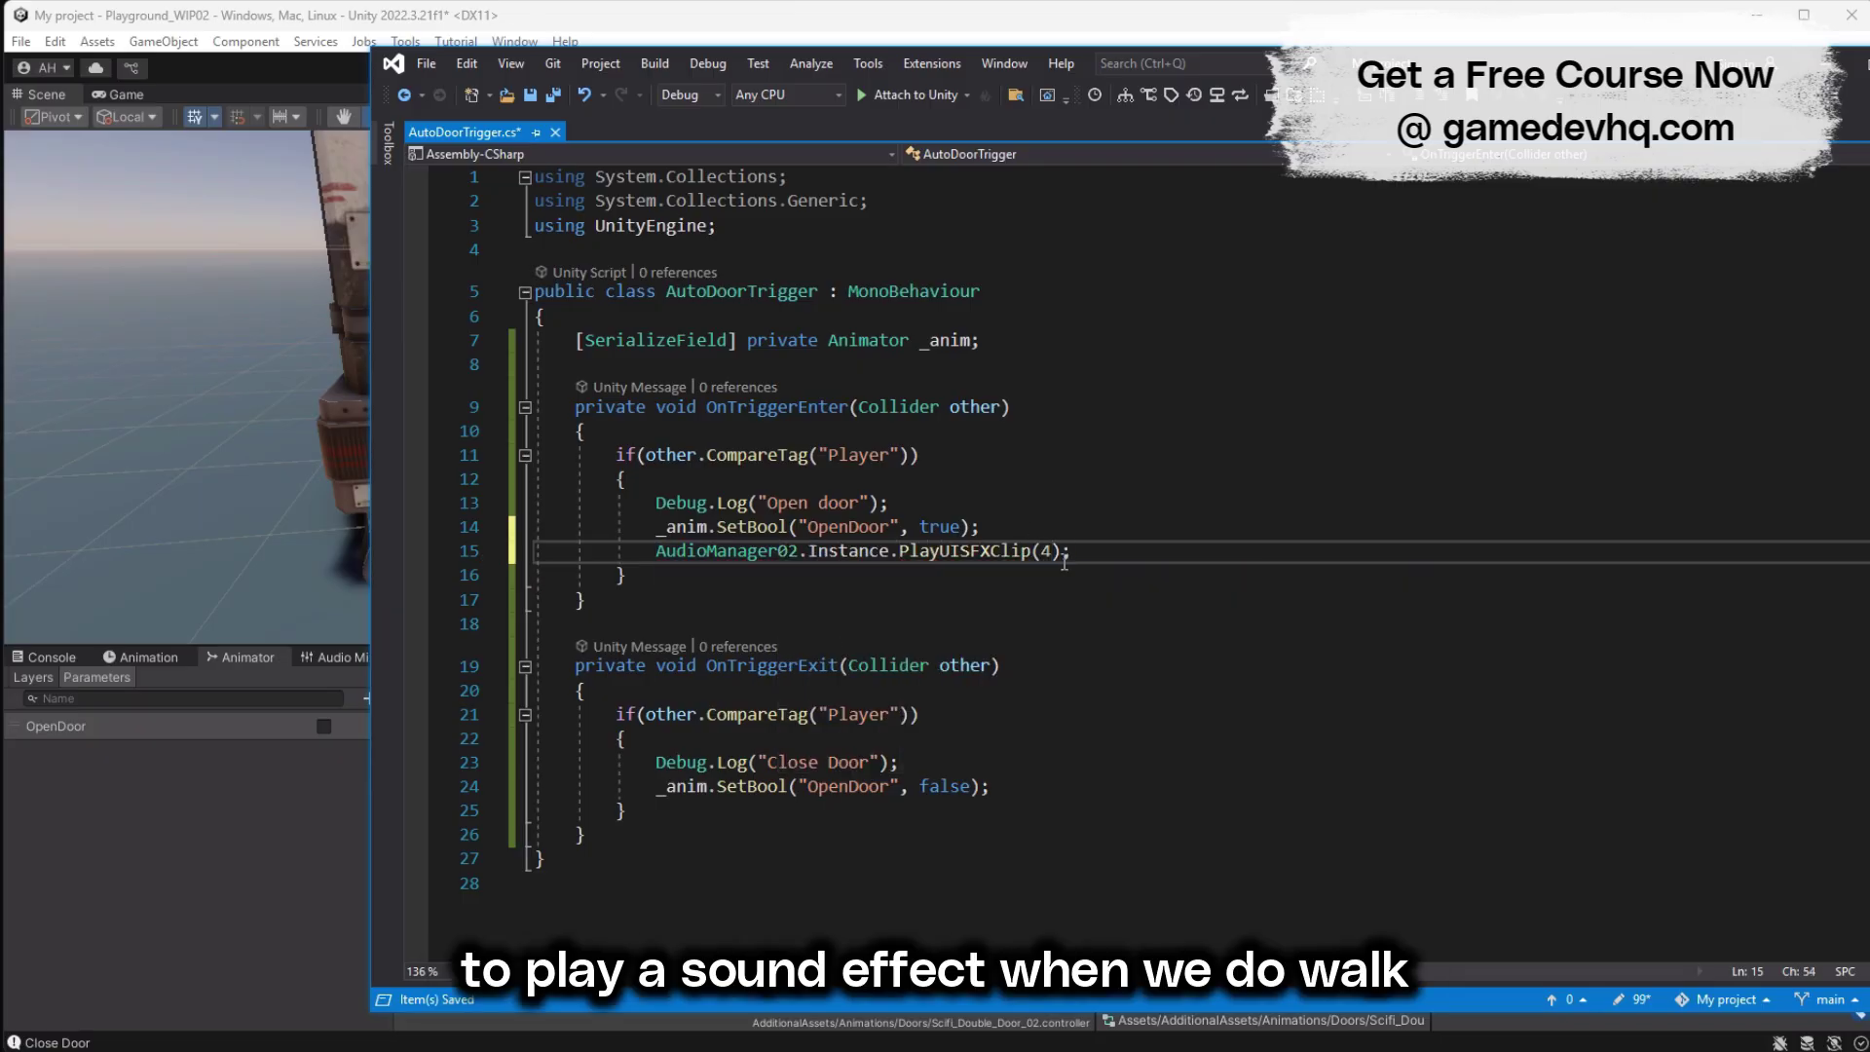
Step: Add AudioManager02.Instance.PlayUISFXClip(5); below the SetBool line in OnTriggerExit of the AutoDoorTrigger script
click(1022, 785)
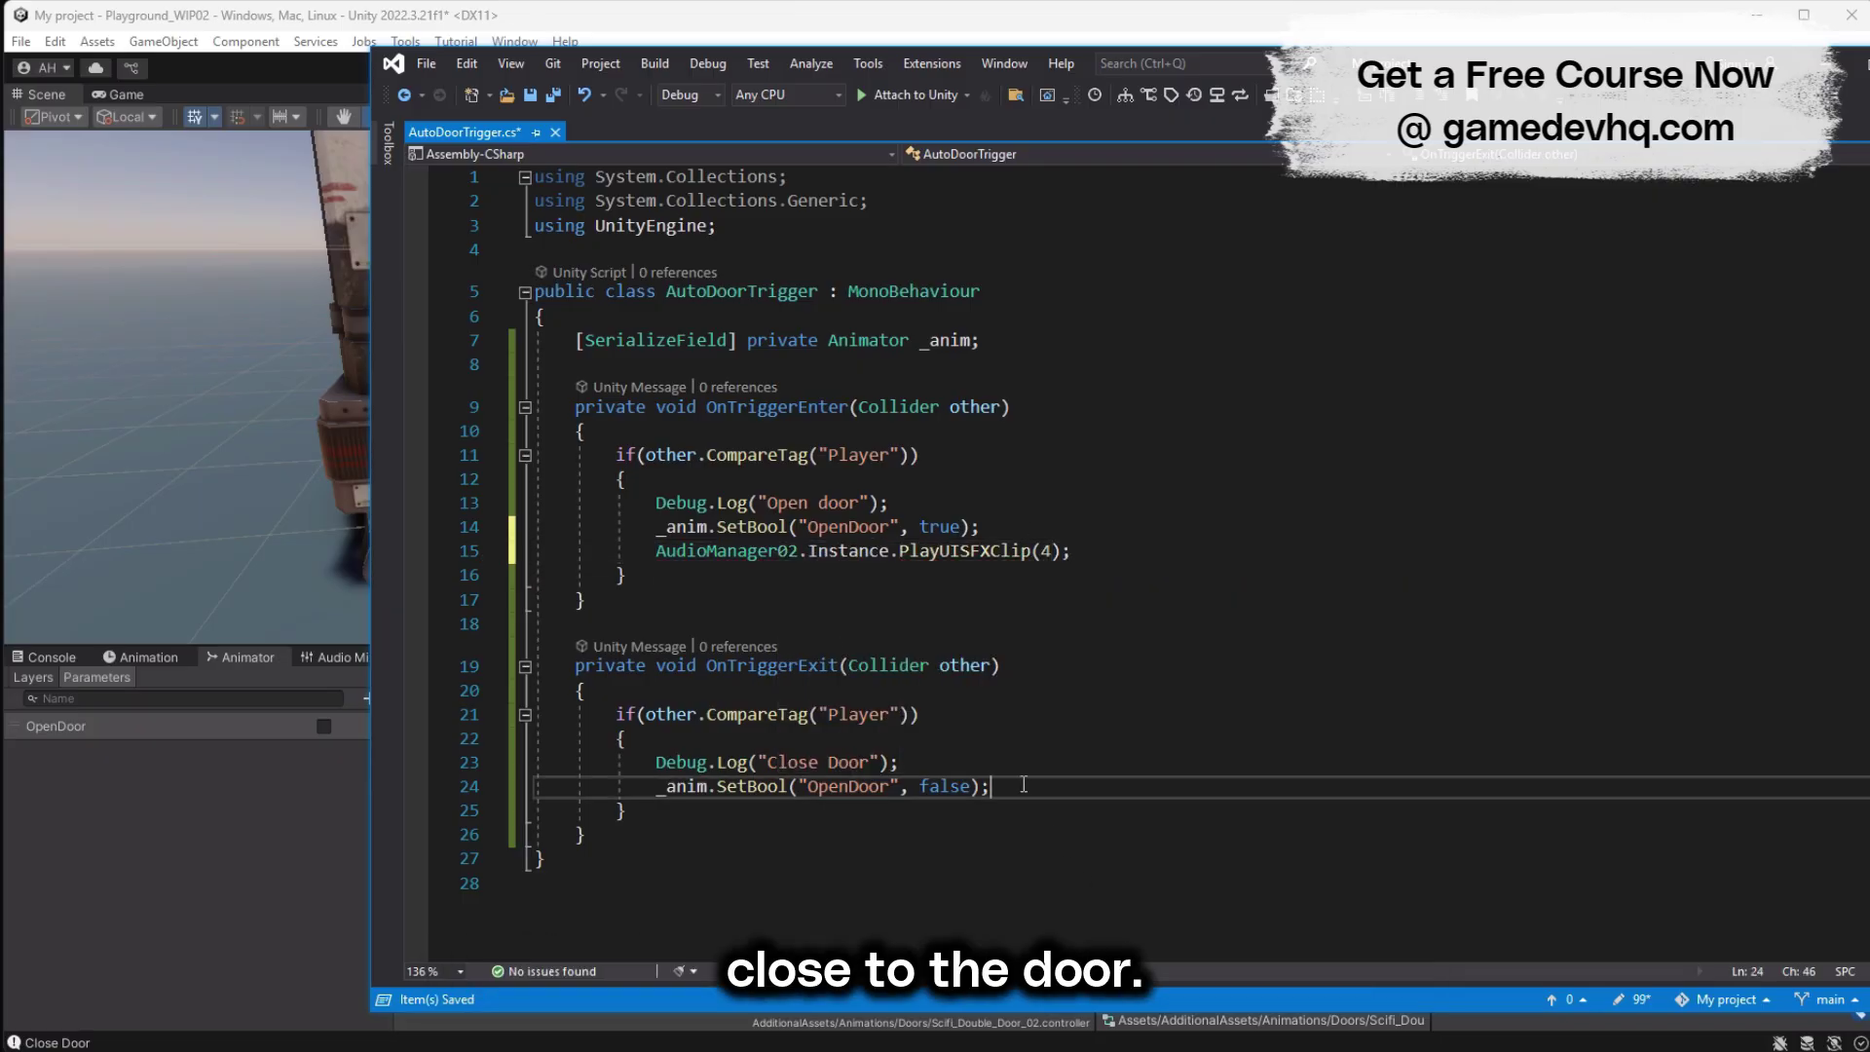
key(Return)
text(audiomanager.Instance.plays)
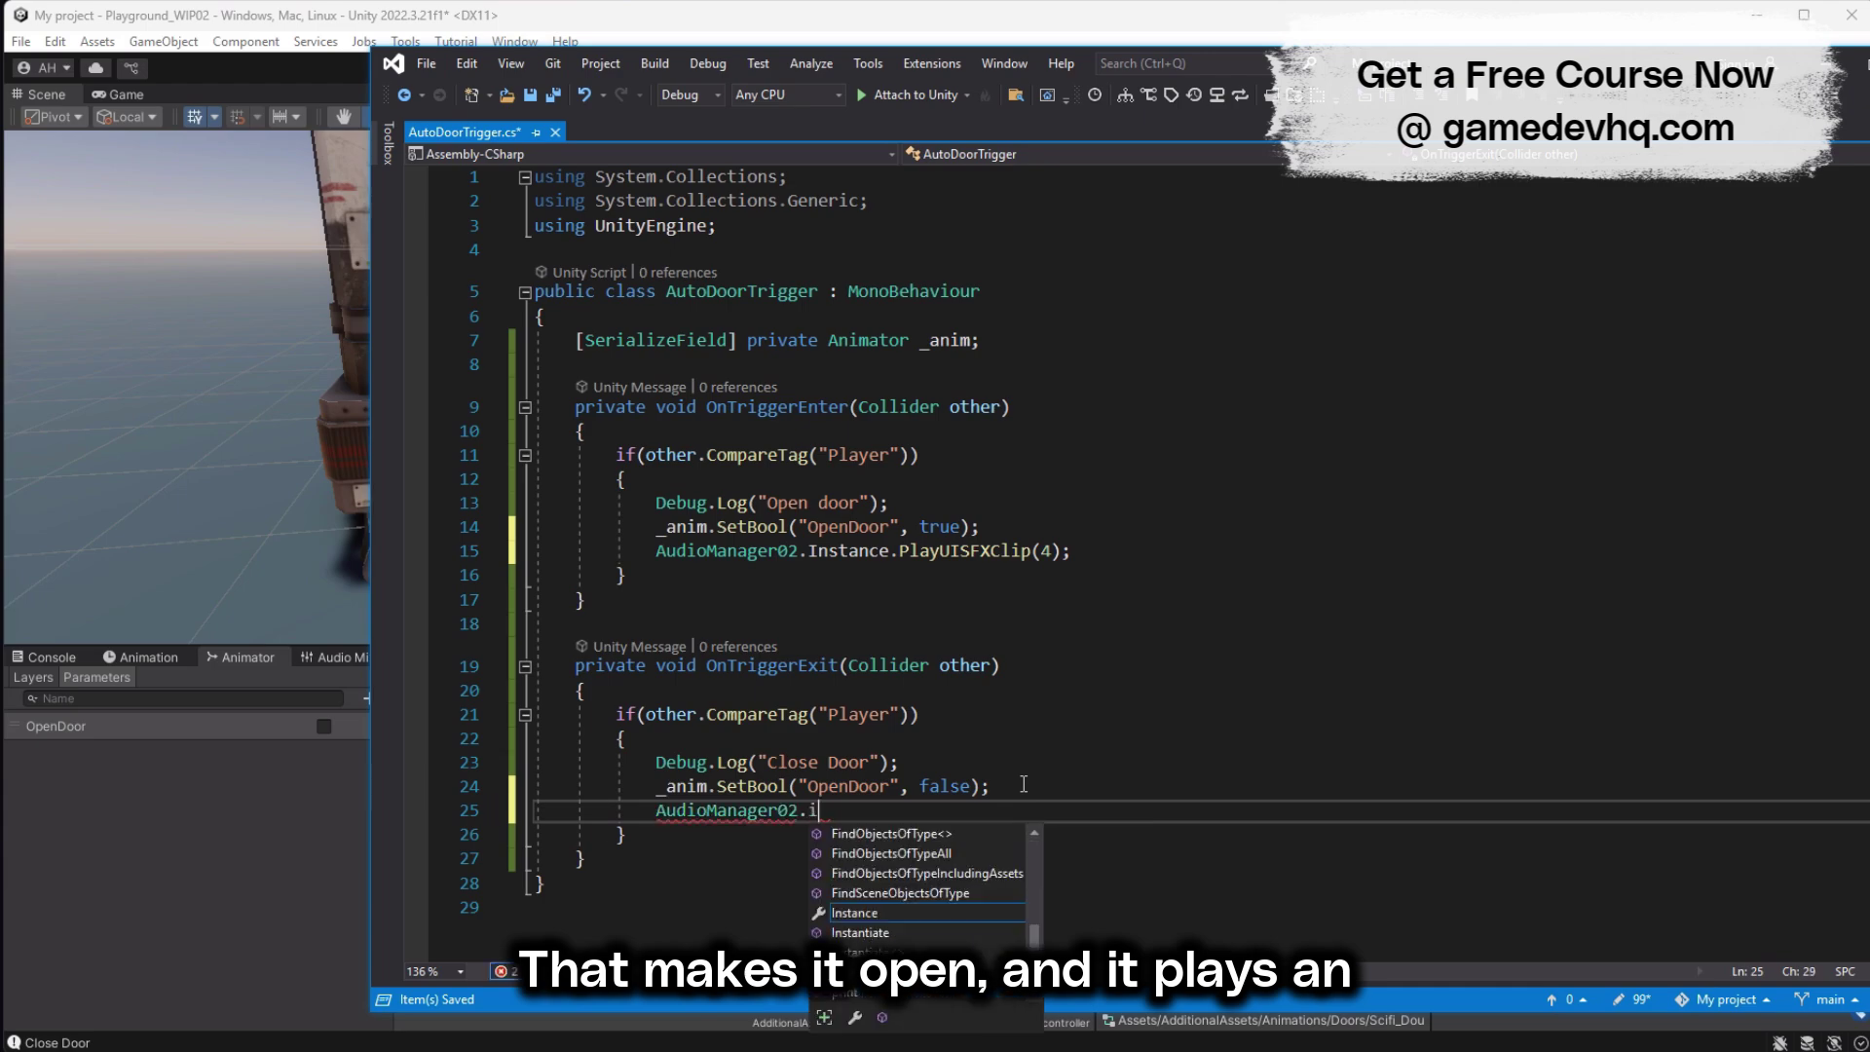
text(5)
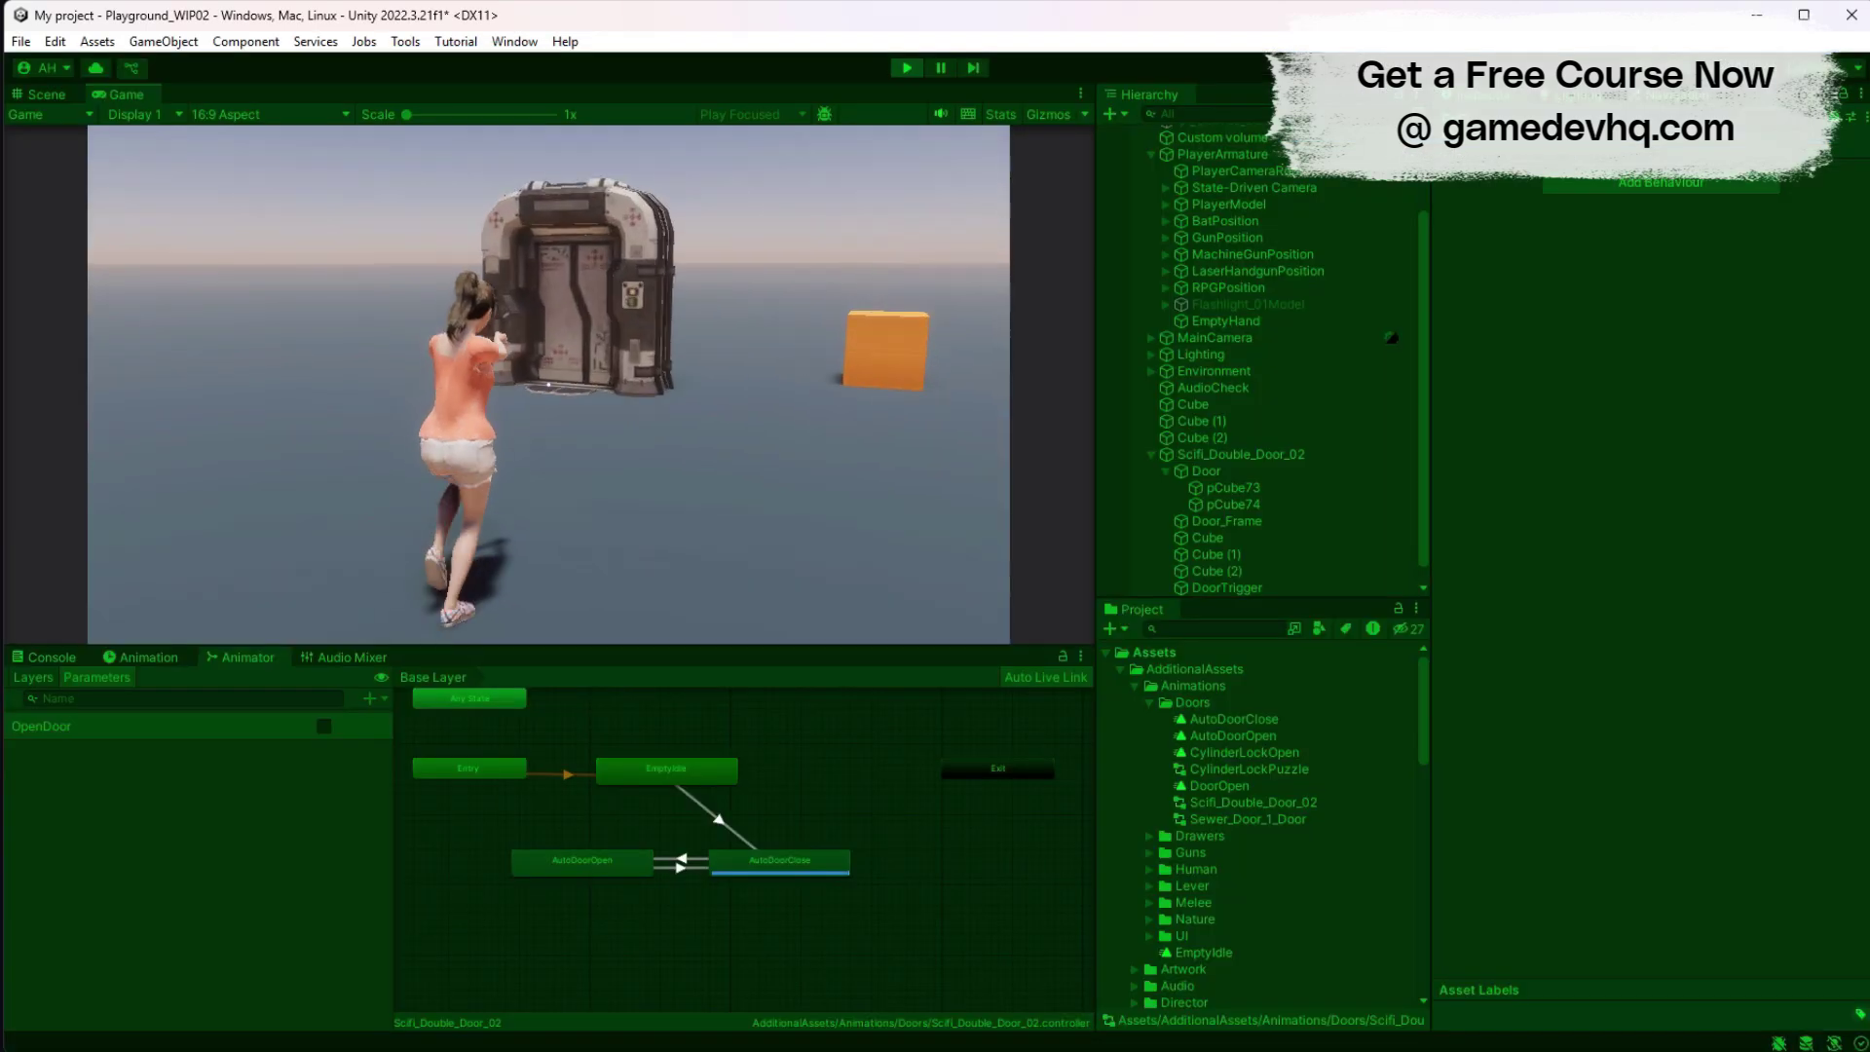
Step: In Unity's play mode, walk the player to the sci-fi door and back away twice to test the opening and closing sounds
key(w)
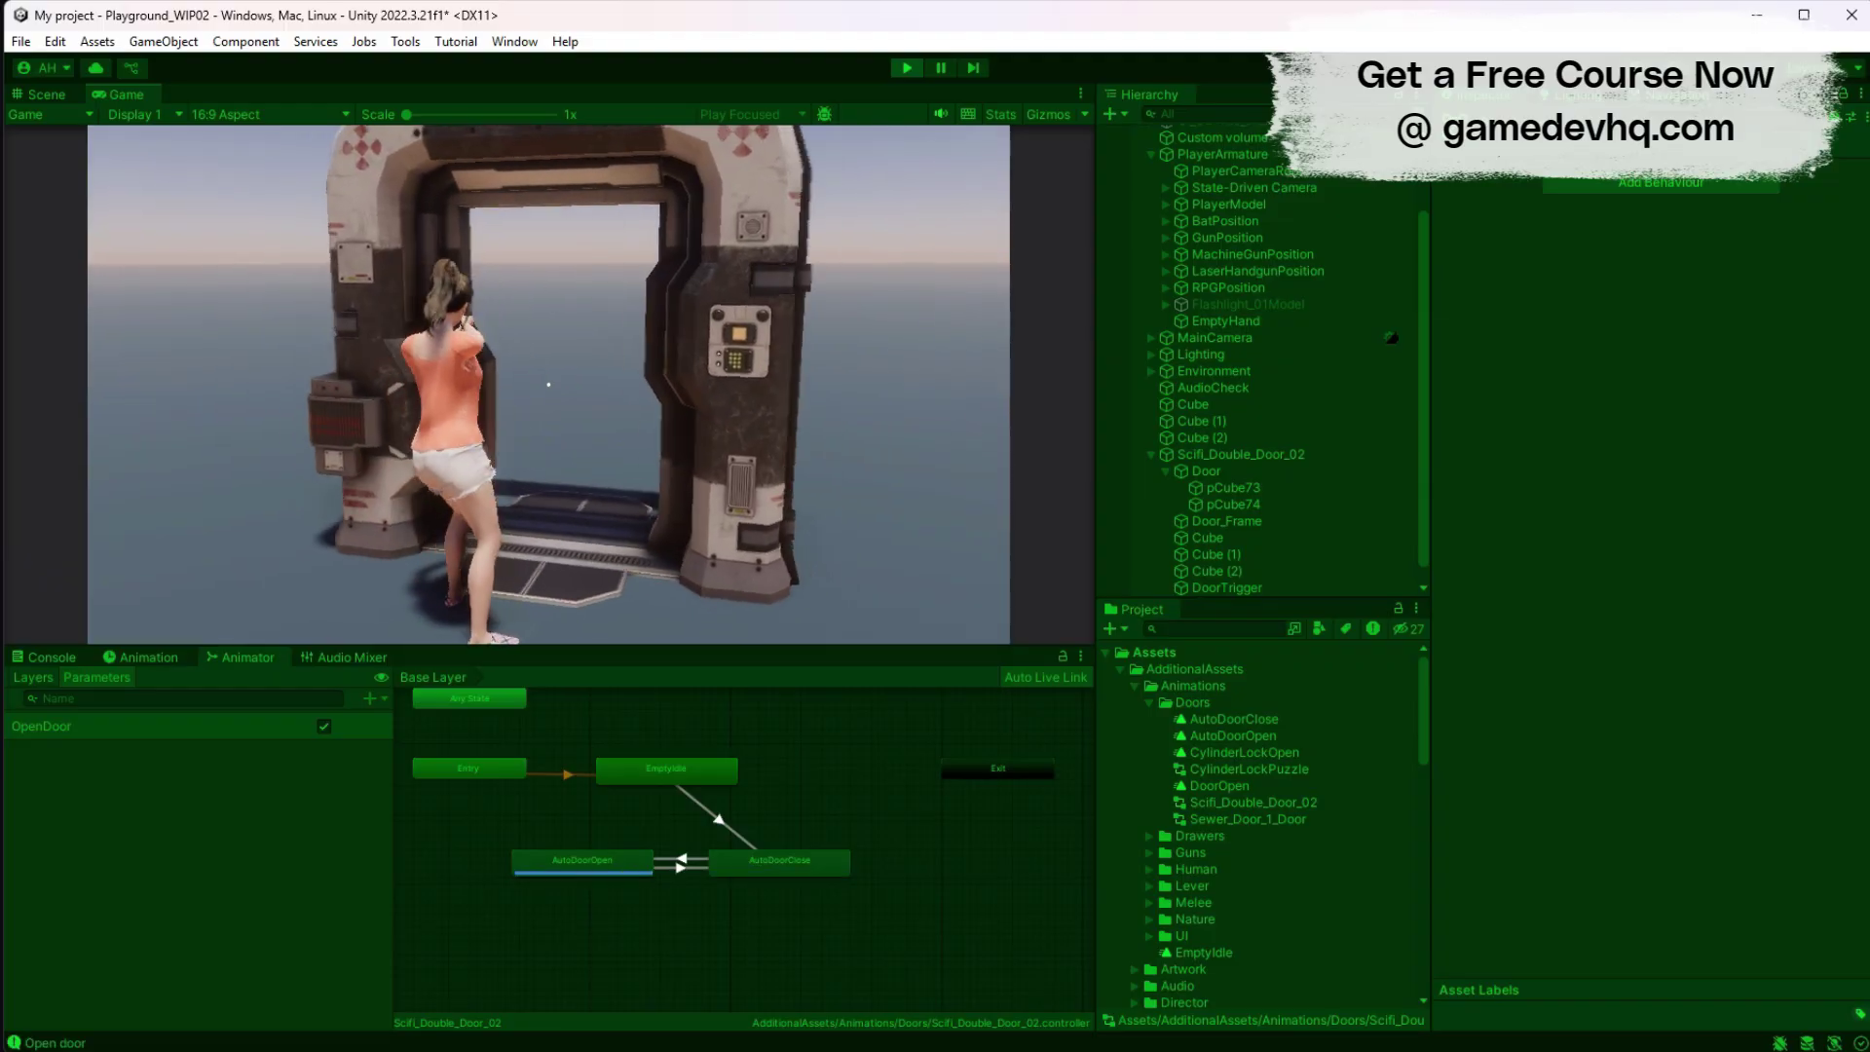
key(s)
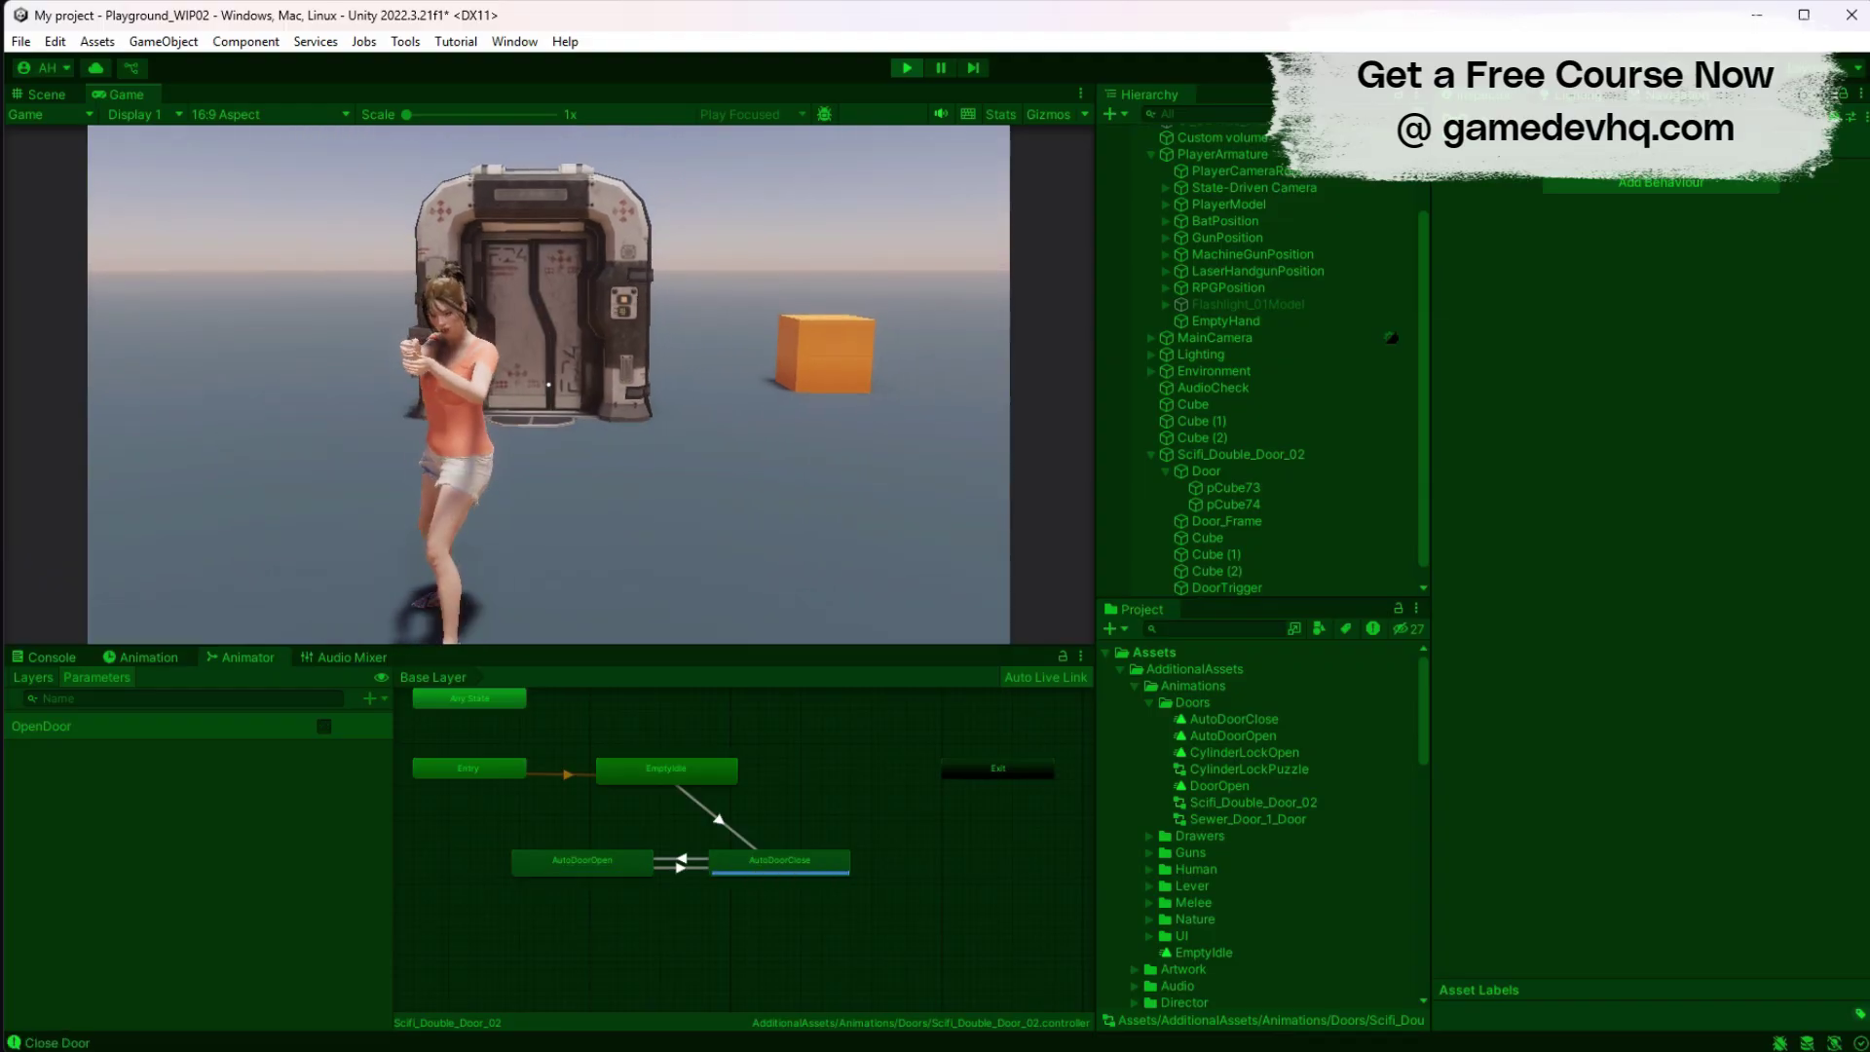
key(w)
key(s)
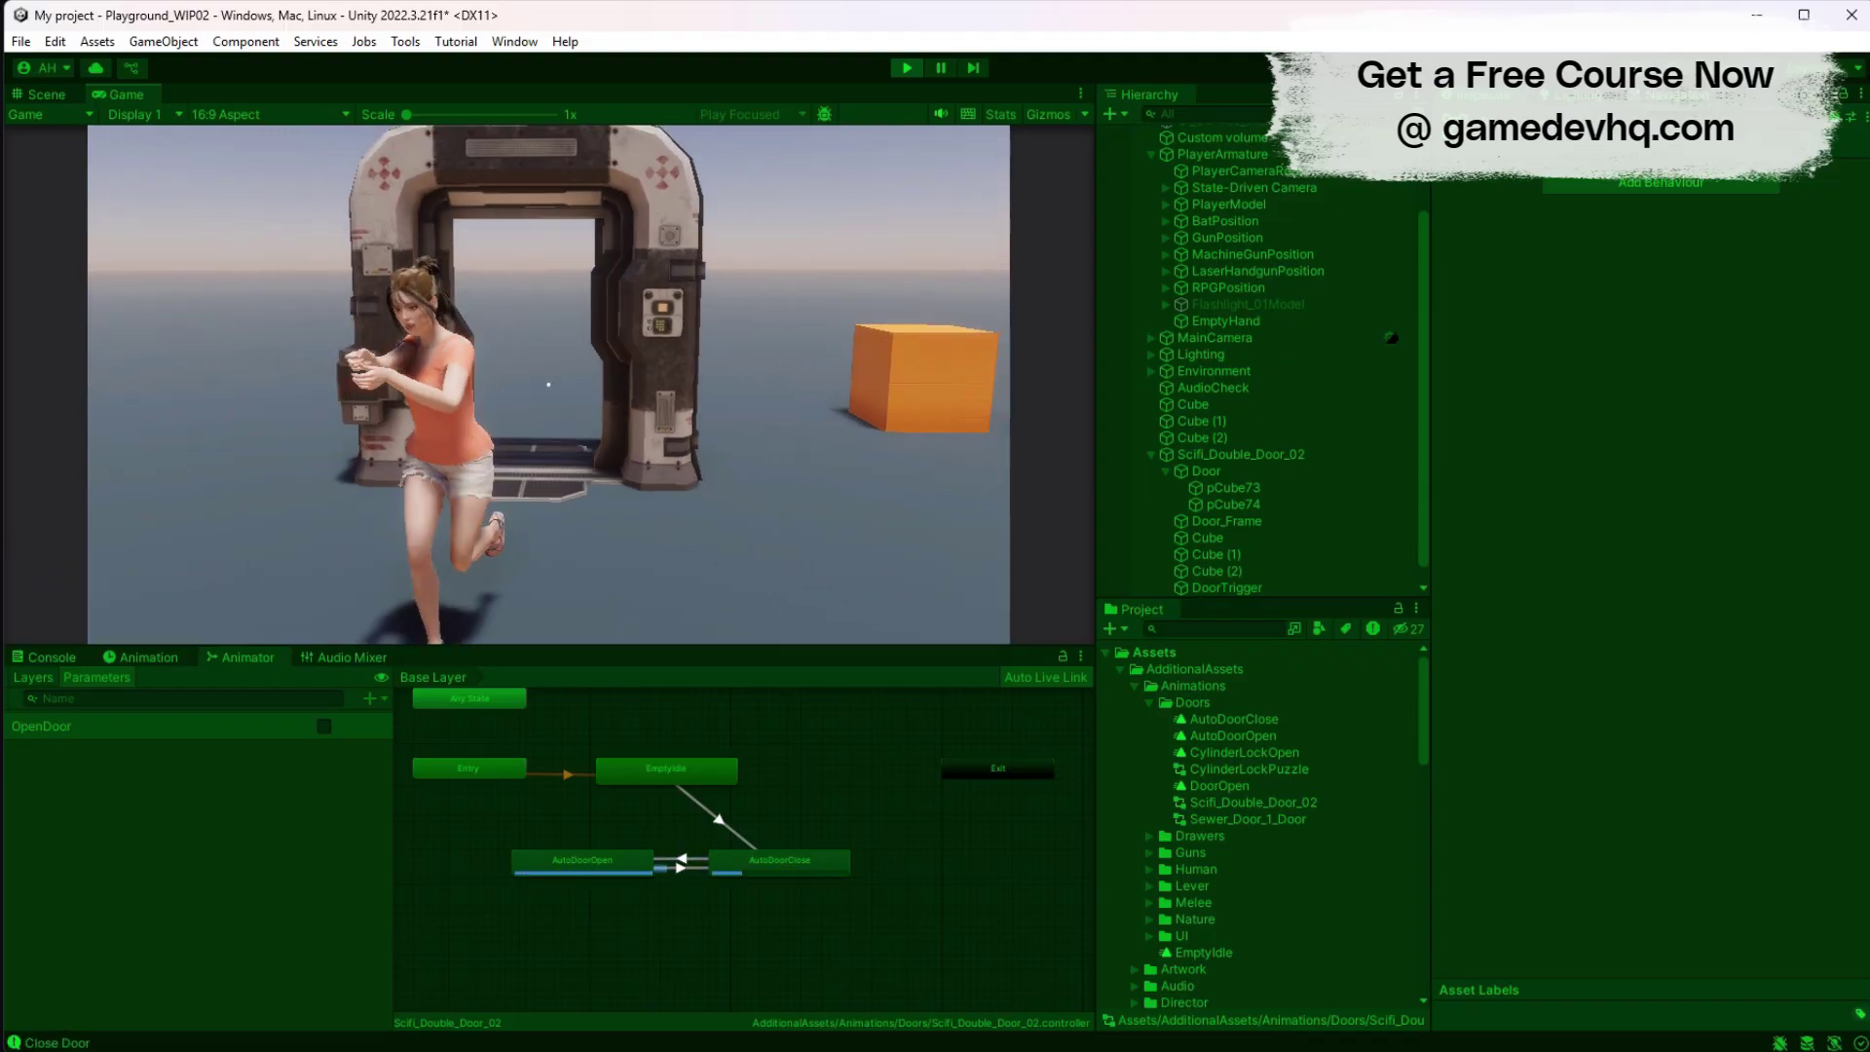